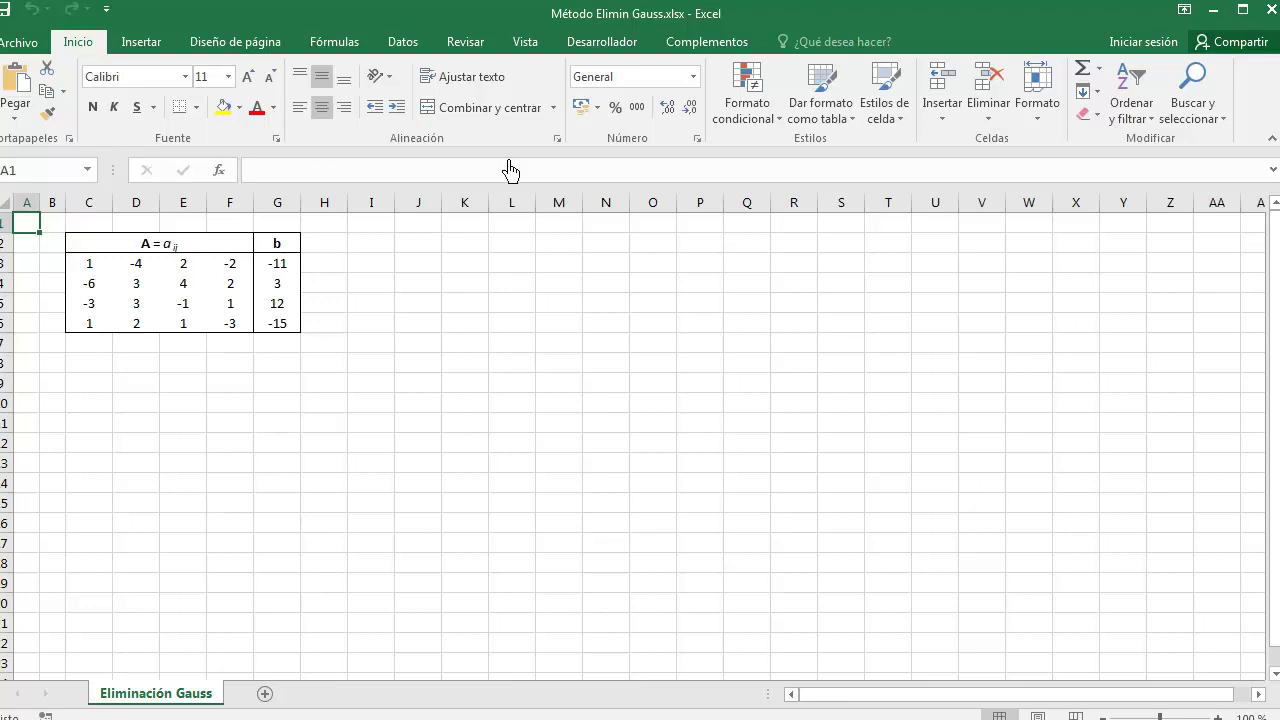
# Enter the header |aij| in merged cells I2:L2 and copy the formatting of matrix C3:F6 to I3:L6.
pyautogui.moveTo(365, 247); pyautogui.dragTo(525, 248)
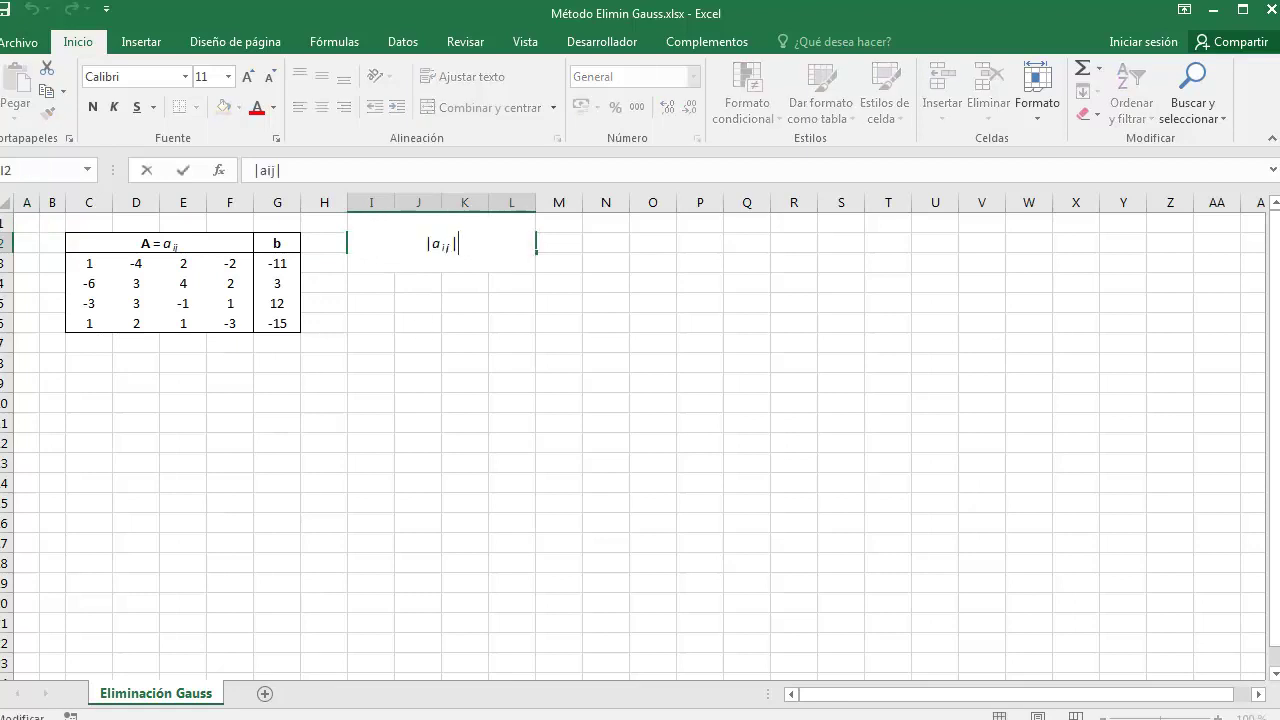
pyautogui.press('Return')
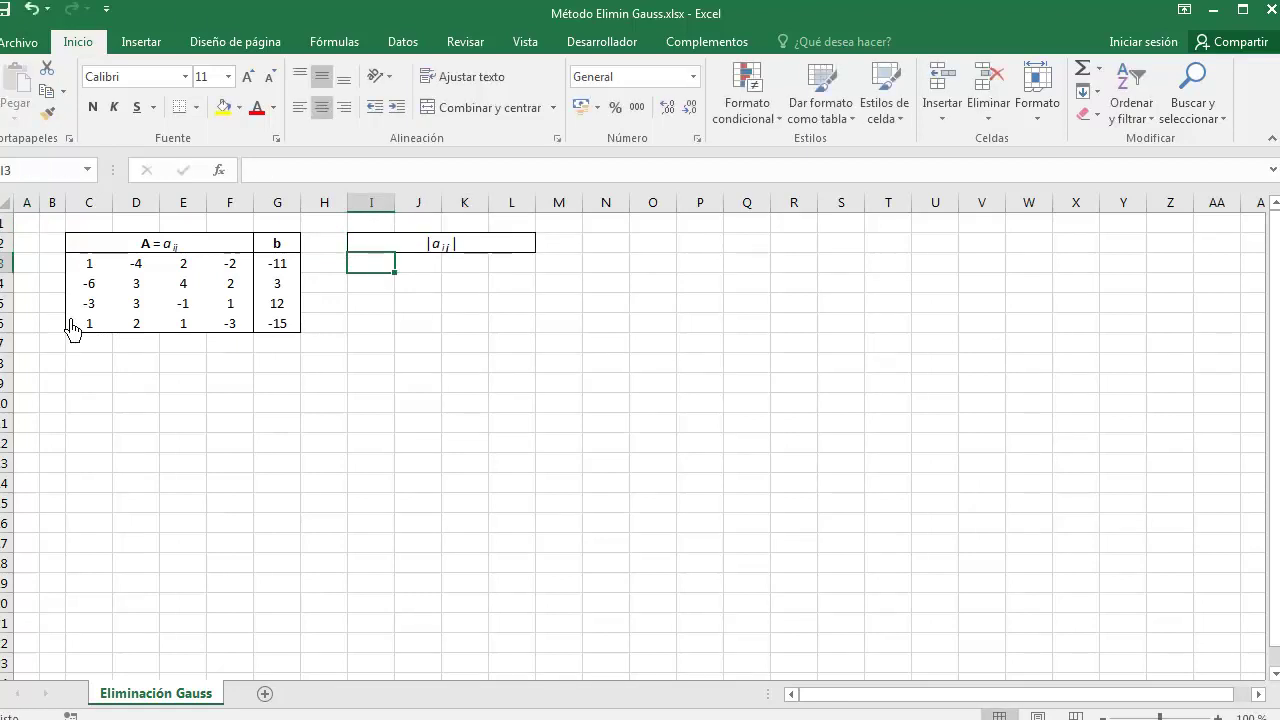
pyautogui.moveTo(92, 268); pyautogui.dragTo(257, 337)
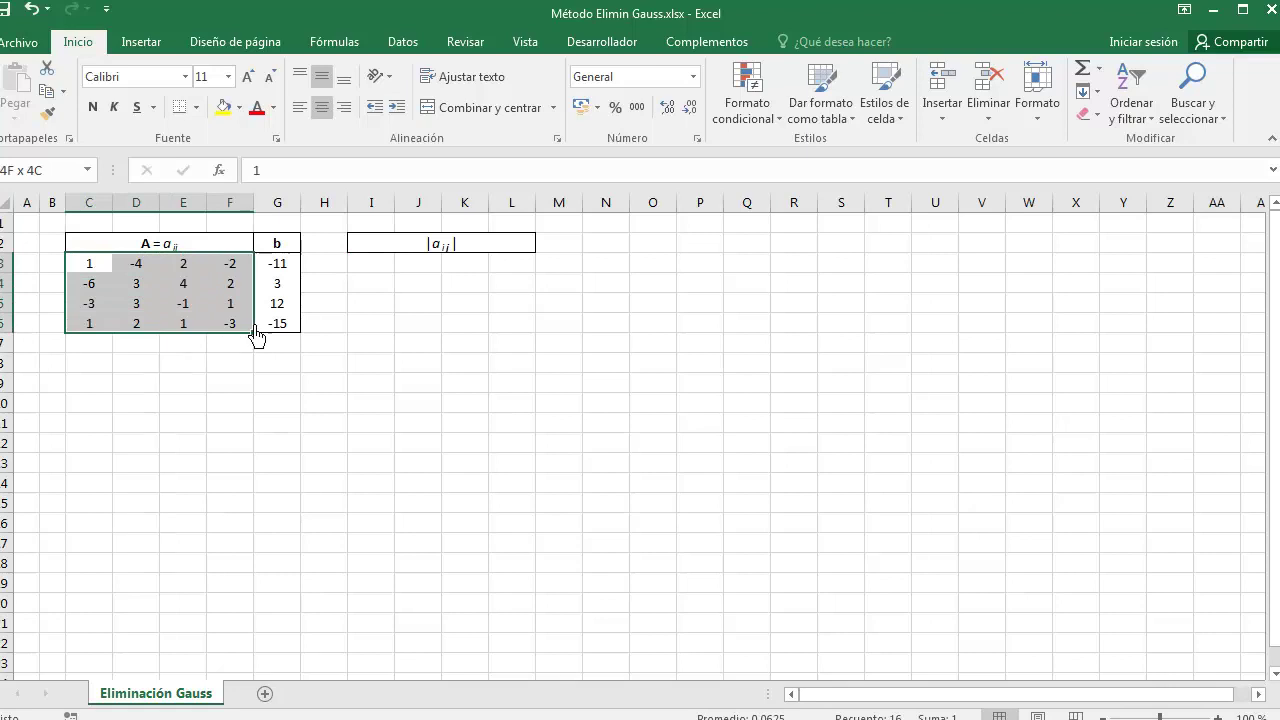
pyautogui.click(47, 114)
pyautogui.click(373, 276)
pyautogui.click(385, 268)
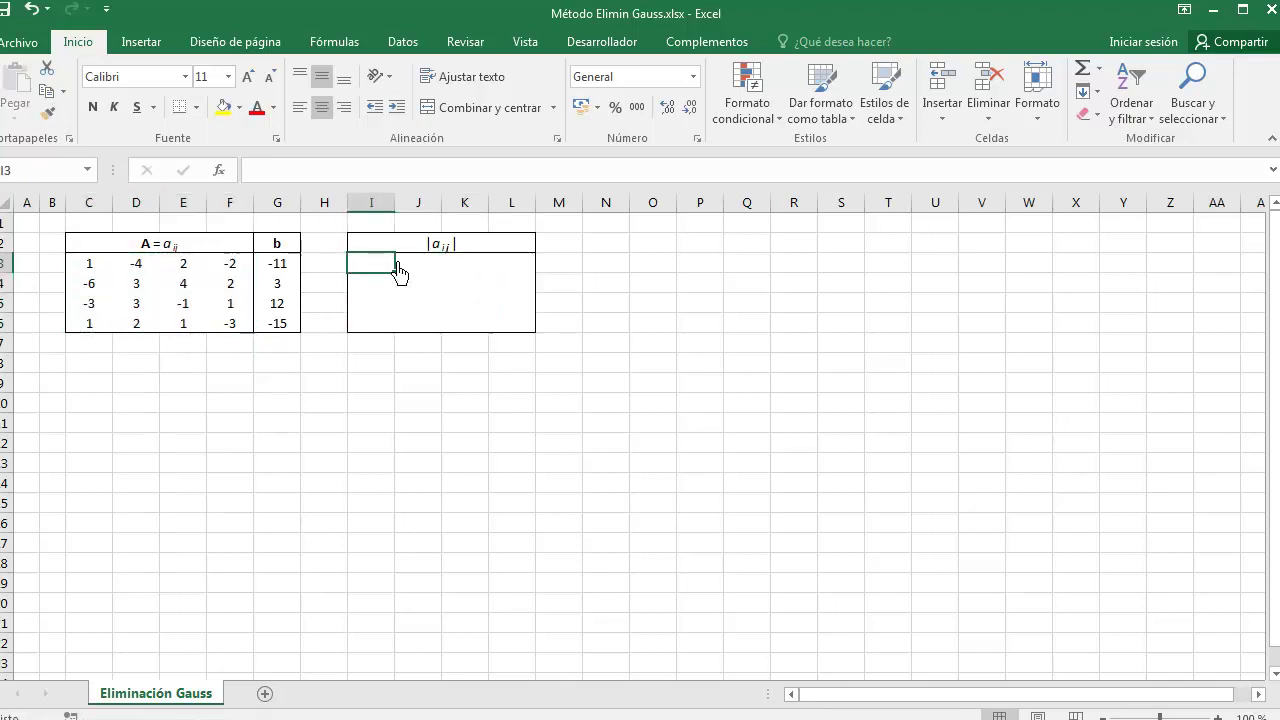
# Enter the formula =ABS(C3) in cell I3.
pyautogui.write('=abs(')
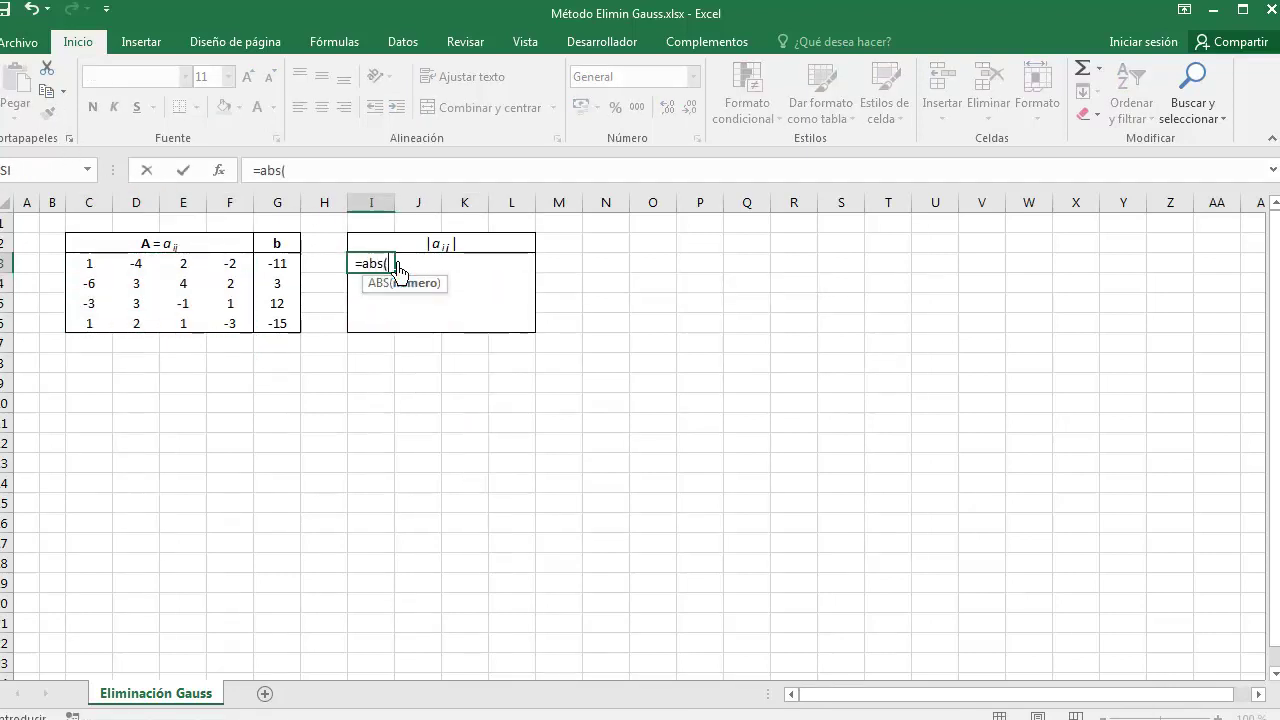
pyautogui.click(100, 266)
pyautogui.press('Return')
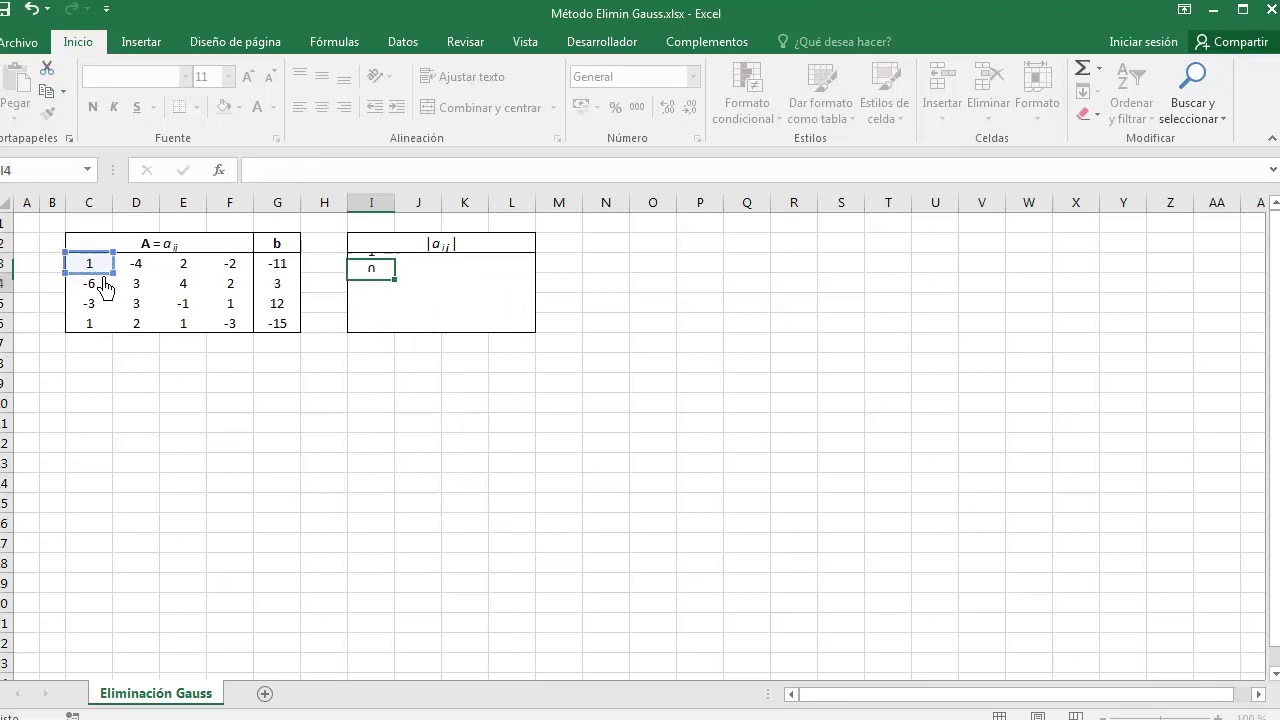
pyautogui.press('Up')
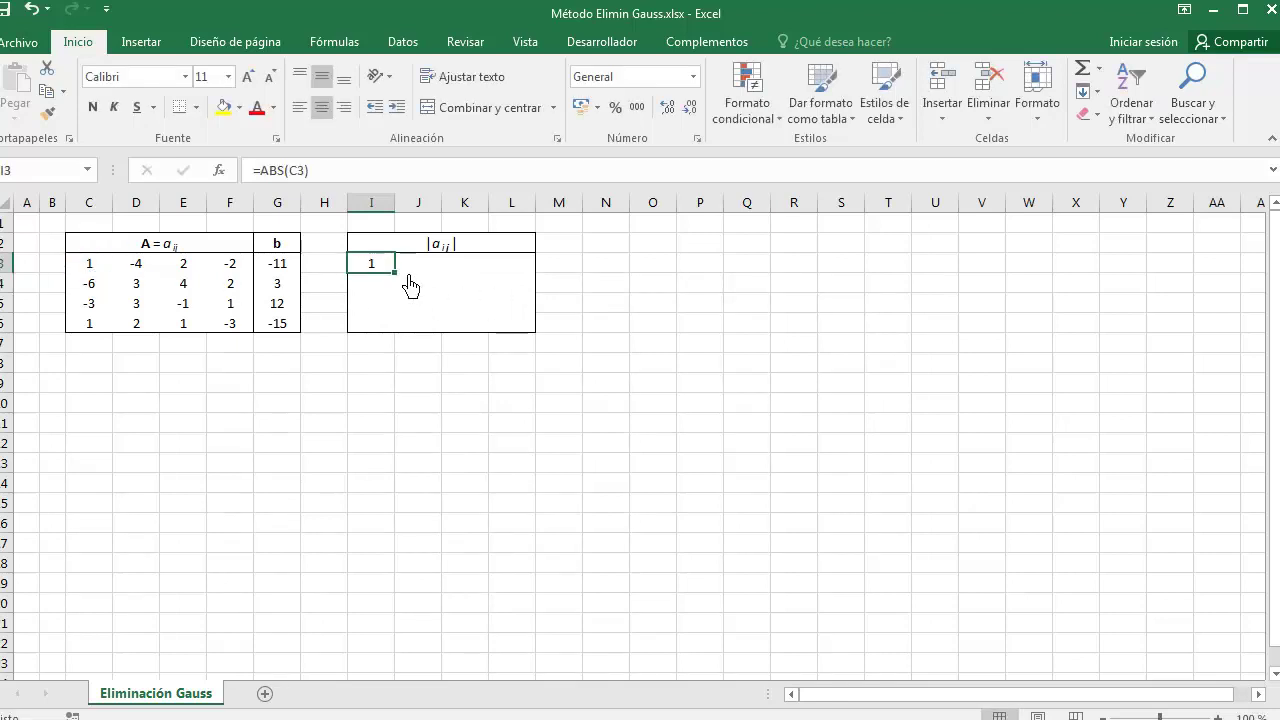
# Fill the absolute-value formula from I3 across the range I3:L6 without carrying over the formatting.
pyautogui.moveTo(395, 272); pyautogui.dragTo(540, 272)
pyautogui.click(566, 288)
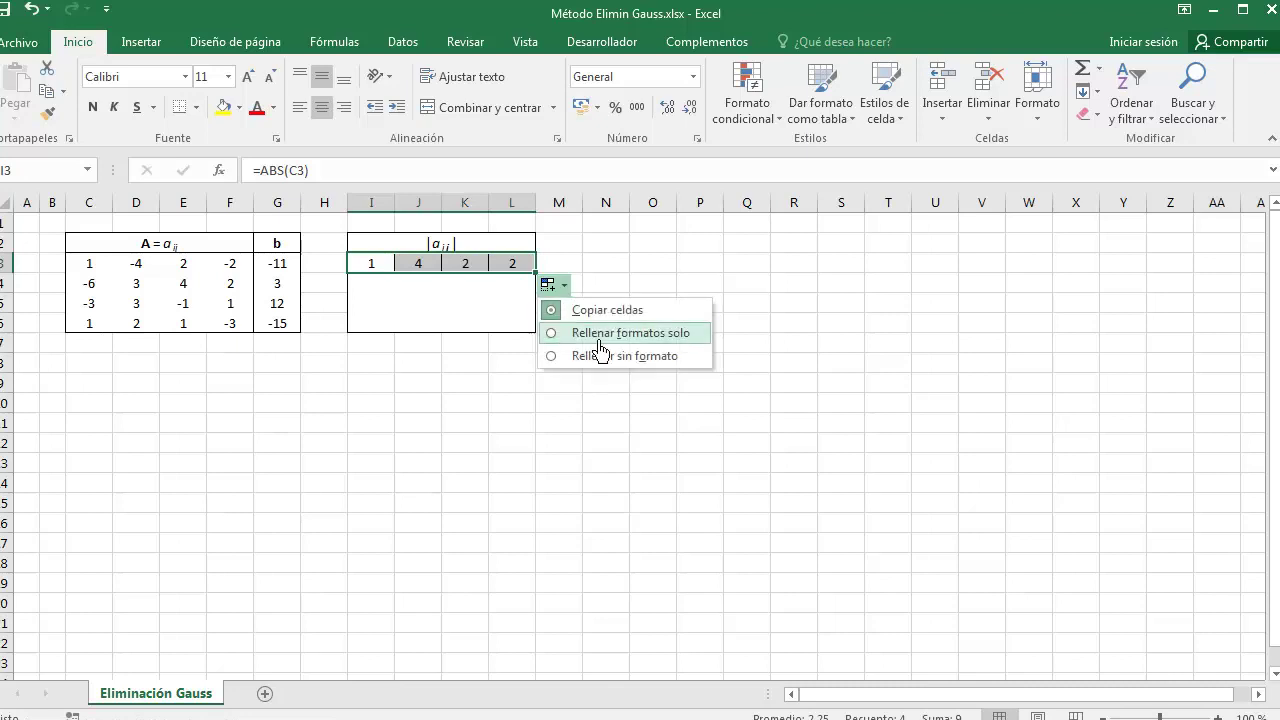
pyautogui.click(651, 363)
pyautogui.moveTo(536, 272); pyautogui.dragTo(557, 358)
pyautogui.click(557, 358)
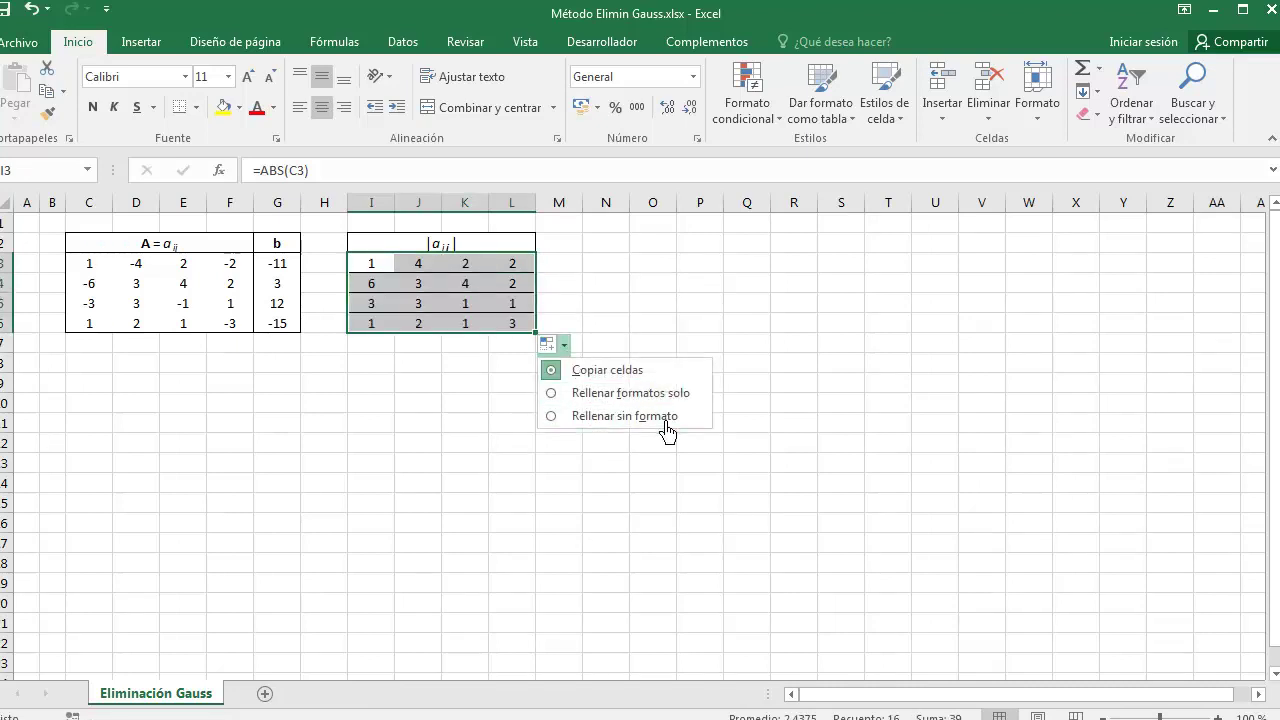
pyautogui.click(658, 418)
pyautogui.press('Escape')
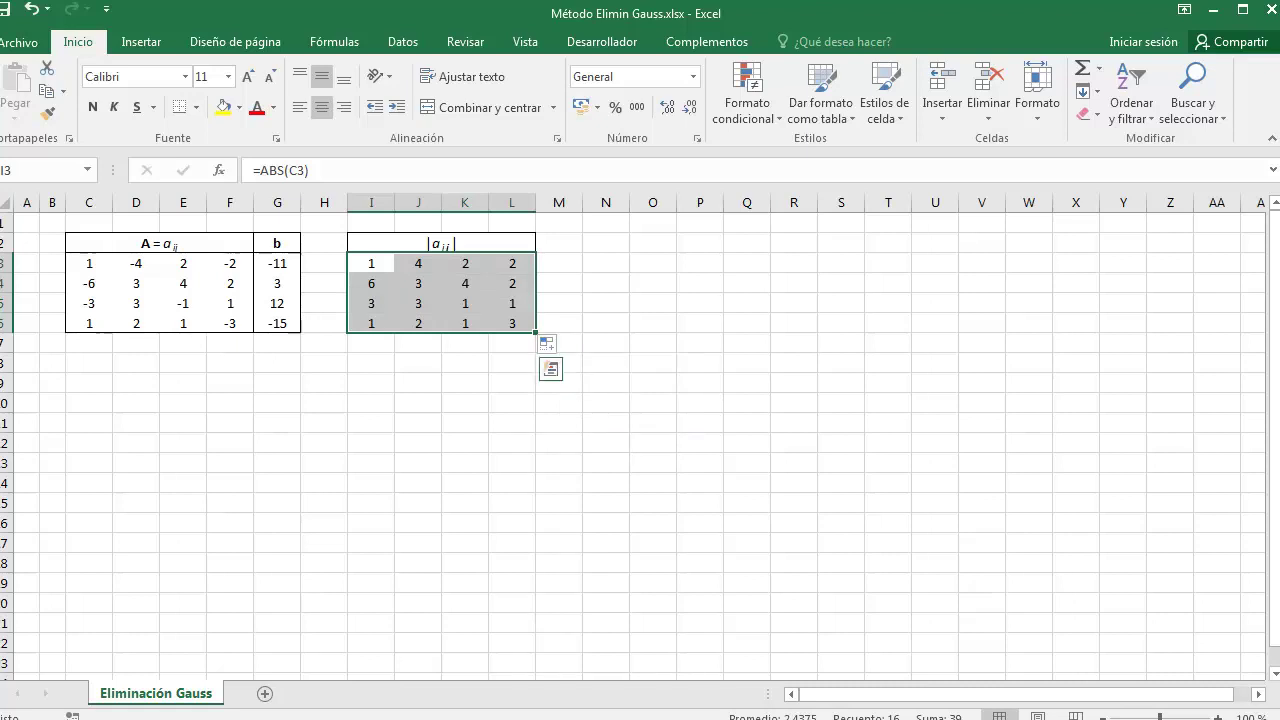
# Enter the header s(i) in cell M2 and copy the formatting of G3:G6 to M3:M6.
pyautogui.click(574, 250)
pyautogui.press('F2')
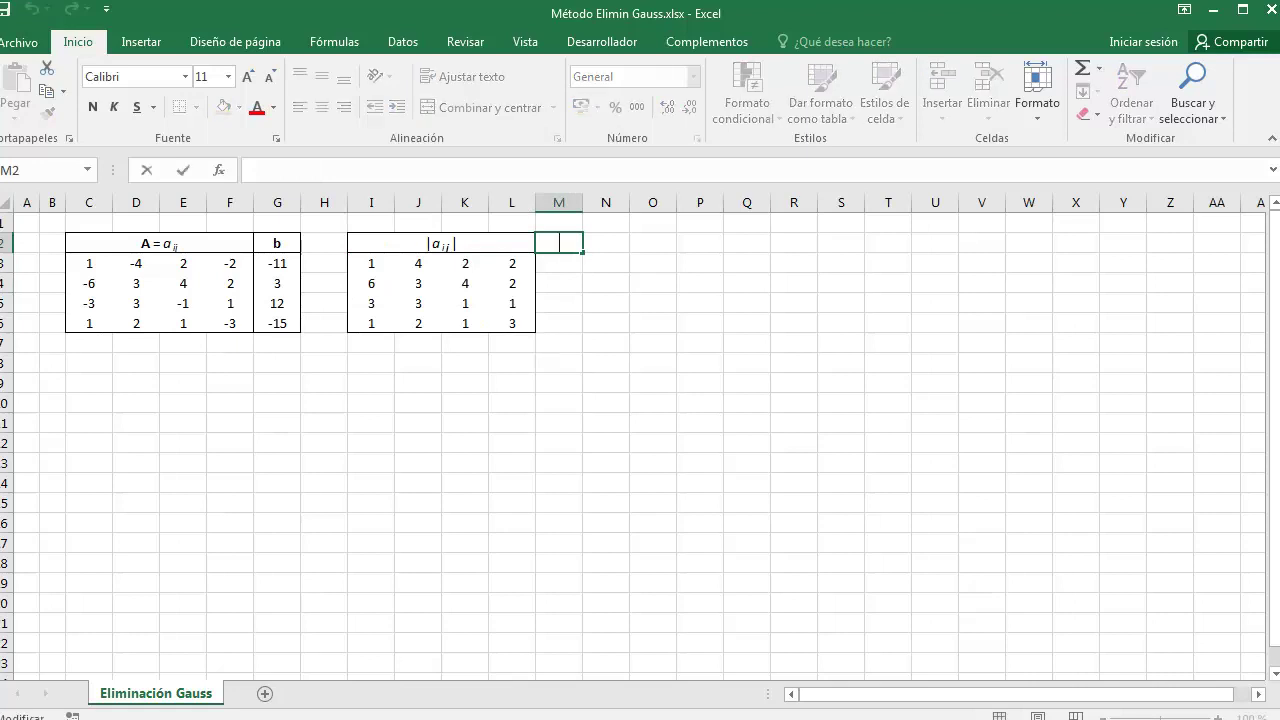
pyautogui.write('s(i)')
pyautogui.press('Return')
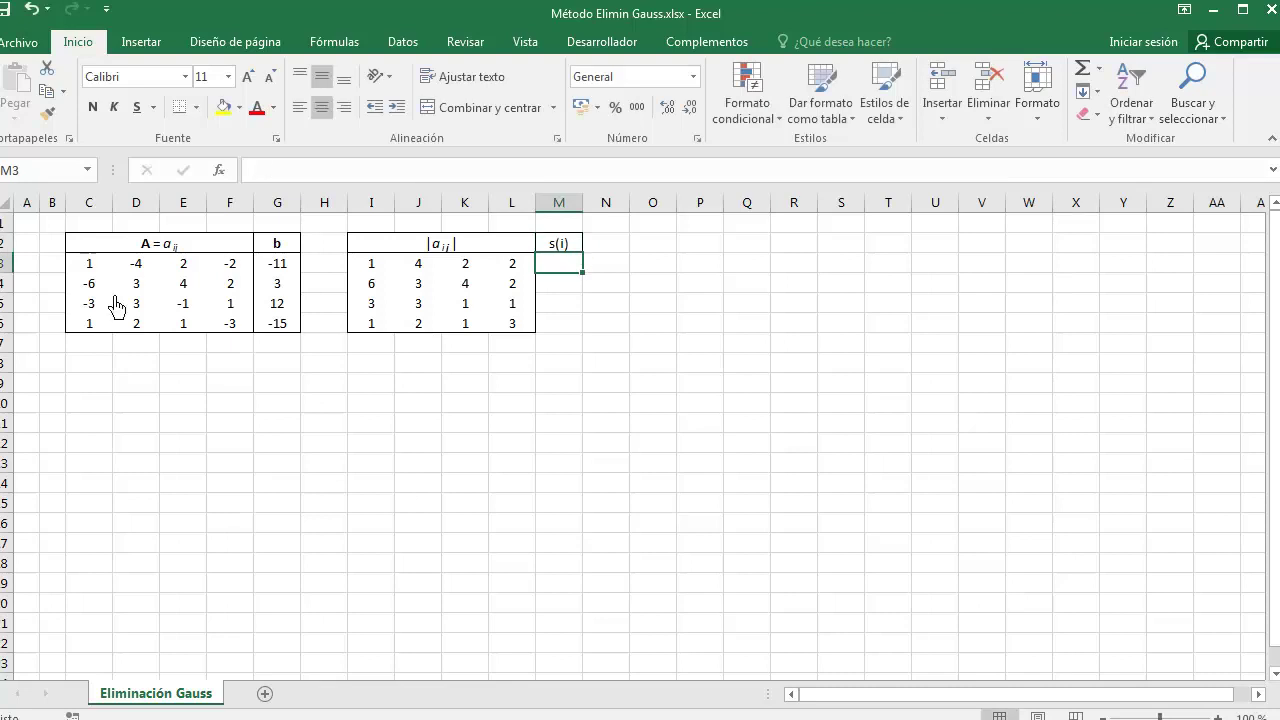
pyautogui.moveTo(290, 265); pyautogui.dragTo(299, 325)
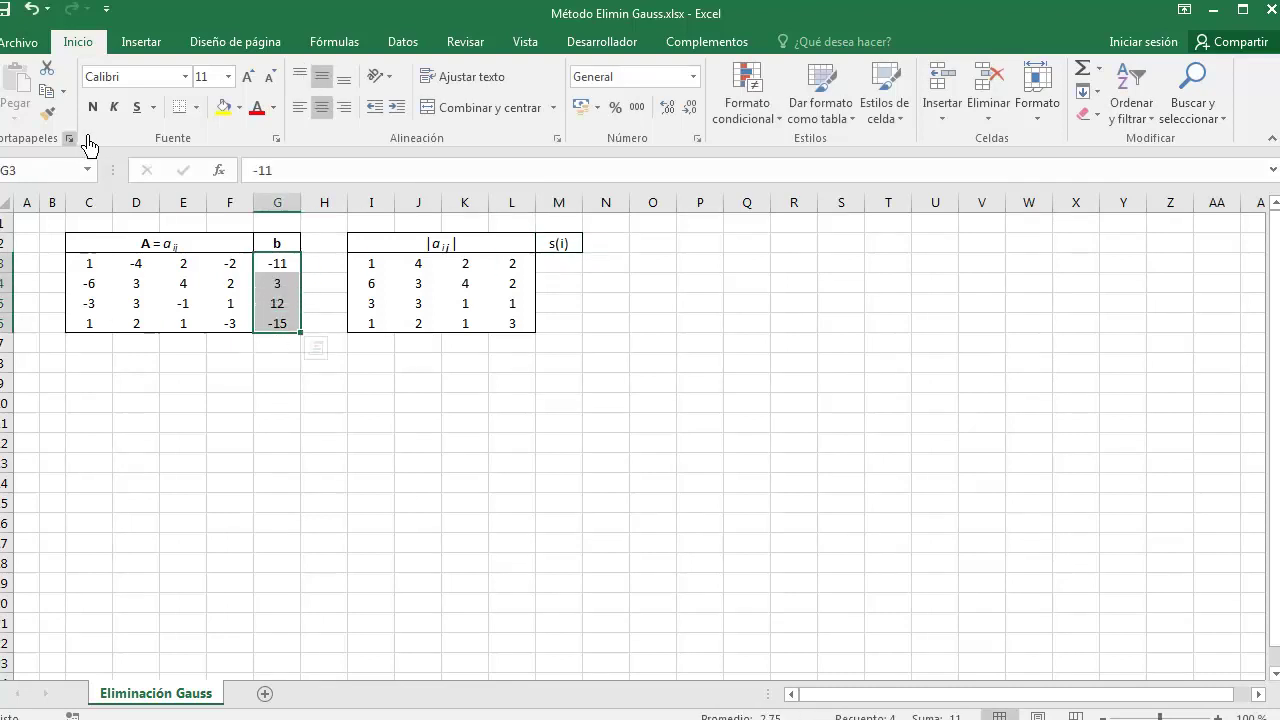
pyautogui.click(47, 113)
pyautogui.click(575, 272)
pyautogui.click(575, 278)
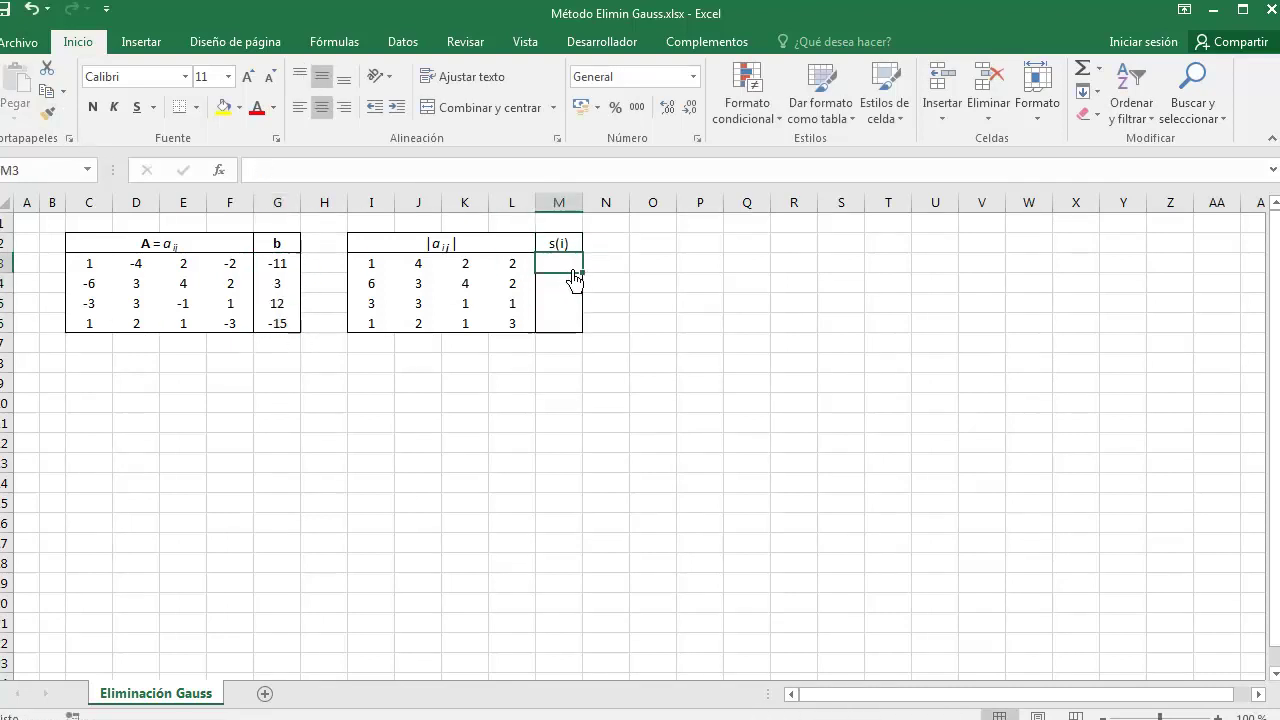
# Enter the formula =MAX(I3:L3) in cell M3.
pyautogui.write('=max(')
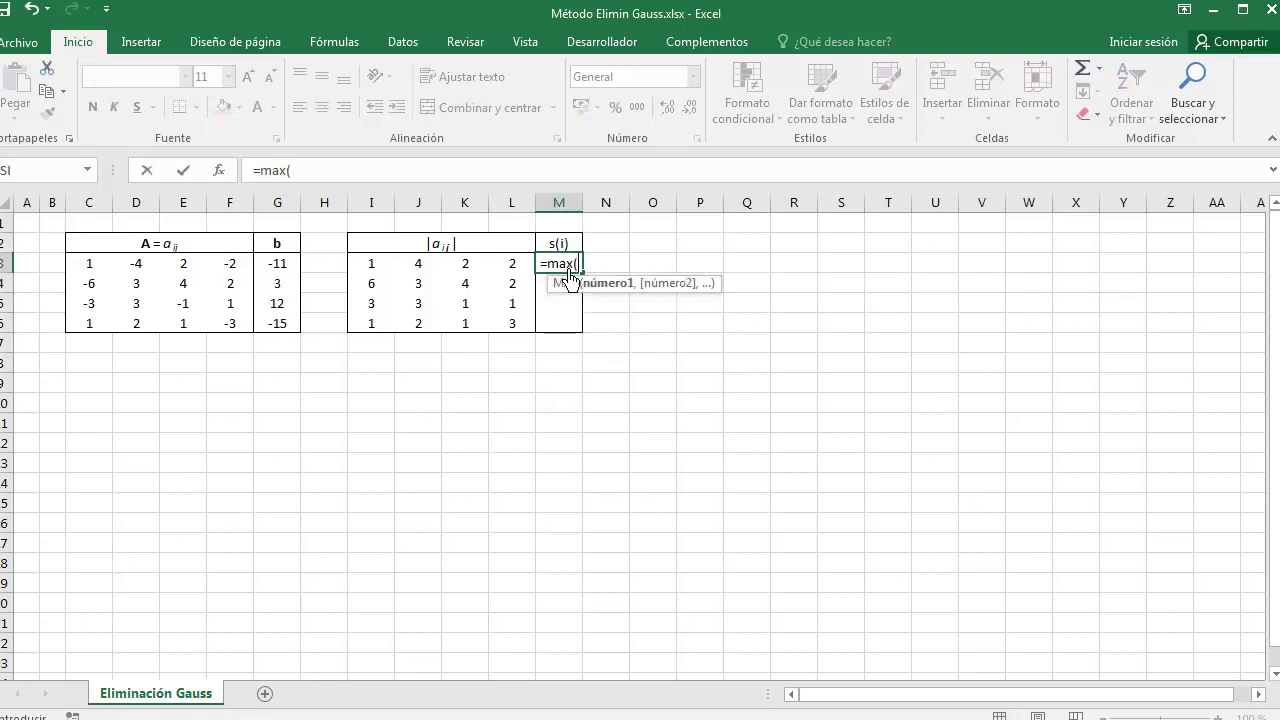
pyautogui.press('Left')
pyautogui.press('Left')
pyautogui.press('Left')
pyautogui.press('Left')
pyautogui.hotkey('shift', 'Right')
pyautogui.hotkey('shift', 'Right')
pyautogui.hotkey('shift', 'Right')
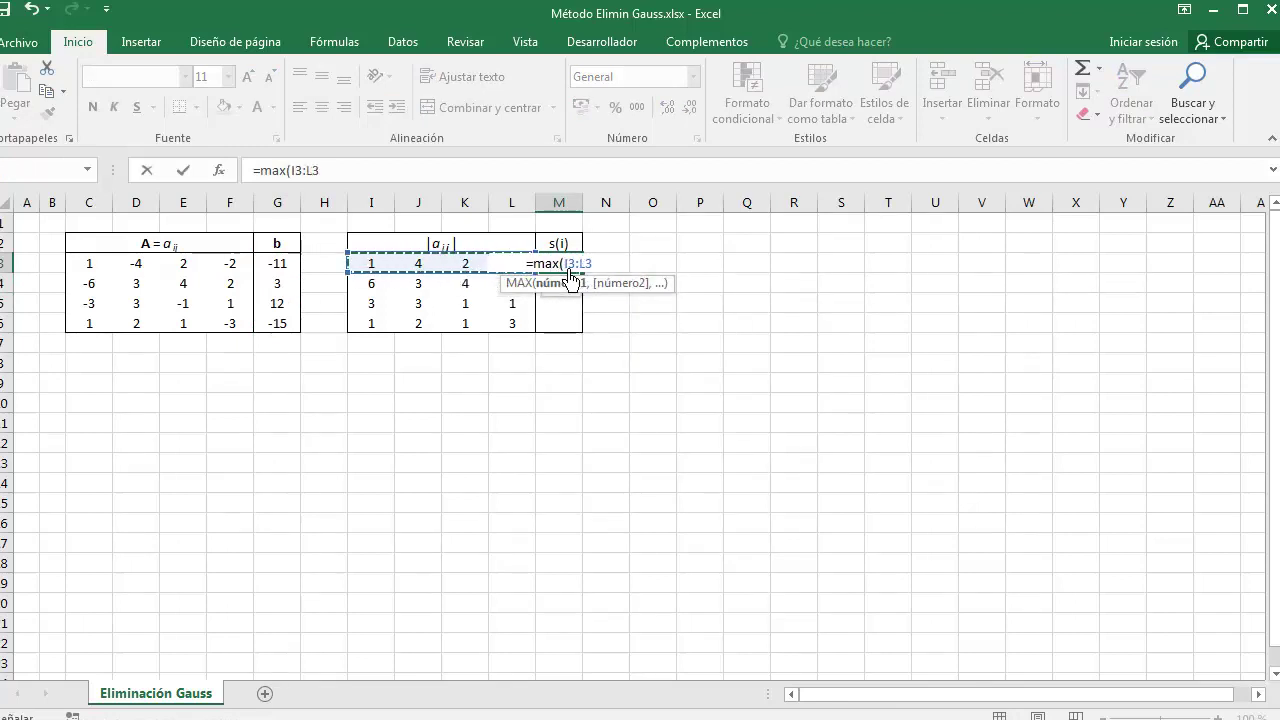
pyautogui.press('Return')
# Fill the MAX formula from M3 down to M6 without carrying over the formatting.
pyautogui.click(570, 268)
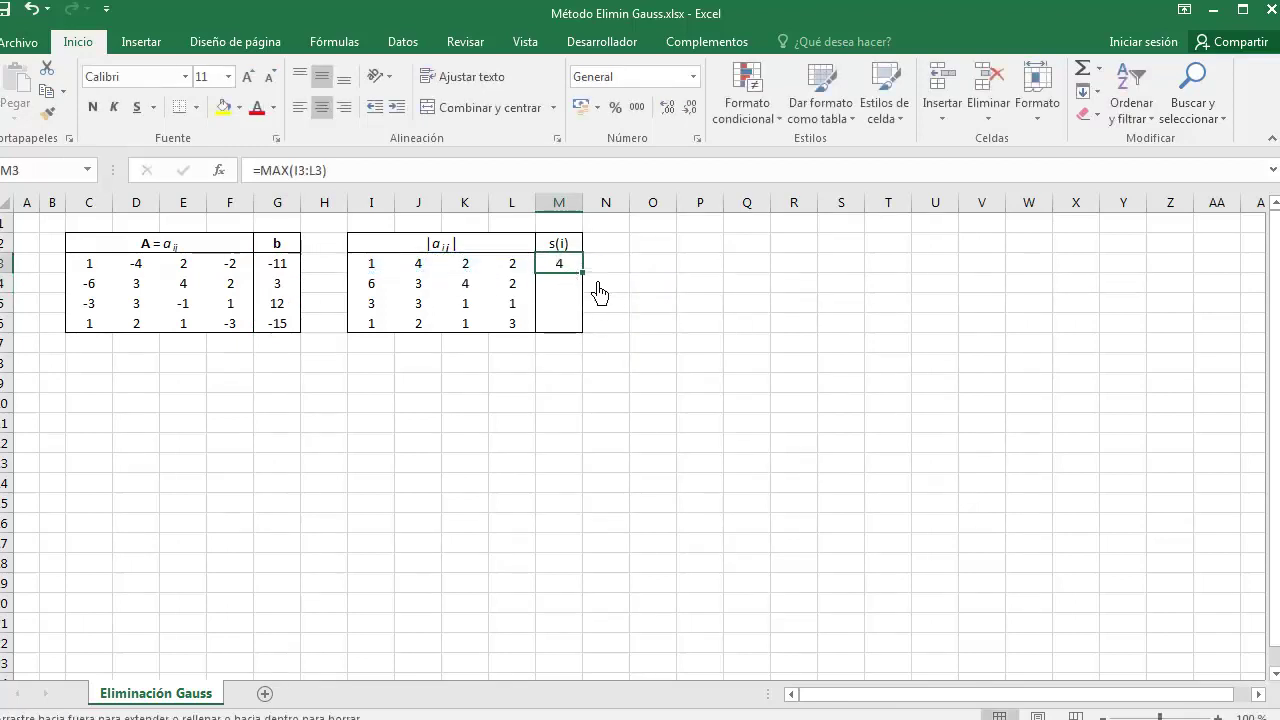
pyautogui.moveTo(598, 291); pyautogui.dragTo(602, 340)
pyautogui.click(594, 344)
pyautogui.click(660, 414)
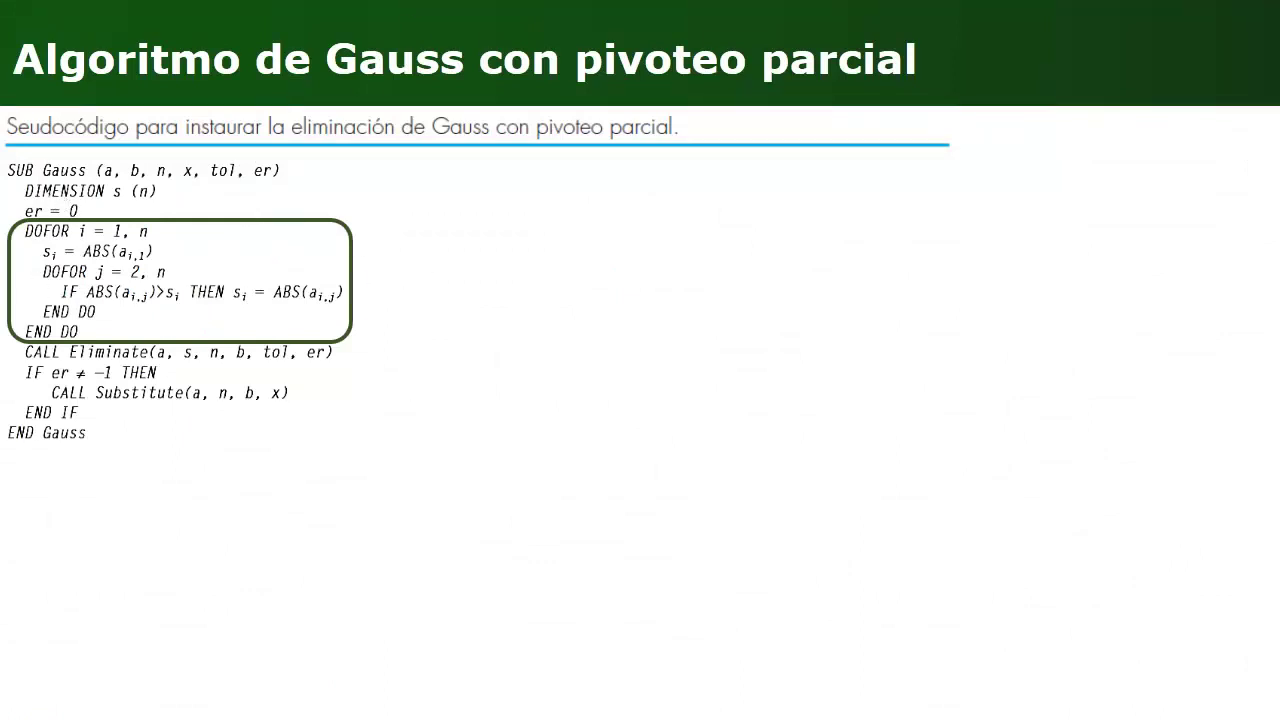
pyautogui.press('Right')
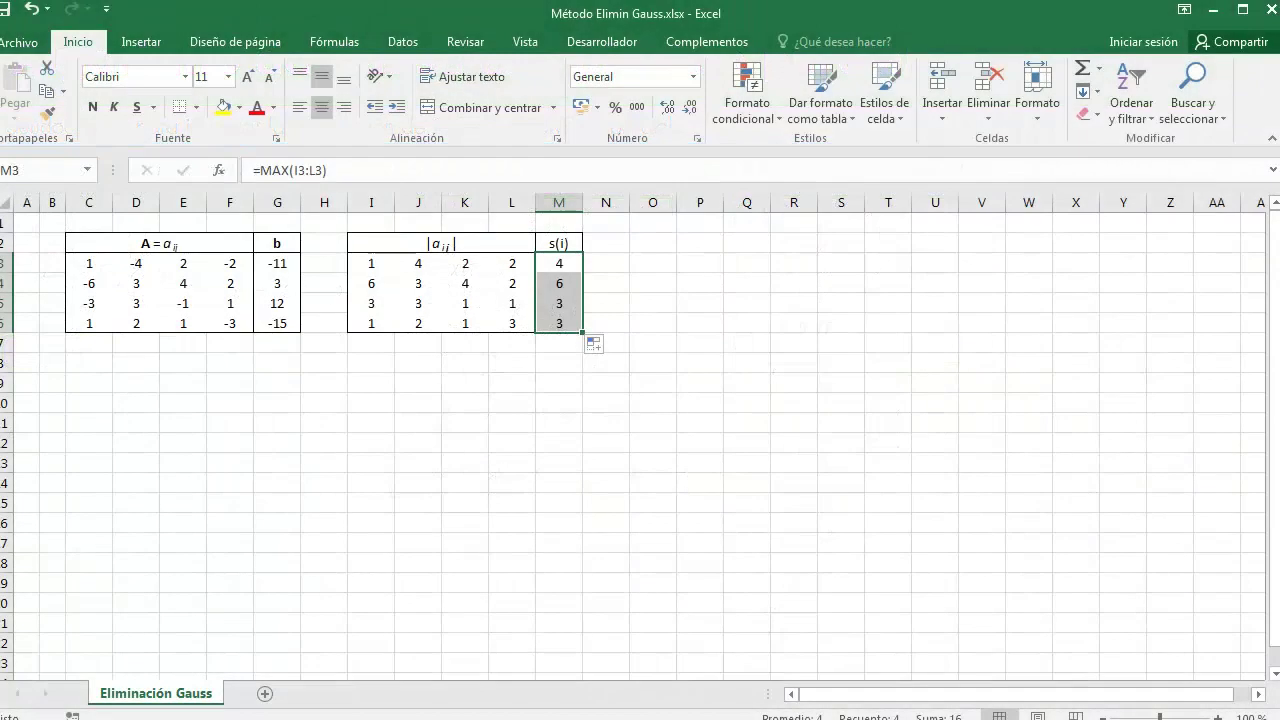
# Enter the header k in cell B8 and the value 1 in merged cells B9:B12.
pyautogui.click(60, 367)
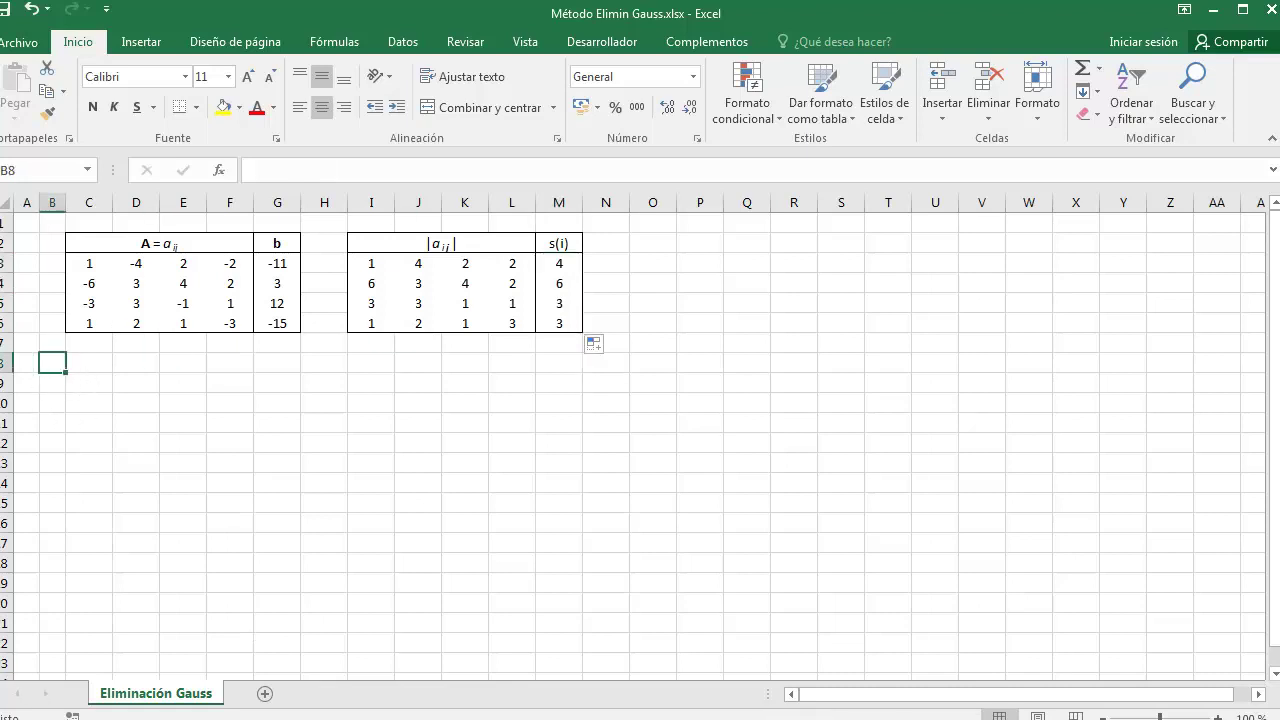
pyautogui.doubleClick(53, 363)
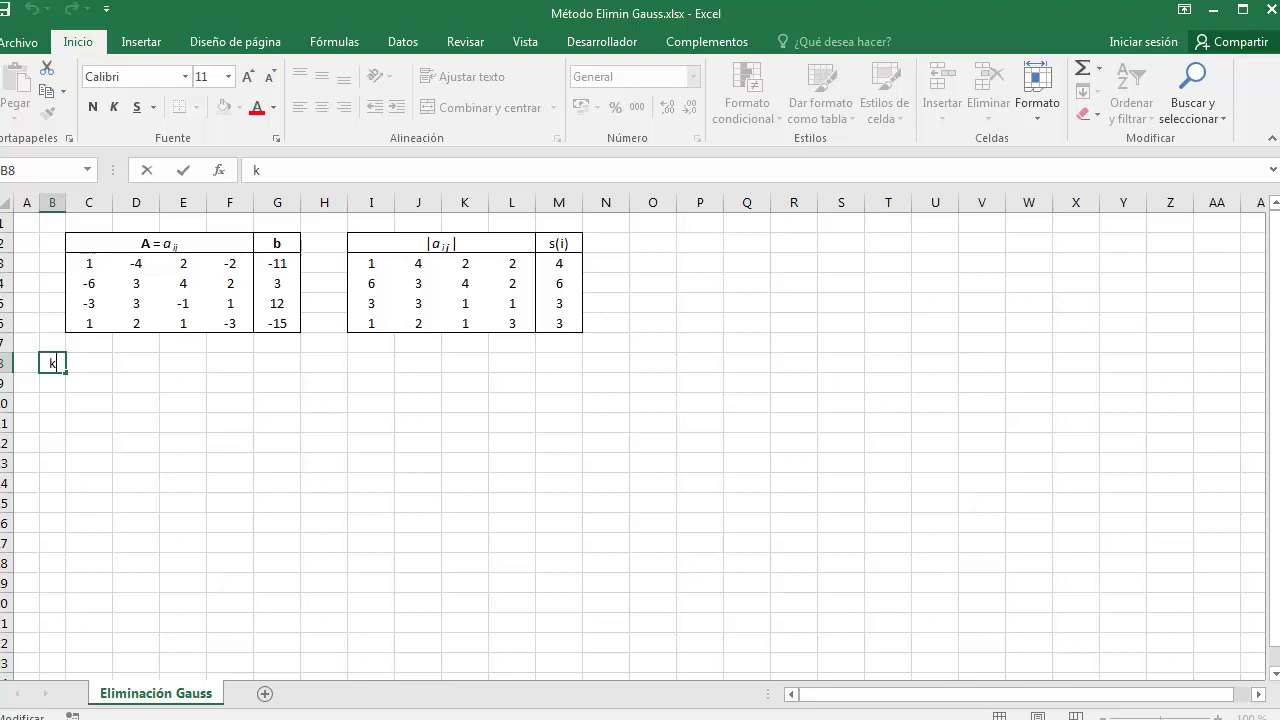
pyautogui.press('Return')
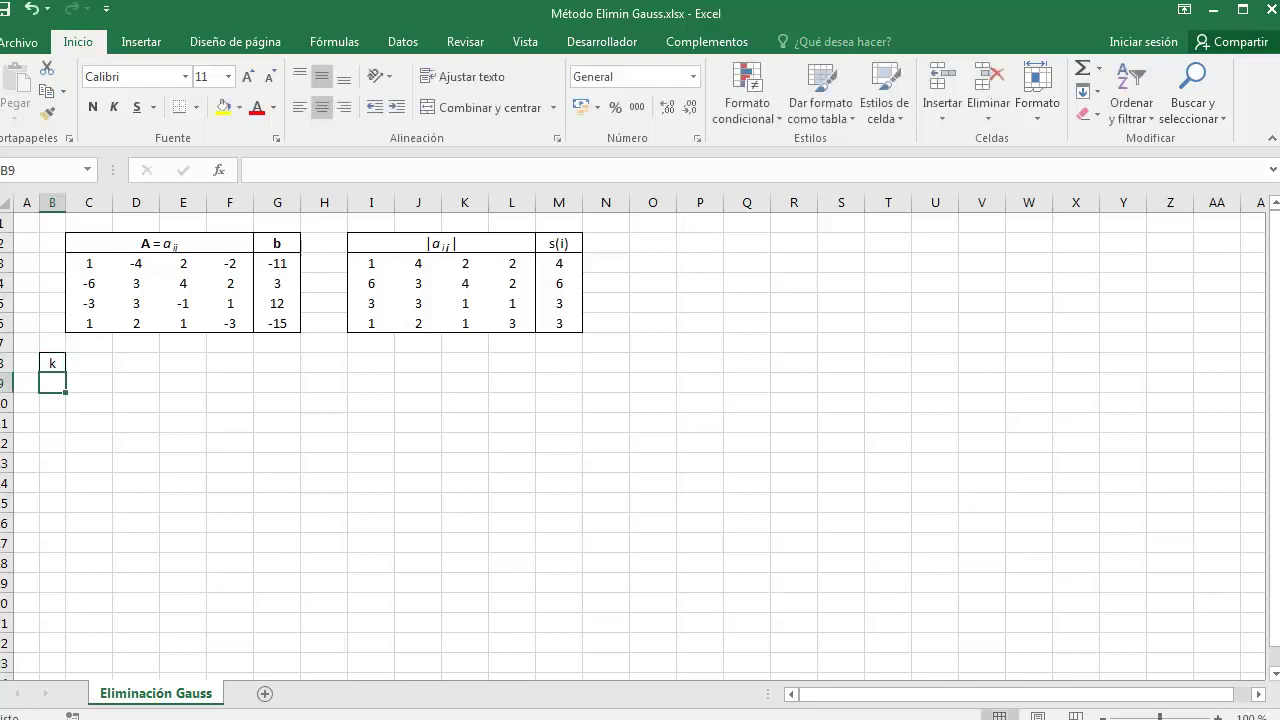
pyautogui.moveTo(52, 383); pyautogui.dragTo(52, 443)
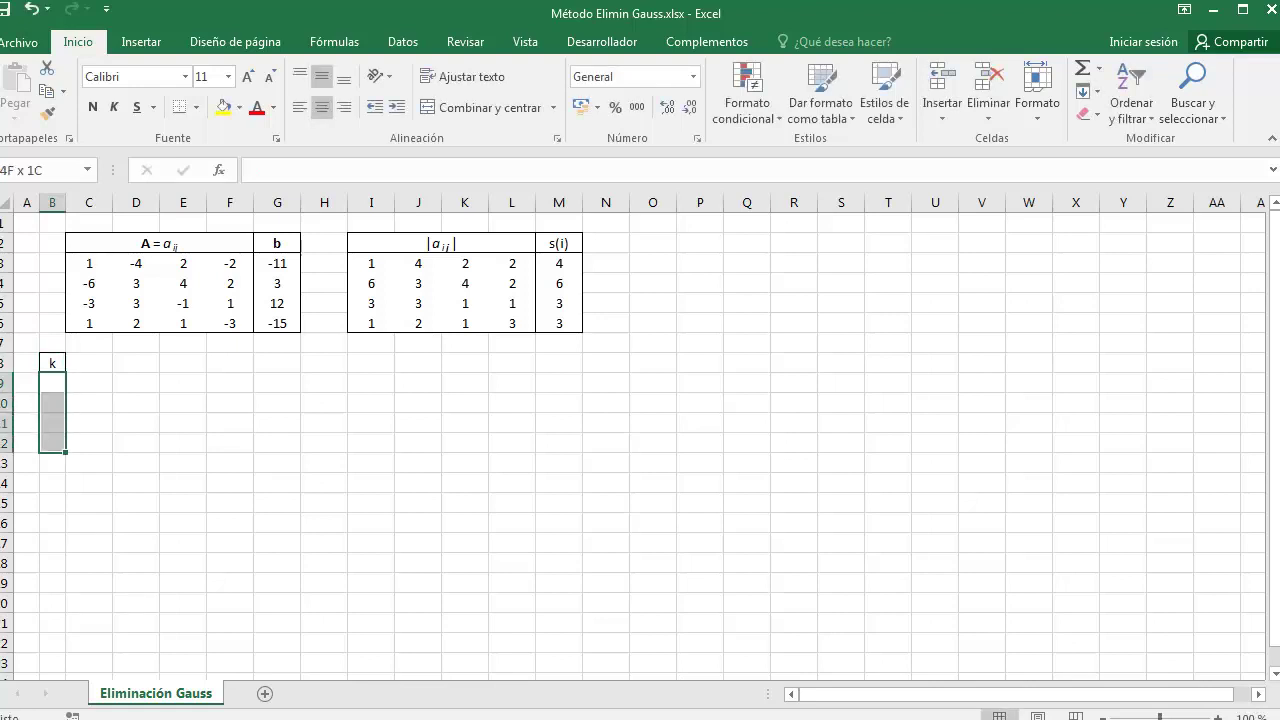
pyautogui.write('1')
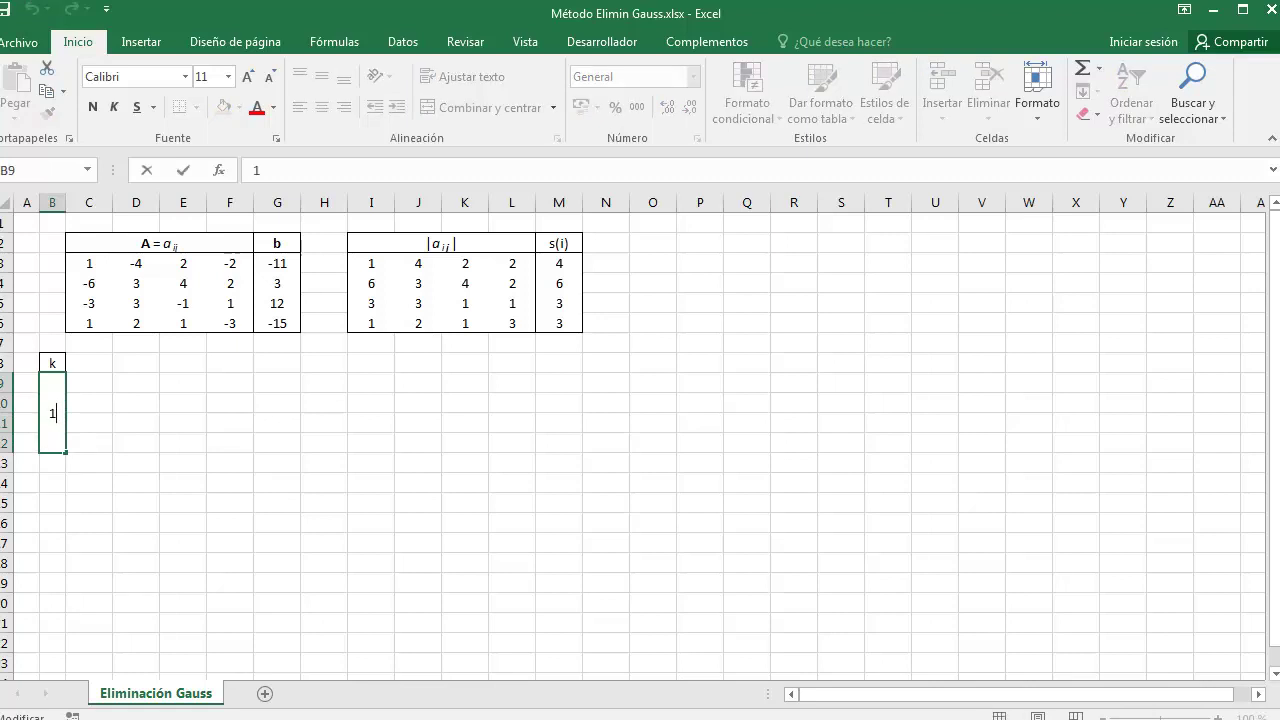
pyautogui.press('Return')
pyautogui.click(89, 403)
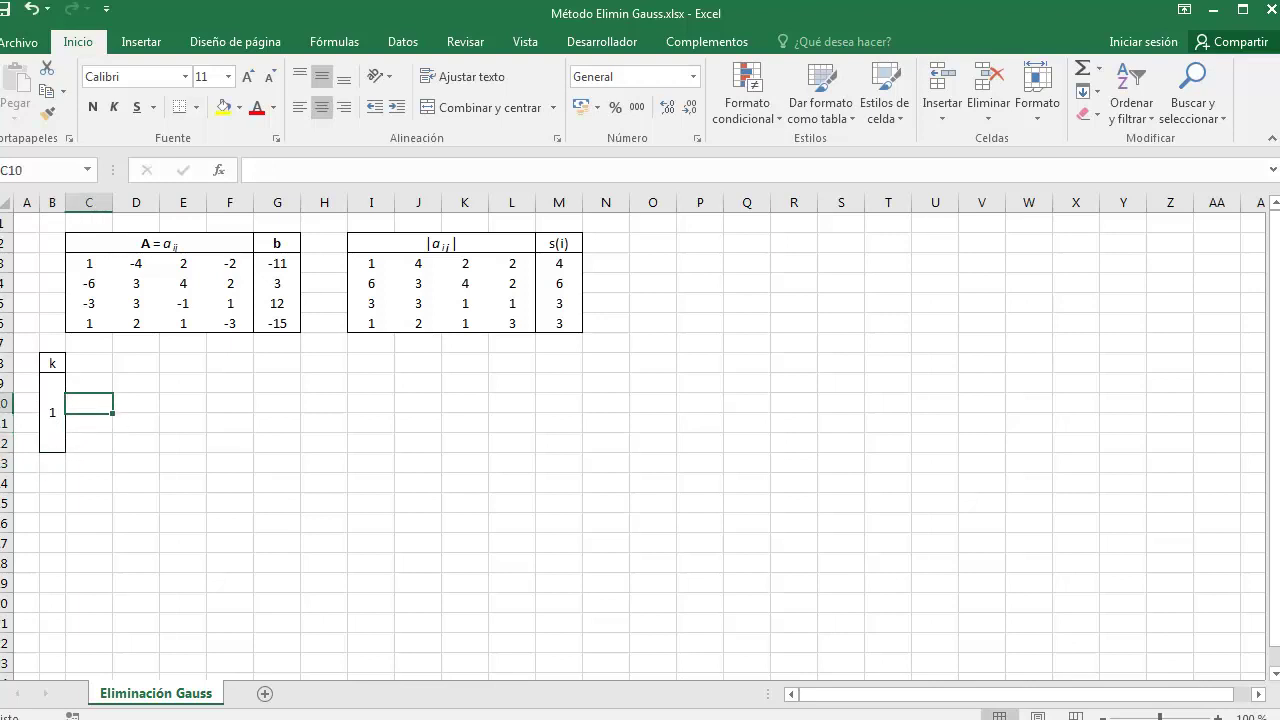
pyautogui.click(27, 263)
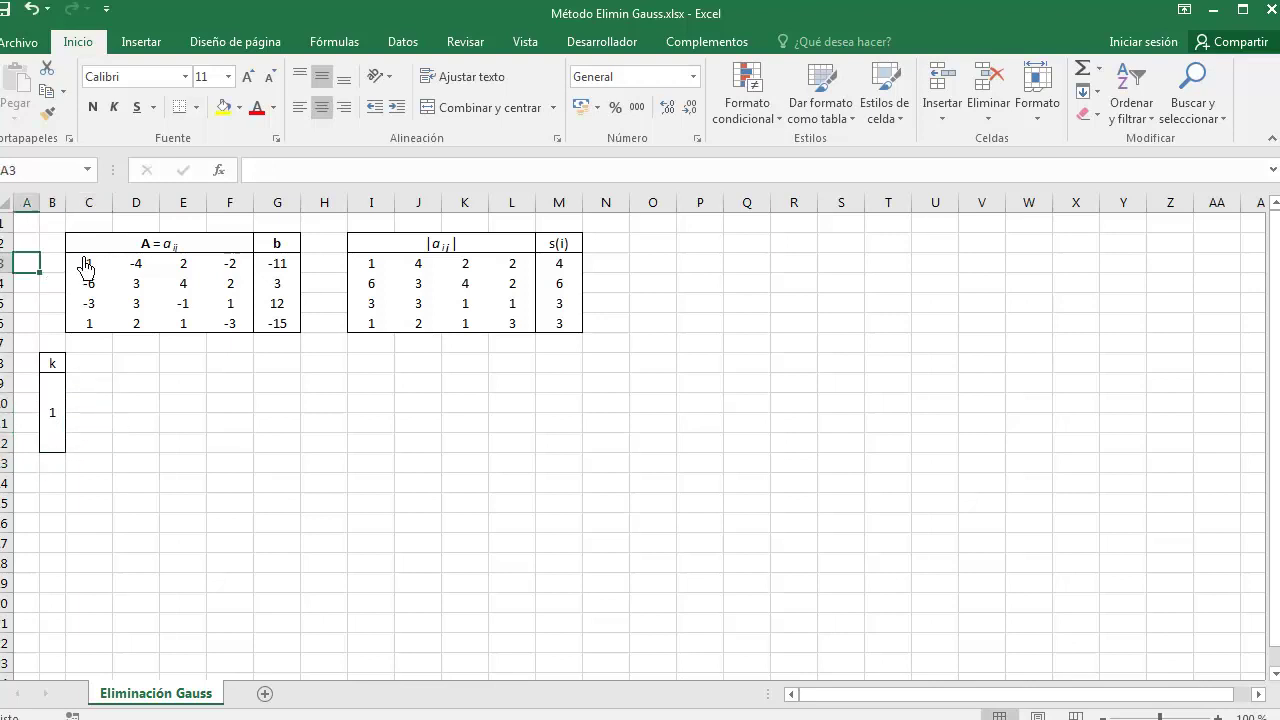
# Copy the A = aij and b headers from C2:G2 to C8:G8 and the s(i) header from M2 to H8.
pyautogui.moveTo(89, 250); pyautogui.dragTo(268, 252)
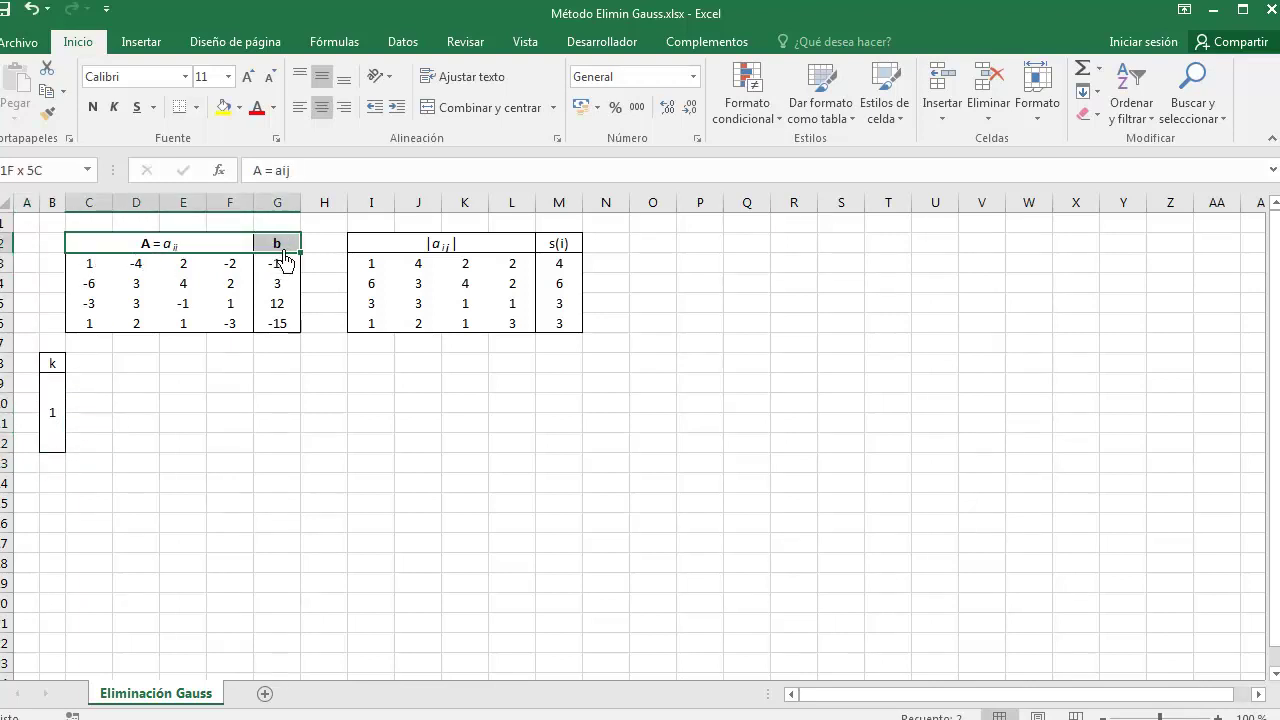
pyautogui.hotkey('ctrl', 'c')
pyautogui.click(108, 366)
pyautogui.hotkey('ctrl', 'v')
pyautogui.click(560, 244)
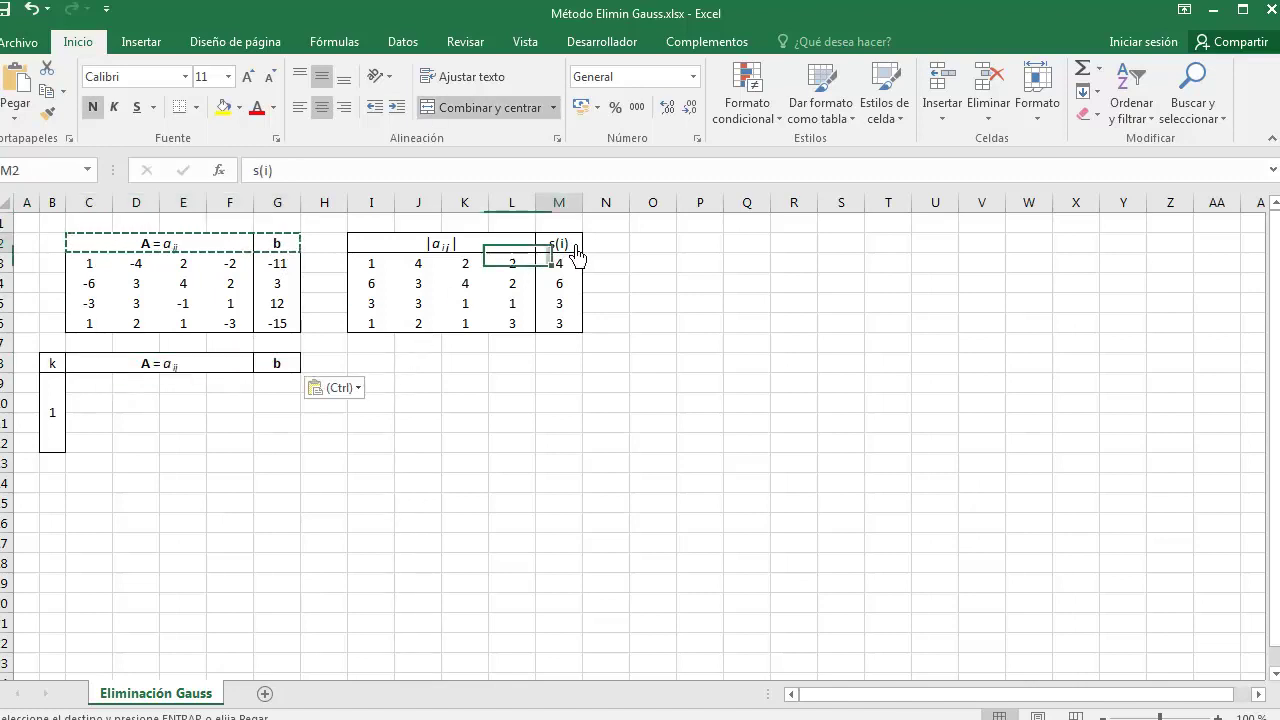
pyautogui.hotkey('ctrl', 'c')
pyautogui.click(340, 366)
pyautogui.hotkey('ctrl', 'v')
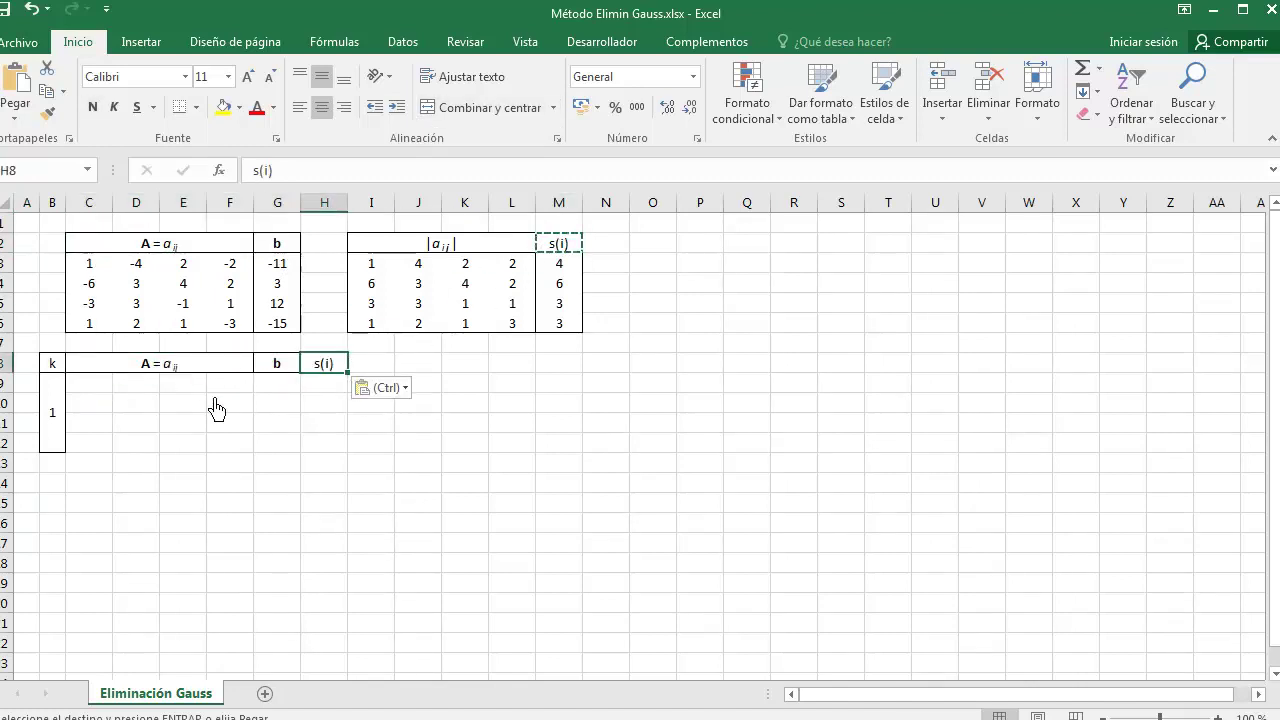
# Copy the formatting of C3:G6 to C9:G12, then the formatting of G9:G12 to H9:H12.
pyautogui.moveTo(90, 263); pyautogui.dragTo(285, 343)
pyautogui.click(47, 112)
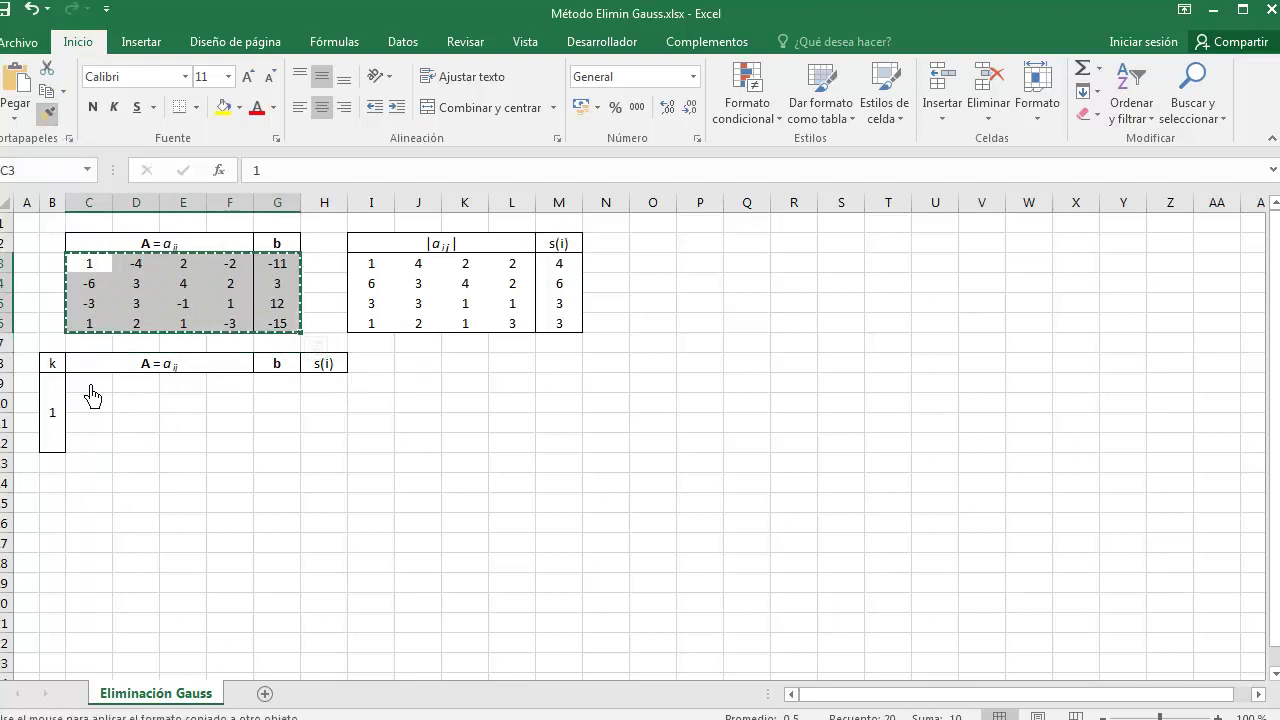
pyautogui.moveTo(91, 393); pyautogui.dragTo(297, 432)
pyautogui.moveTo(297, 386); pyautogui.dragTo(300, 443)
pyautogui.click(47, 112)
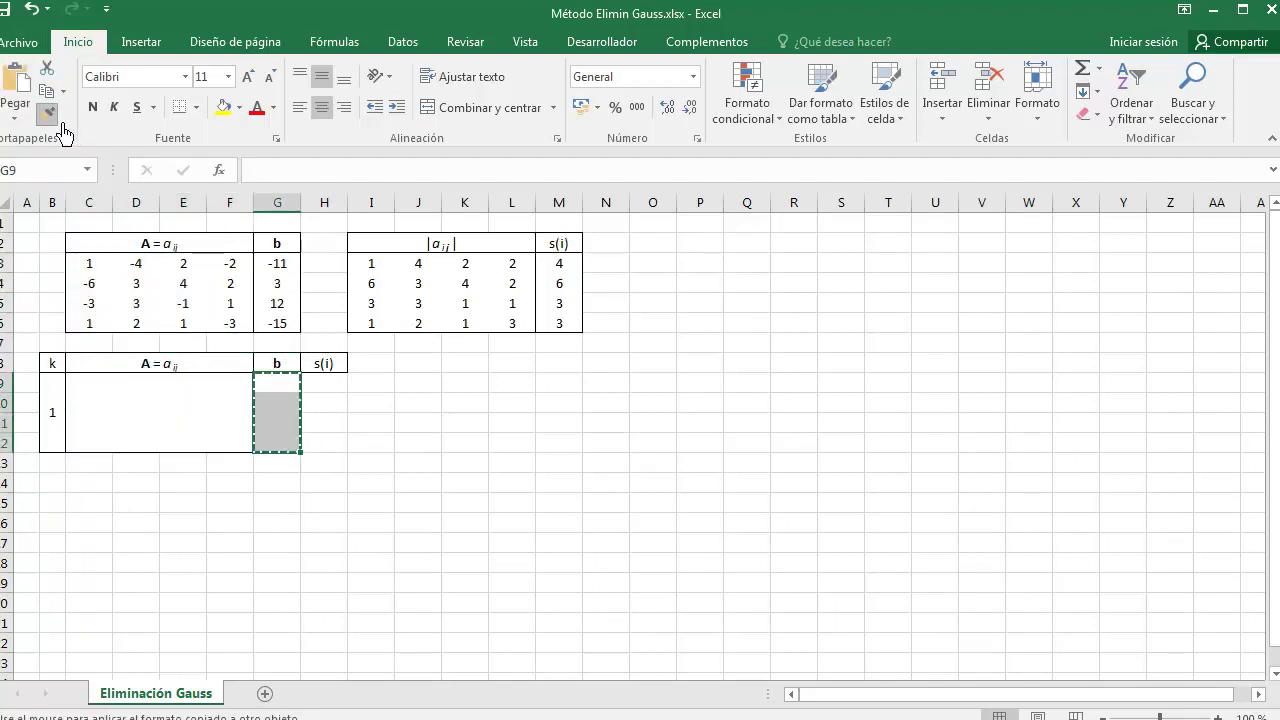
pyautogui.press('Right')
pyautogui.press('Return')
# Apply outside borders to each of the diagonal cells C9, D10, E11 and F12.
pyautogui.click(80, 390)
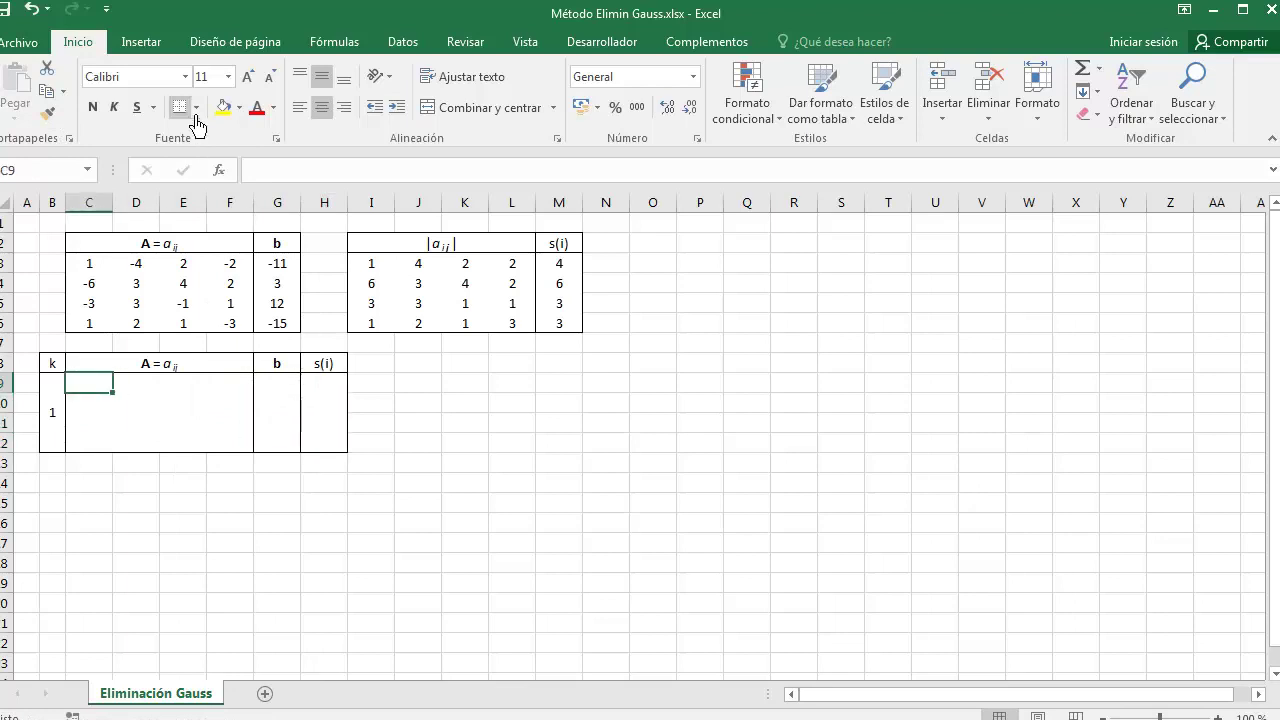
pyautogui.click(198, 108)
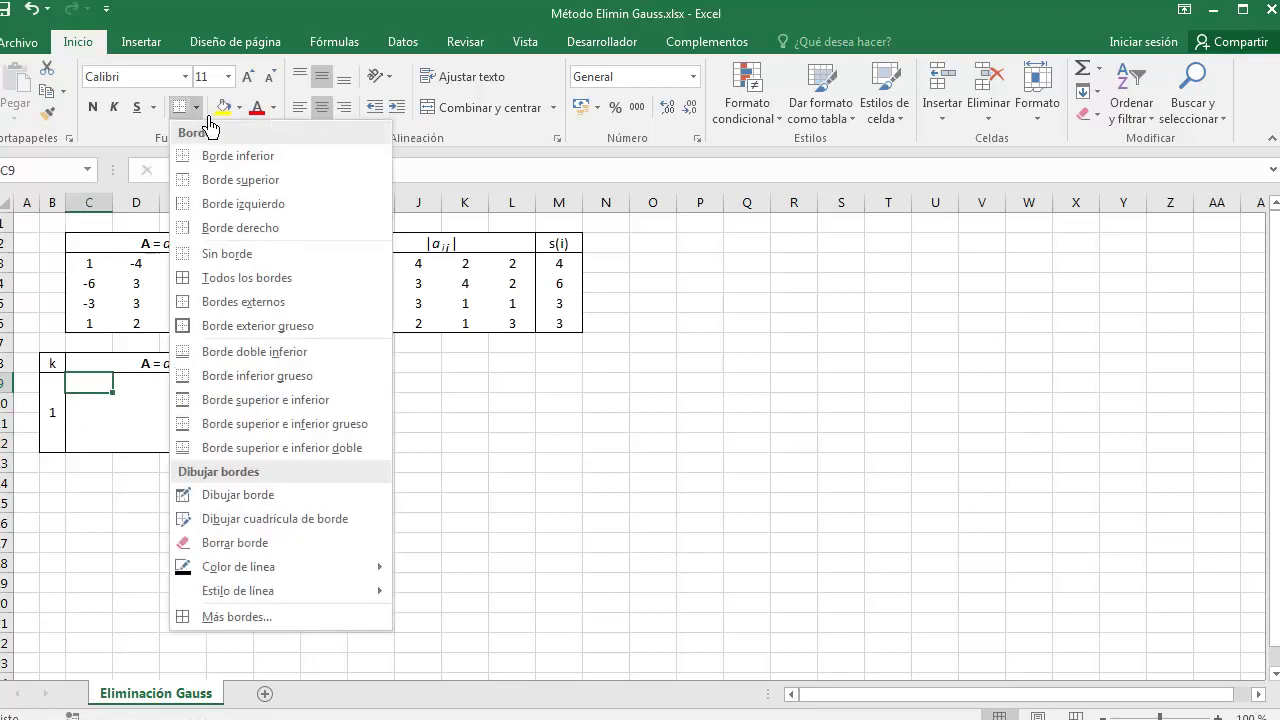
pyautogui.click(237, 306)
pyautogui.press('Right')
pyautogui.press('Down')
pyautogui.click(184, 110)
pyautogui.press('Right')
pyautogui.press('Down')
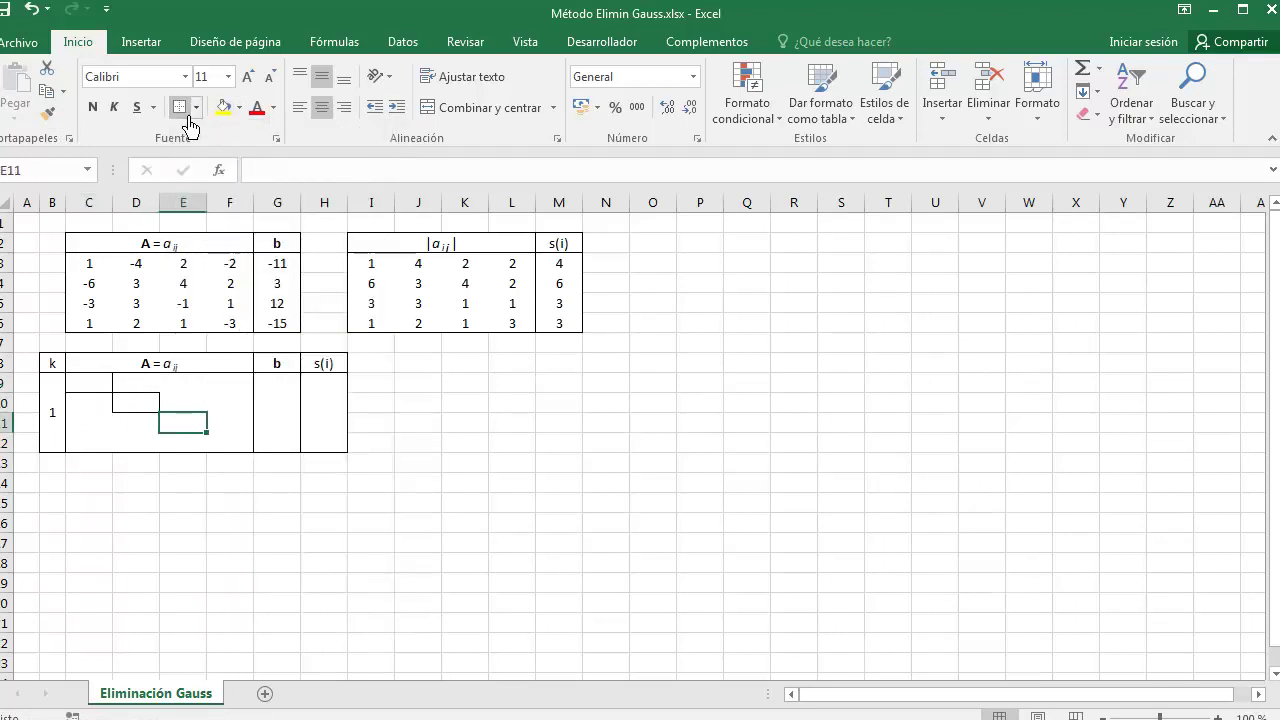
pyautogui.click(184, 110)
pyautogui.press('Right')
pyautogui.press('Down')
pyautogui.click(106, 388)
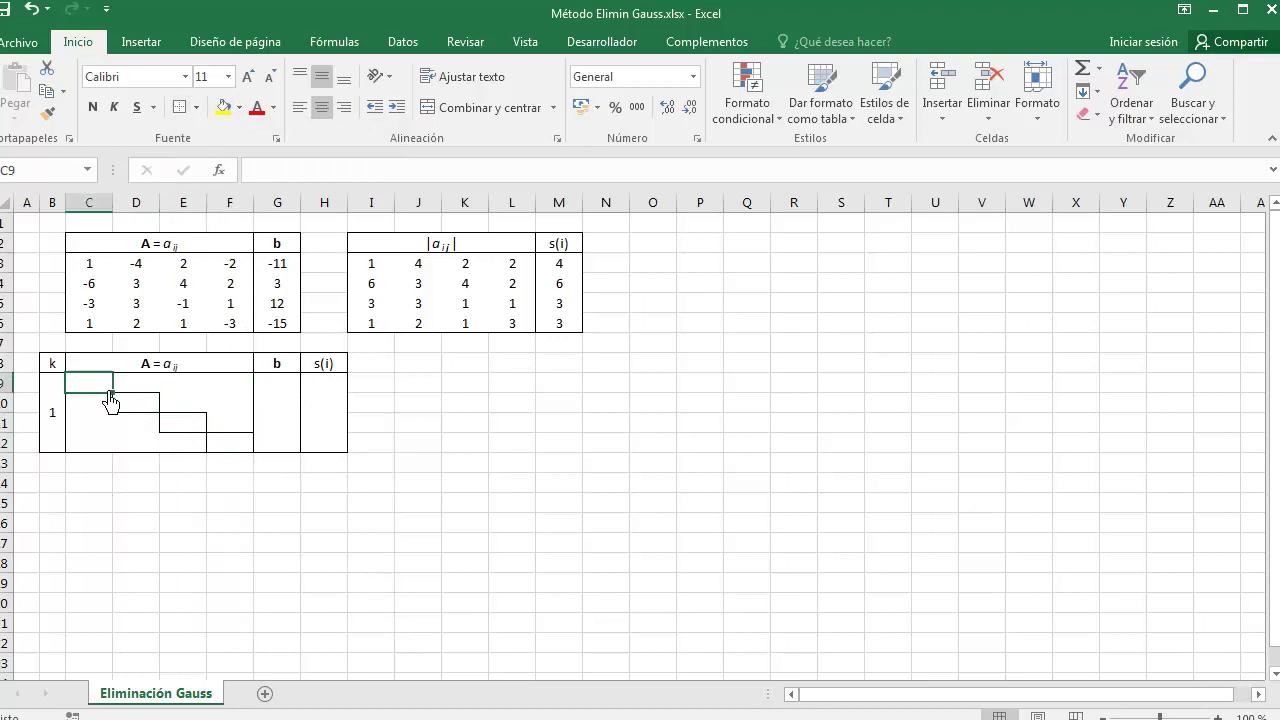
# Link cell C9 to C3 and fill the formula across C9:F12 without copying the formatting.
pyautogui.write('=')
pyautogui.click(92, 264)
pyautogui.press('Return')
pyautogui.press('Up')
pyautogui.moveTo(113, 393); pyautogui.dragTo(268, 455)
pyautogui.click(264, 404)
pyautogui.click(343, 474)
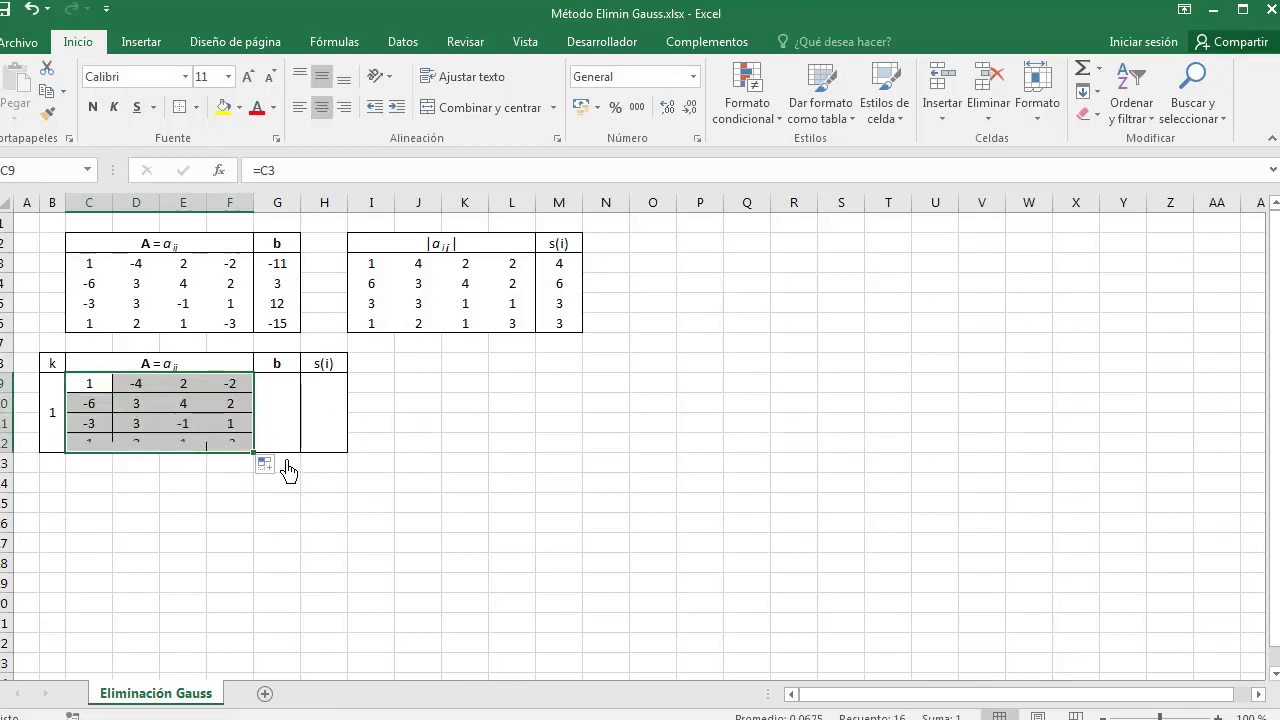
pyautogui.click(270, 464)
pyautogui.click(373, 540)
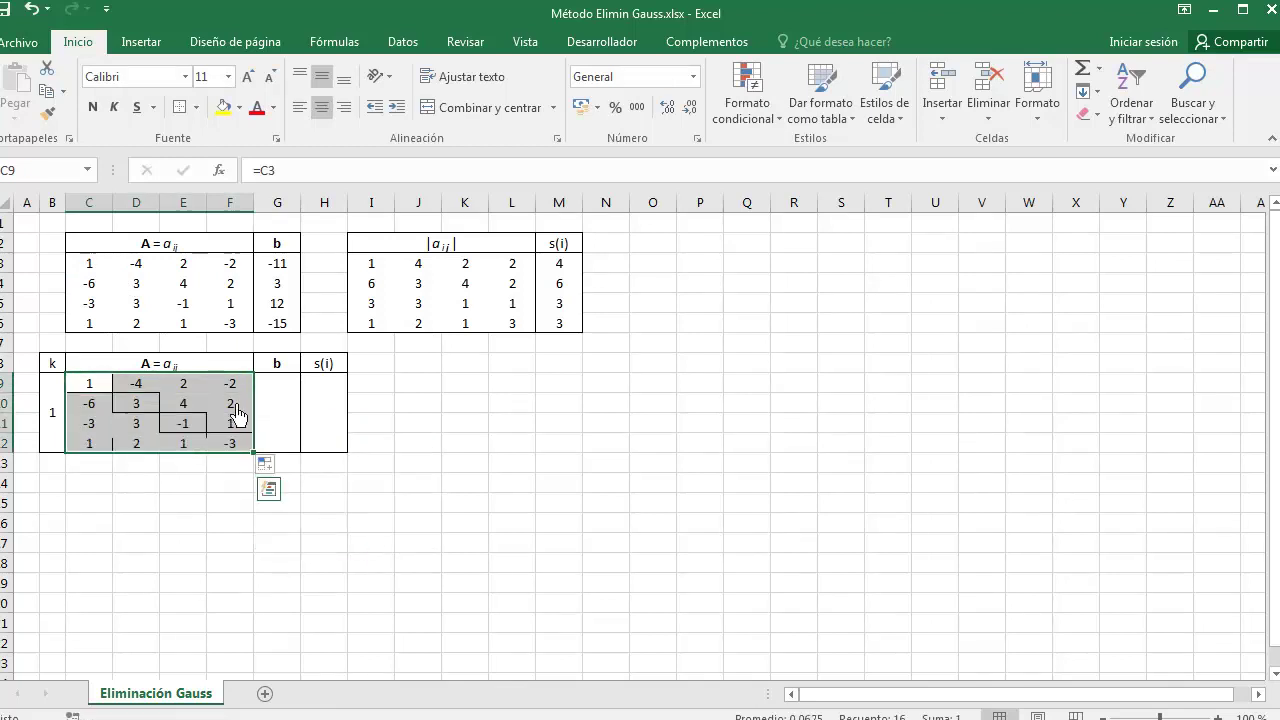
# Extend the linked formulas from F9:F12 into column b, G9:G12, without copying the formatting.
pyautogui.moveTo(228, 384); pyautogui.dragTo(312, 470)
pyautogui.click(315, 464)
pyautogui.click(398, 537)
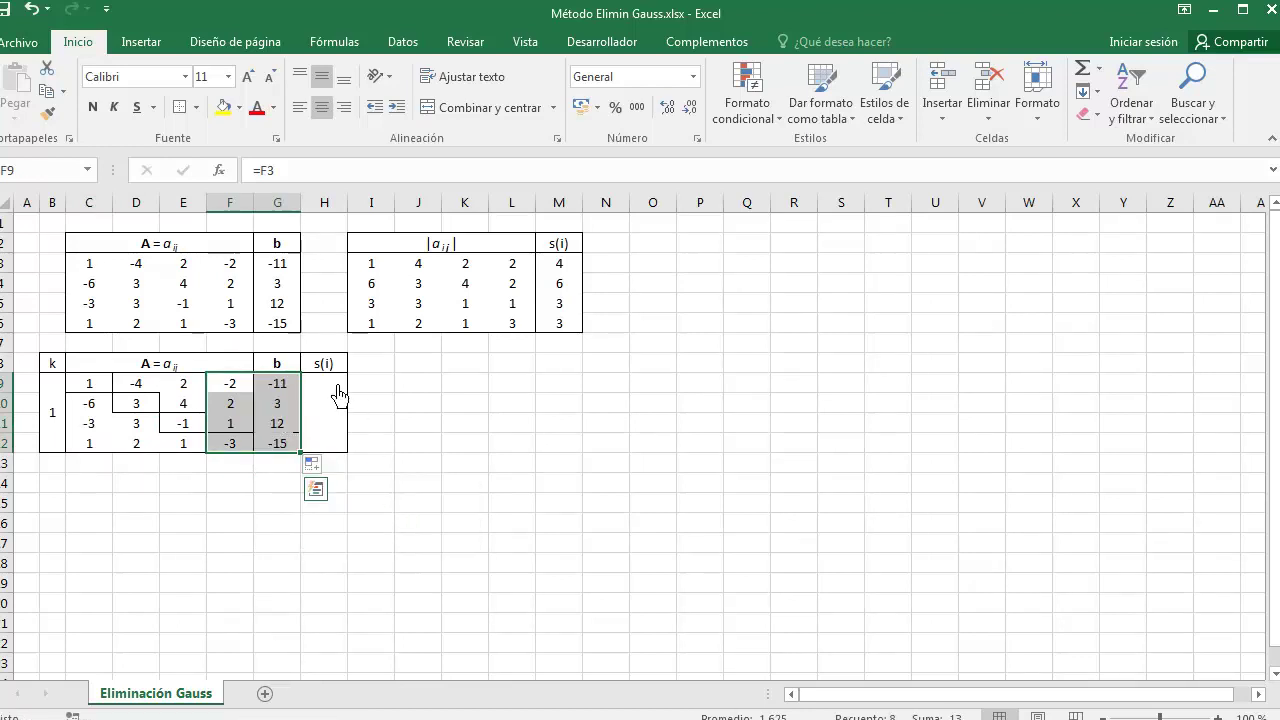
# Copy the scale factors in M3:M6 and paste them as links into H9:H12.
pyautogui.click(337, 397)
pyautogui.moveTo(578, 266); pyautogui.dragTo(590, 328)
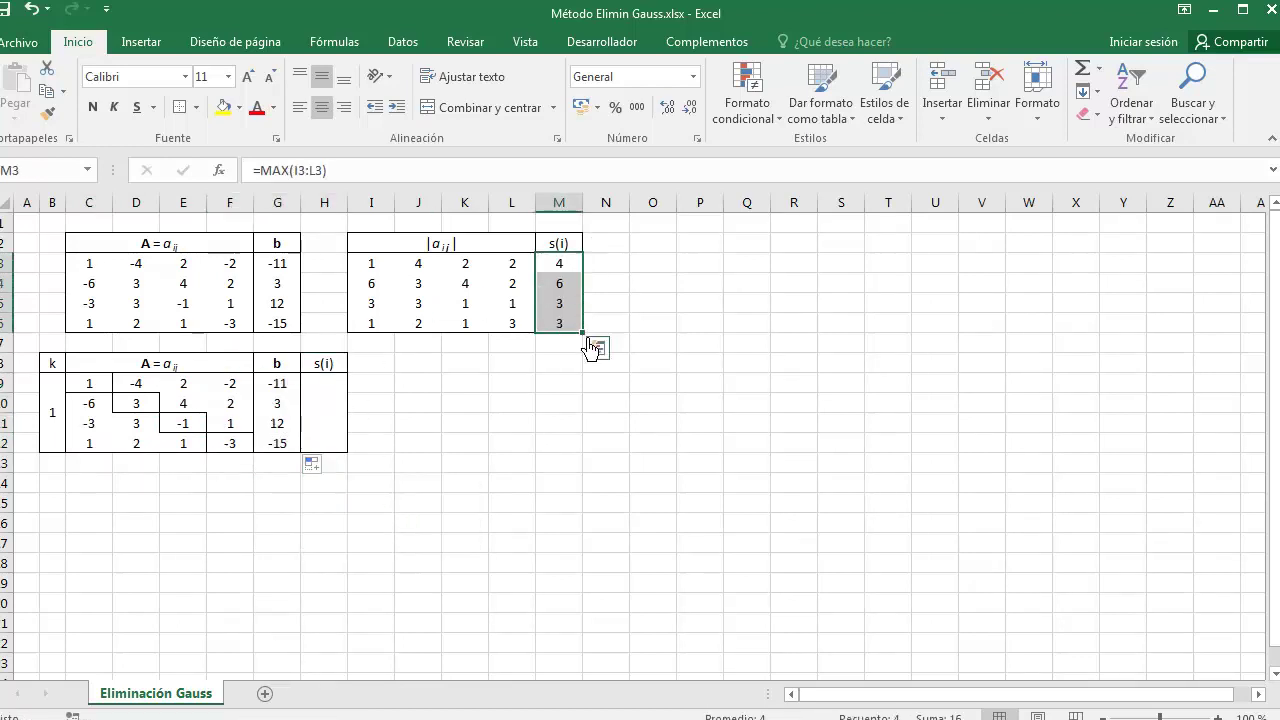
pyautogui.hotkey('ctrl', 'c')
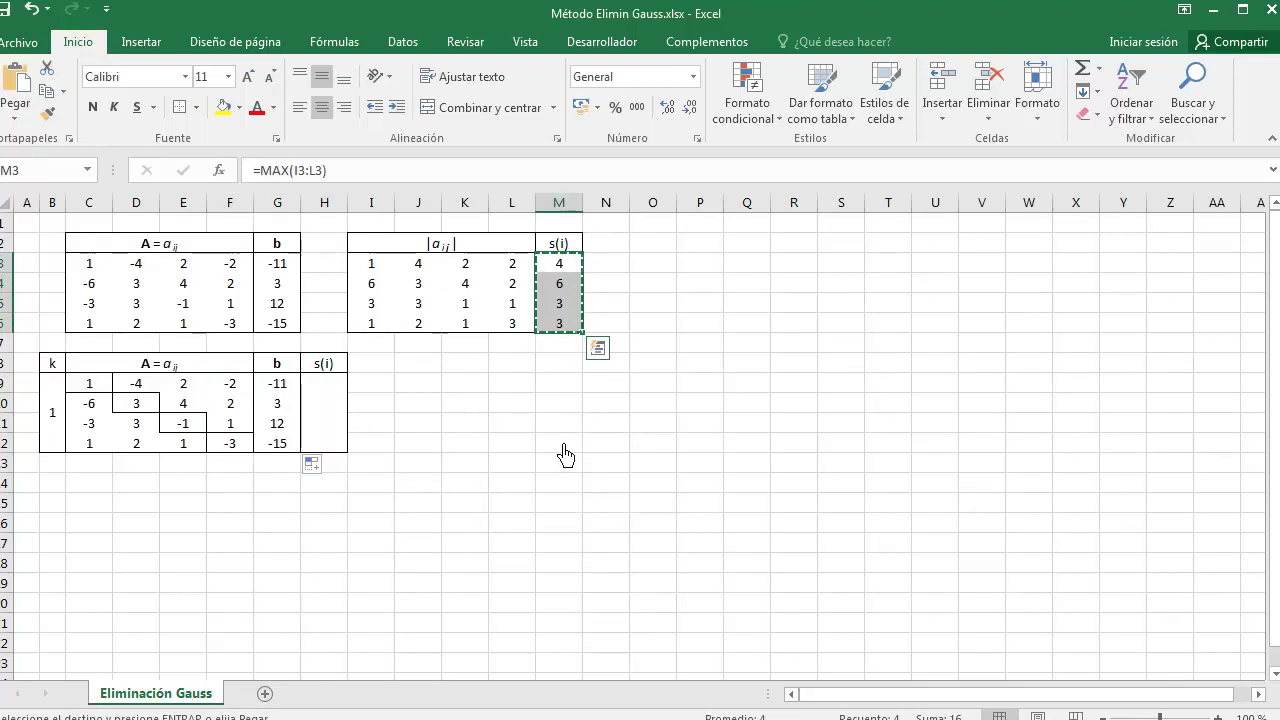
pyautogui.moveTo(340, 394); pyautogui.dragTo(345, 440)
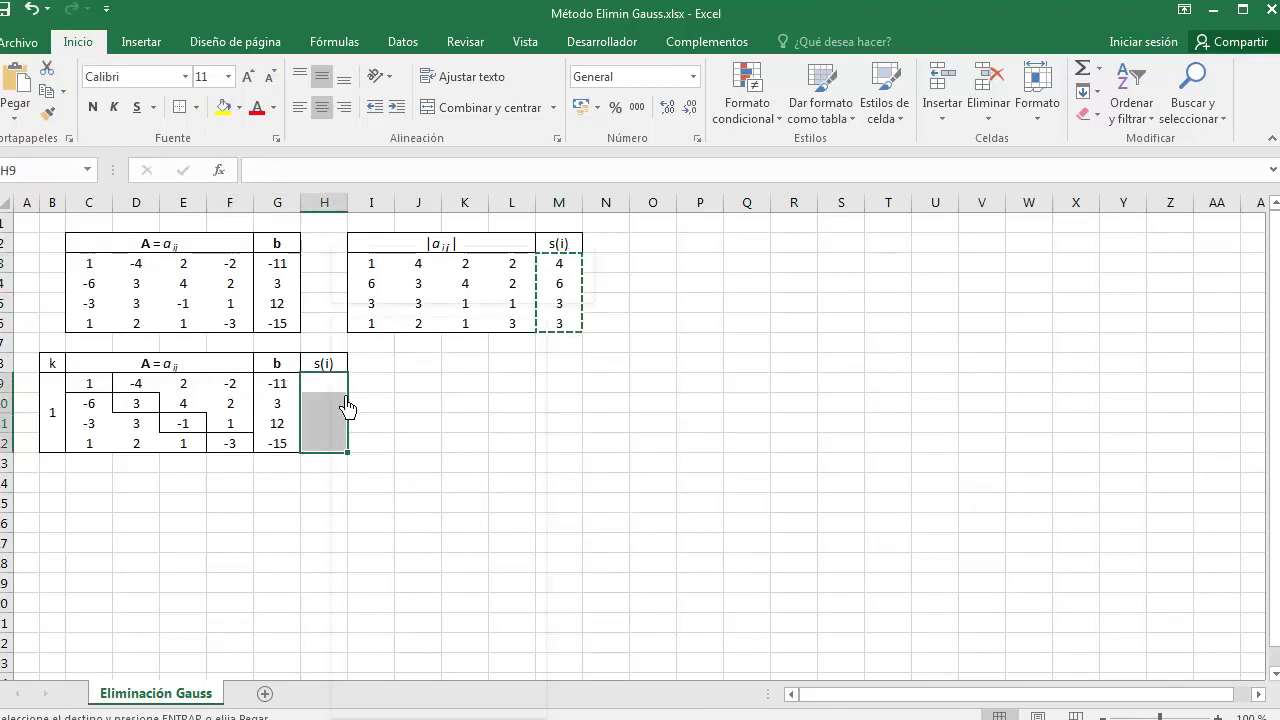
pyautogui.rightClick(340, 412)
pyautogui.click(525, 408)
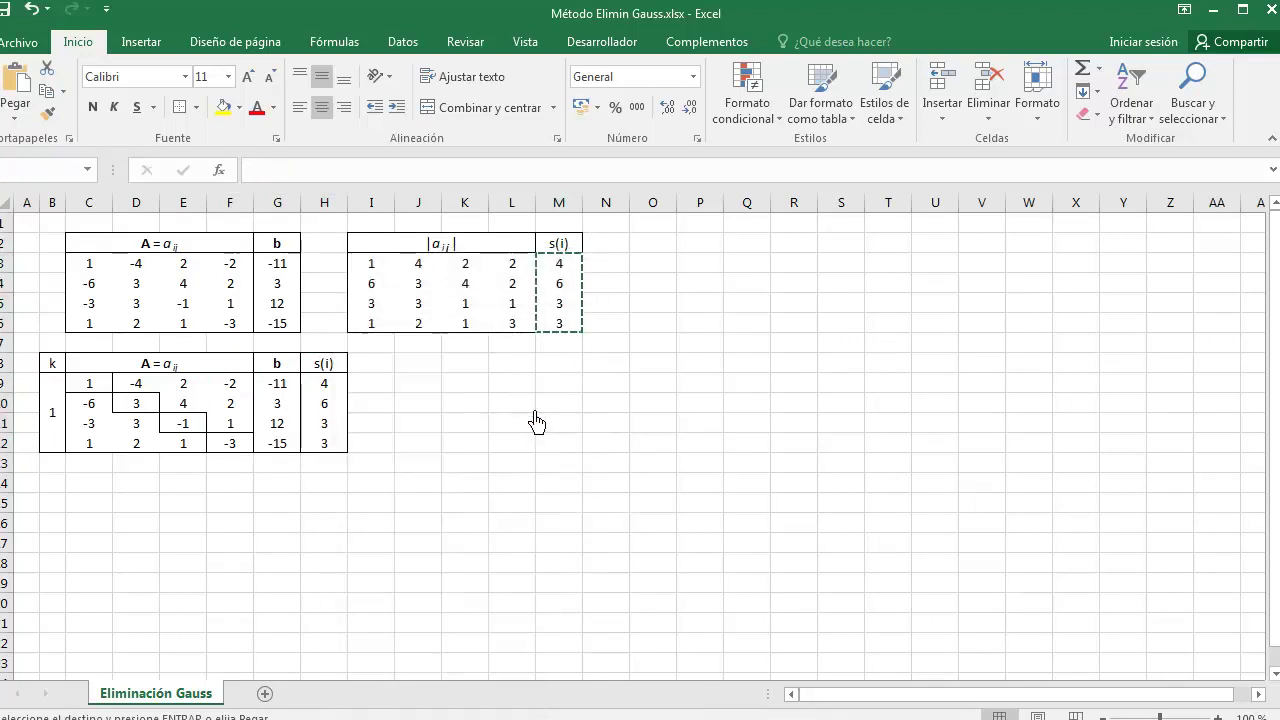
# Inspect the linked references of the s(i) cells in H9:H12.
pyautogui.press('F2')
pyautogui.press('Return')
pyautogui.press('F2')
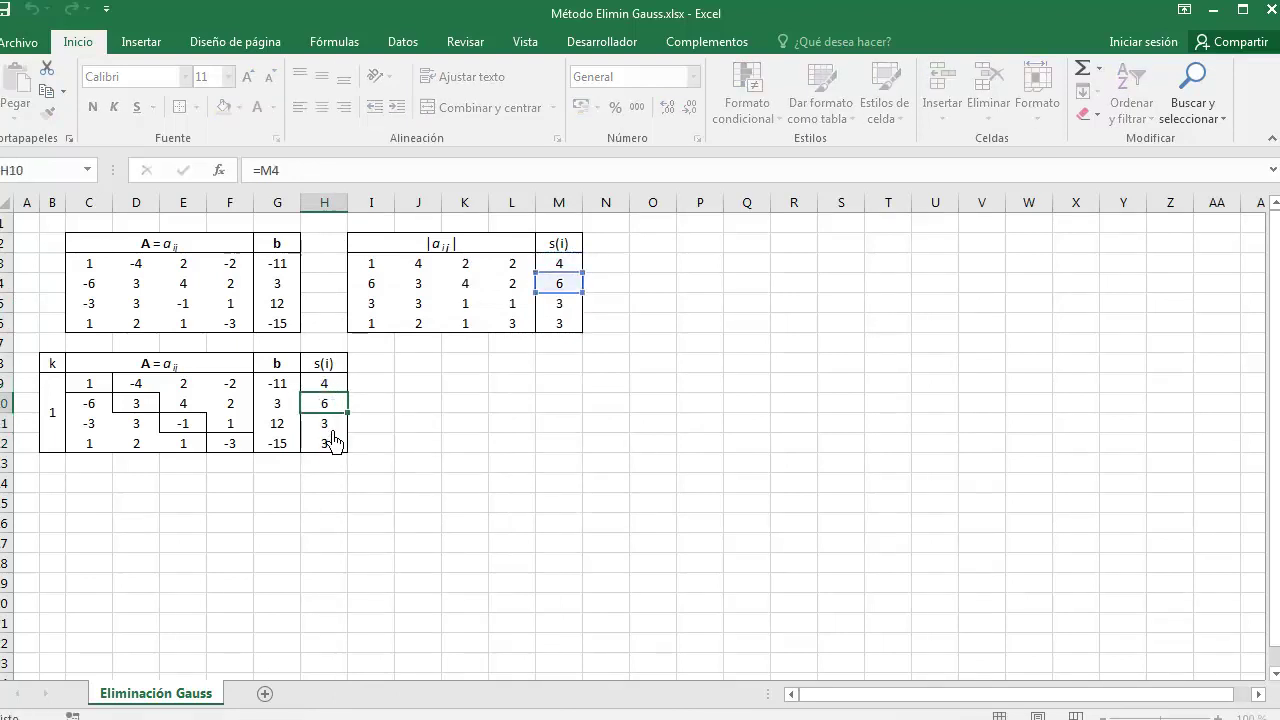
pyautogui.press('Return')
pyautogui.press('F2')
pyautogui.press('Return')
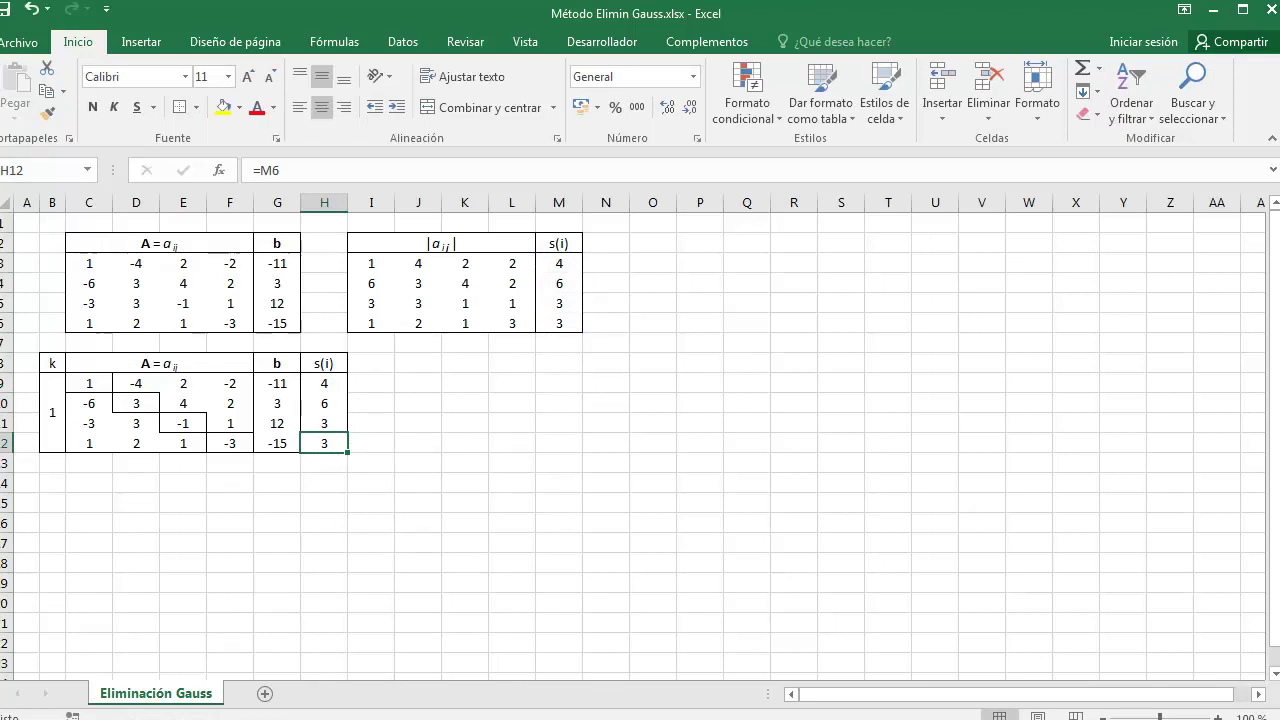
# Enter the header "Escal." in cell I8, beside the s(i) header.
pyautogui.press('Right')
pyautogui.press('Up')
pyautogui.press('Up')
pyautogui.press('Up')
pyautogui.press('Up')
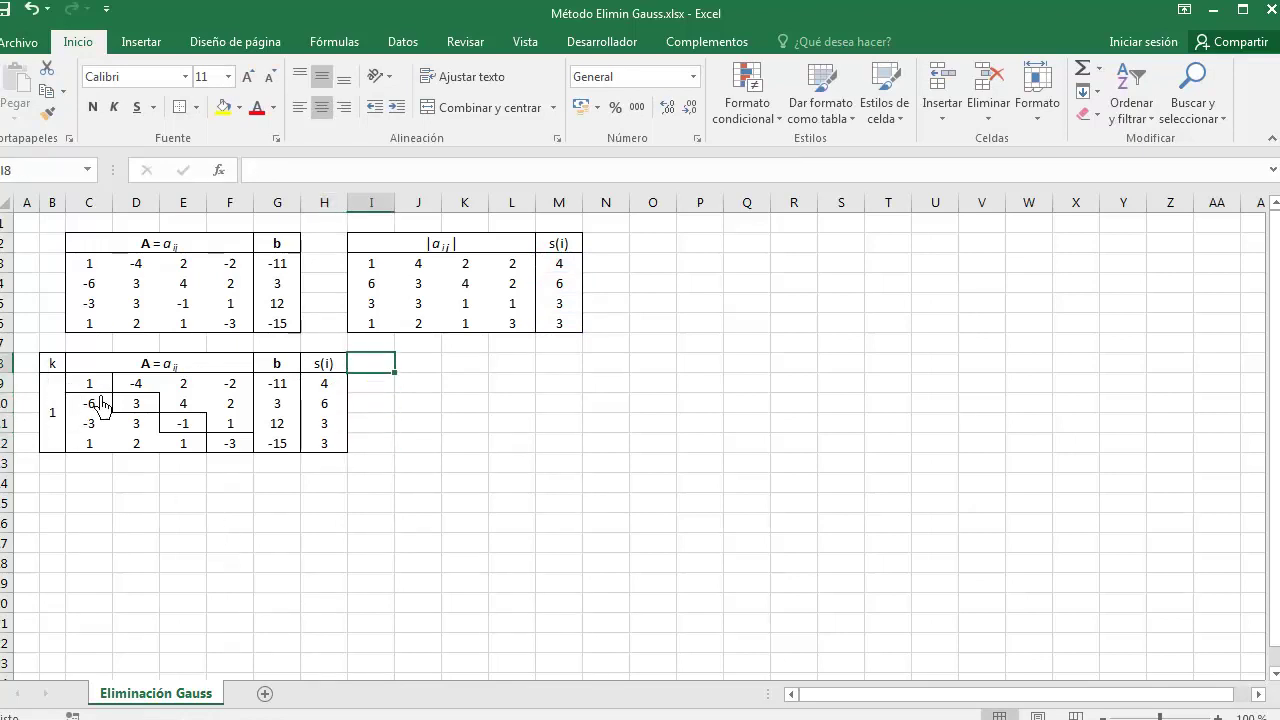
pyautogui.moveTo(100, 388); pyautogui.dragTo(106, 458)
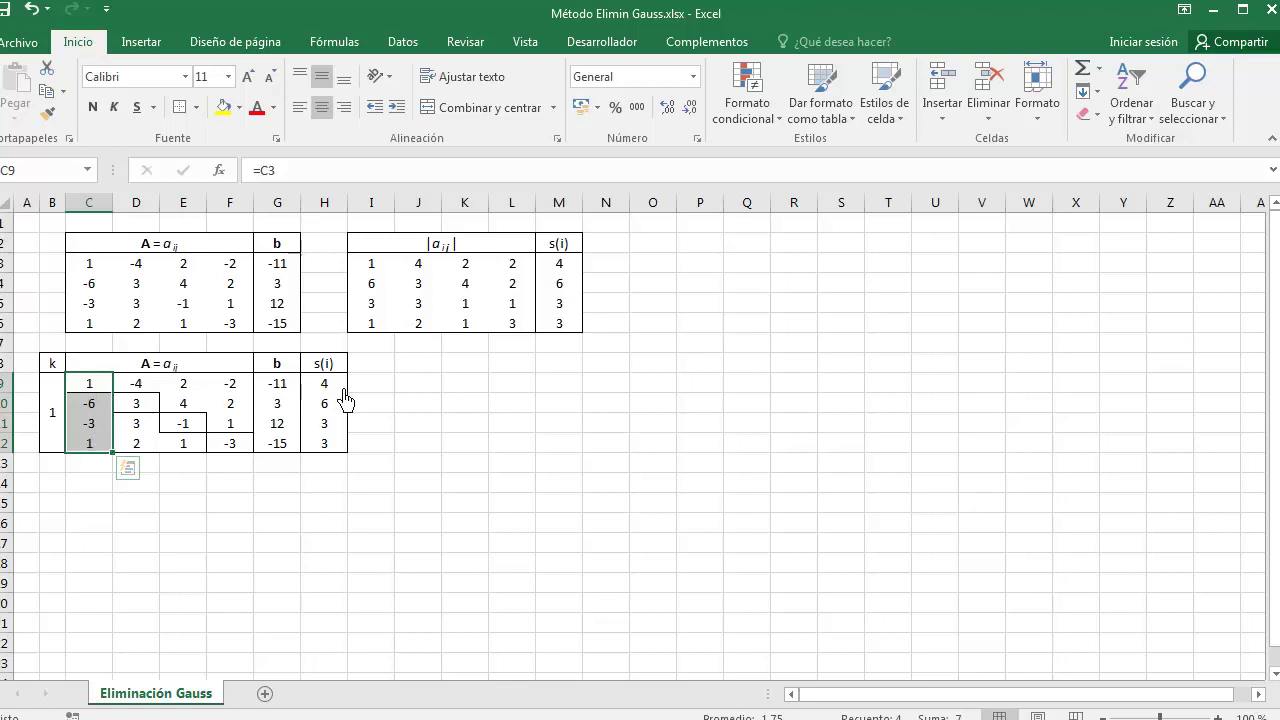
pyautogui.moveTo(326, 386); pyautogui.dragTo(331, 440)
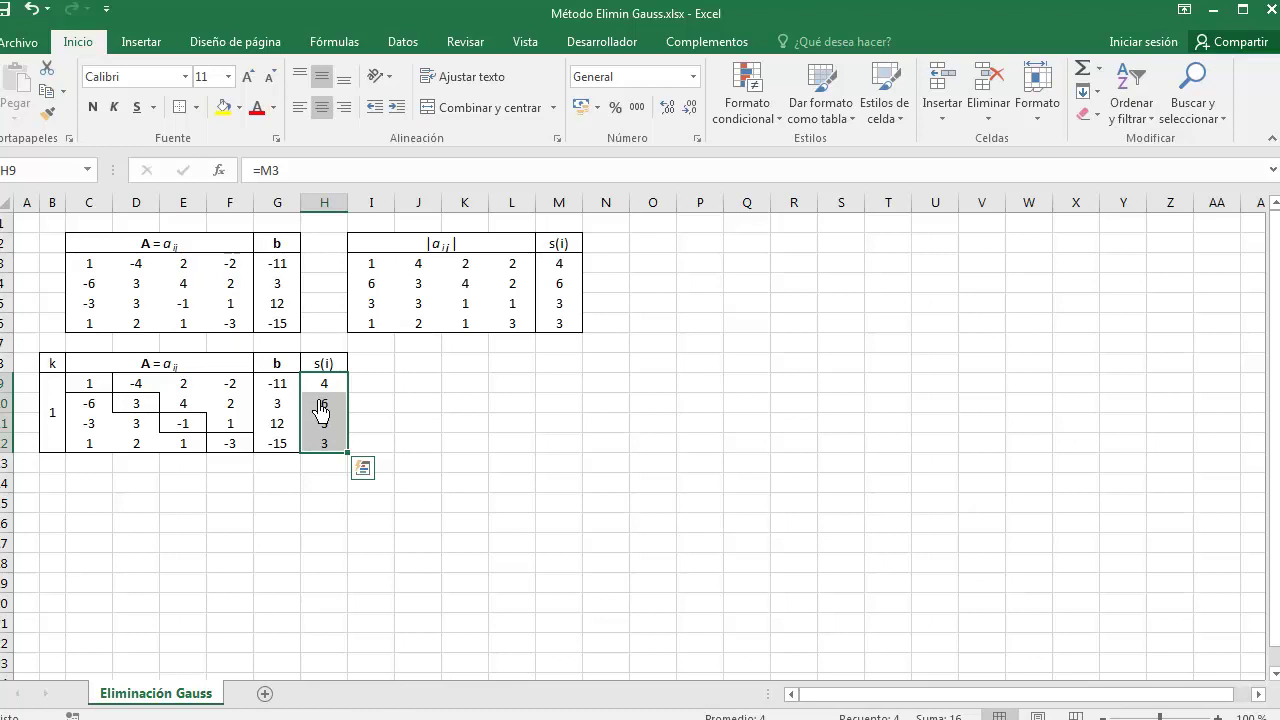
pyautogui.click(369, 365)
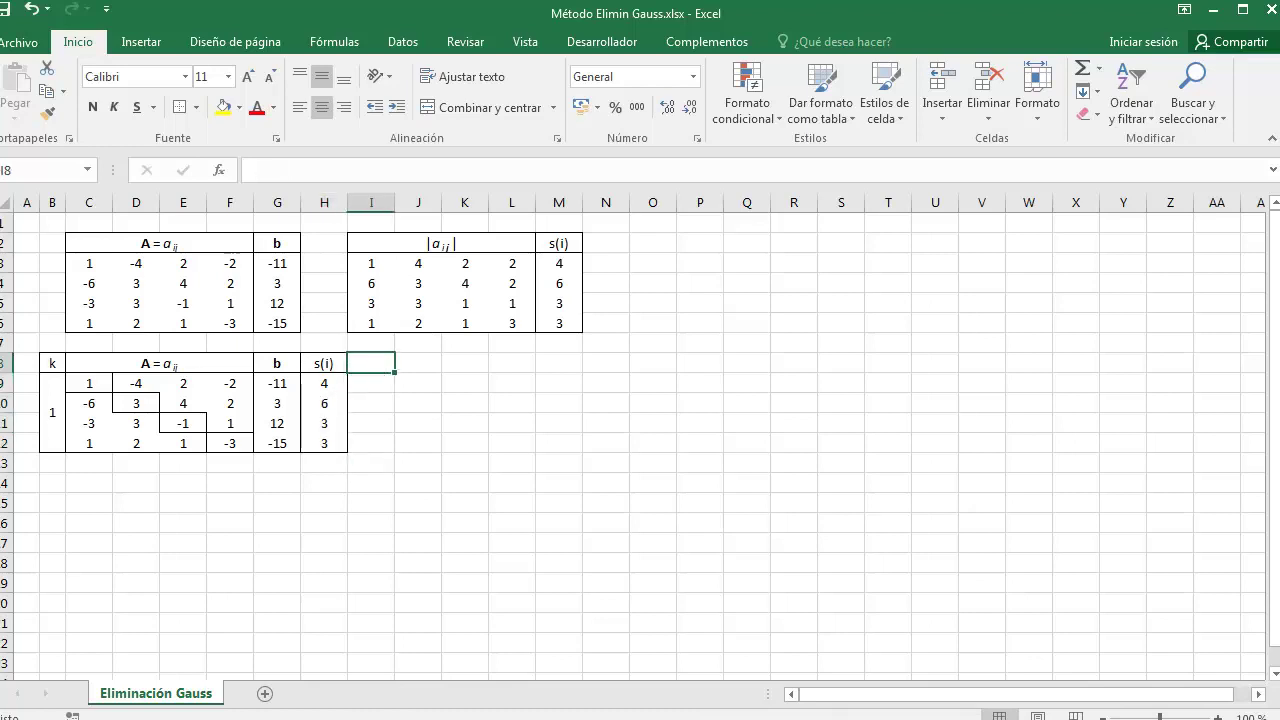
pyautogui.write('Escala.')
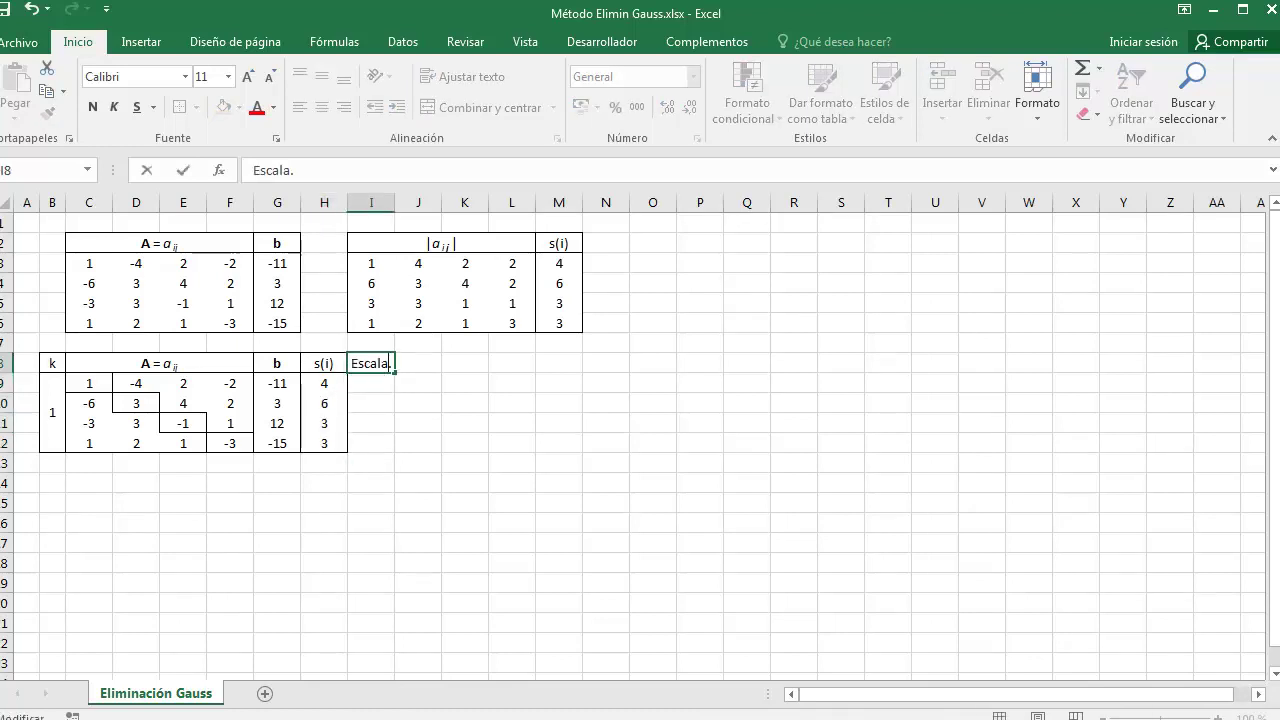
pyautogui.write('m')
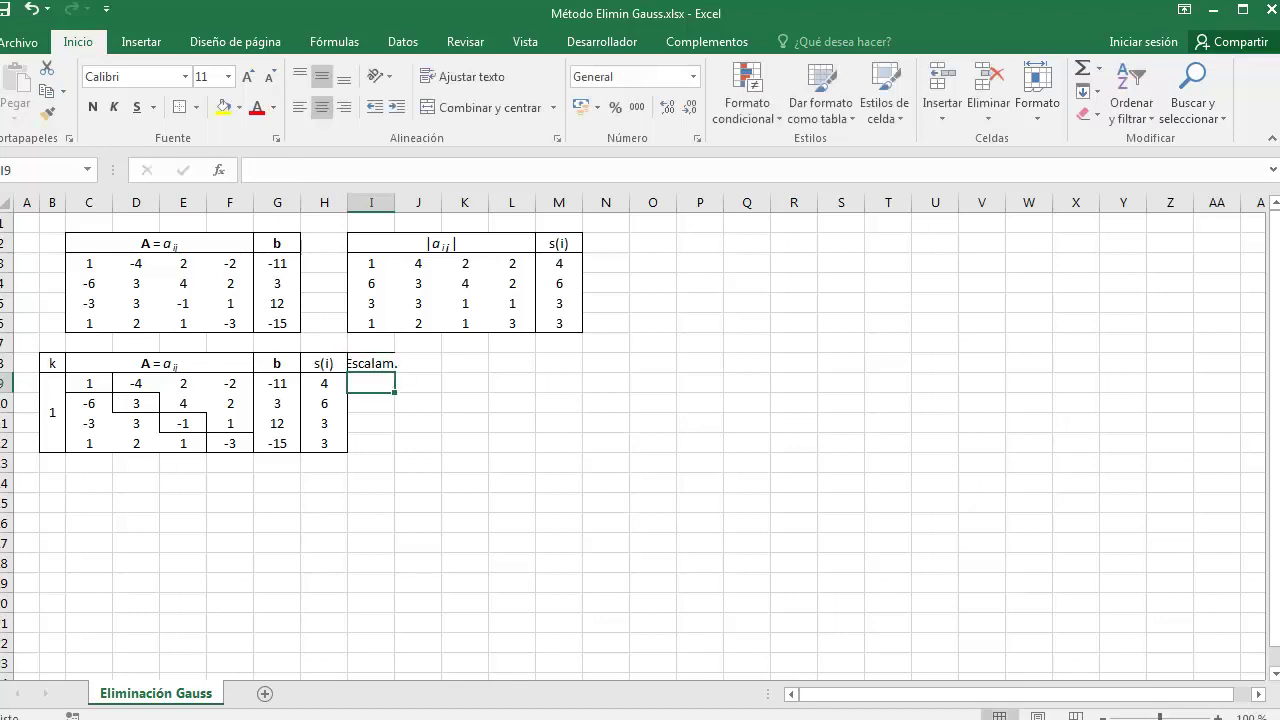
pyautogui.press('BackSpace')
pyautogui.press('BackSpace')
pyautogui.hotkey('ctrl', 'Return')
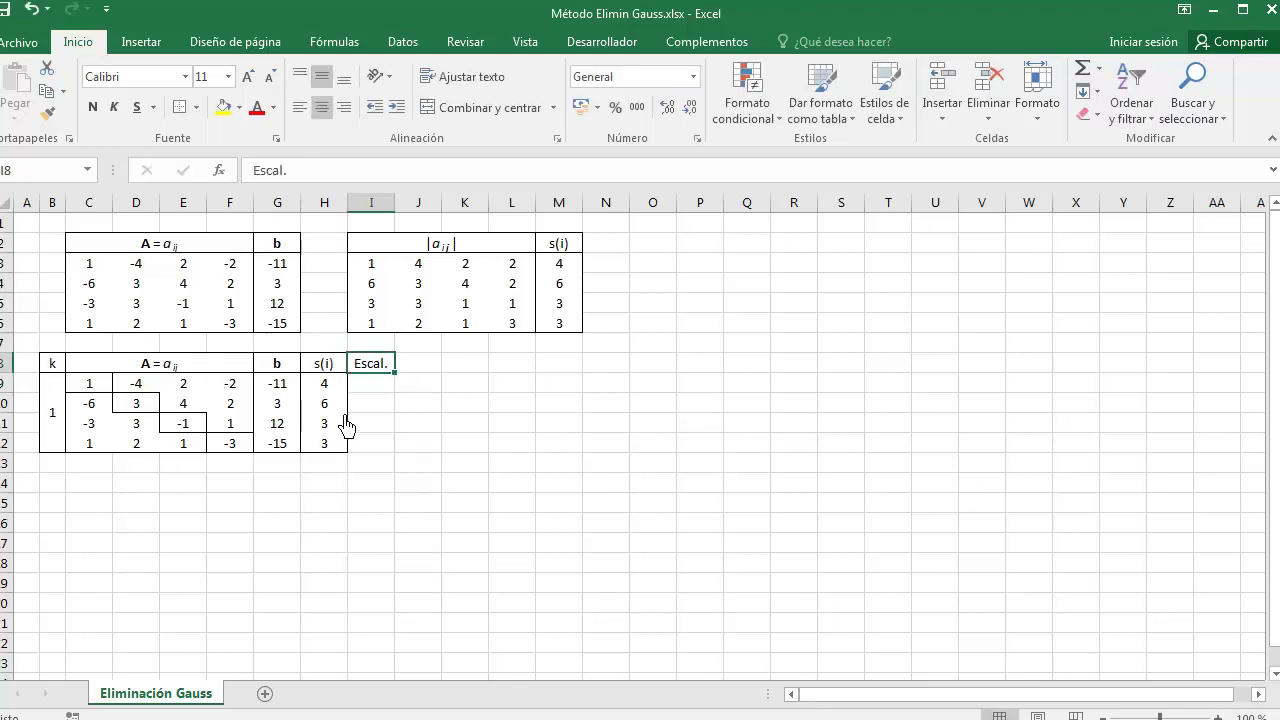
# Copy the formatting of H9:H12 to the Escal. cells I9:I12.
pyautogui.moveTo(336, 388); pyautogui.dragTo(337, 451)
pyautogui.click(47, 113)
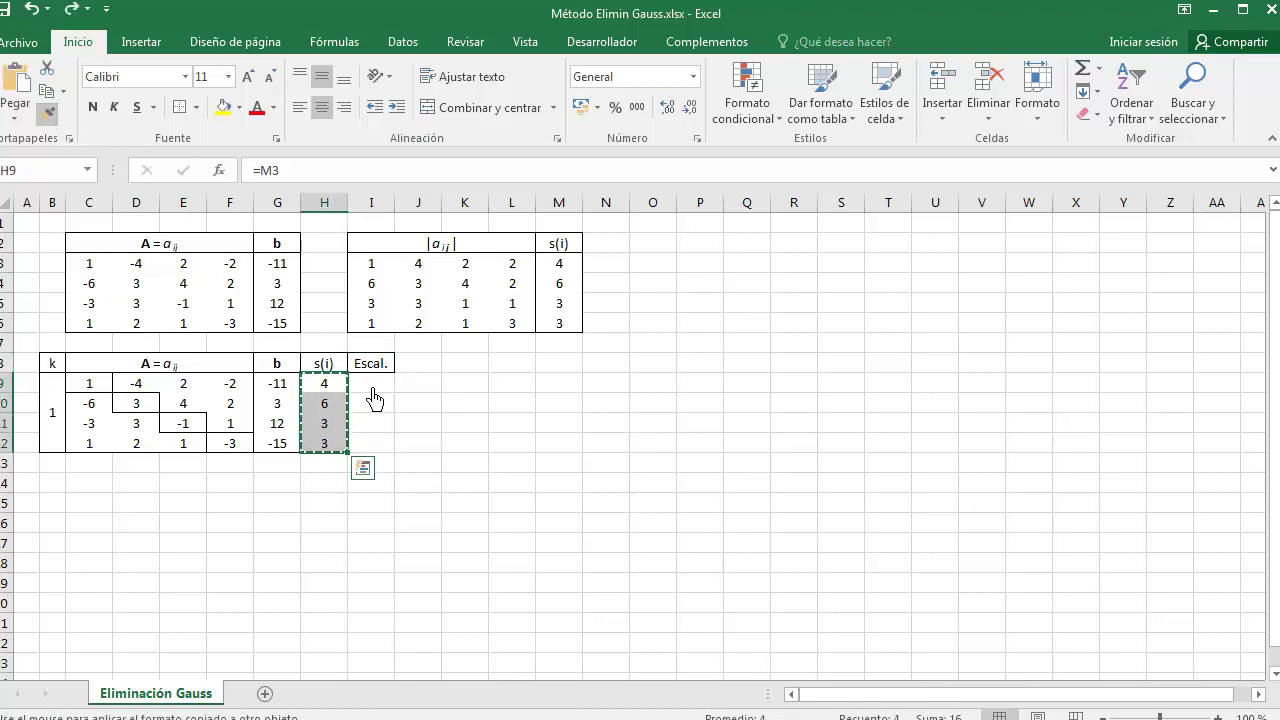
pyautogui.click(375, 392)
pyautogui.click(375, 392)
# Enter the formula =ABS(C9)/$H9 in cell I9 and centre the cell.
pyautogui.press('F2')
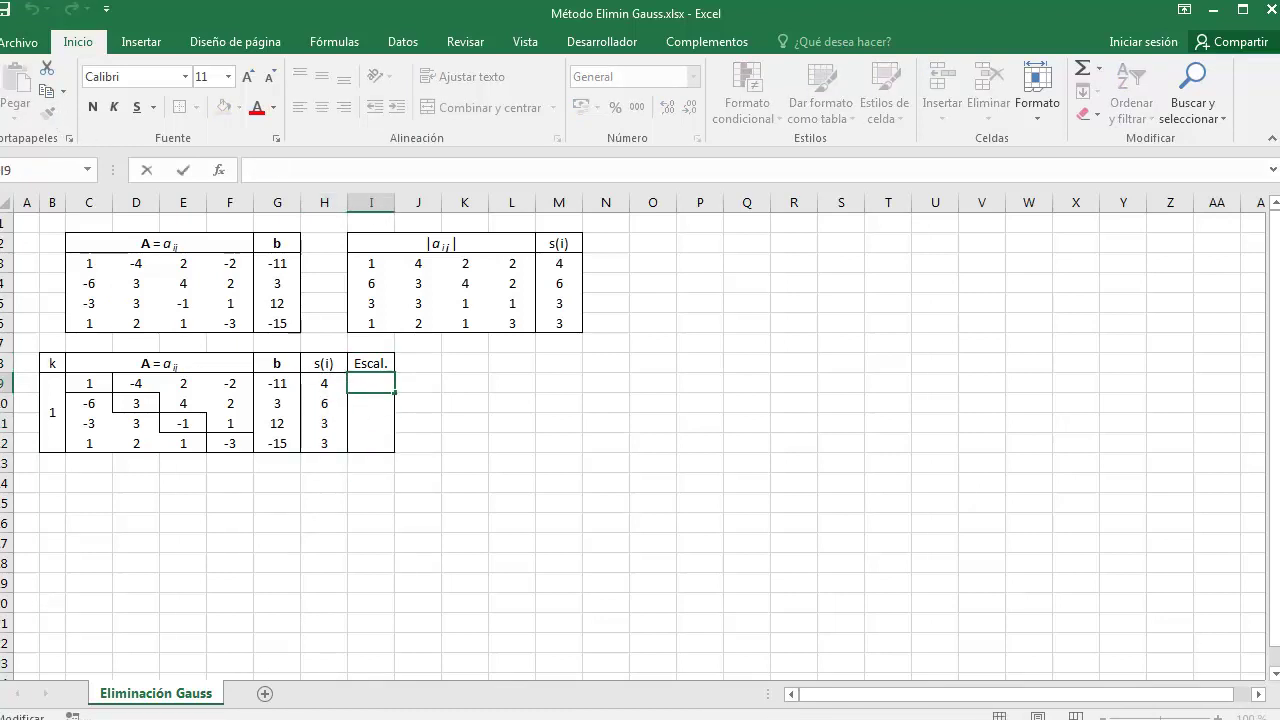
pyautogui.write('=ABS(C9)/$H9')
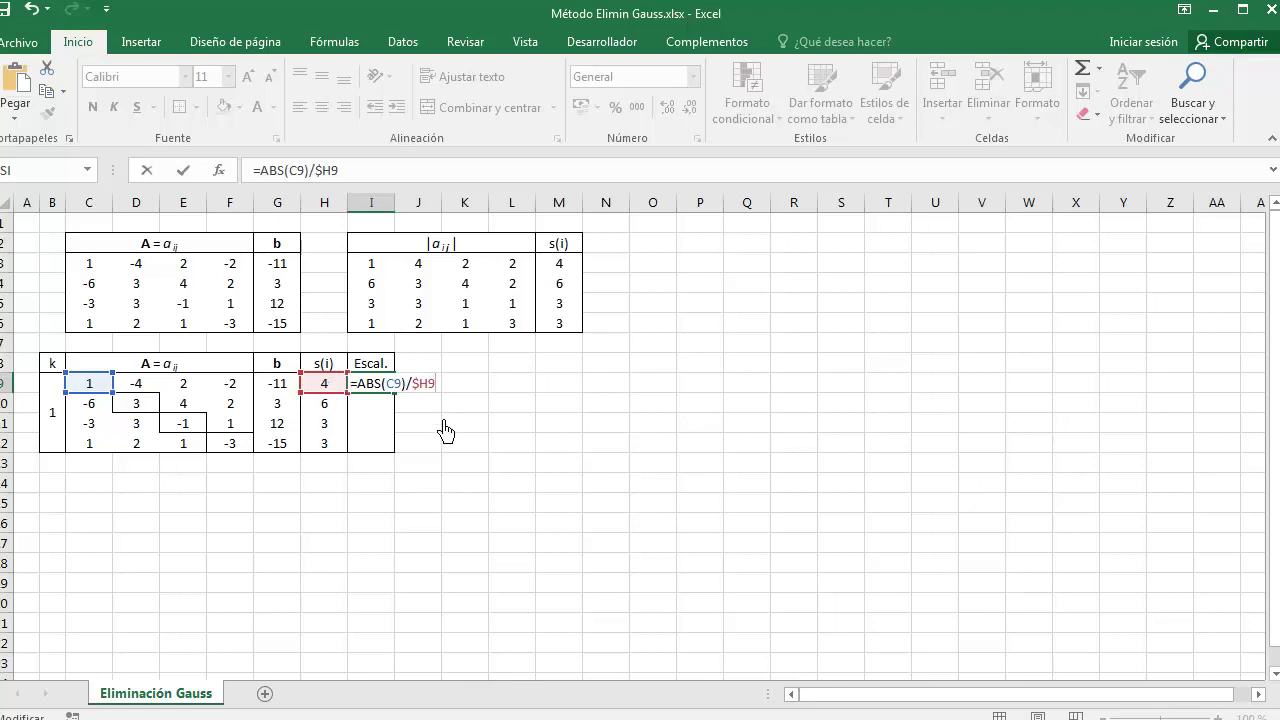
pyautogui.press('Return')
pyautogui.click(386, 388)
pyautogui.click(321, 107)
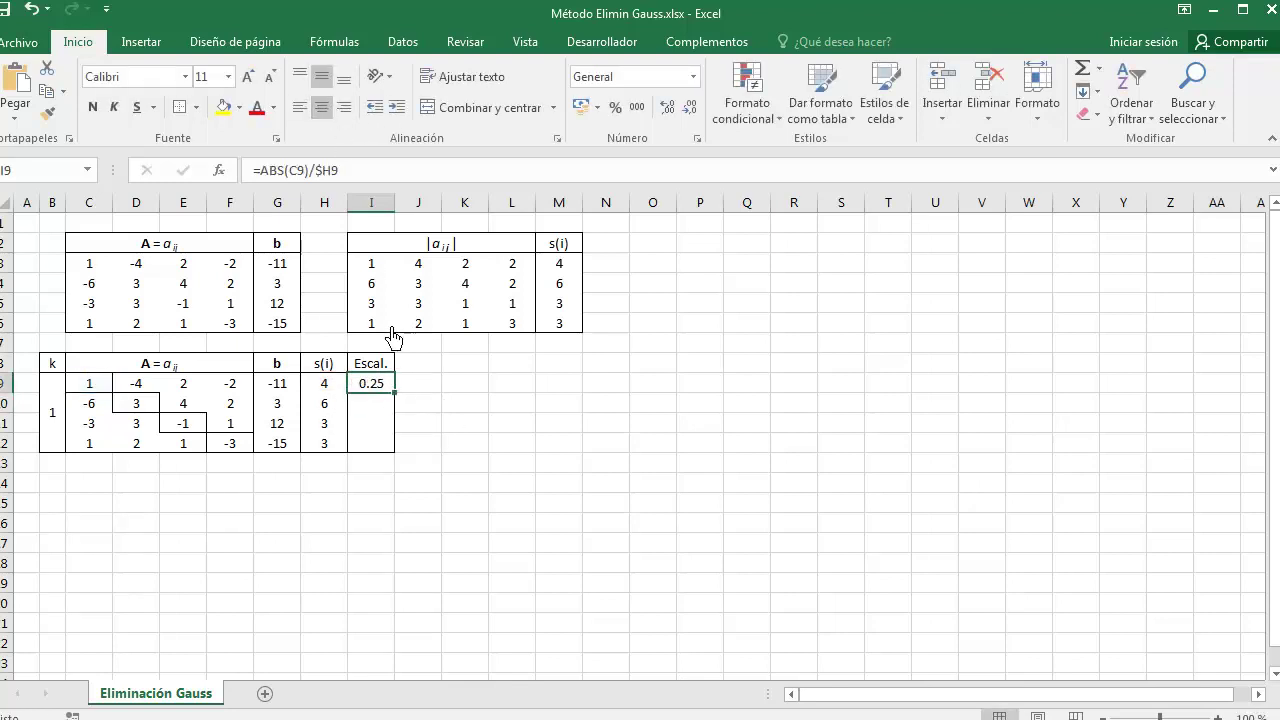
# Fill the scaling formula from I9 down to I12 without copying the formatting.
pyautogui.moveTo(395, 393); pyautogui.dragTo(412, 450)
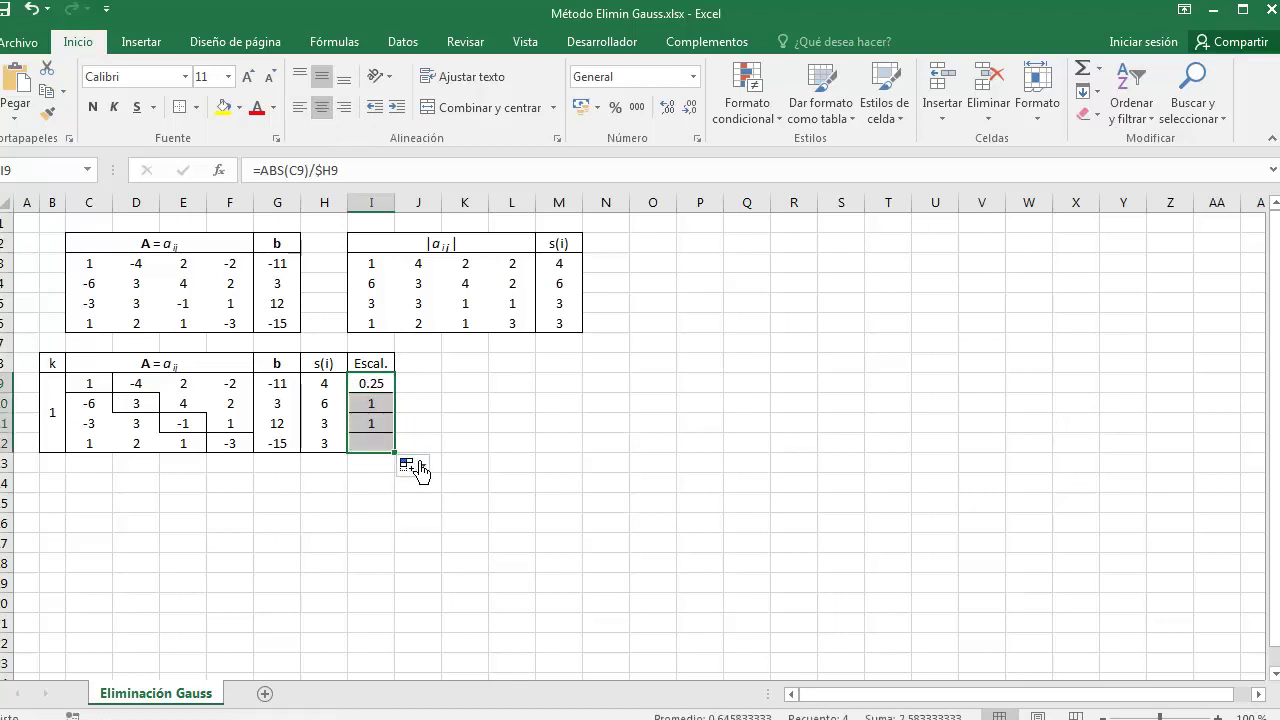
pyautogui.click(412, 465)
pyautogui.click(511, 538)
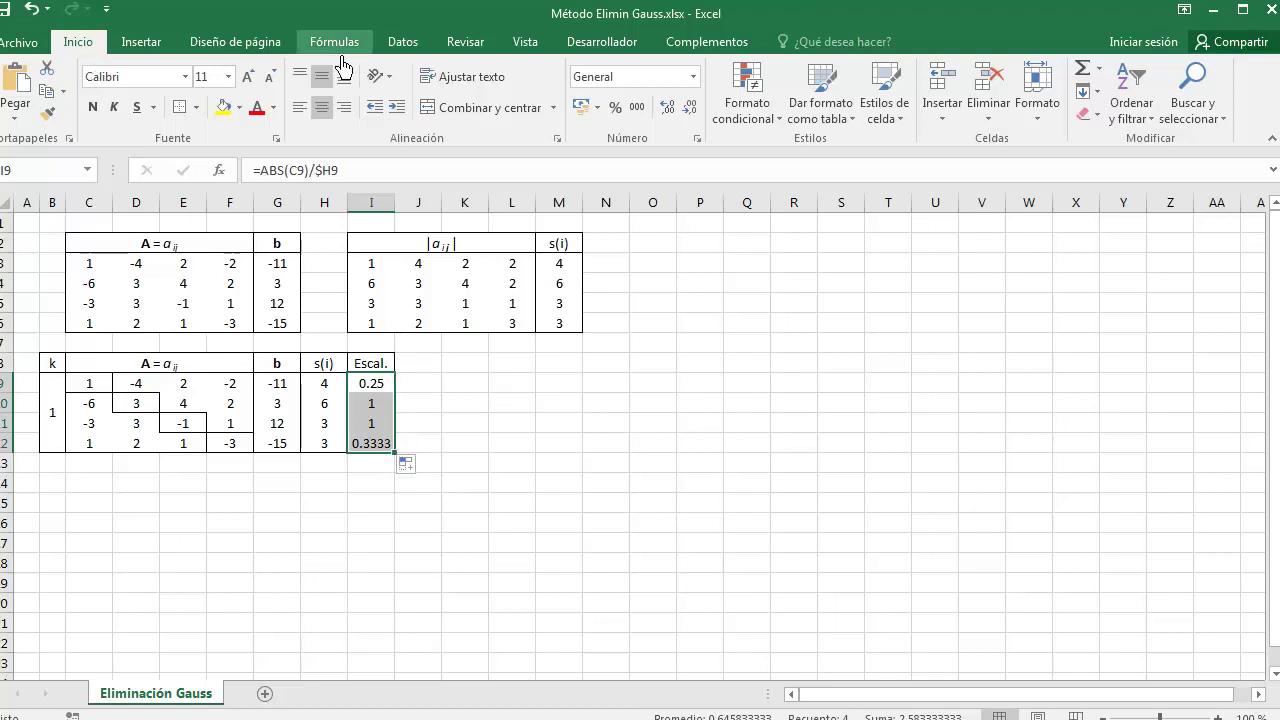
# Apply the red-white-blue colour scale as conditional formatting to I9:I12.
pyautogui.click(777, 120)
pyautogui.moveTo(869, 290)
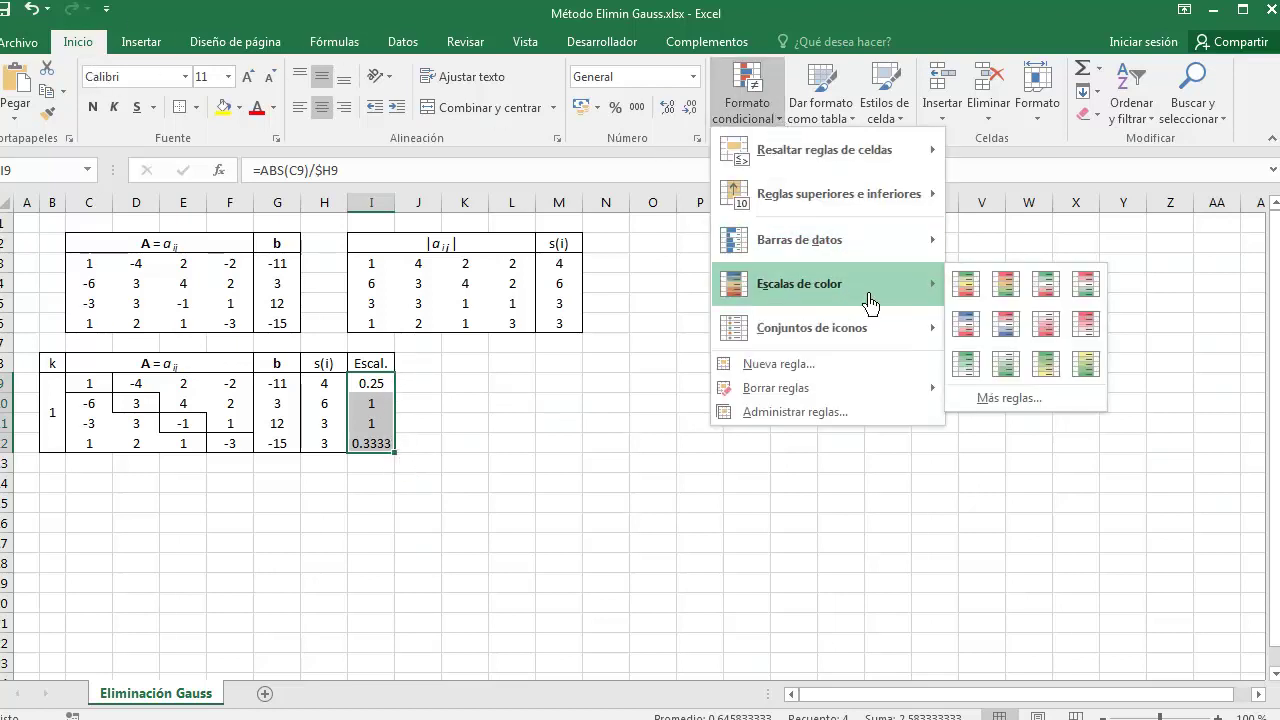
pyautogui.click(1020, 345)
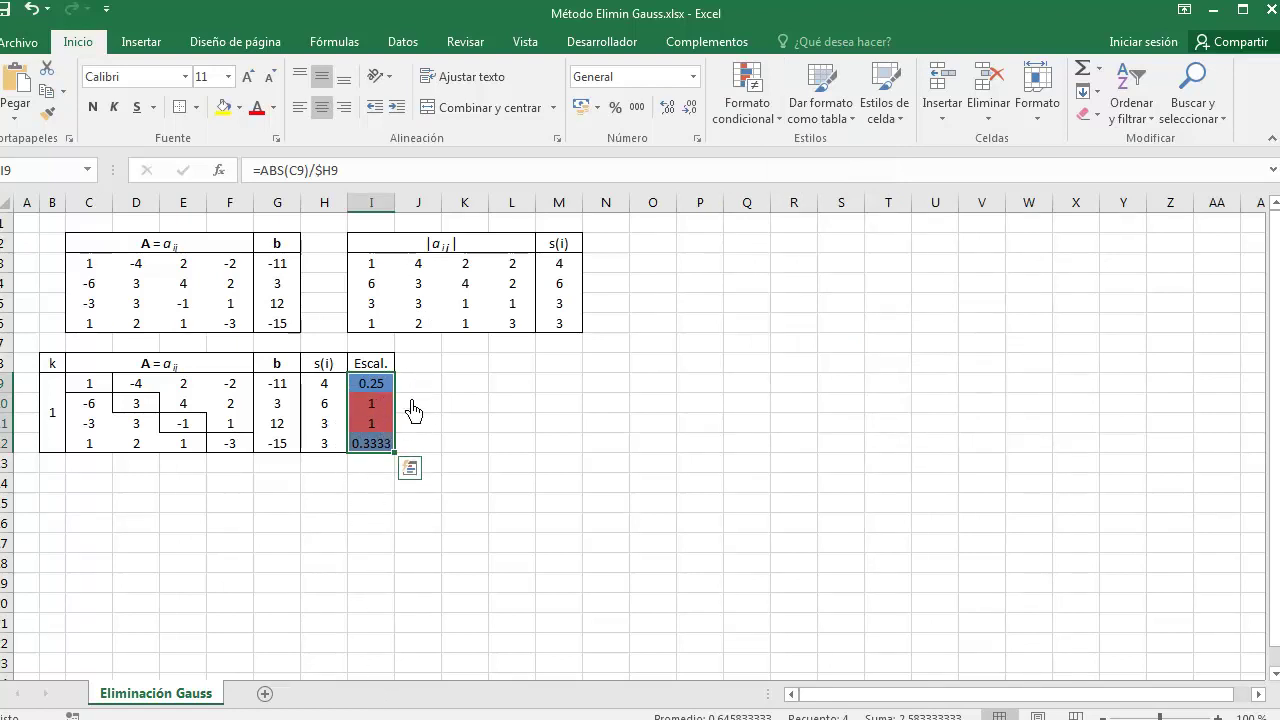
# Compare the scaled values in the Escal. column, especially I10 and I11, to choose the pivot row.
pyautogui.click(382, 390)
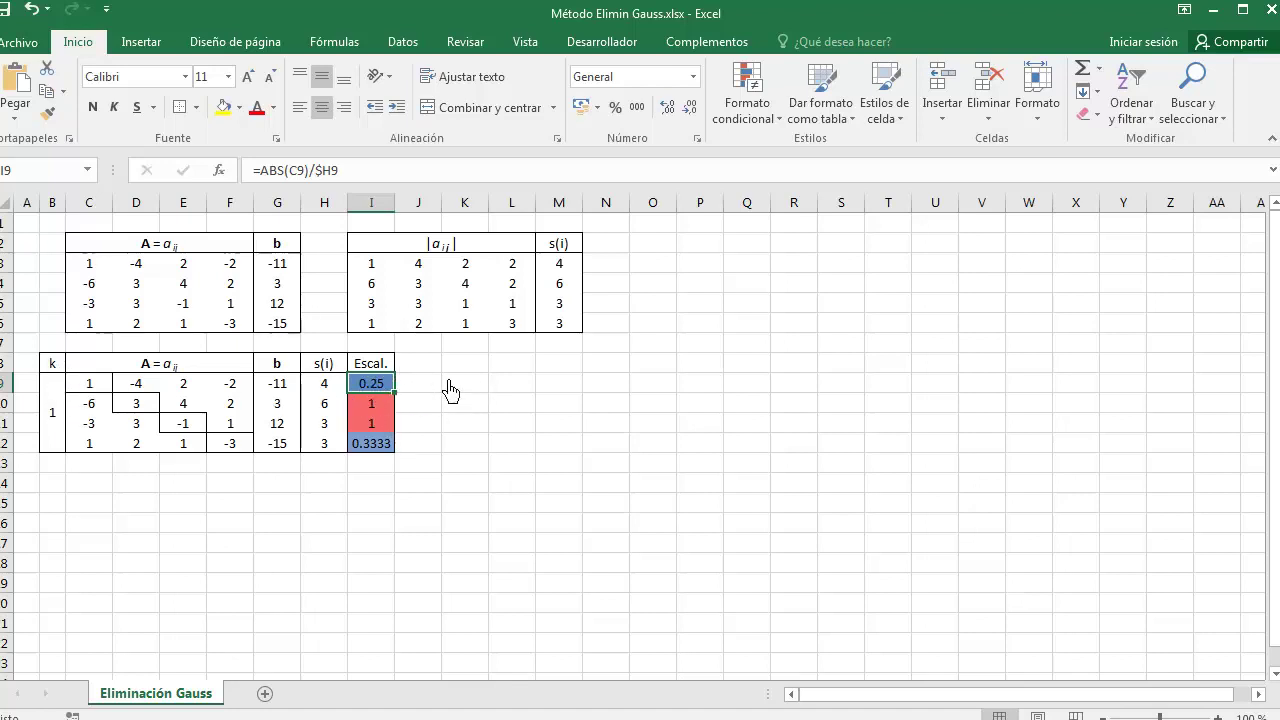
pyautogui.click(386, 405)
pyautogui.click(386, 425)
pyautogui.click(386, 408)
pyautogui.click(388, 424)
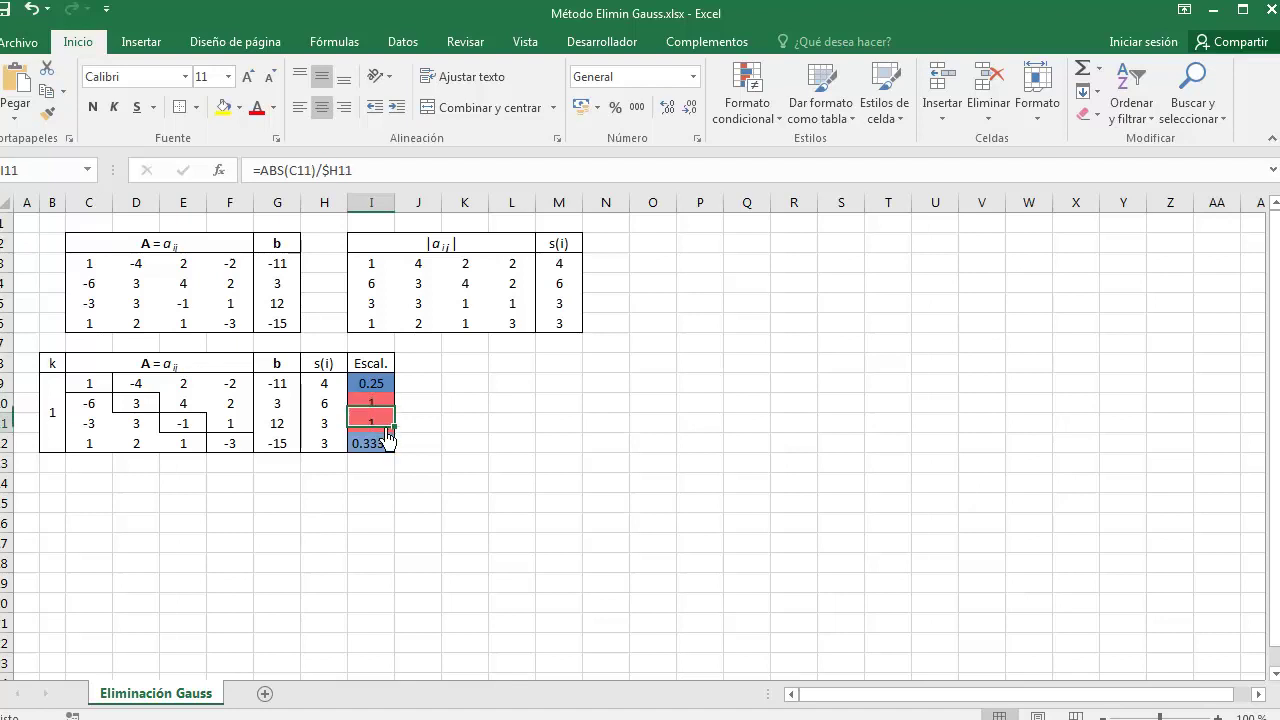
pyautogui.click(388, 407)
pyautogui.click(388, 424)
pyautogui.click(388, 410)
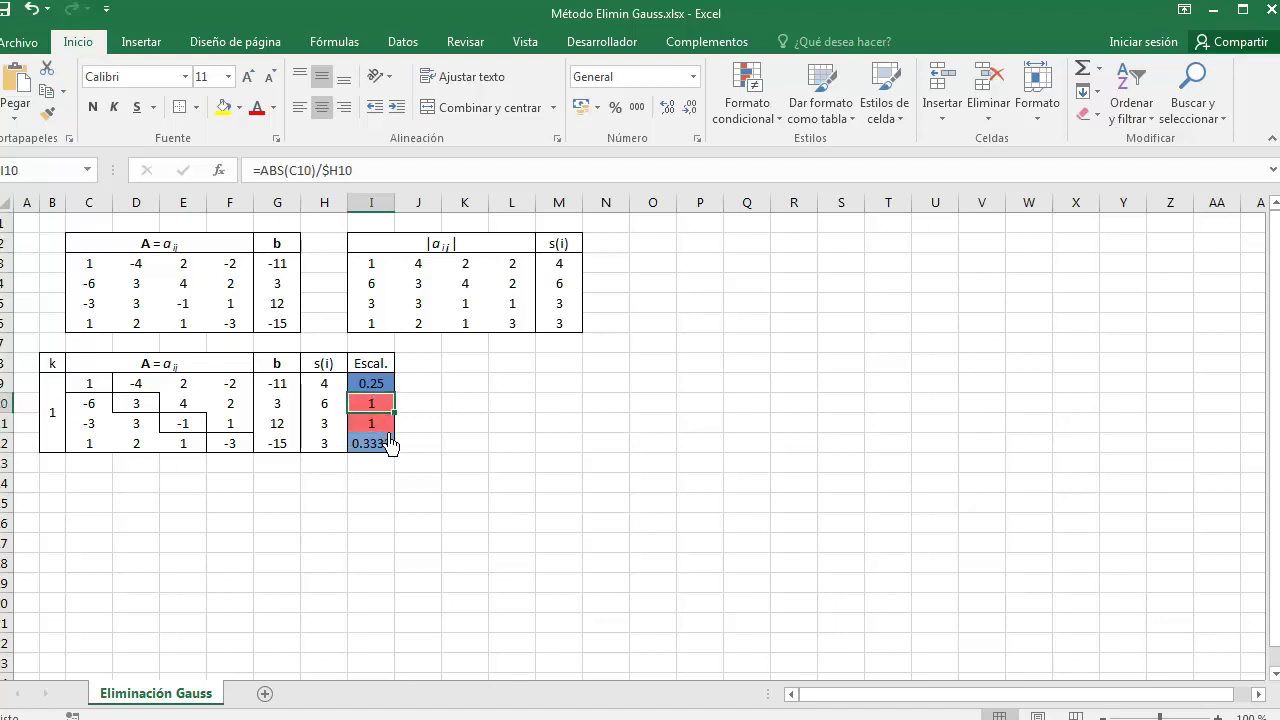
pyautogui.click(389, 424)
pyautogui.click(390, 409)
# Border the range J8:J12 and place a curved double-headed arrow in column J linking rows 9 and 10.
pyautogui.moveTo(433, 365); pyautogui.dragTo(437, 450)
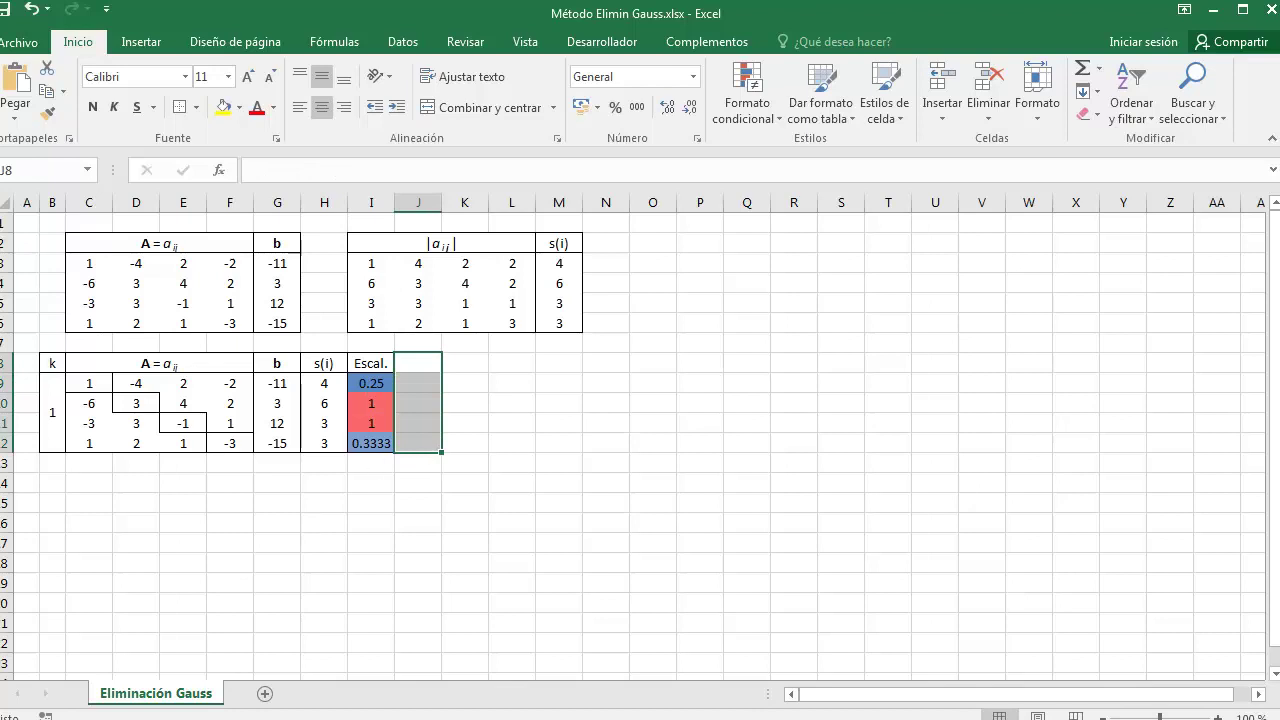
pyautogui.press('F2')
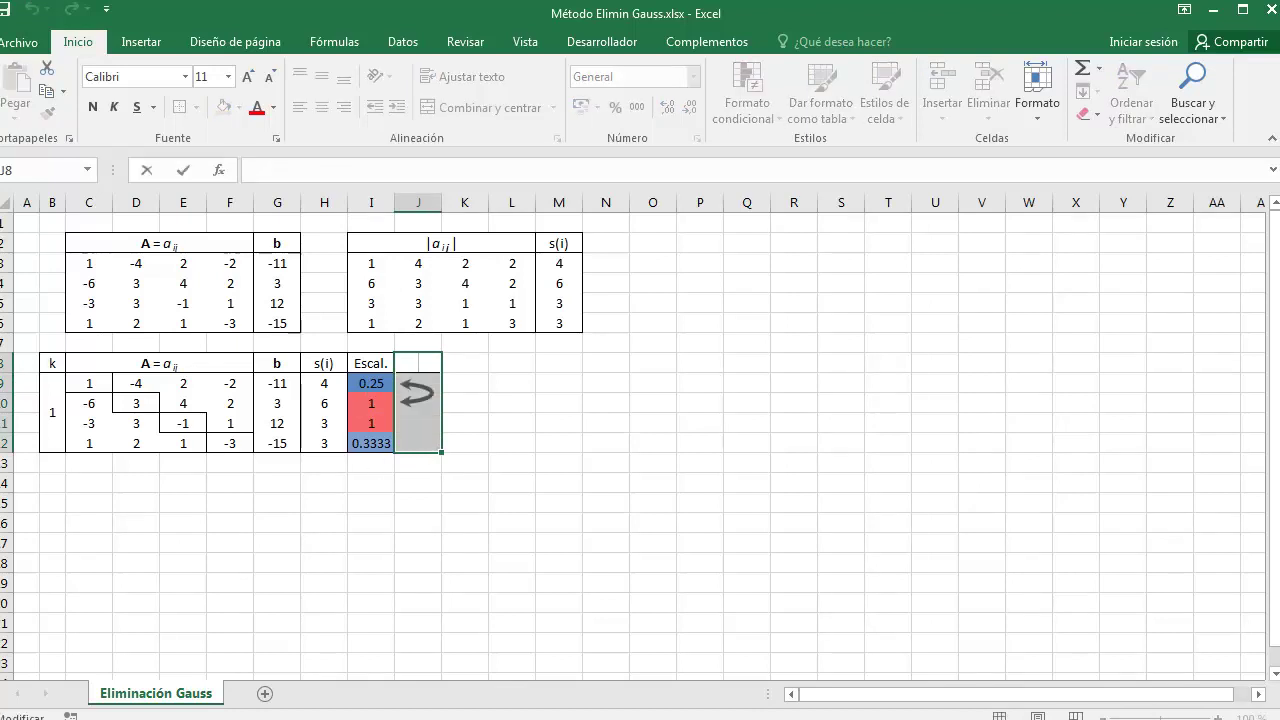
# Enter the title "Pivoteo: manual" in merged K7:P7 and bold headers A in merged K8:N8 and b in O8, with light orange fill.
pyautogui.moveTo(430, 343); pyautogui.dragTo(710, 362)
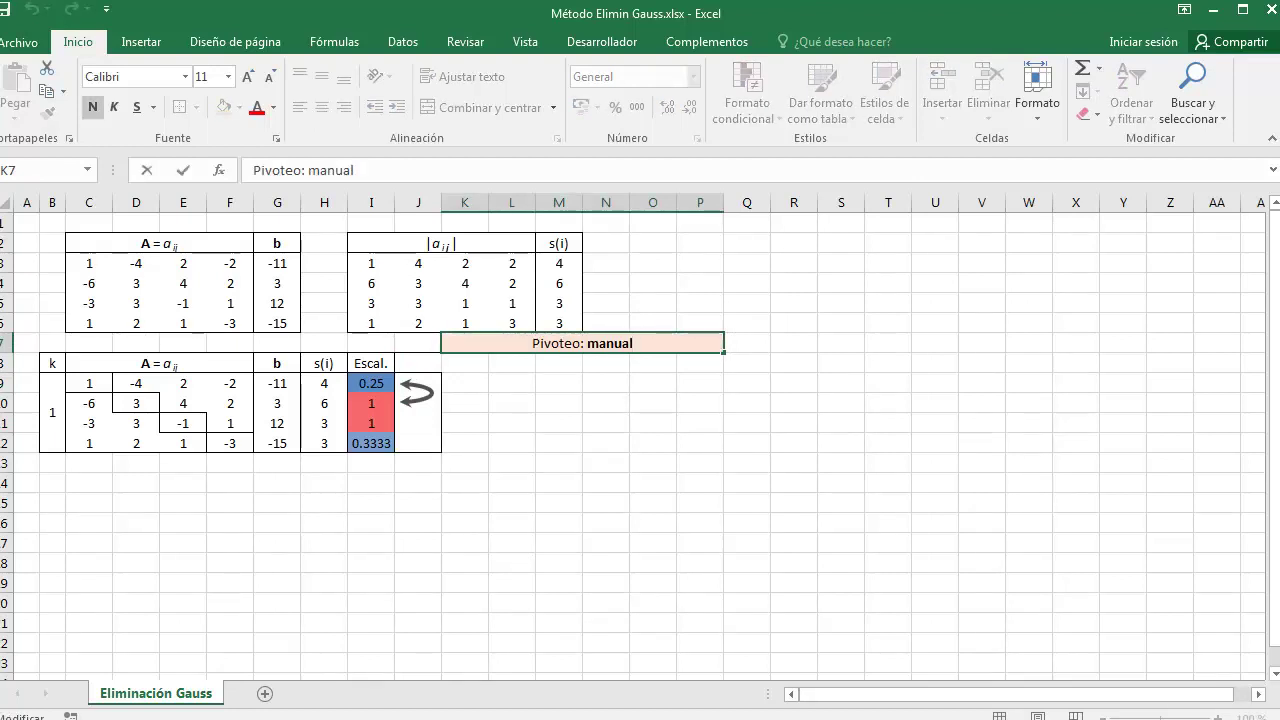
pyautogui.press('Return')
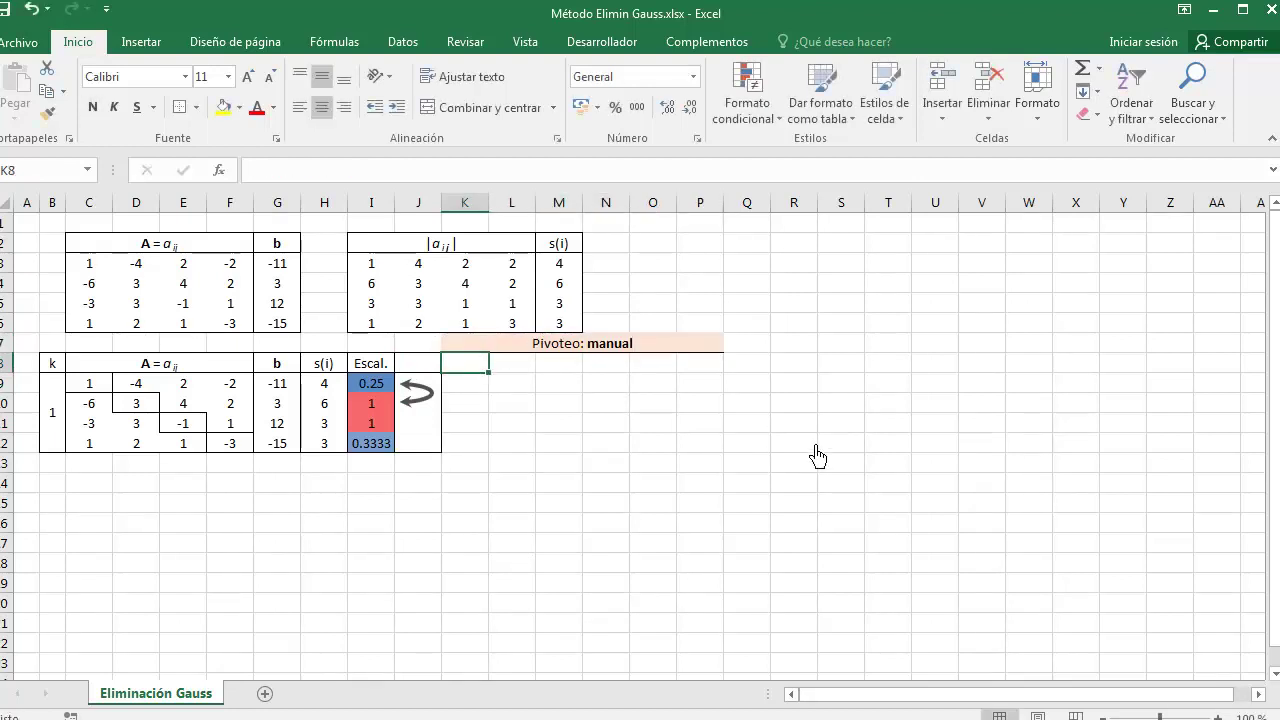
pyautogui.moveTo(466, 366); pyautogui.dragTo(630, 372)
pyautogui.write('A')
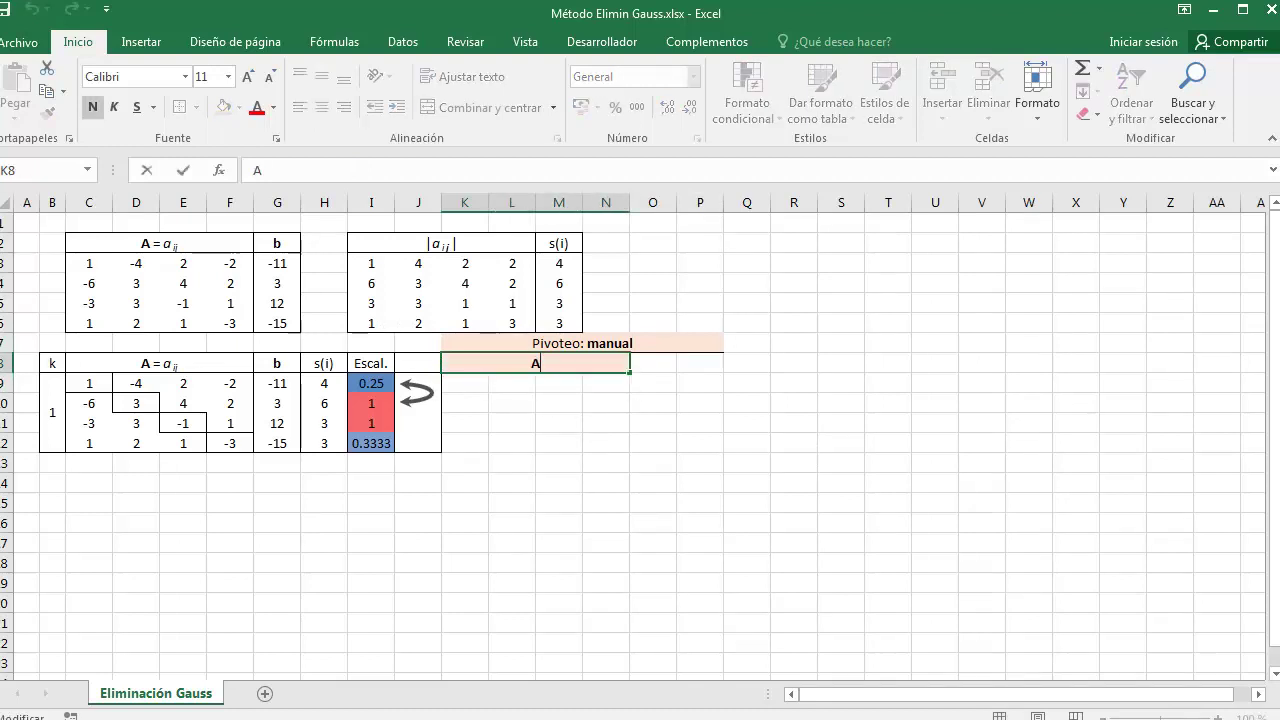
pyautogui.press('Tab')
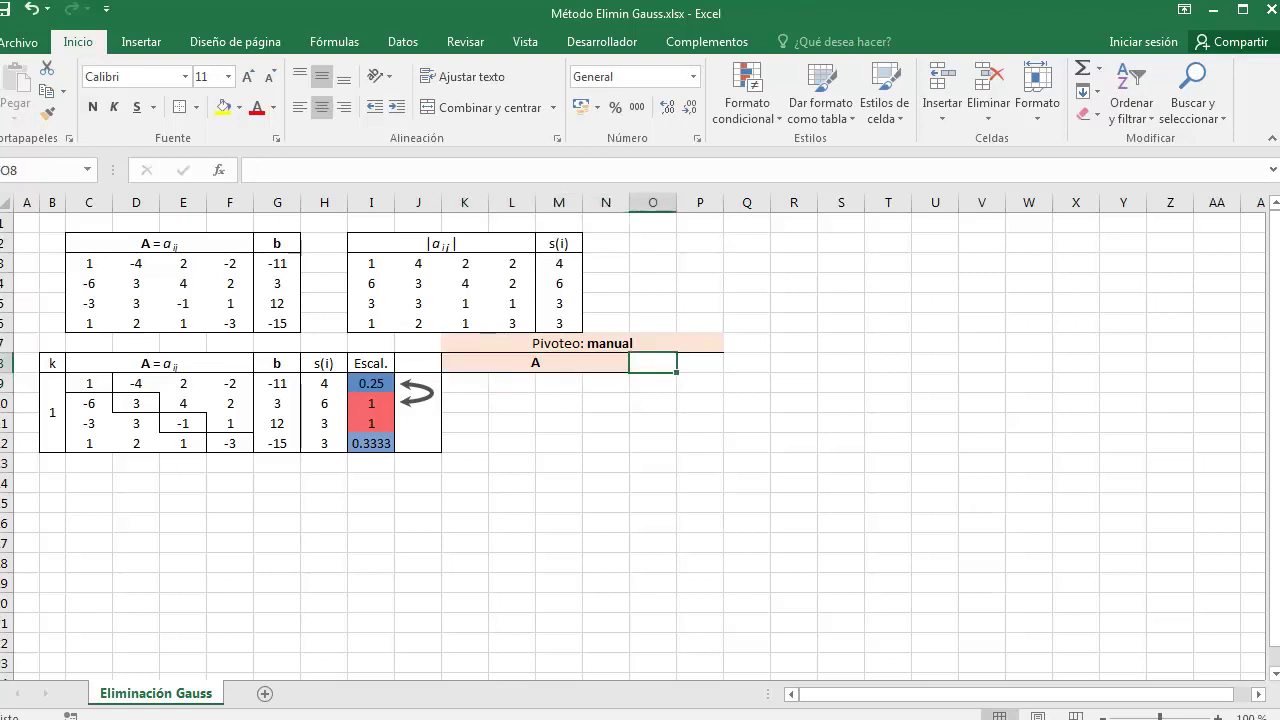
pyautogui.write('b')
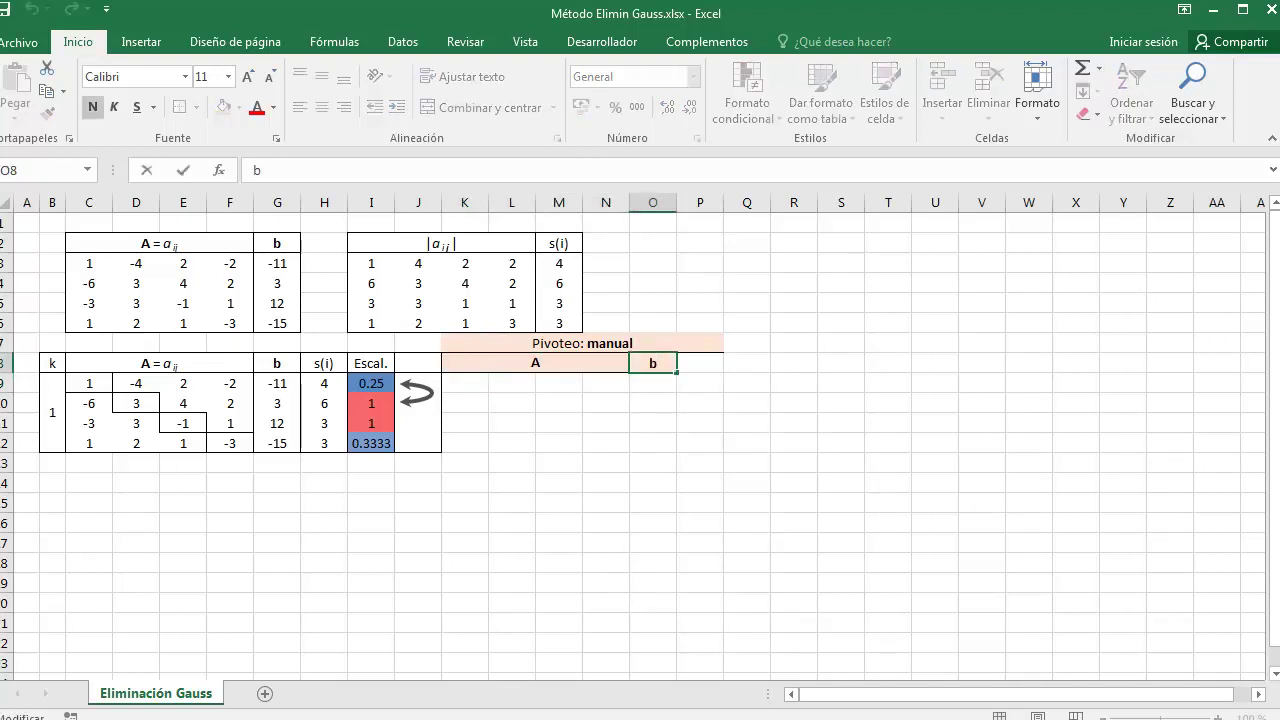
pyautogui.press('Tab')
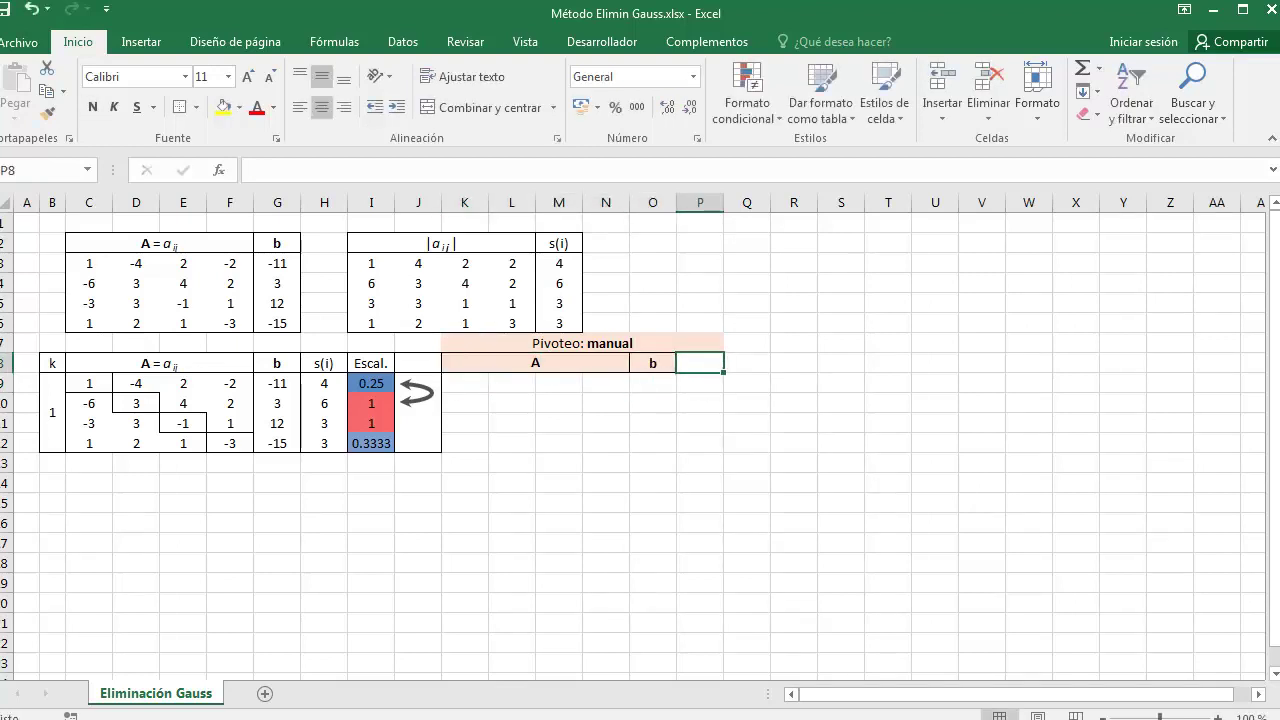
# Enter the header "s(i)" in P8 and copy the formatting of C9:H12 onto K9:P12.
pyautogui.write('s(i)')
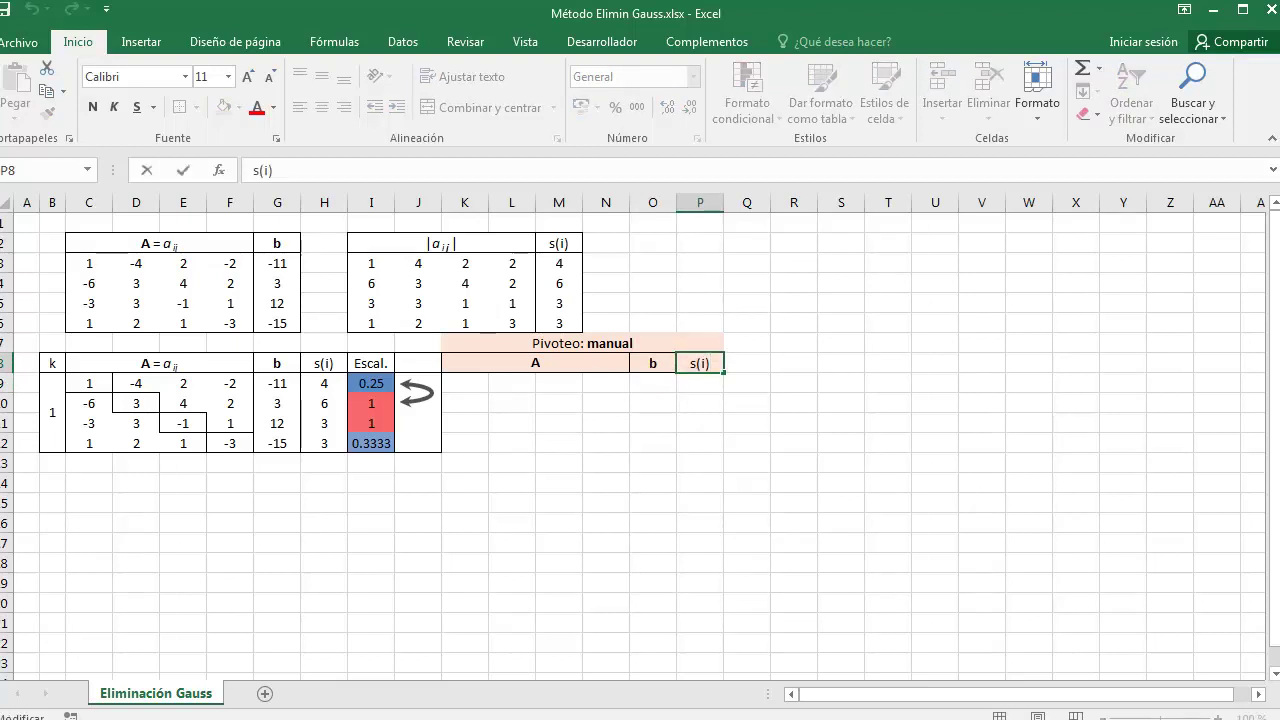
pyautogui.press('Return')
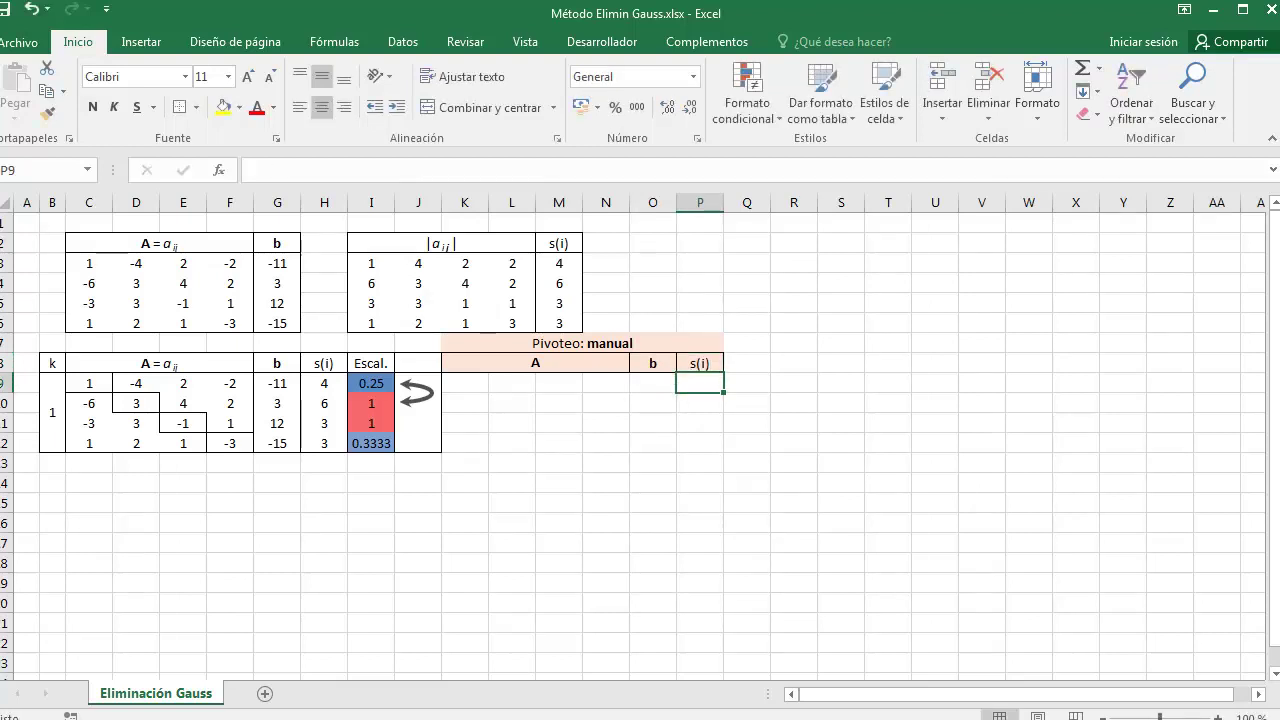
pyautogui.click(108, 390)
pyautogui.moveTo(116, 404); pyautogui.dragTo(331, 463)
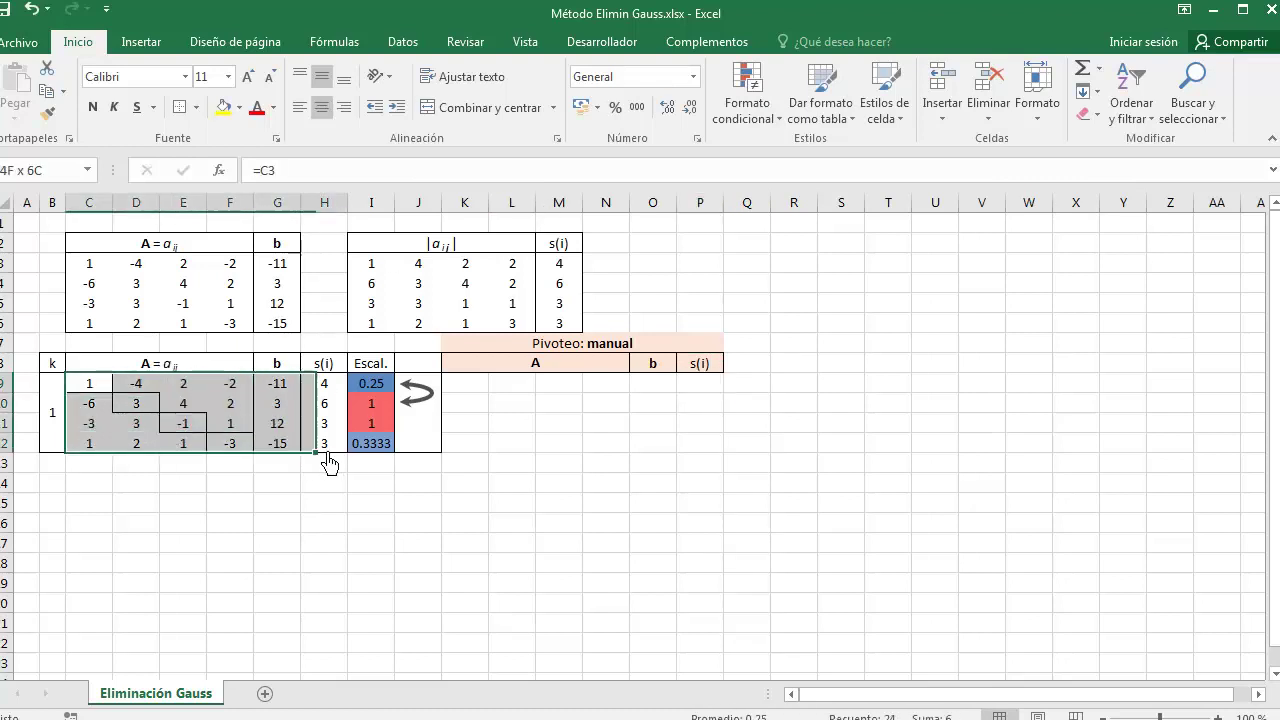
pyautogui.click(47, 112)
pyautogui.click(466, 388)
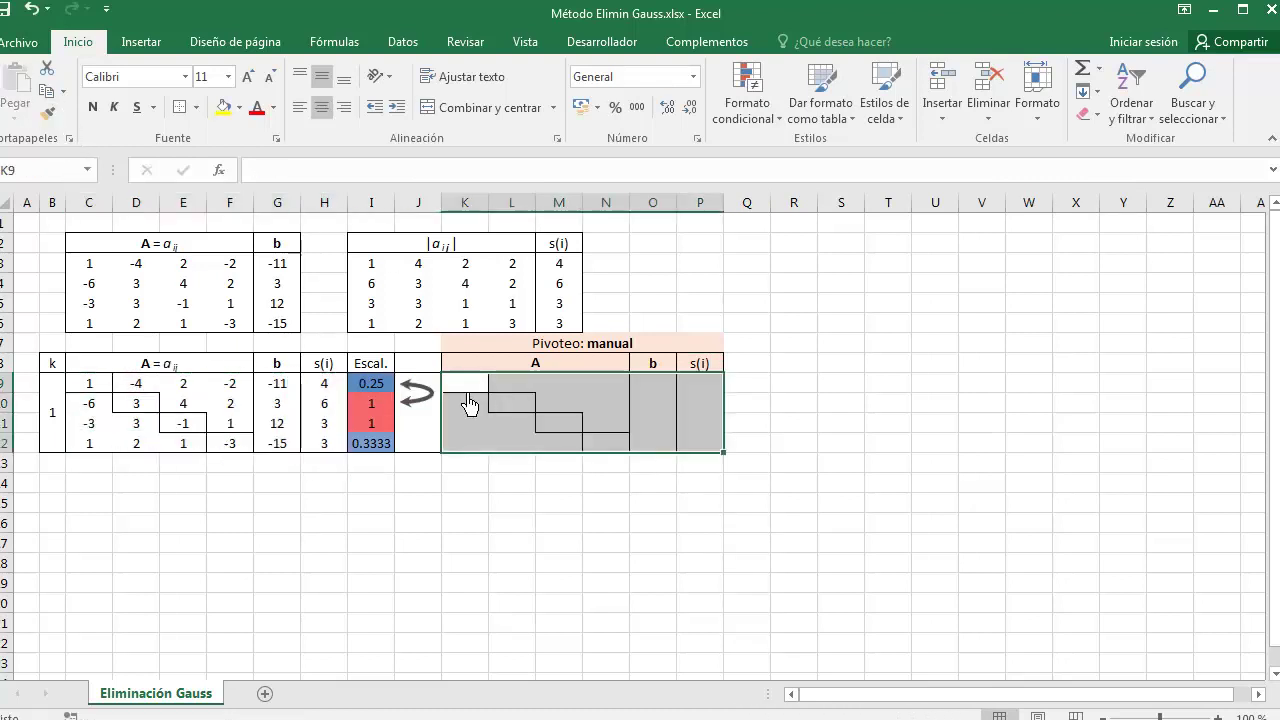
# Enter =C10 in K9 and fill it across to P9 without formatting, bringing row 10 into the first pivoted row.
pyautogui.click(467, 388)
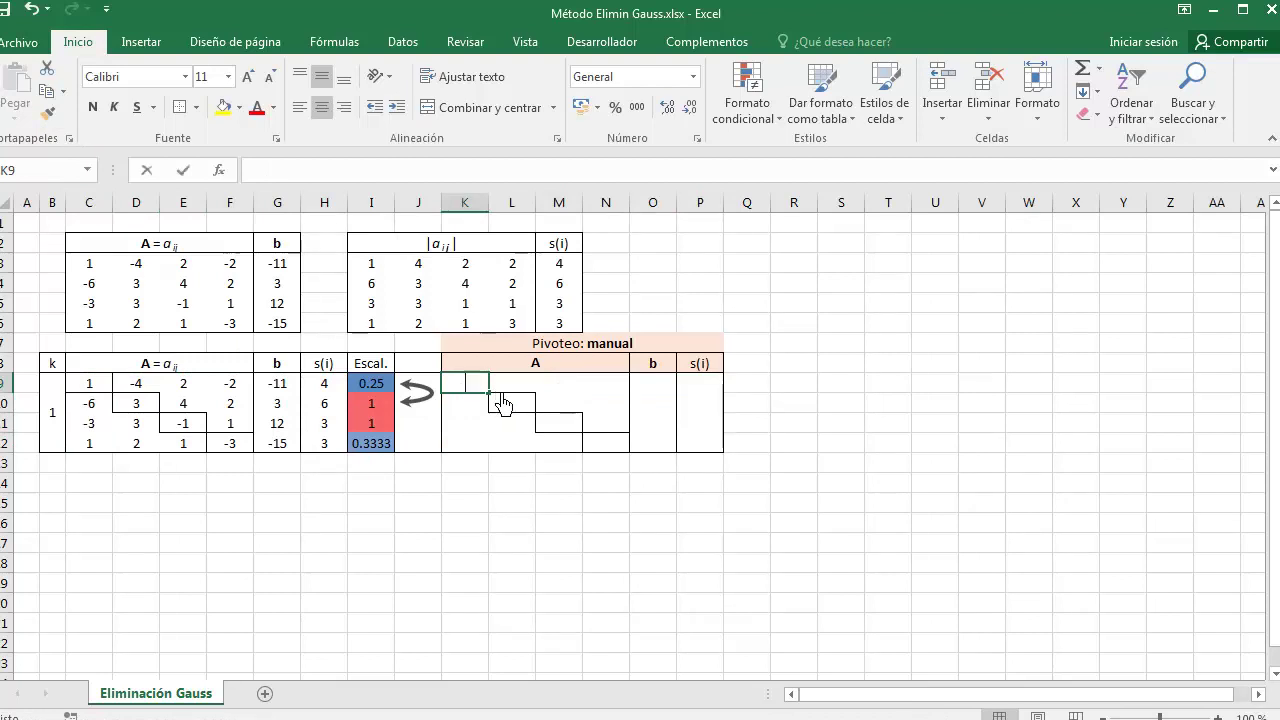
pyautogui.write('=')
pyautogui.click(110, 413)
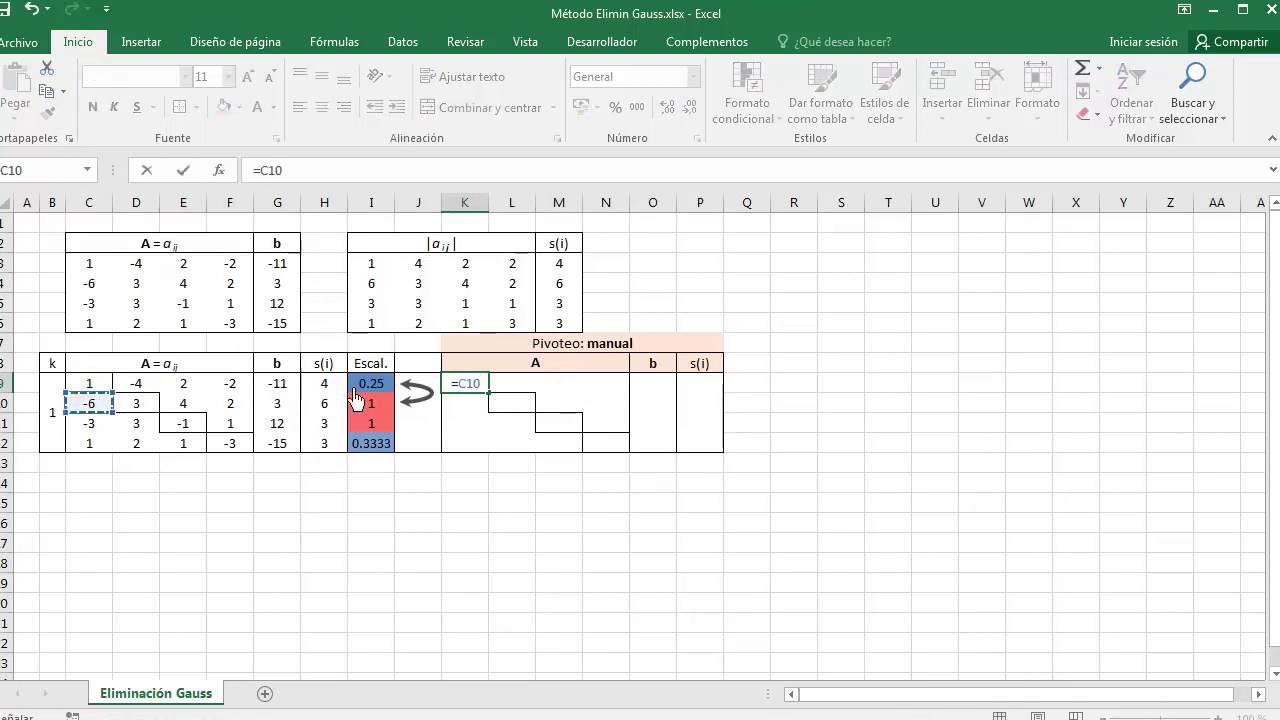
pyautogui.hotkey('ctrl', 'Return')
pyautogui.moveTo(490, 393); pyautogui.dragTo(720, 414)
pyautogui.click(740, 405)
pyautogui.click(802, 478)
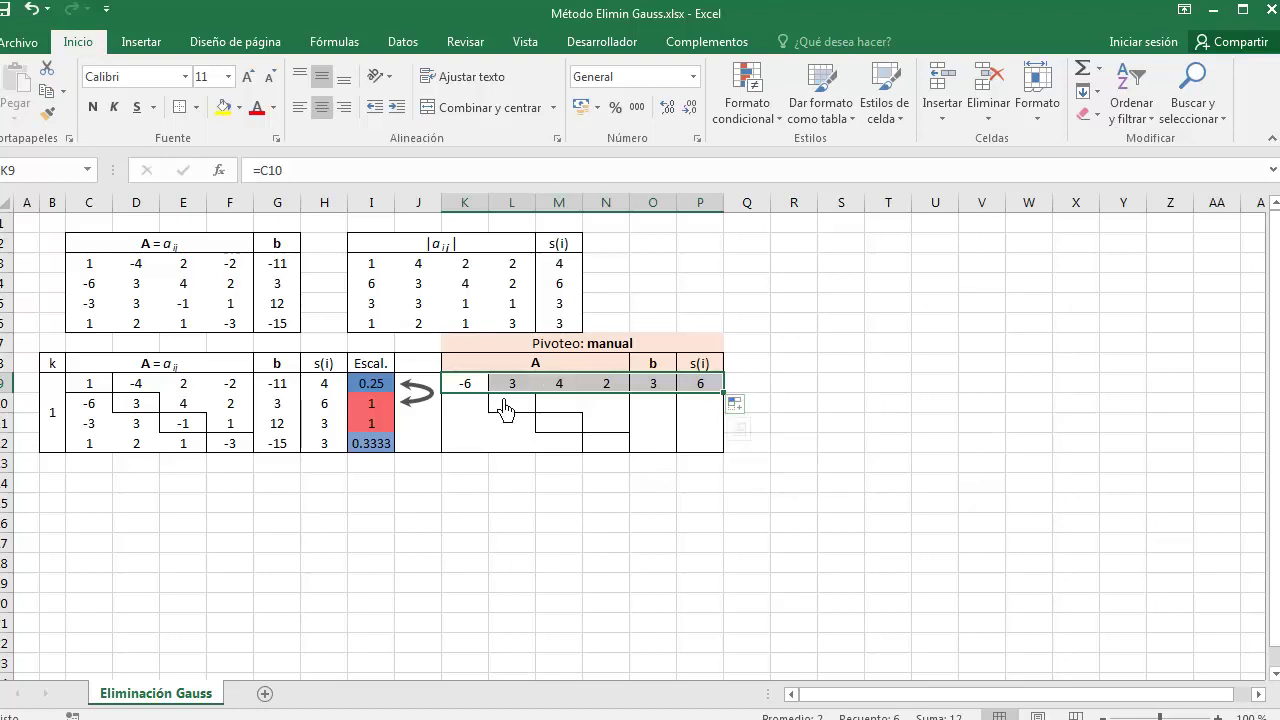
# Enter =C9 in K10 and fill it across to P10 without formatting.
pyautogui.click(480, 413)
pyautogui.write('=')
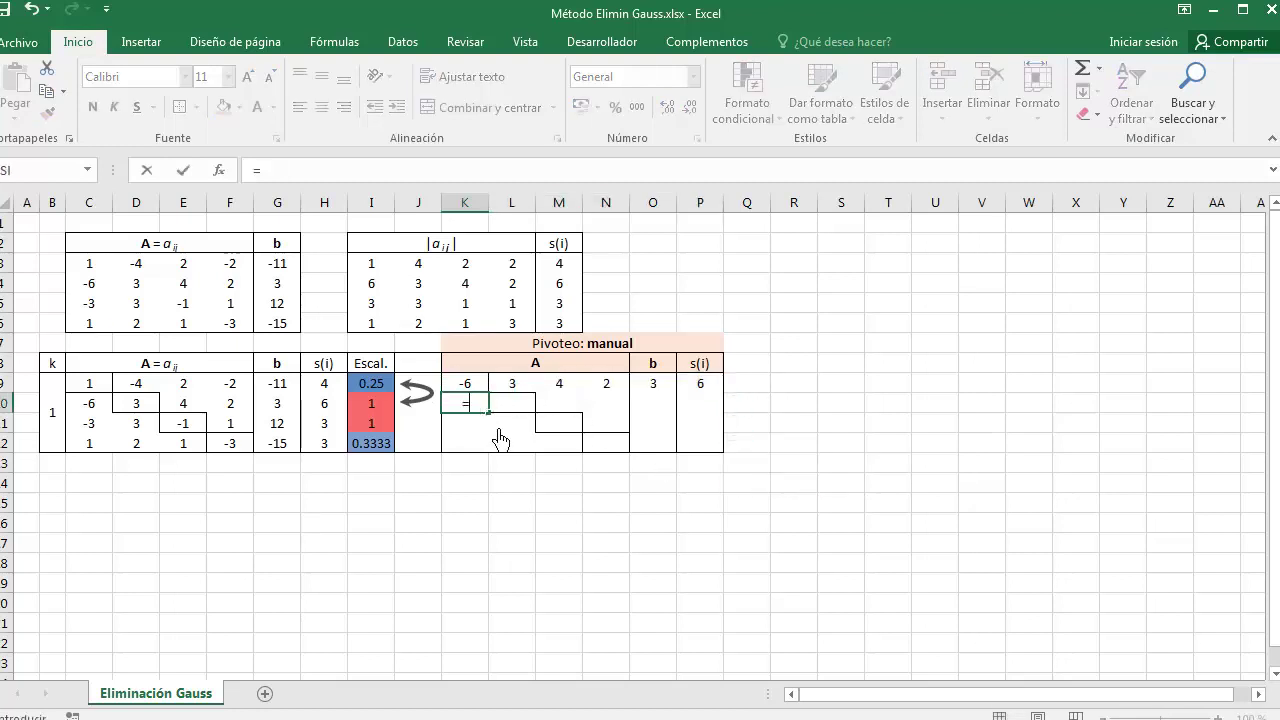
pyautogui.click(80, 390)
pyautogui.press('Return')
pyautogui.press('Up')
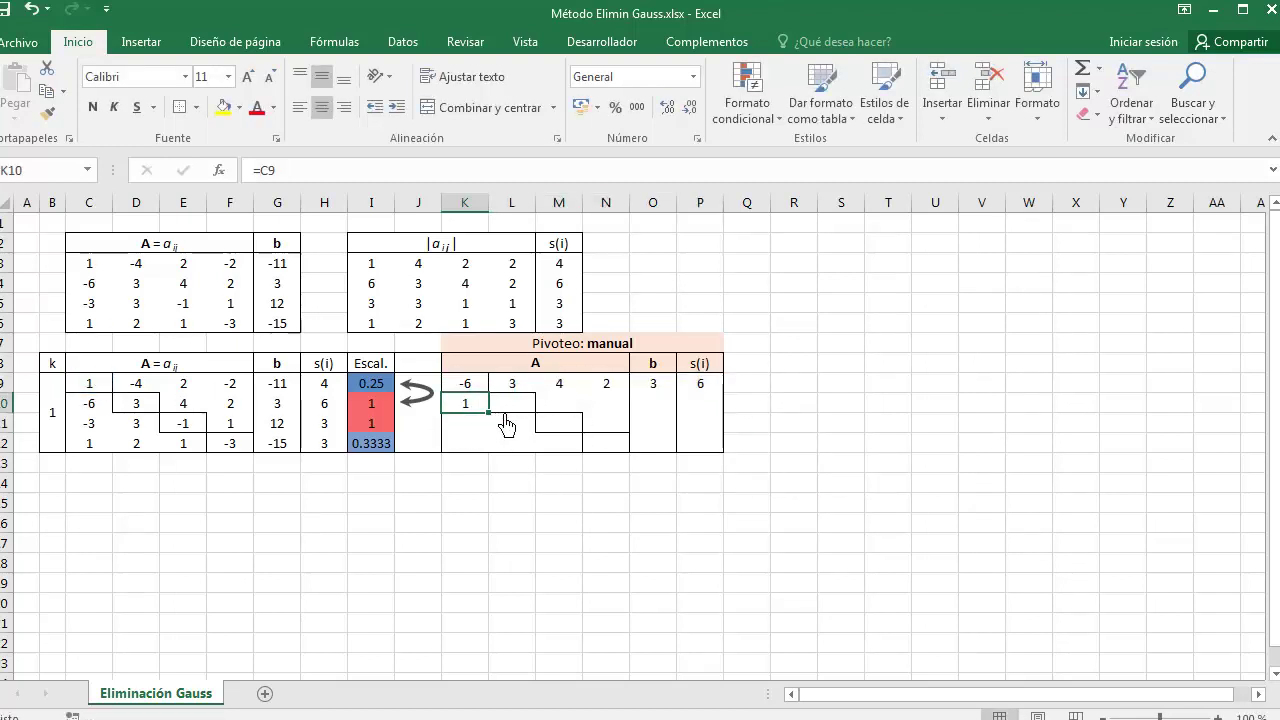
pyautogui.moveTo(507, 425); pyautogui.dragTo(716, 415)
pyautogui.click(736, 424)
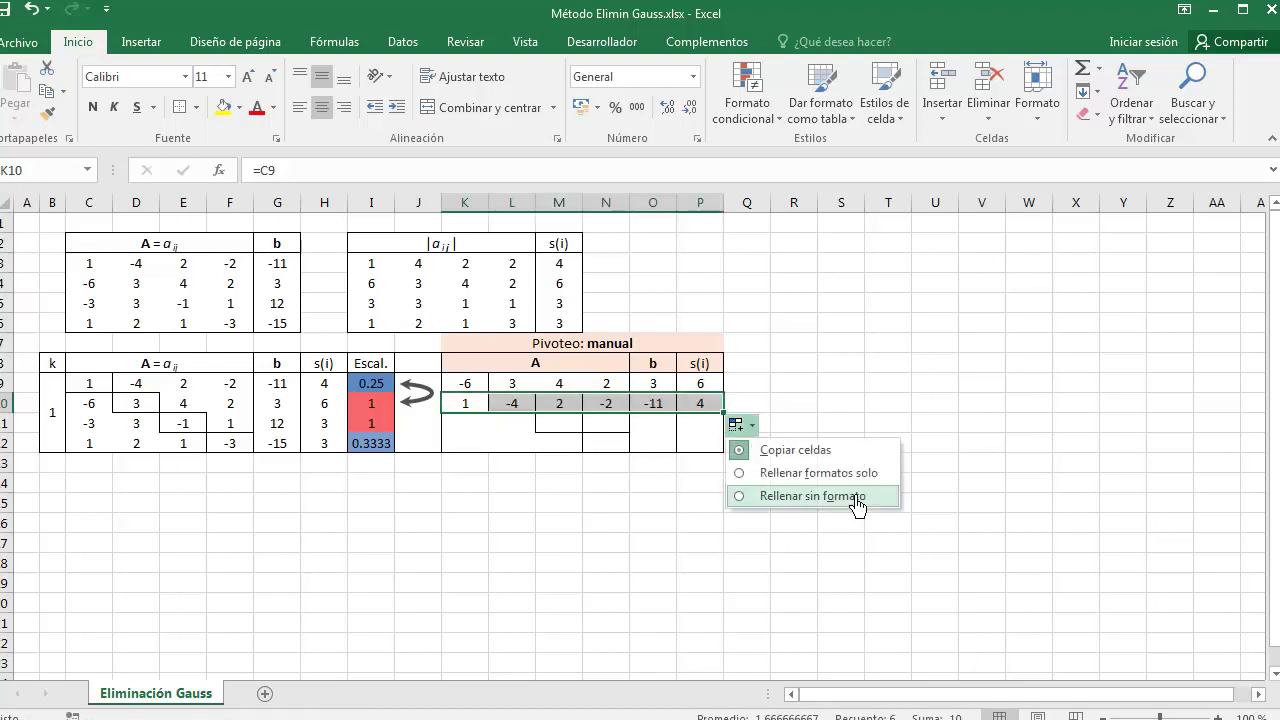
pyautogui.click(852, 497)
# Enter =C11 in K11 and fill it through K11:P12 without formatting.
pyautogui.click(468, 425)
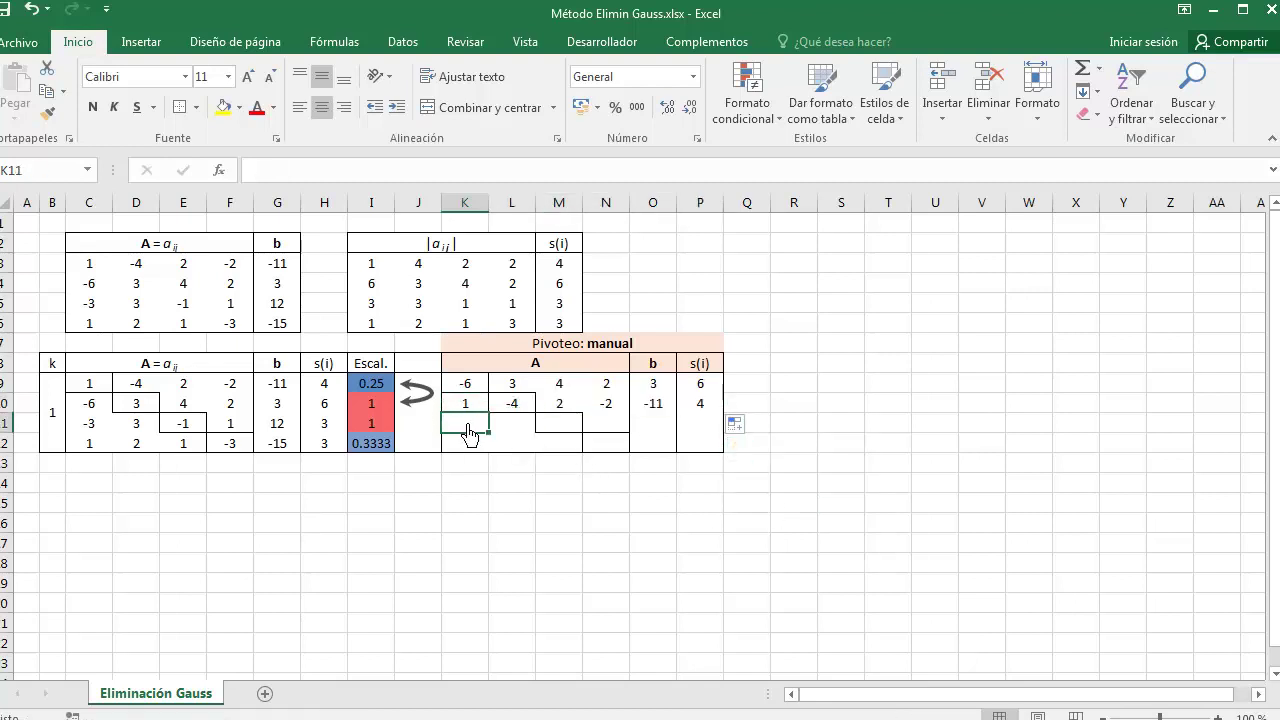
pyautogui.write('=')
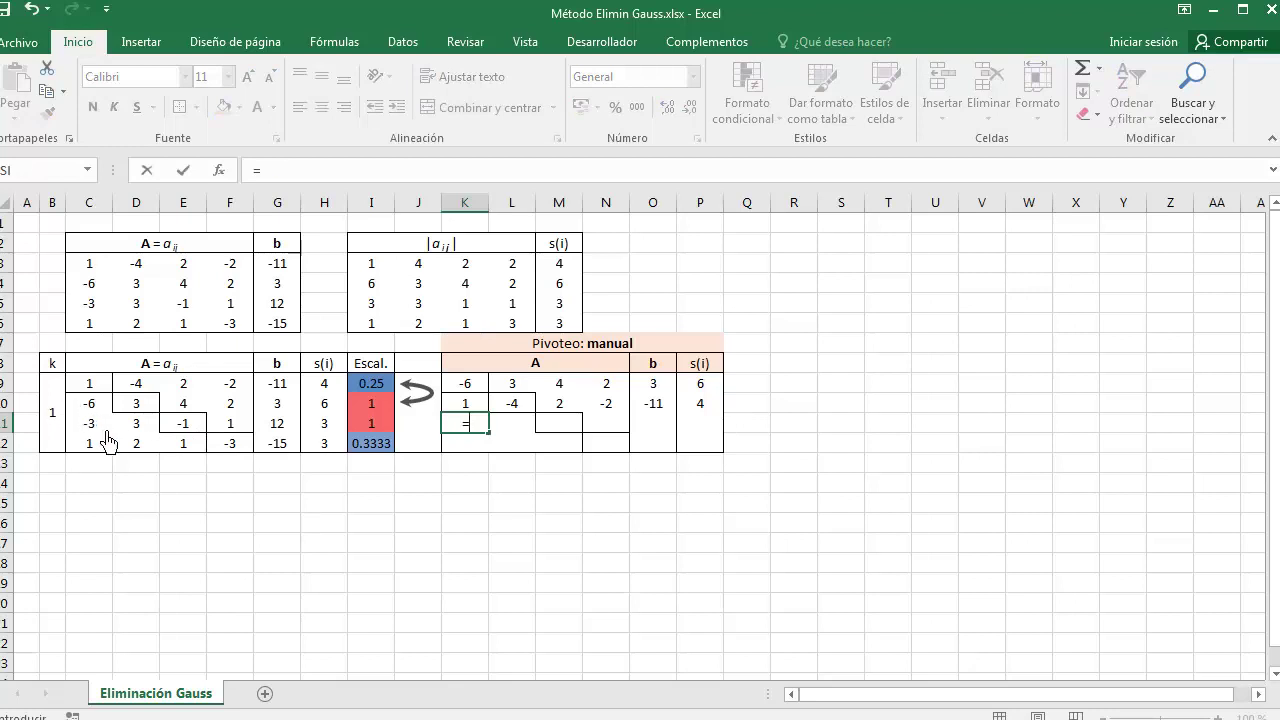
pyautogui.click(98, 424)
pyautogui.press('Return')
pyautogui.click(478, 426)
pyautogui.moveTo(489, 433); pyautogui.dragTo(737, 455)
pyautogui.click(738, 467)
pyautogui.click(810, 514)
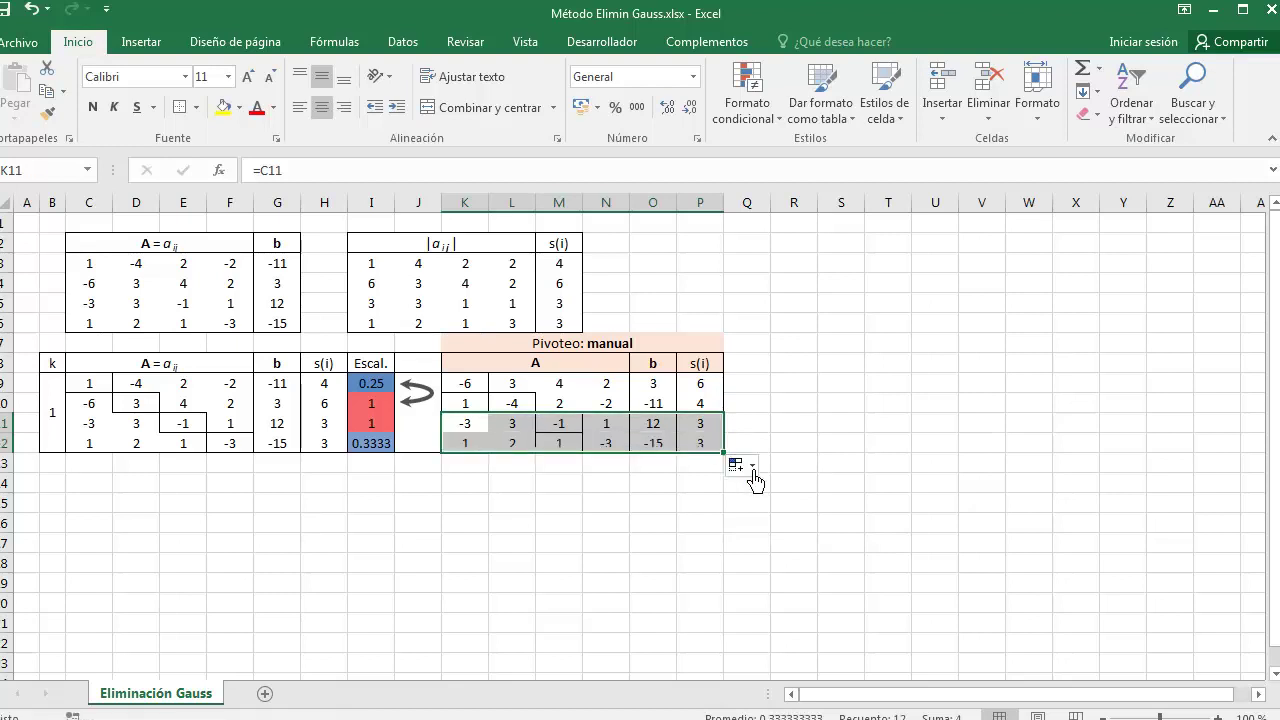
pyautogui.click(737, 463)
pyautogui.click(812, 537)
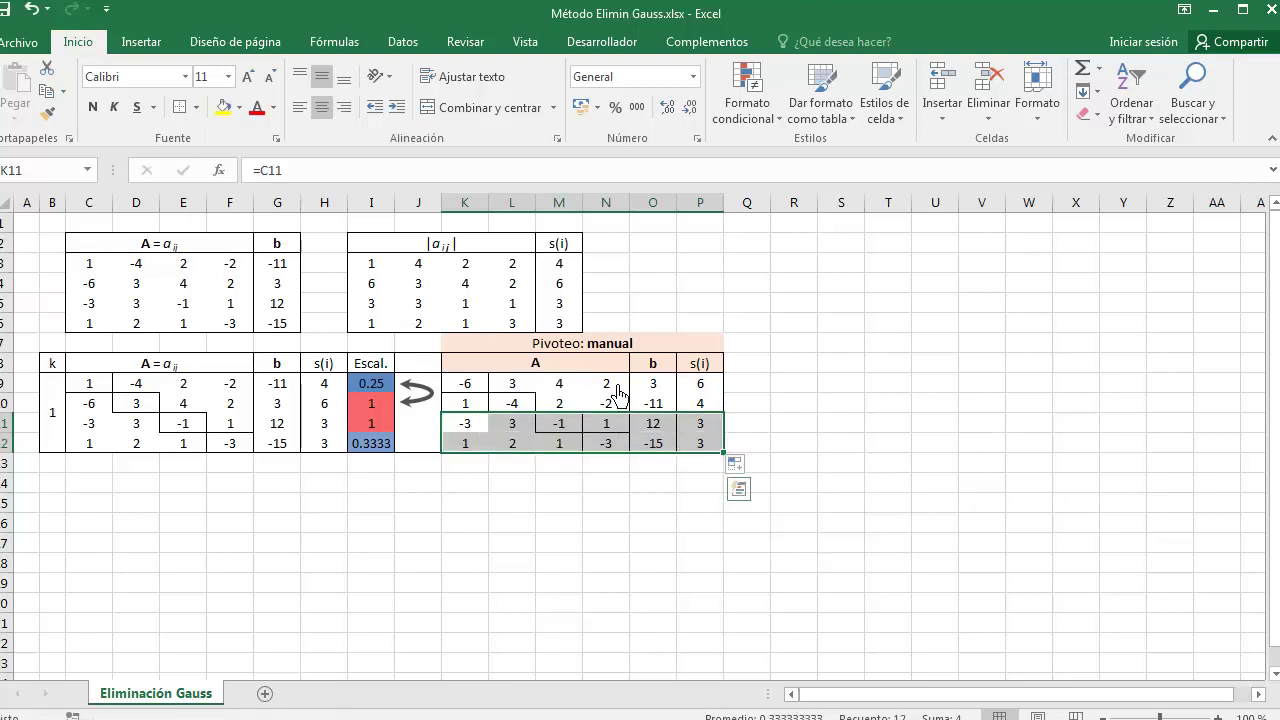
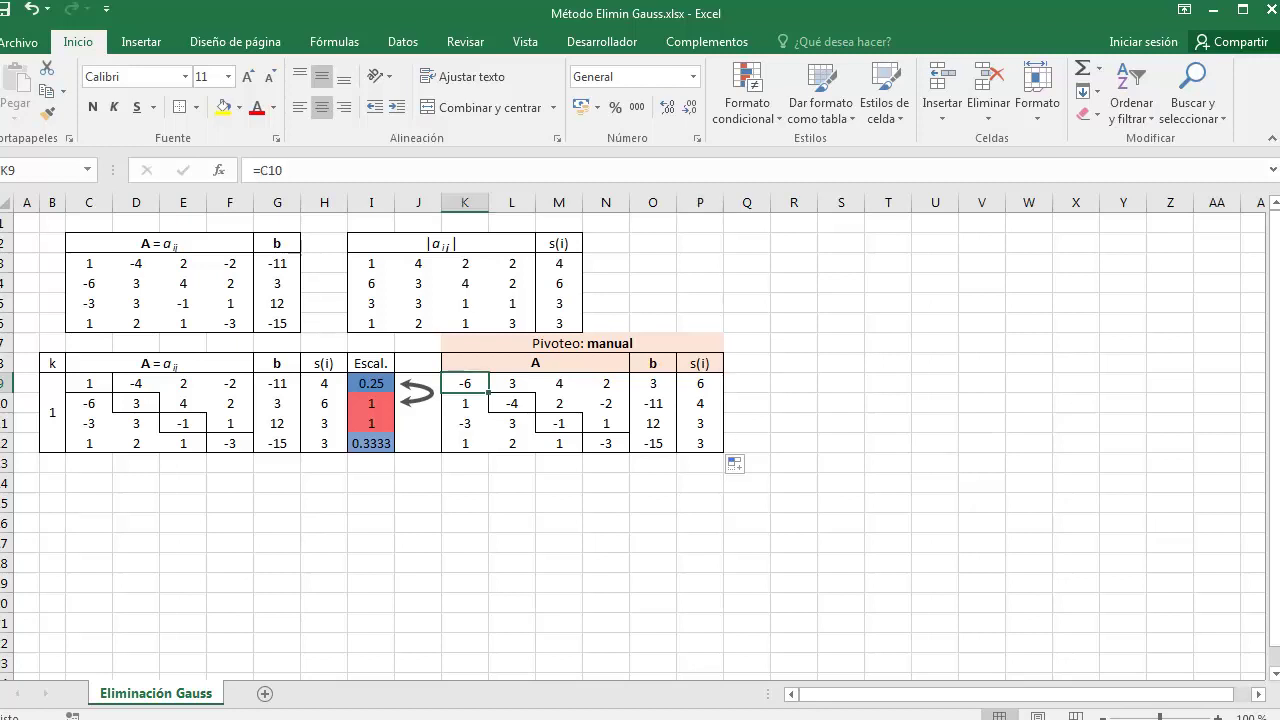
# Fill the pivot cell K9 with light green and the s(i) cell P9 with light blue.
pyautogui.press('Escape')
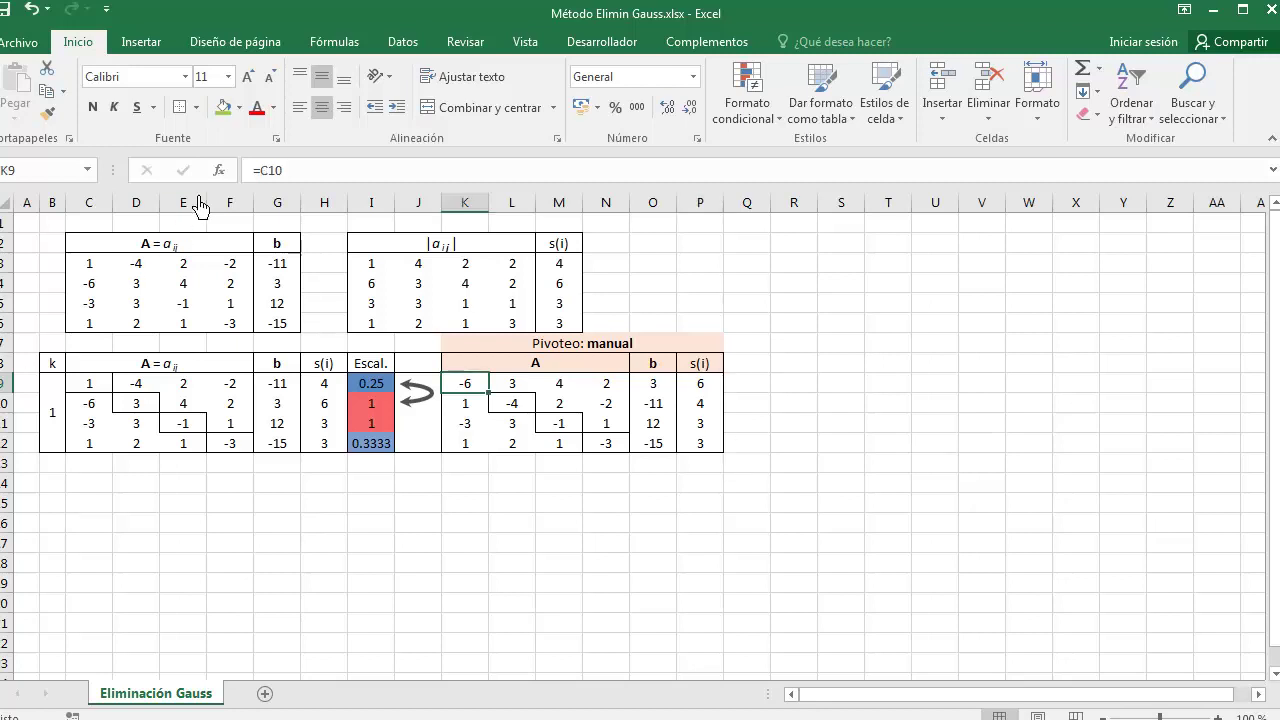
pyautogui.click(239, 107)
pyautogui.click(294, 264)
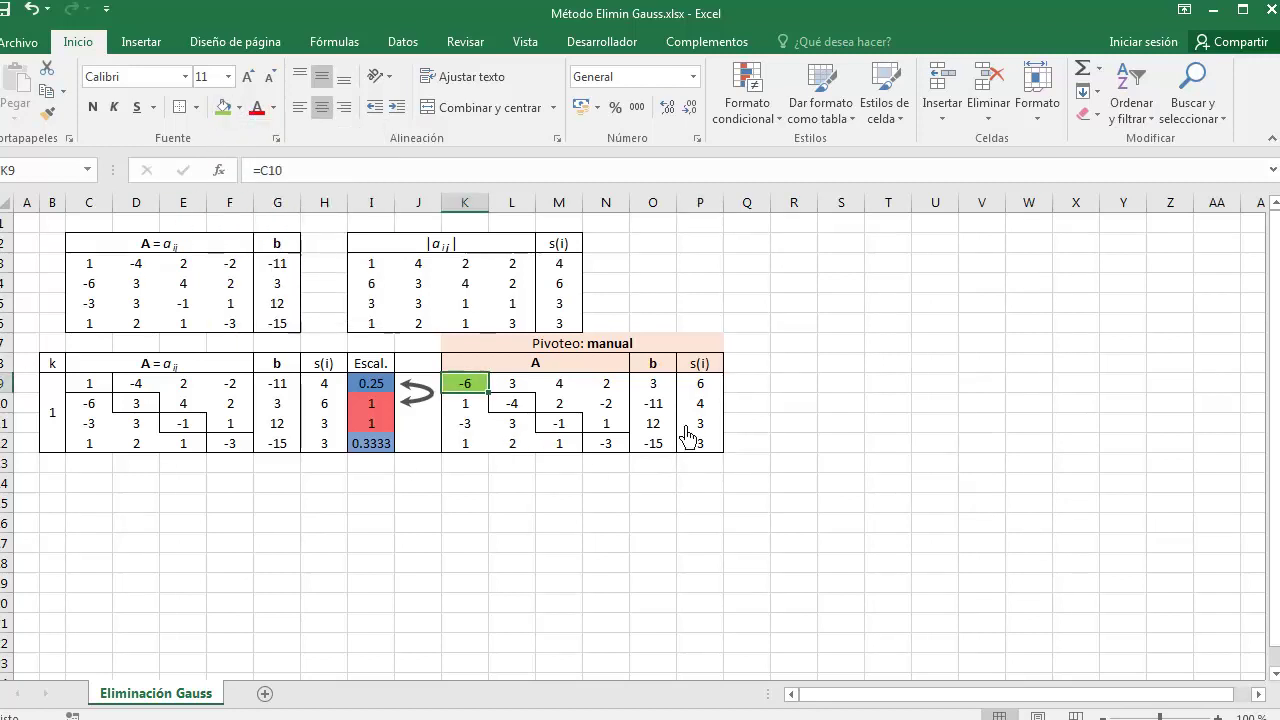
pyautogui.click(712, 388)
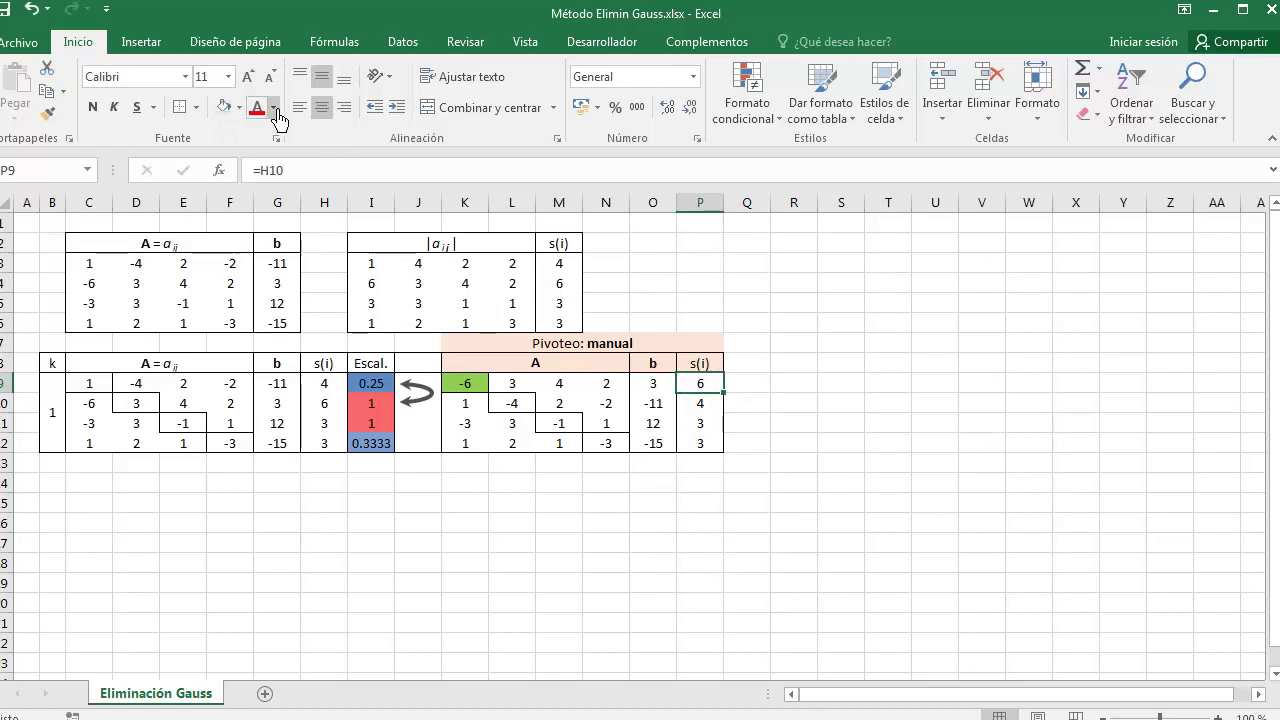
pyautogui.click(239, 107)
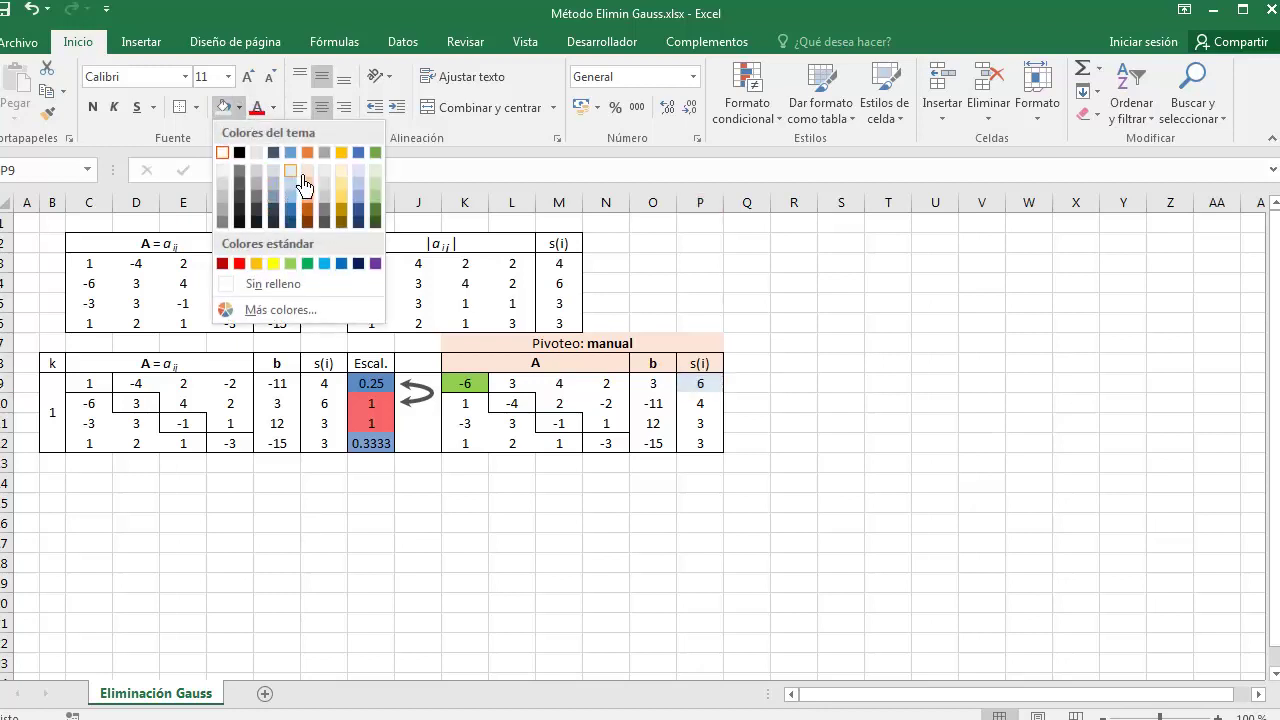
pyautogui.click(292, 172)
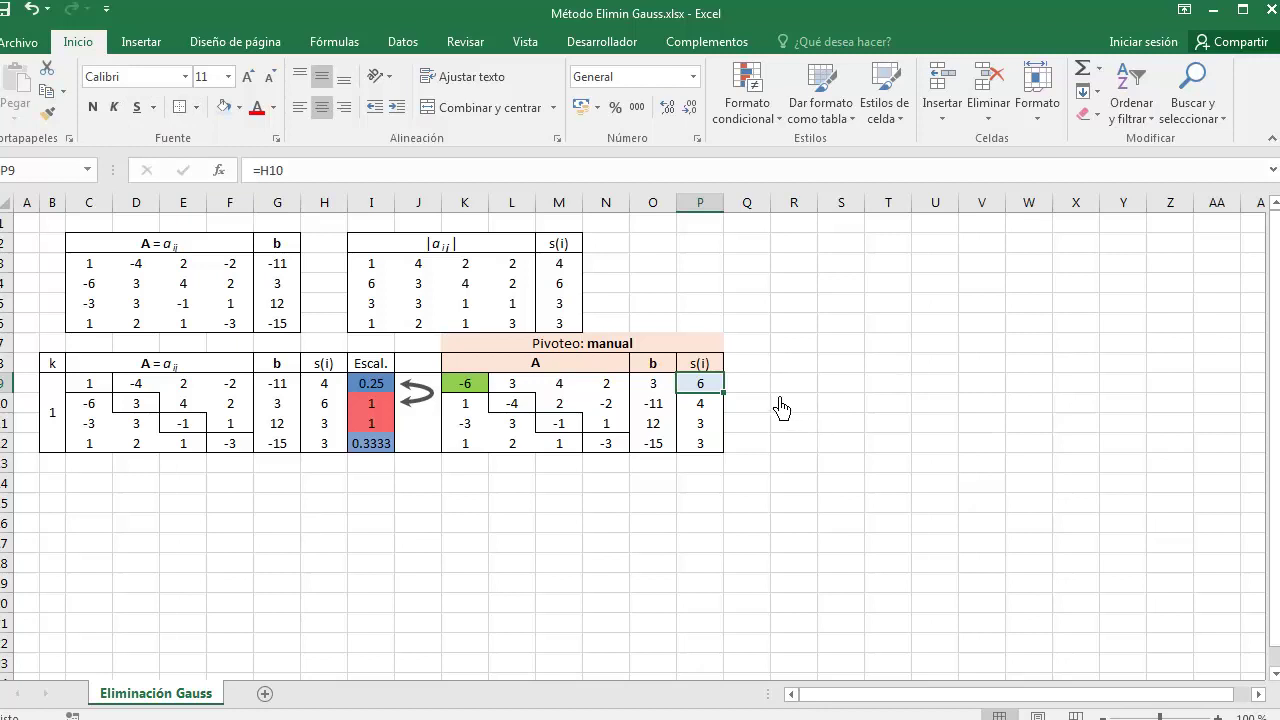
# Copy the formatting of H8:H12 onto Q8:Q12 and enter the label "← s(p)" in Q9.
pyautogui.moveTo(323, 364); pyautogui.dragTo(330, 446)
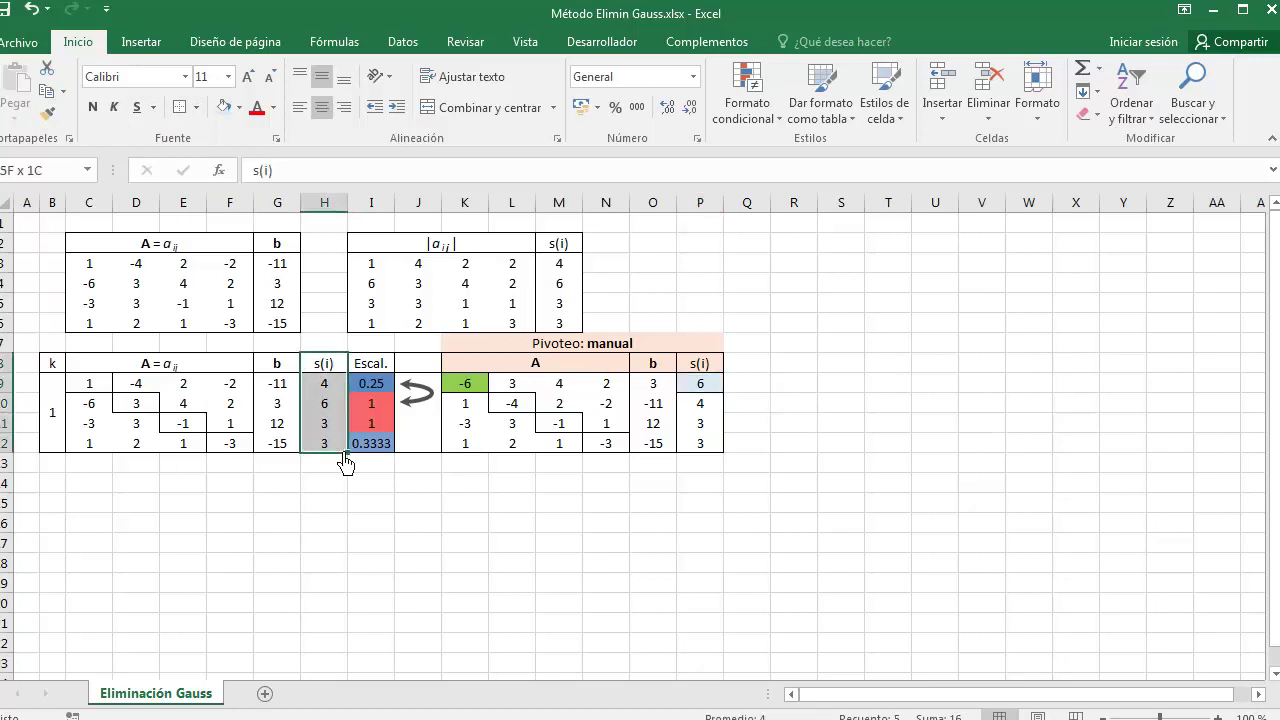
pyautogui.click(47, 113)
pyautogui.moveTo(754, 373); pyautogui.dragTo(754, 443)
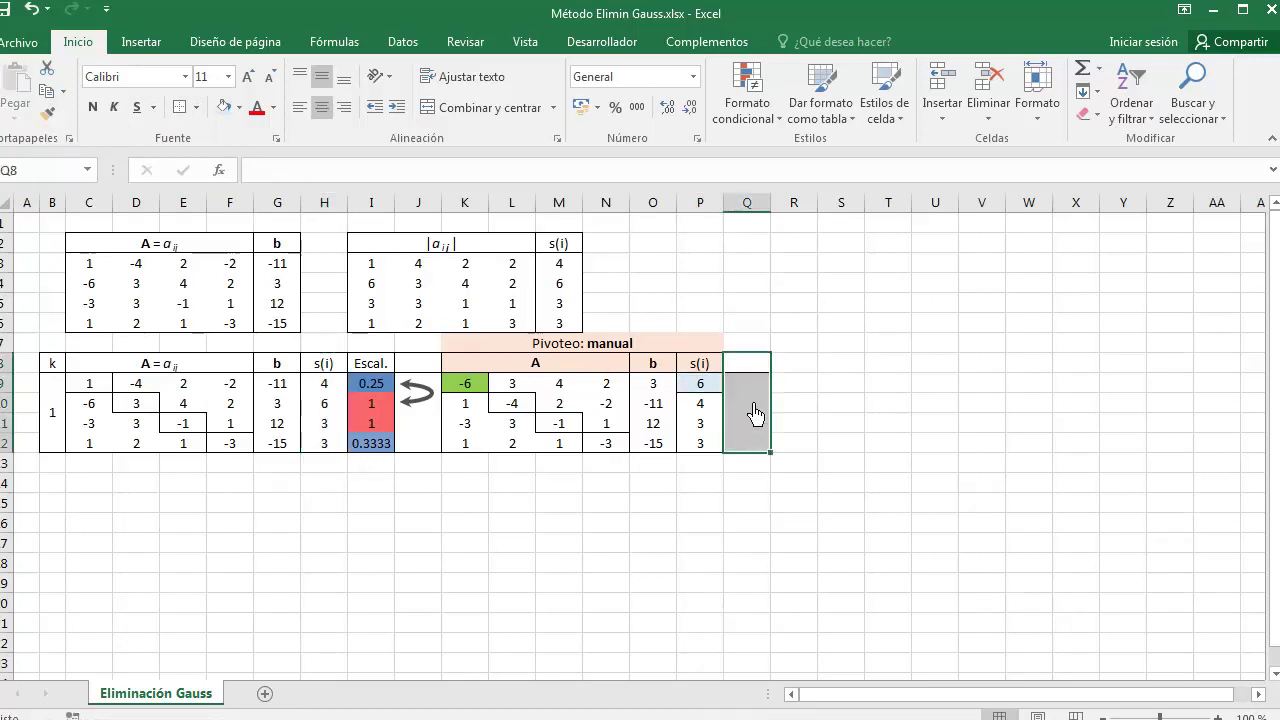
pyautogui.click(758, 391)
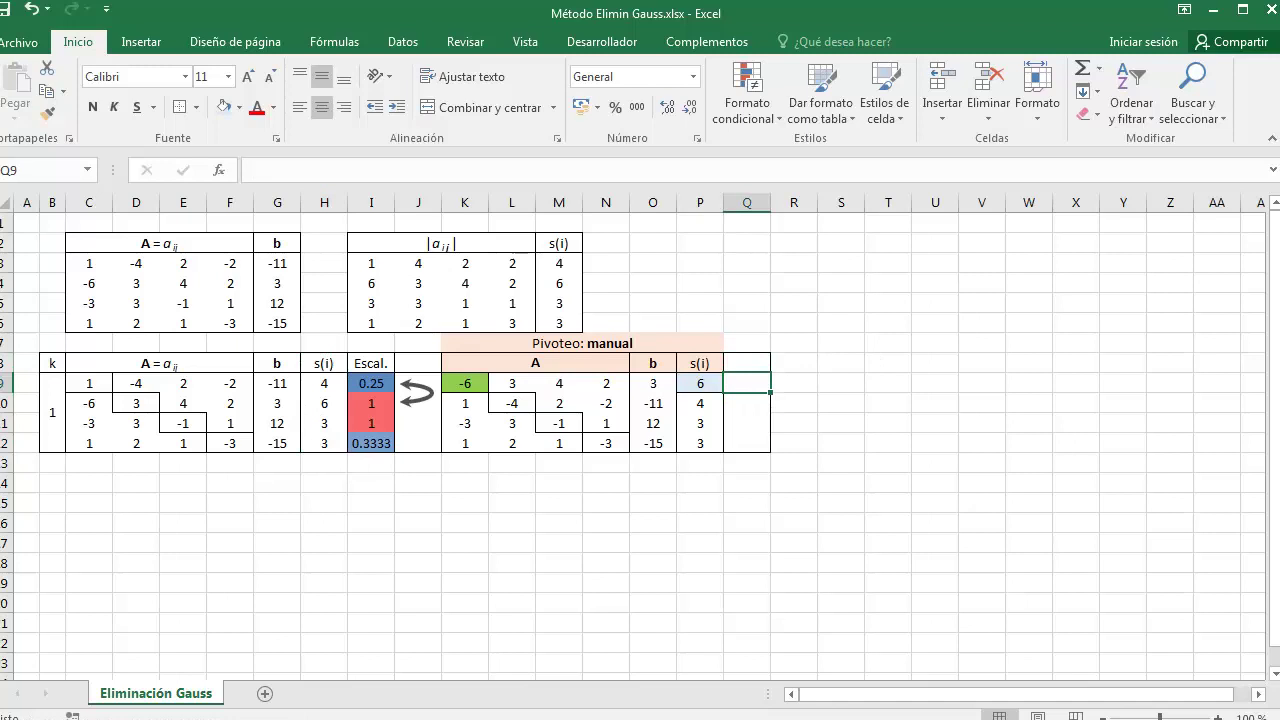
pyautogui.write('← s(p)')
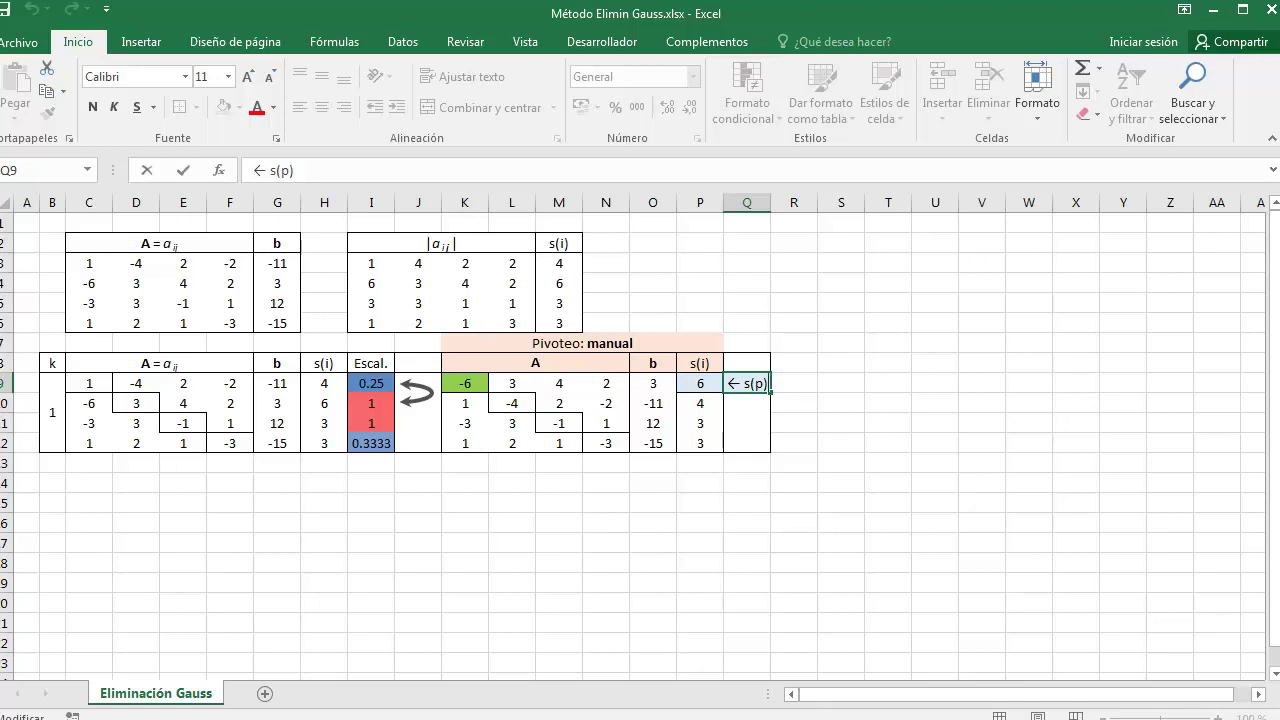
pyautogui.press('Return')
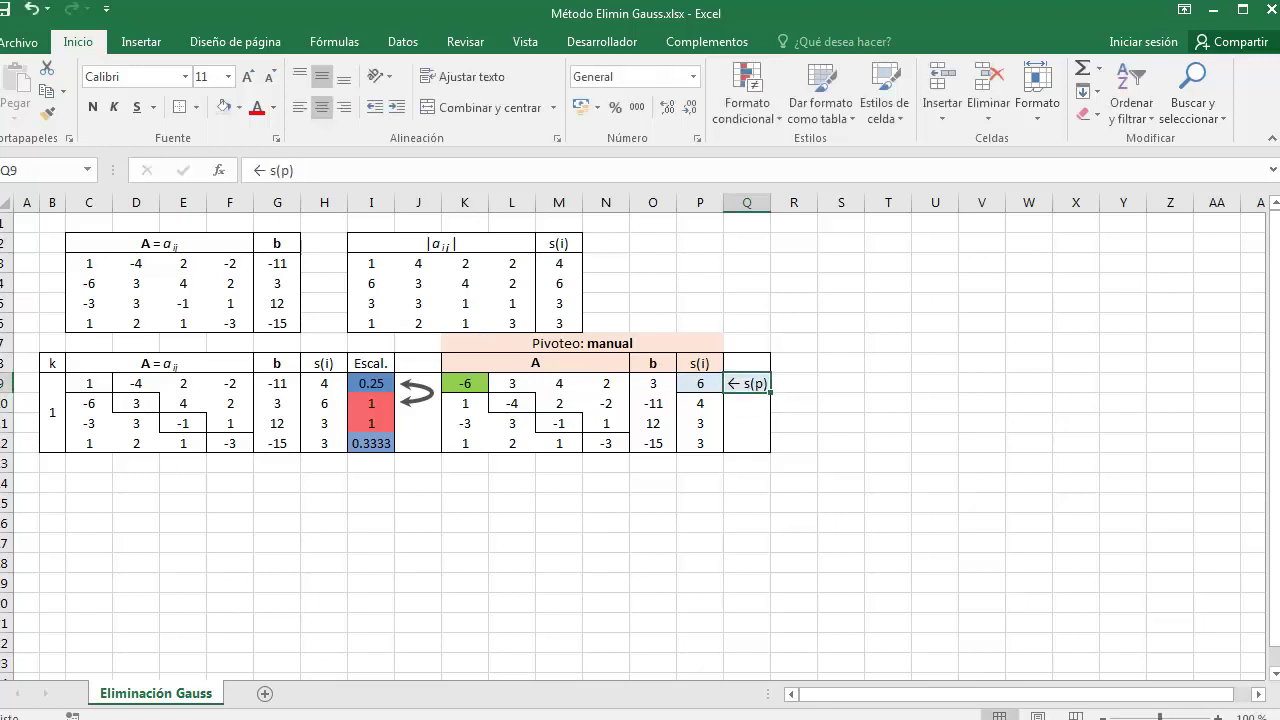
# Copy the formatting of H8:H12 onto R8:R12 and enter the header "p" in R8.
pyautogui.click(794, 363)
pyautogui.moveTo(324, 363); pyautogui.dragTo(330, 445)
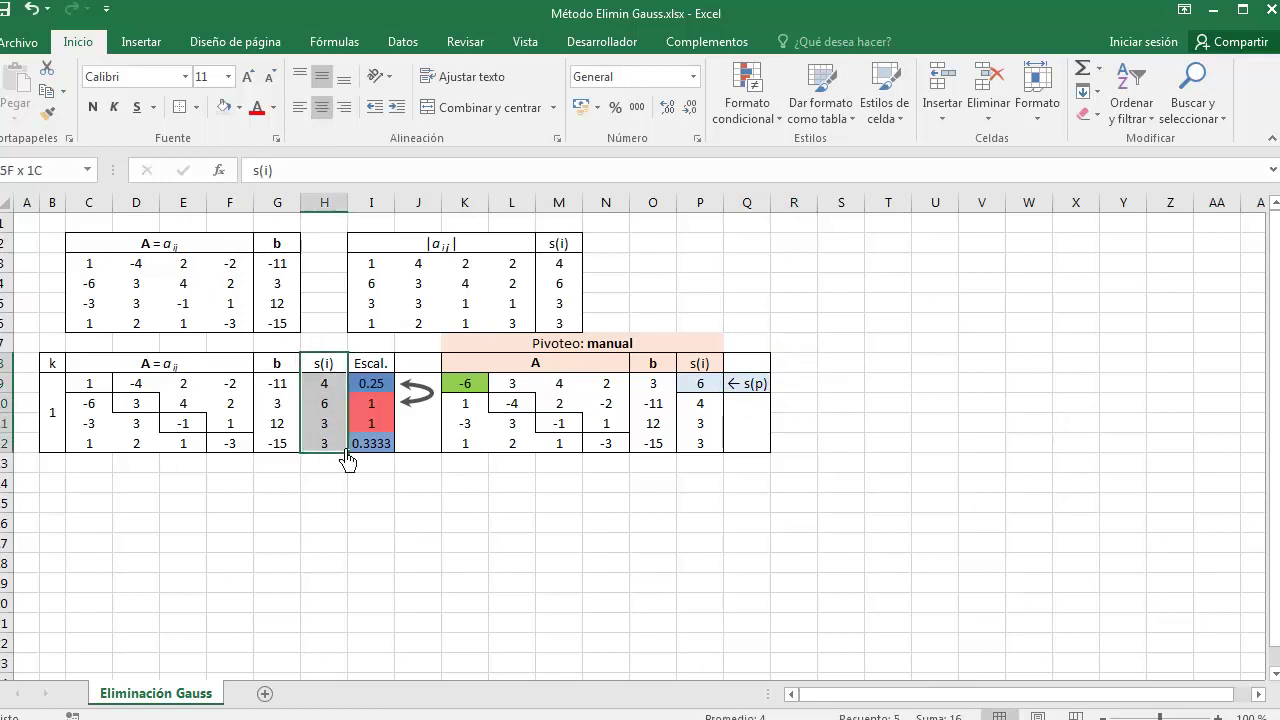
pyautogui.click(796, 363)
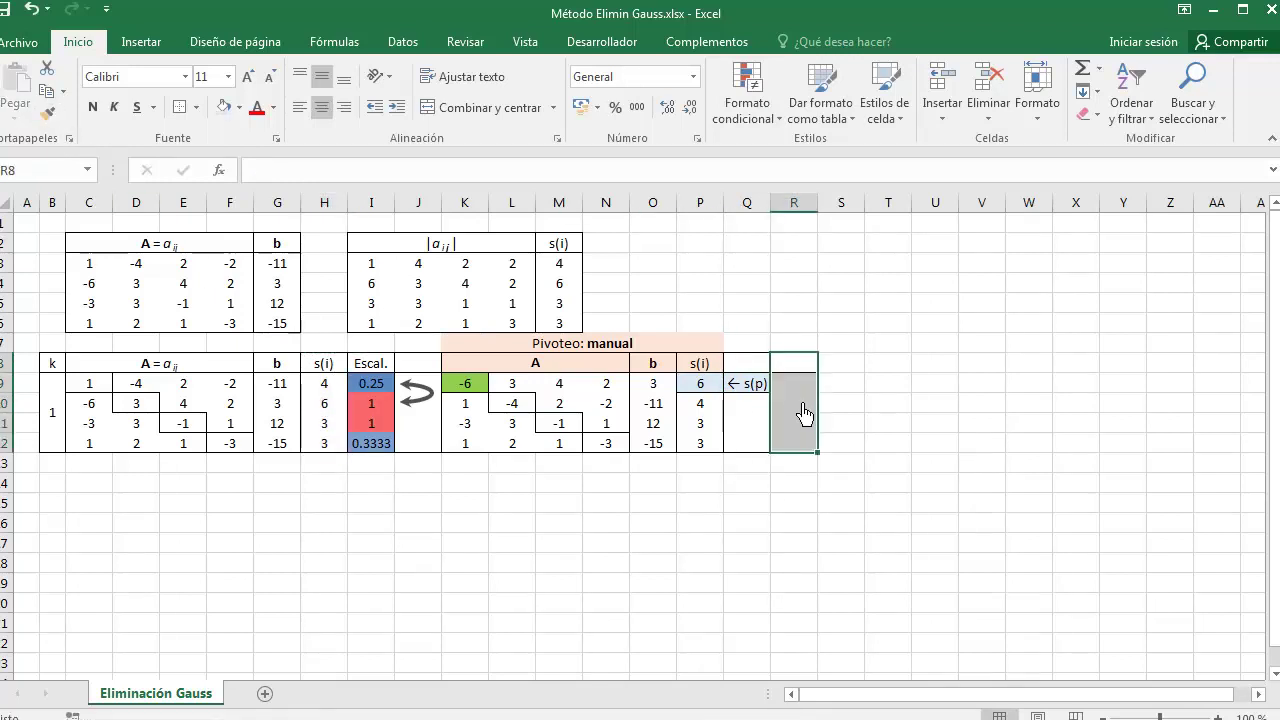
pyautogui.click(812, 368)
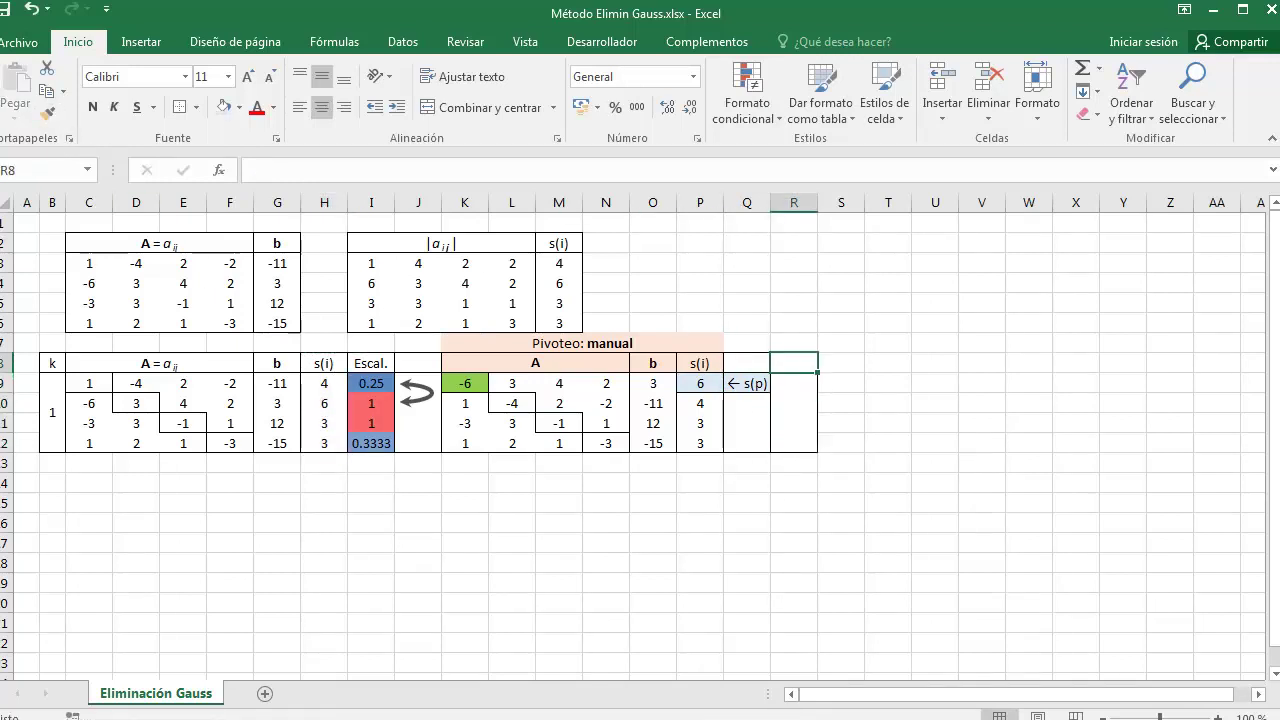
pyautogui.write('p')
pyautogui.press('Return')
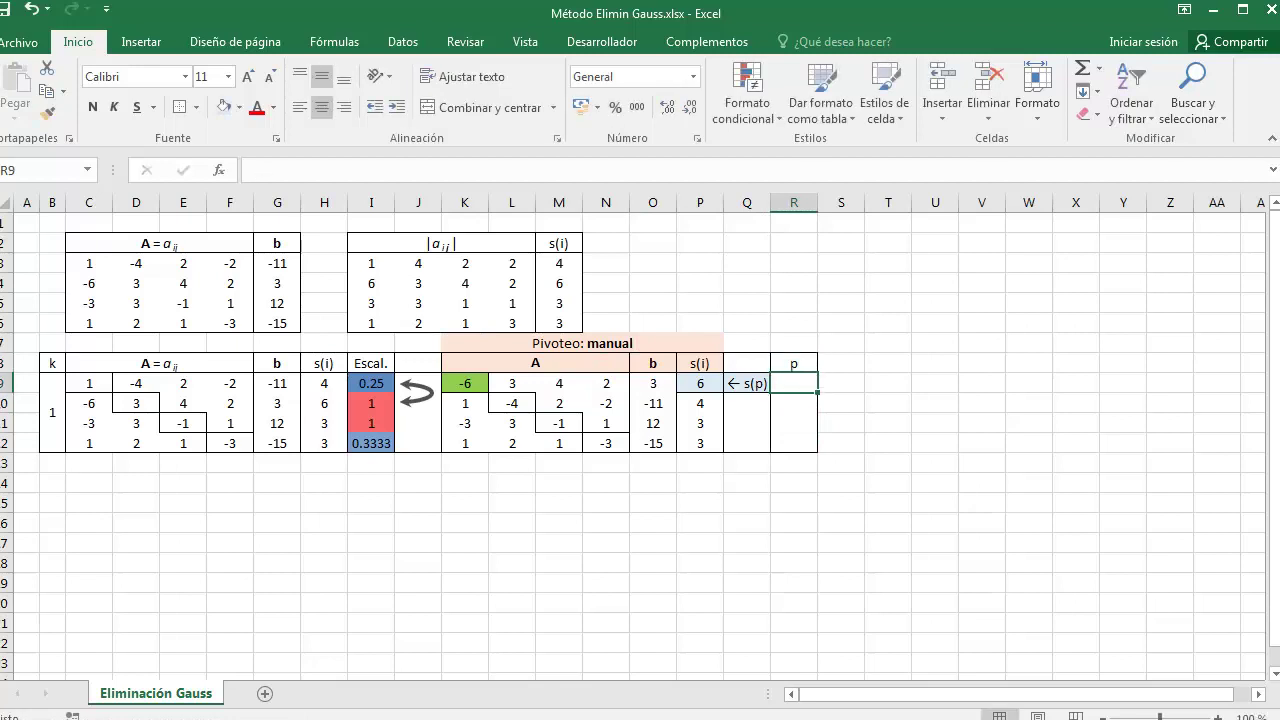
# Reference the pivot in R9 with =K9 and copy K9's green formatting onto R9.
pyautogui.write('=')
pyautogui.click(470, 386)
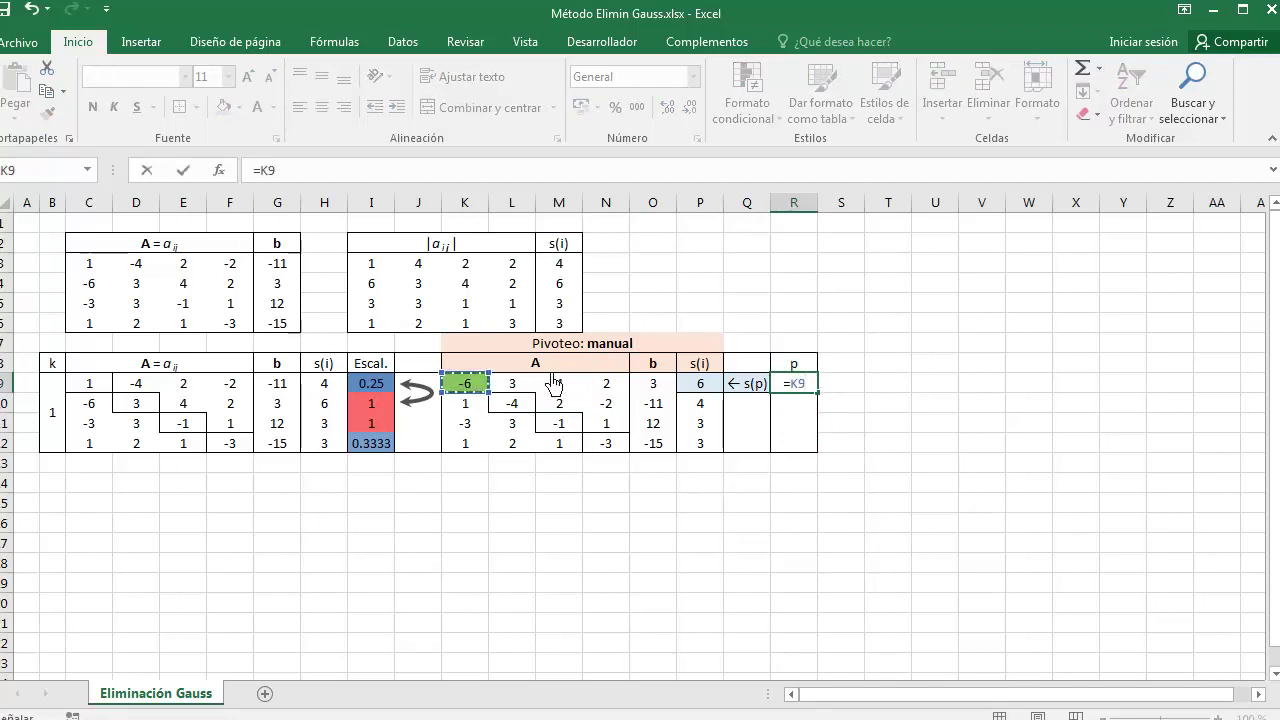
pyautogui.press('Return')
pyautogui.press('Up')
pyautogui.hotkey('ctrl', 'Left')
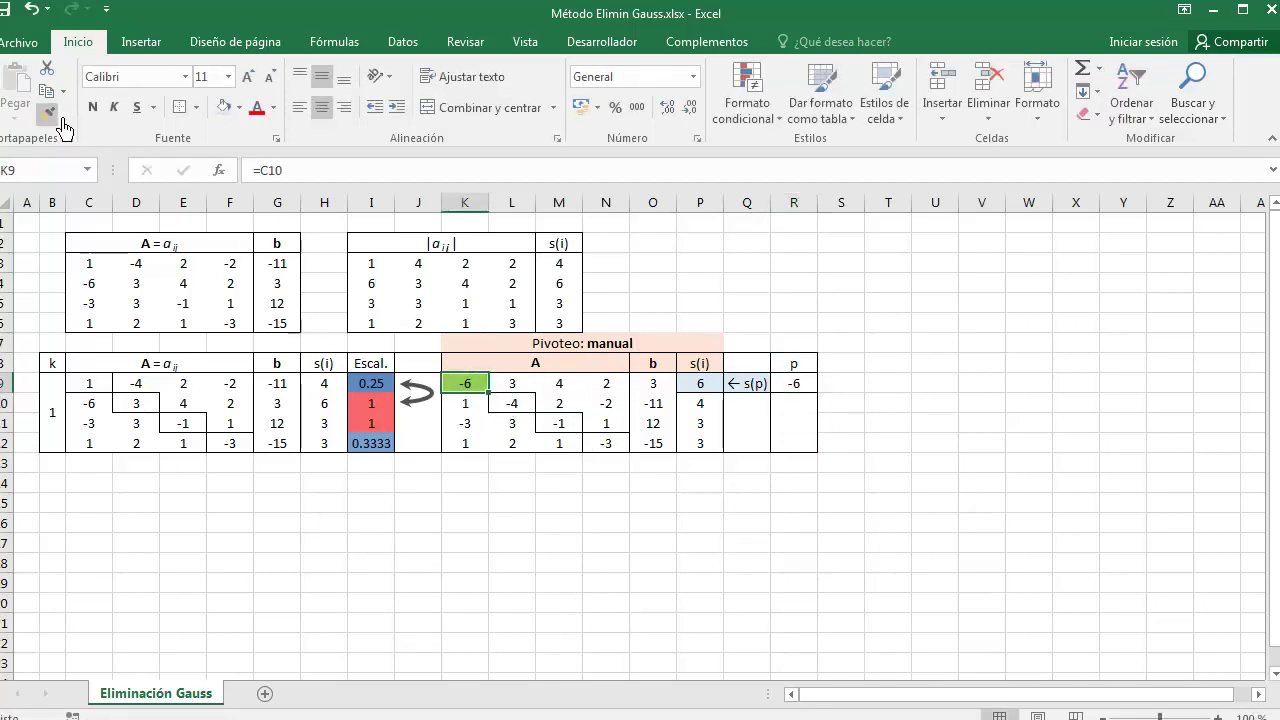
pyautogui.click(795, 390)
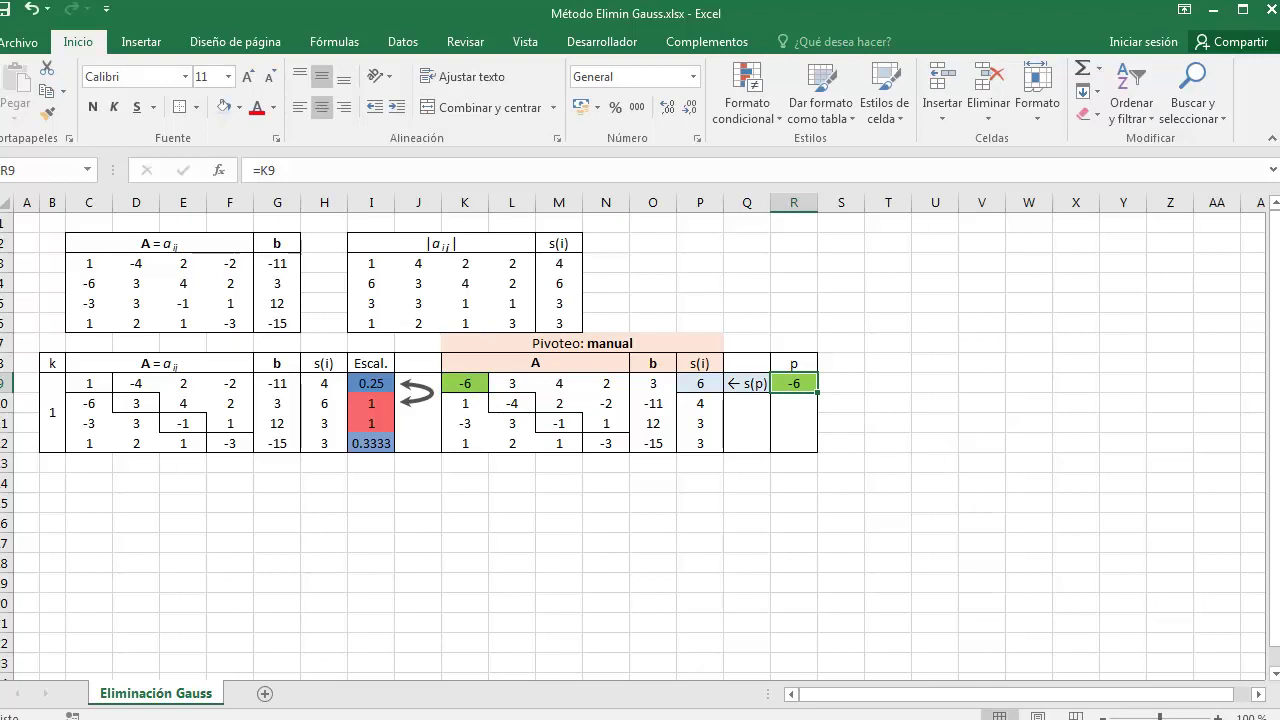
# Enter the header "¿Sing.?" in S8 and copy the formatting of O9:O12 onto S9:S12.
pyautogui.click(852, 366)
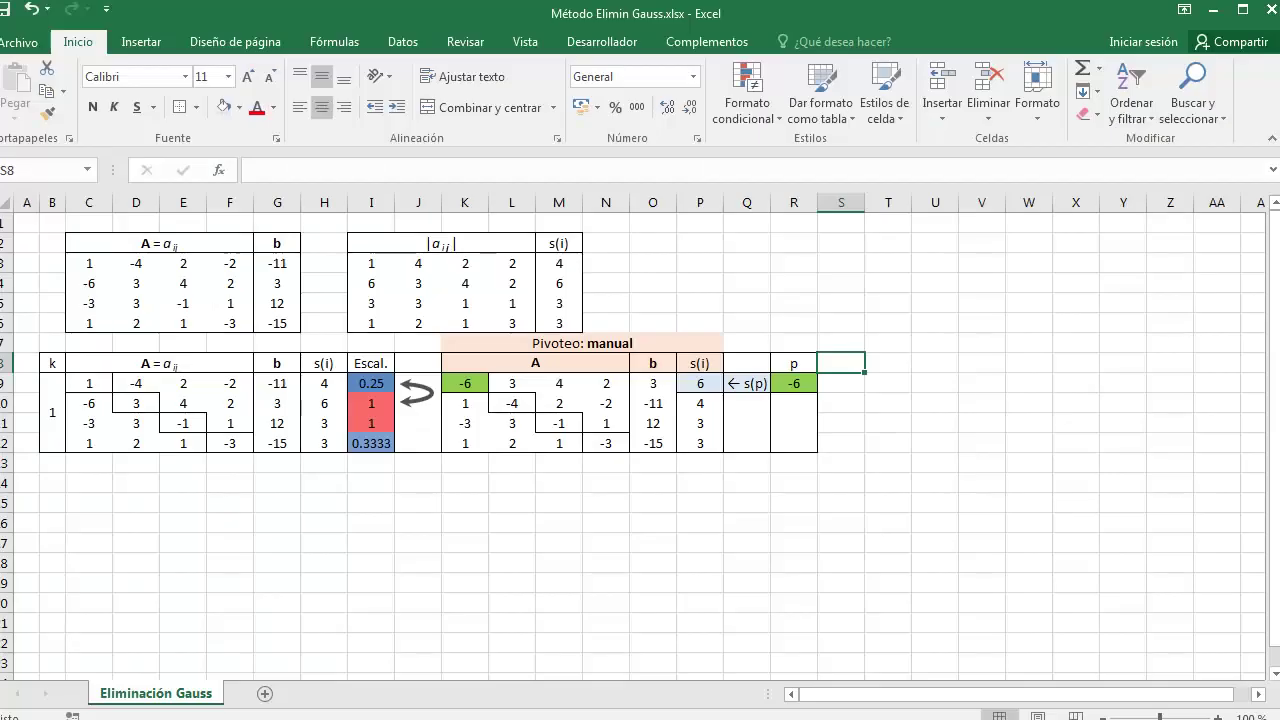
pyautogui.write('¿Sing.?')
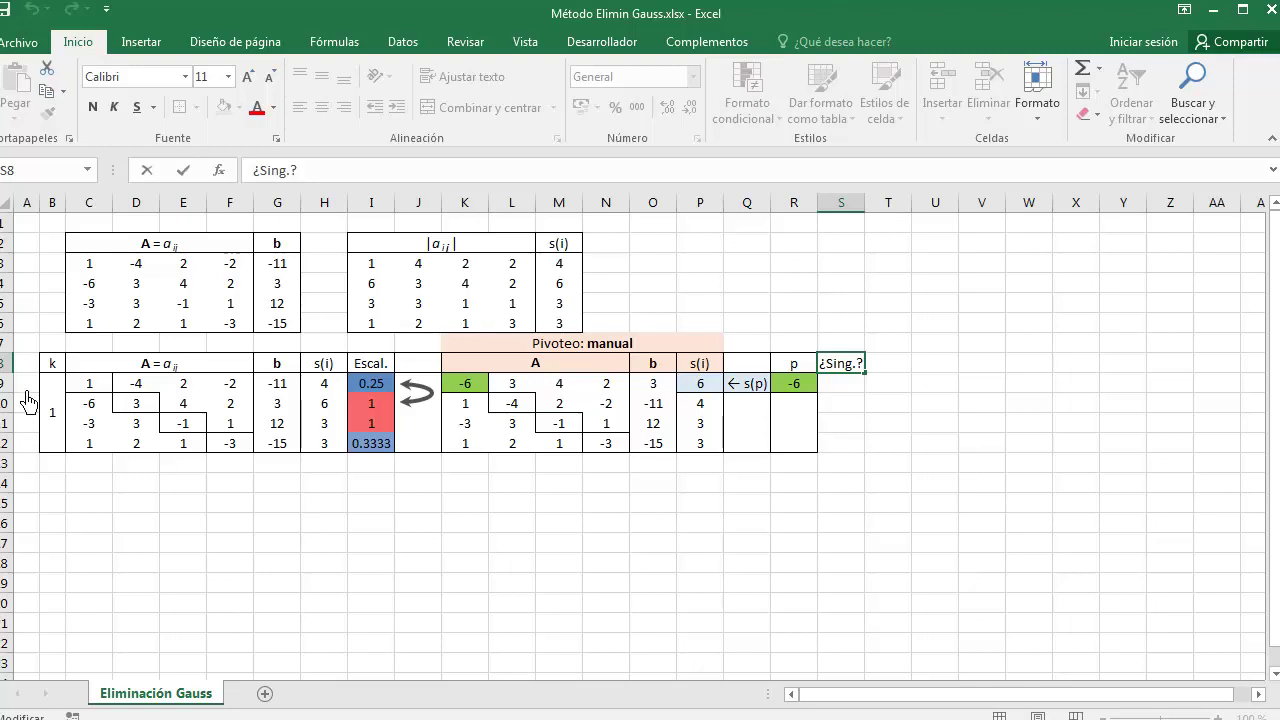
pyautogui.press('Return')
pyautogui.moveTo(655, 384)
pyautogui.mouseDown()
pyautogui.moveTo(674, 400)
pyautogui.moveTo(660, 446)
pyautogui.mouseUp()
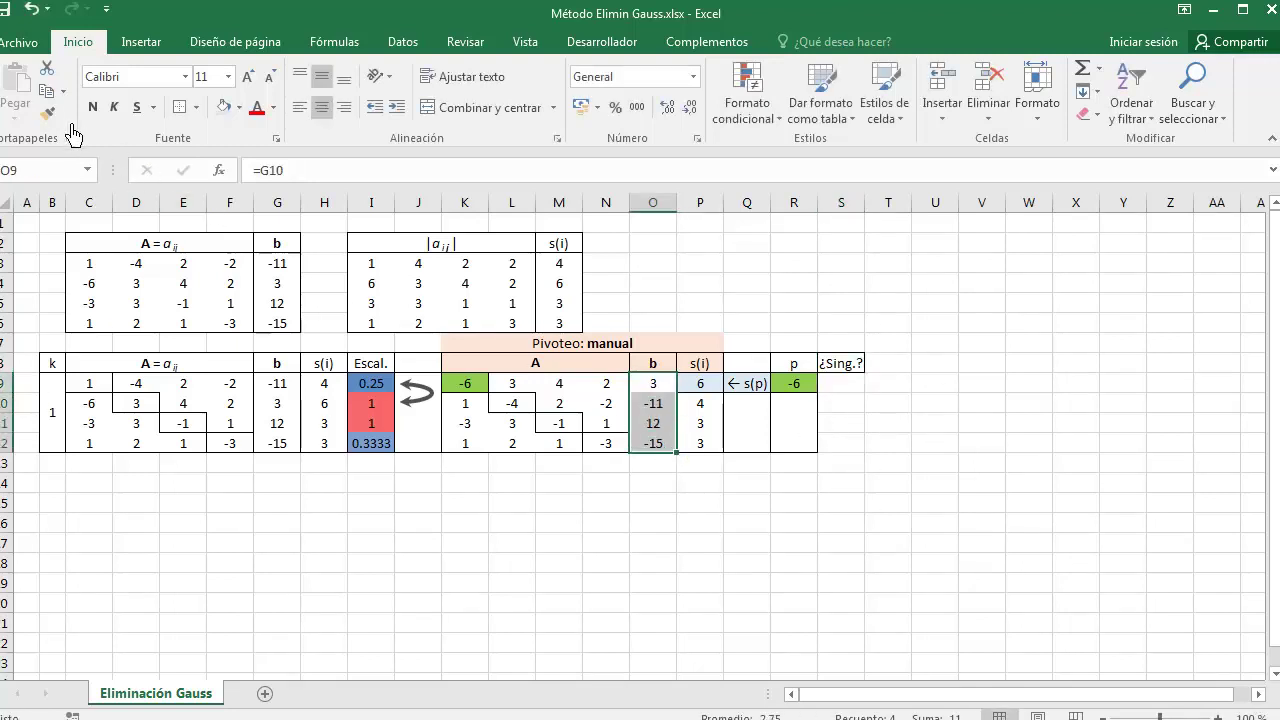
pyautogui.click(47, 113)
pyautogui.moveTo(794, 390); pyautogui.dragTo(850, 398)
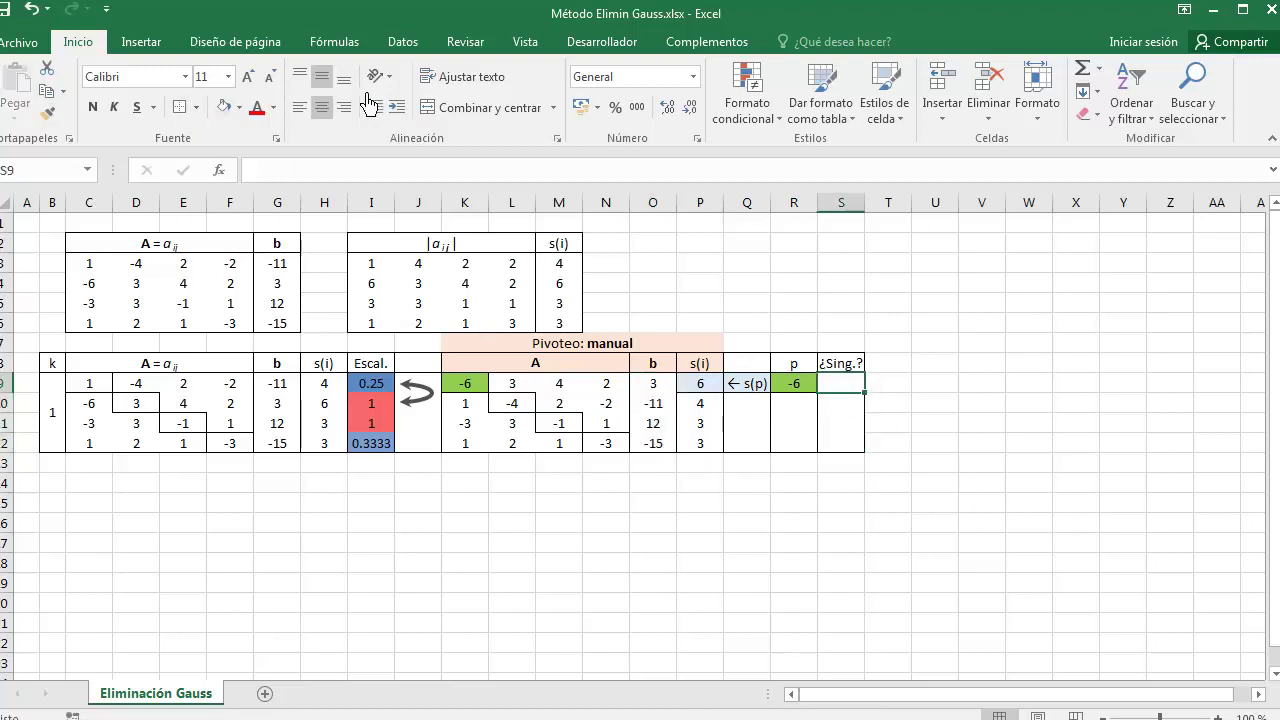
# Enter the singularity check =ABS(R9/P9)<=0.0000000001 in S9.
pyautogui.write('=')
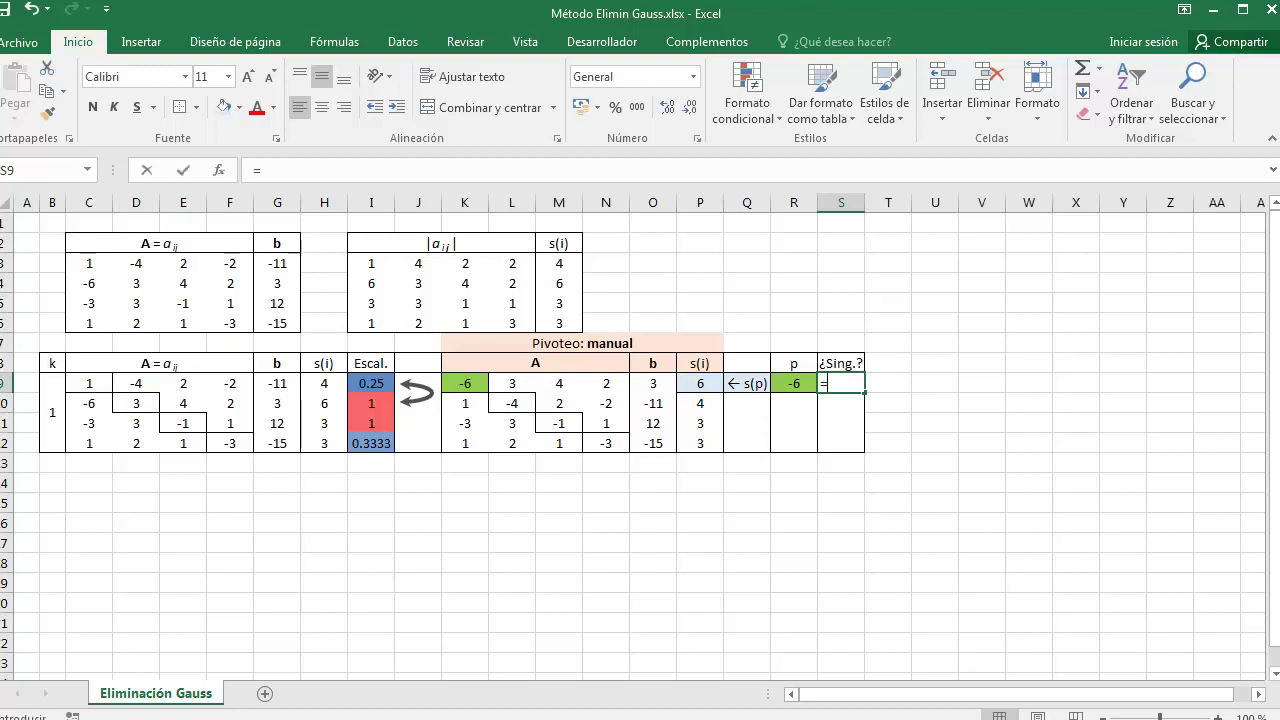
pyautogui.write('ABS(R9/P9)<=0.0000000001')
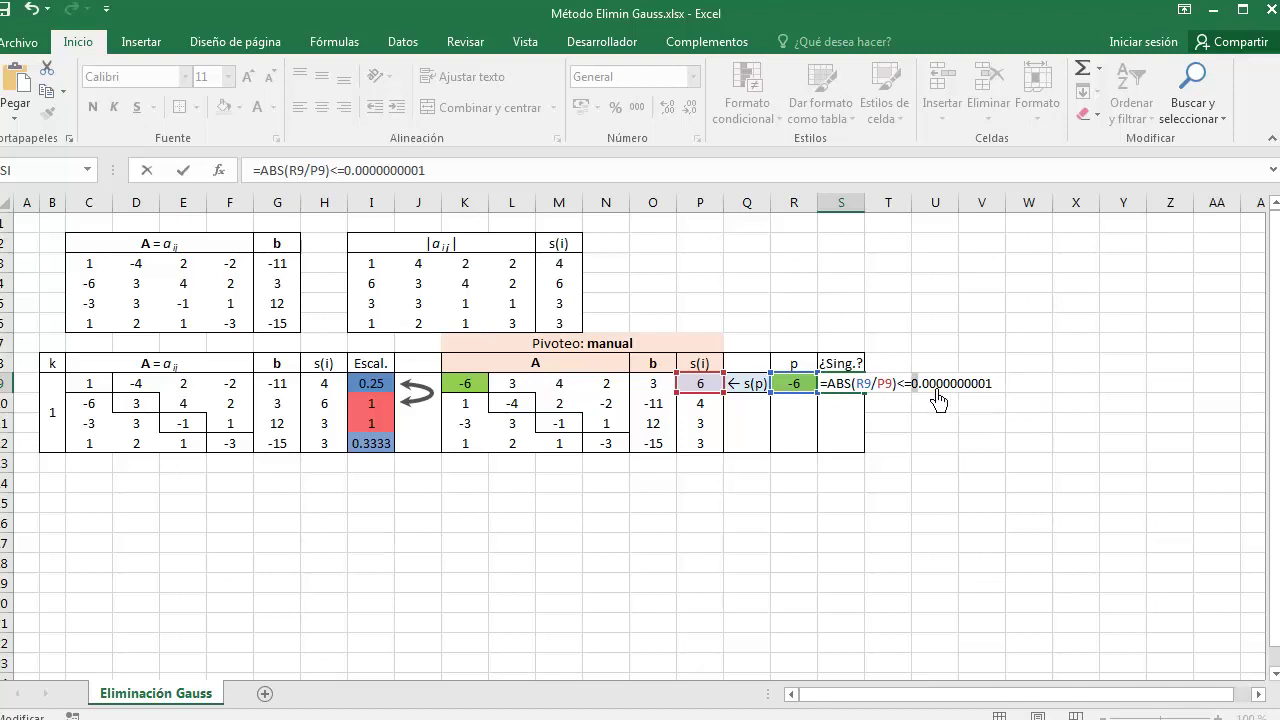
pyautogui.moveTo(938, 399); pyautogui.dragTo(997, 409)
pyautogui.moveTo(916, 401); pyautogui.dragTo(1062, 404)
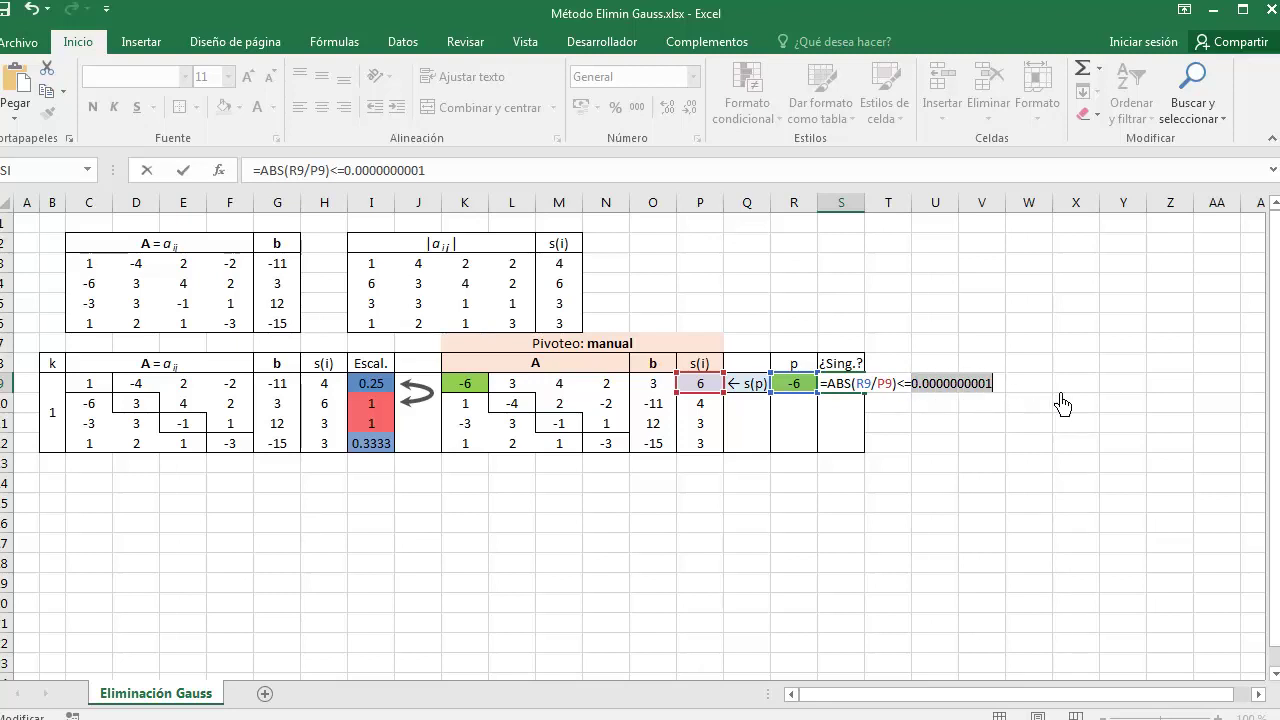
pyautogui.press('Return')
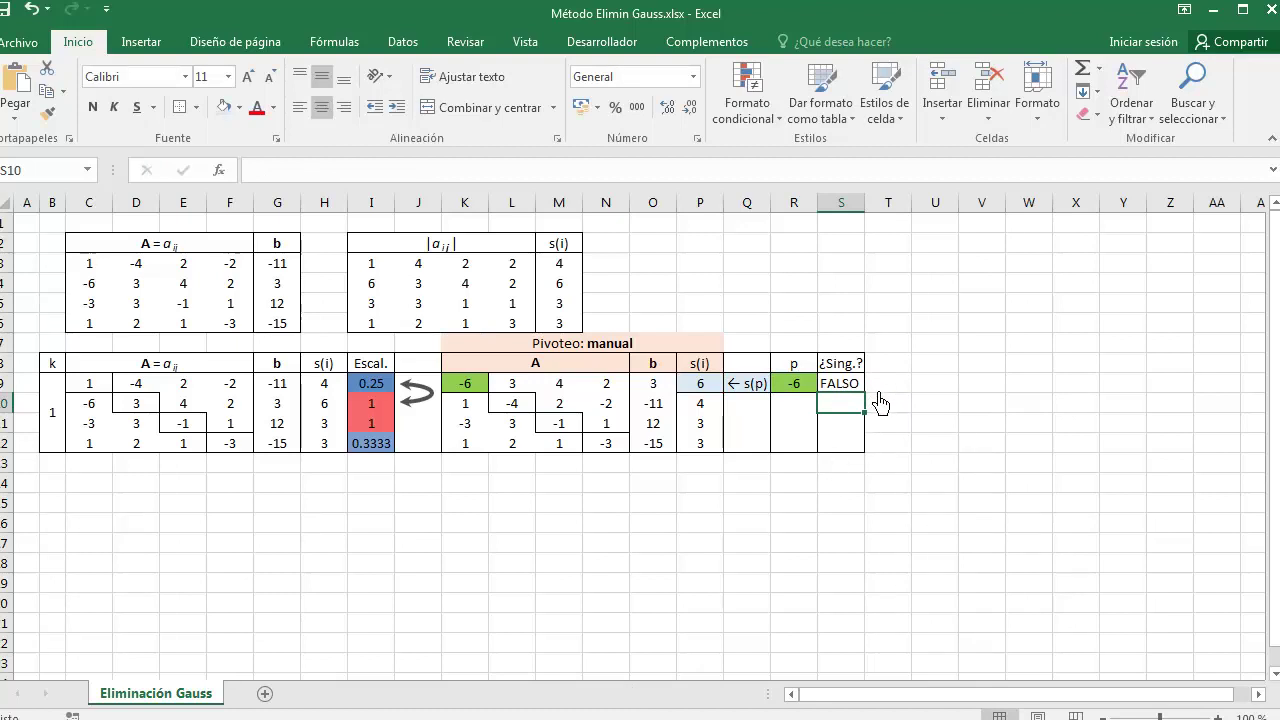
pyautogui.press('Up')
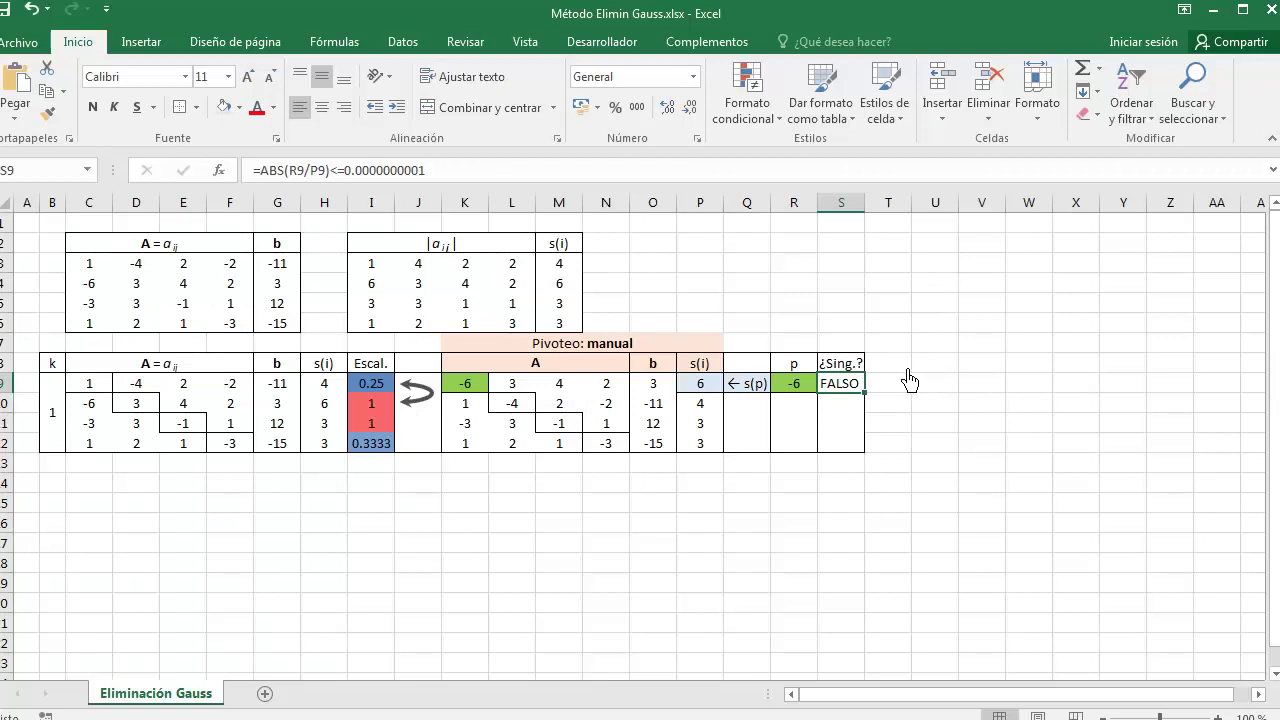
# Merge T8:U8 and enter the centred, bordered header "Factores".
pyautogui.moveTo(888, 366); pyautogui.dragTo(945, 377)
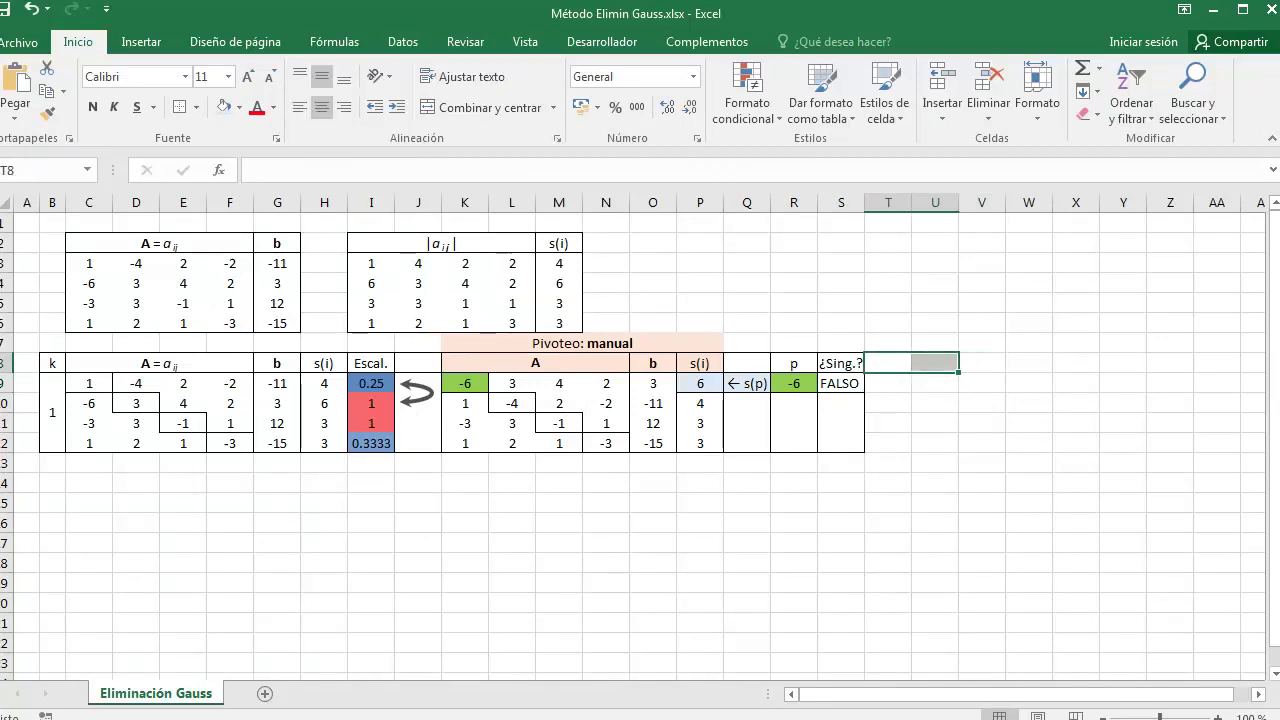
pyautogui.write('Factores')
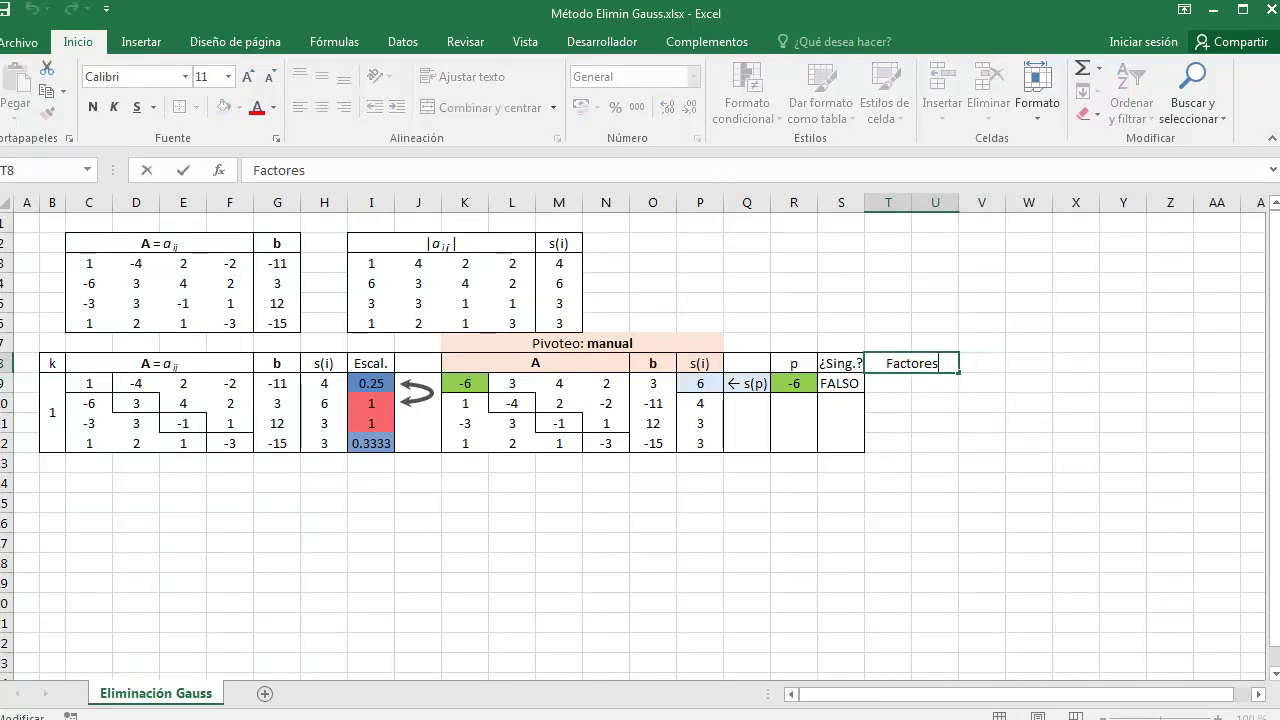
pyautogui.click(908, 402)
pyautogui.press('Up')
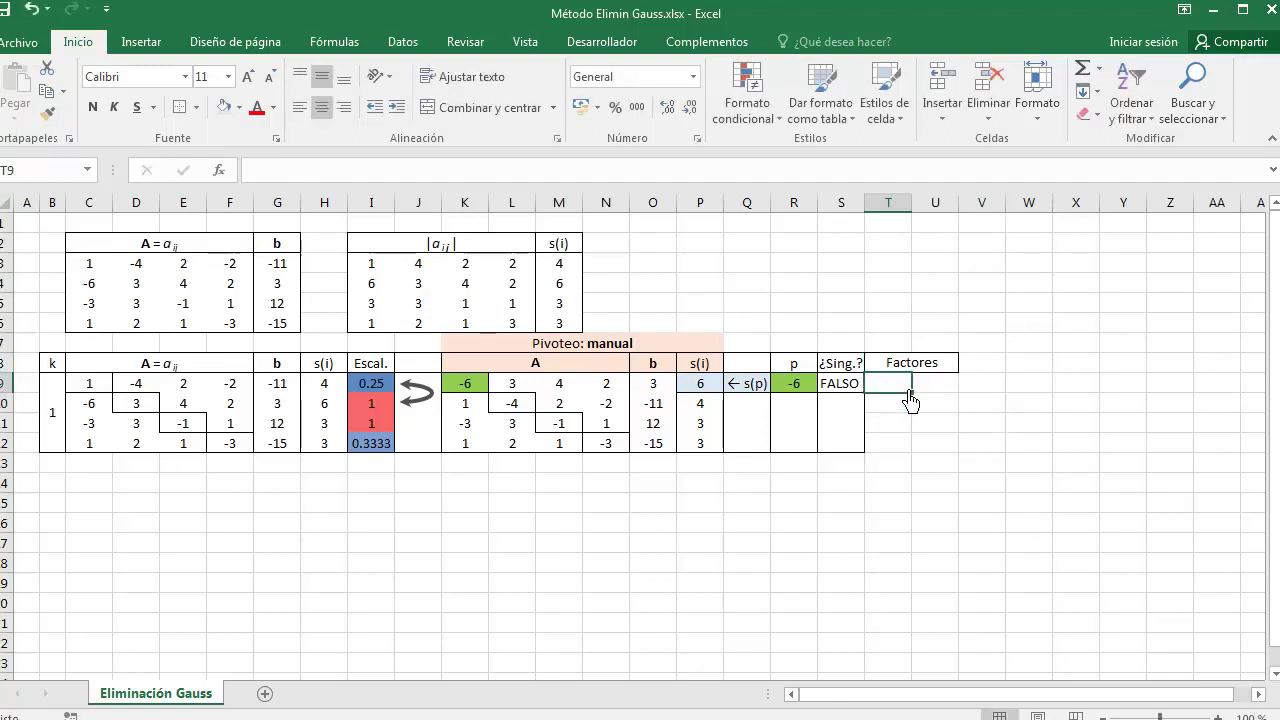
# Enter "Factor1" with the 1 as a subscript in T9 and fill the label series down to T12.
pyautogui.write('F')
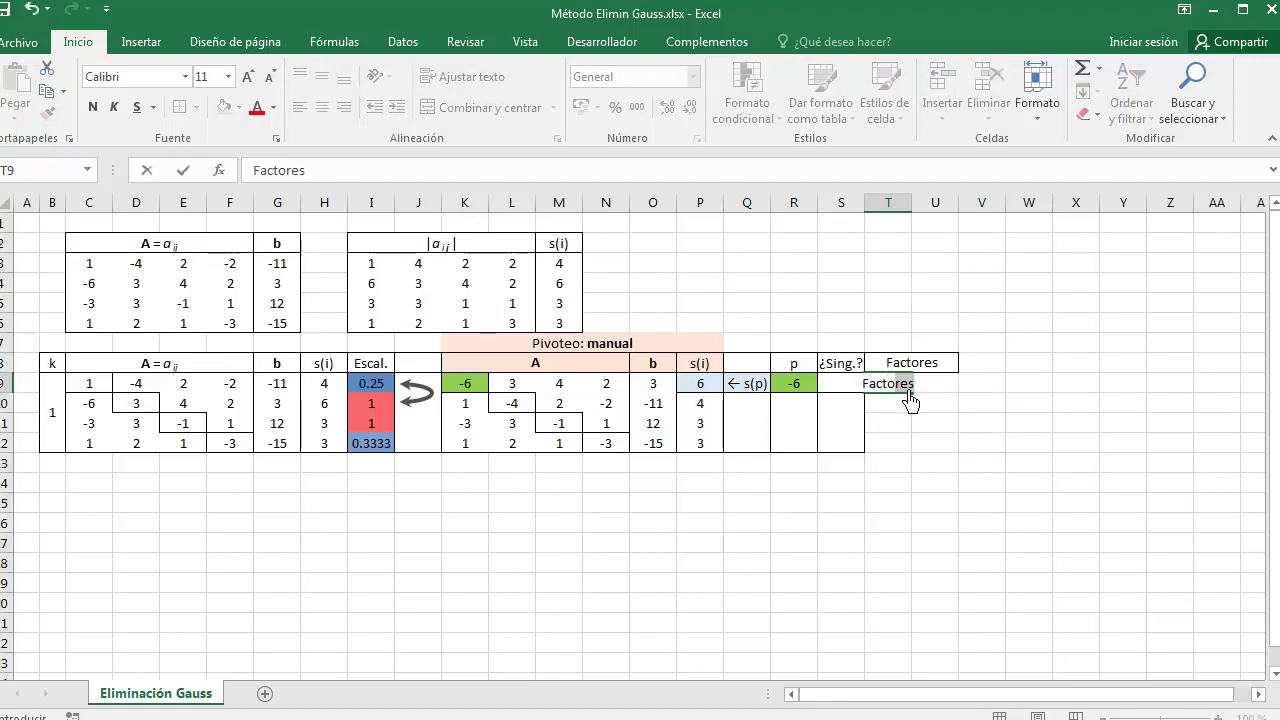
pyautogui.write('actor1')
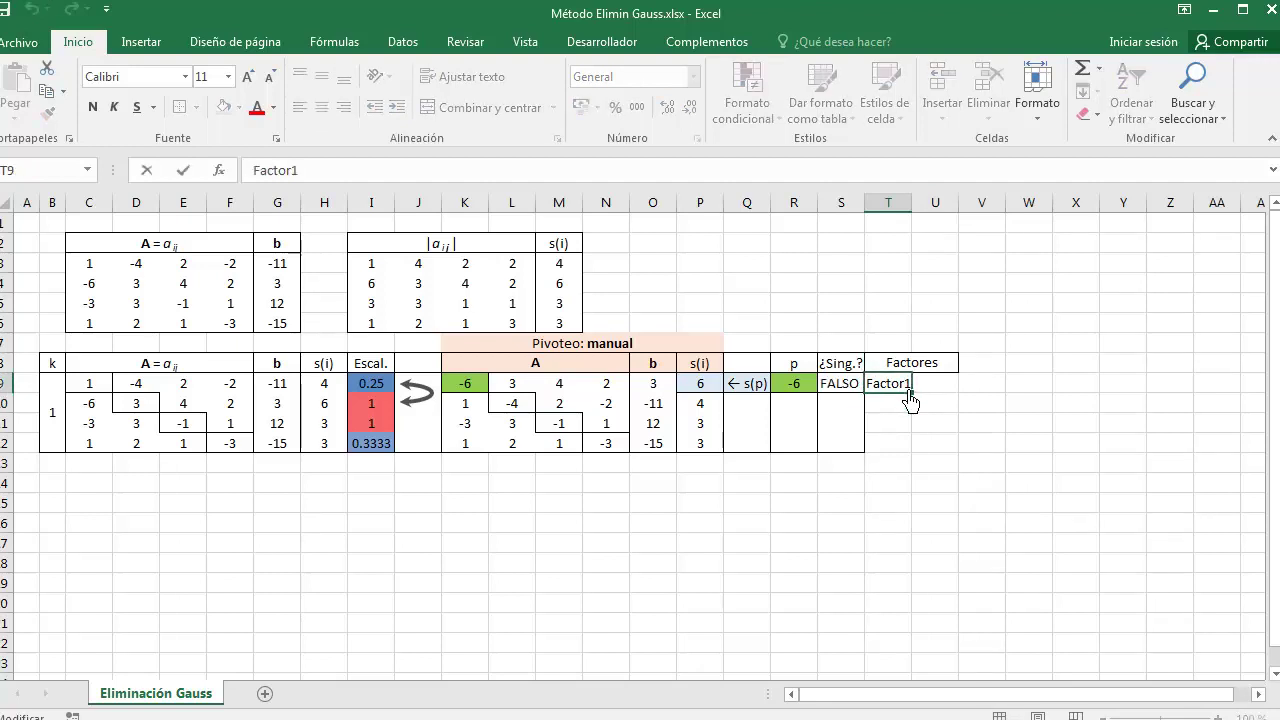
pyautogui.press('BackSpace')
pyautogui.press('Return')
pyautogui.click(910, 389)
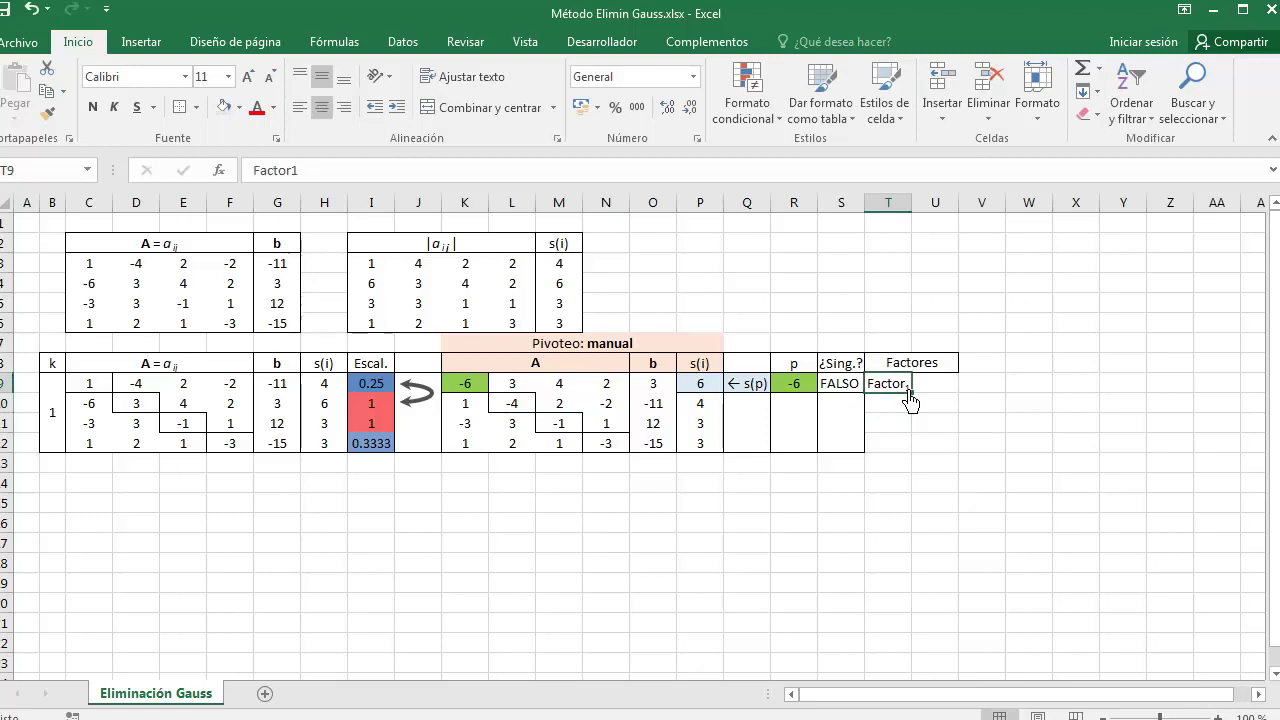
pyautogui.moveTo(911, 393); pyautogui.dragTo(903, 455)
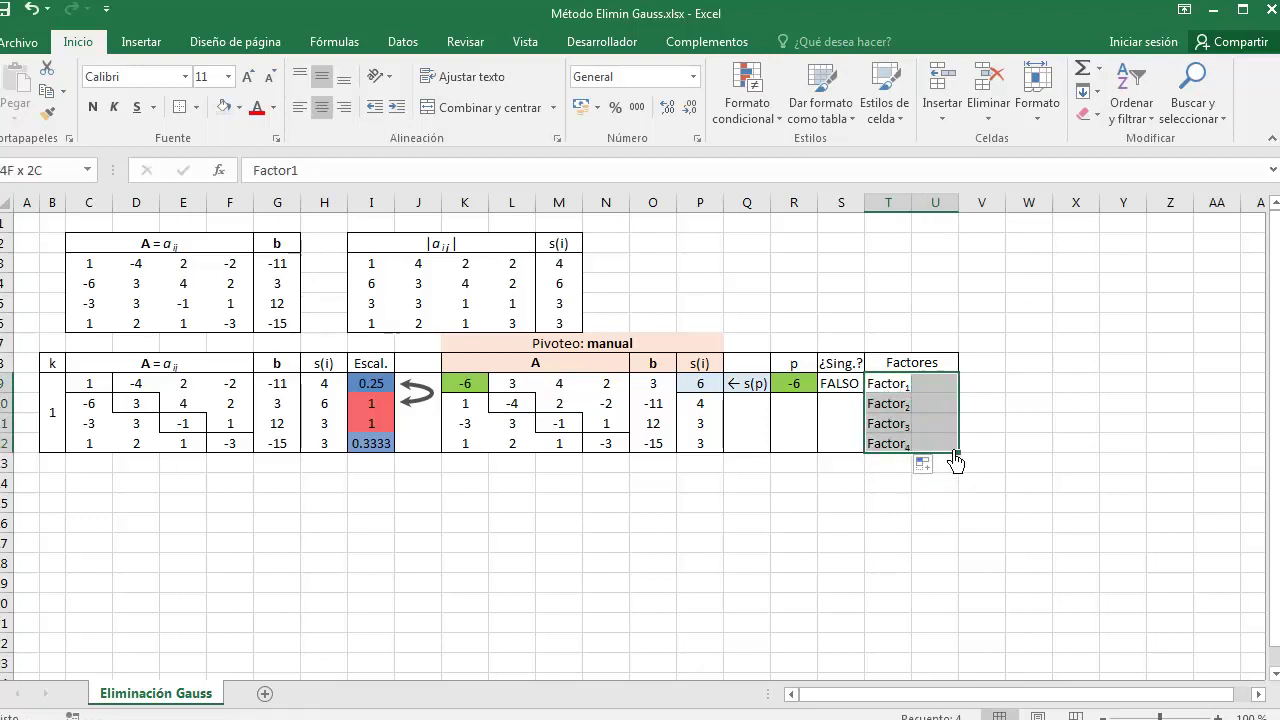
# Copy the formatting of H9:H12 onto the factor columns T9:U12.
pyautogui.moveTo(324, 386); pyautogui.dragTo(333, 460)
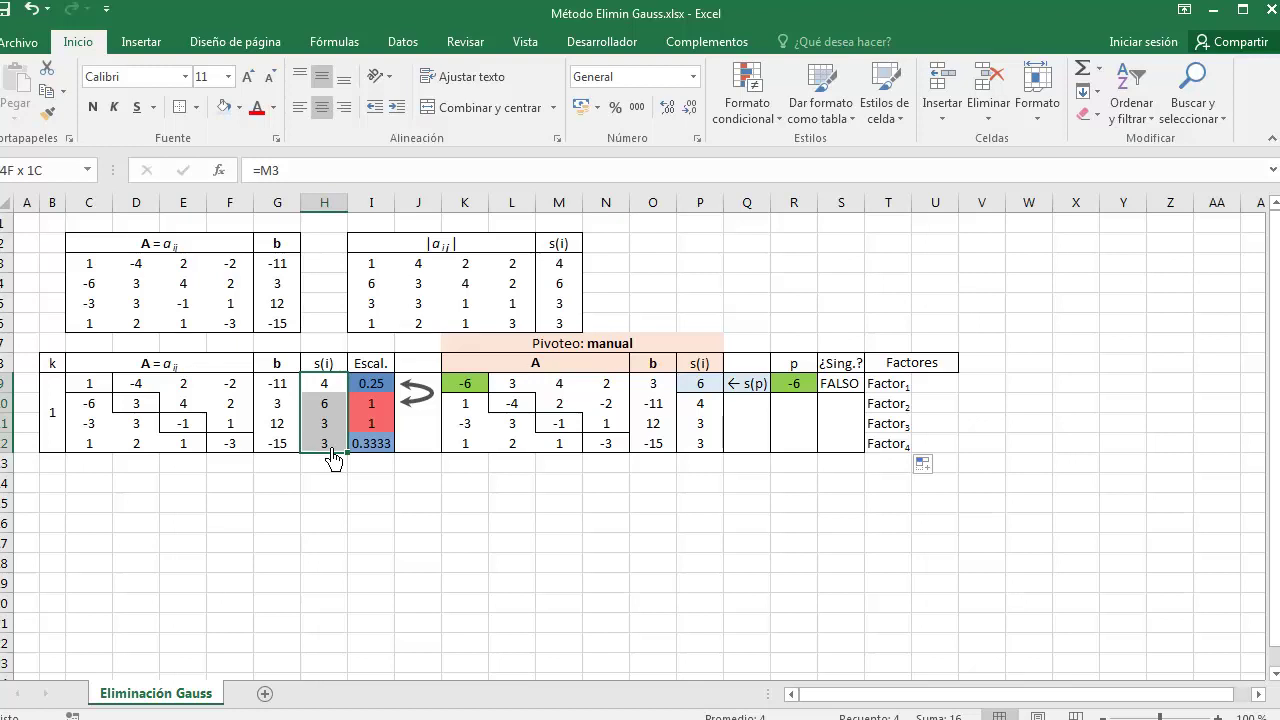
pyautogui.click(47, 112)
pyautogui.moveTo(880, 398); pyautogui.dragTo(905, 443)
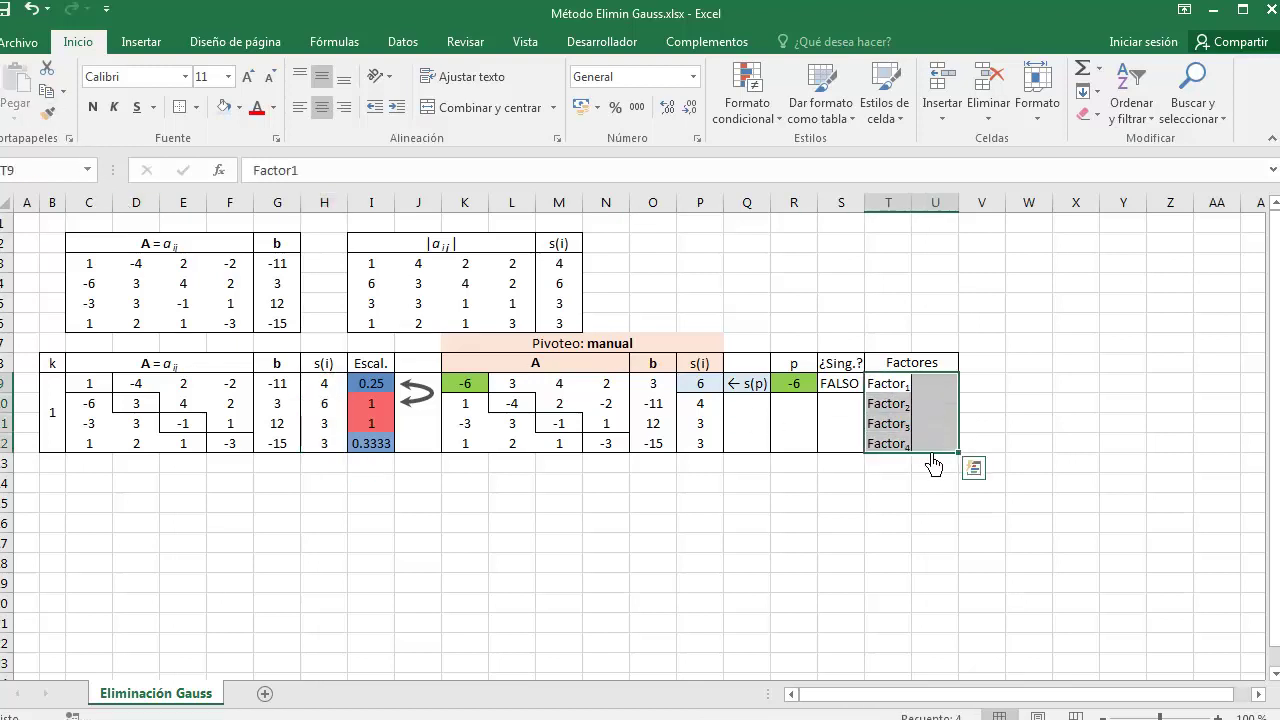
pyautogui.click(943, 408)
pyautogui.click(950, 388)
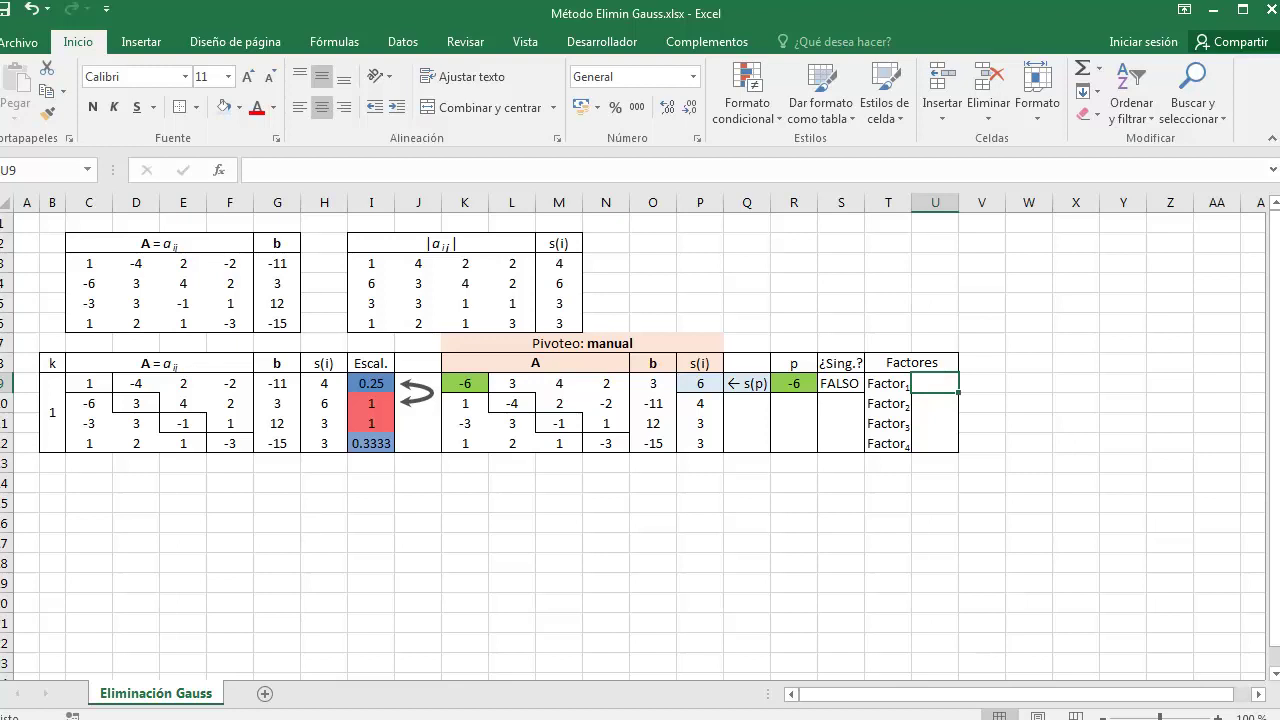
# Calculate the second row's factor in U10 with =K10/$K$9.
pyautogui.click(935, 403)
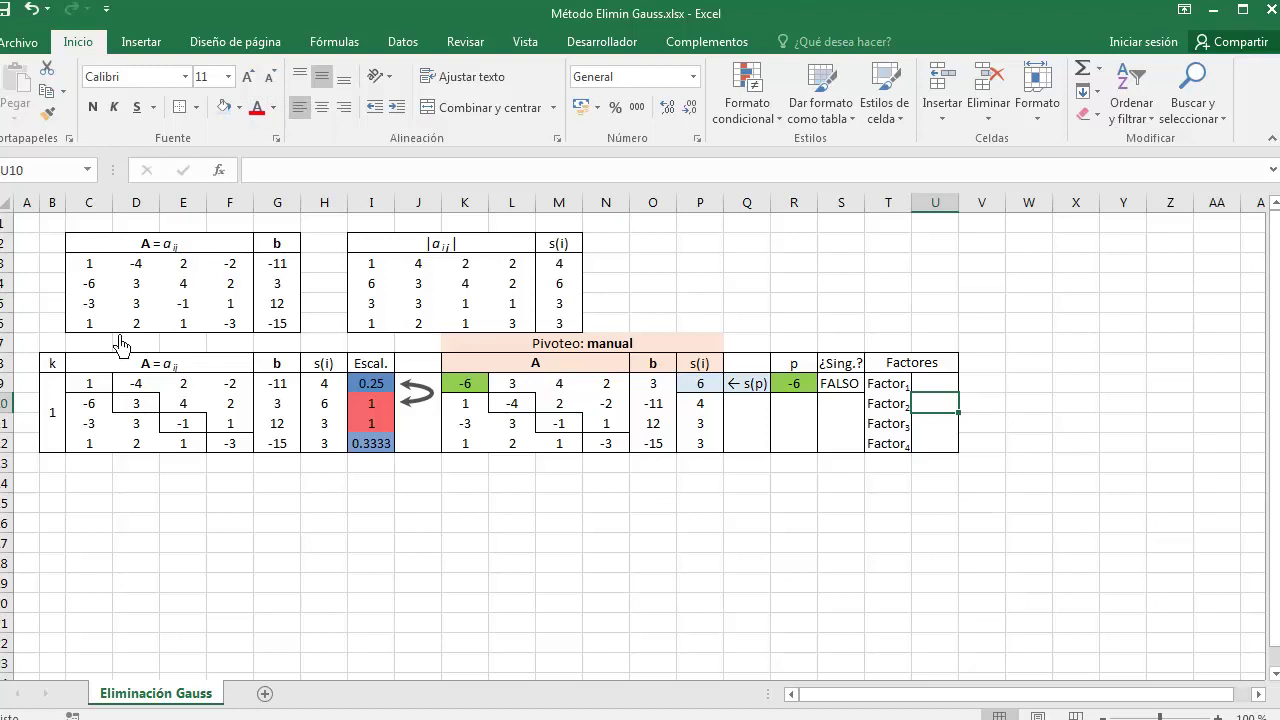
pyautogui.write('=K10/$K$9')
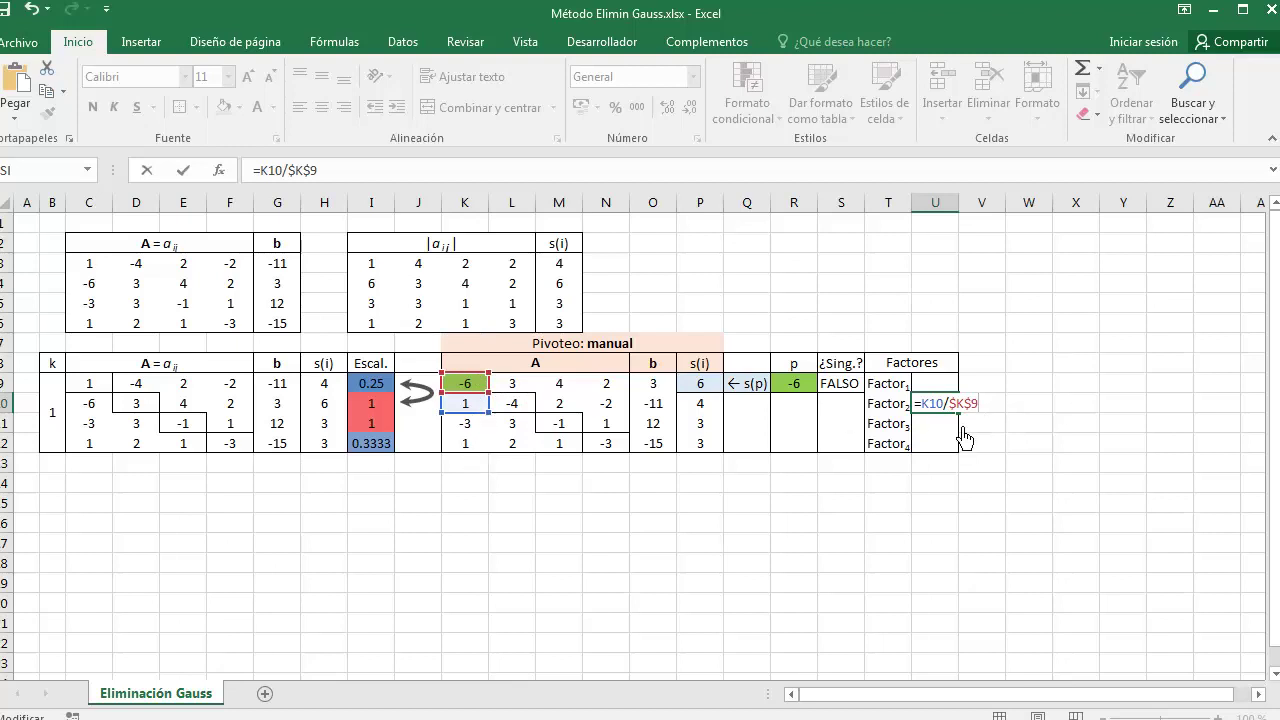
pyautogui.press('Return')
pyautogui.press('Up')
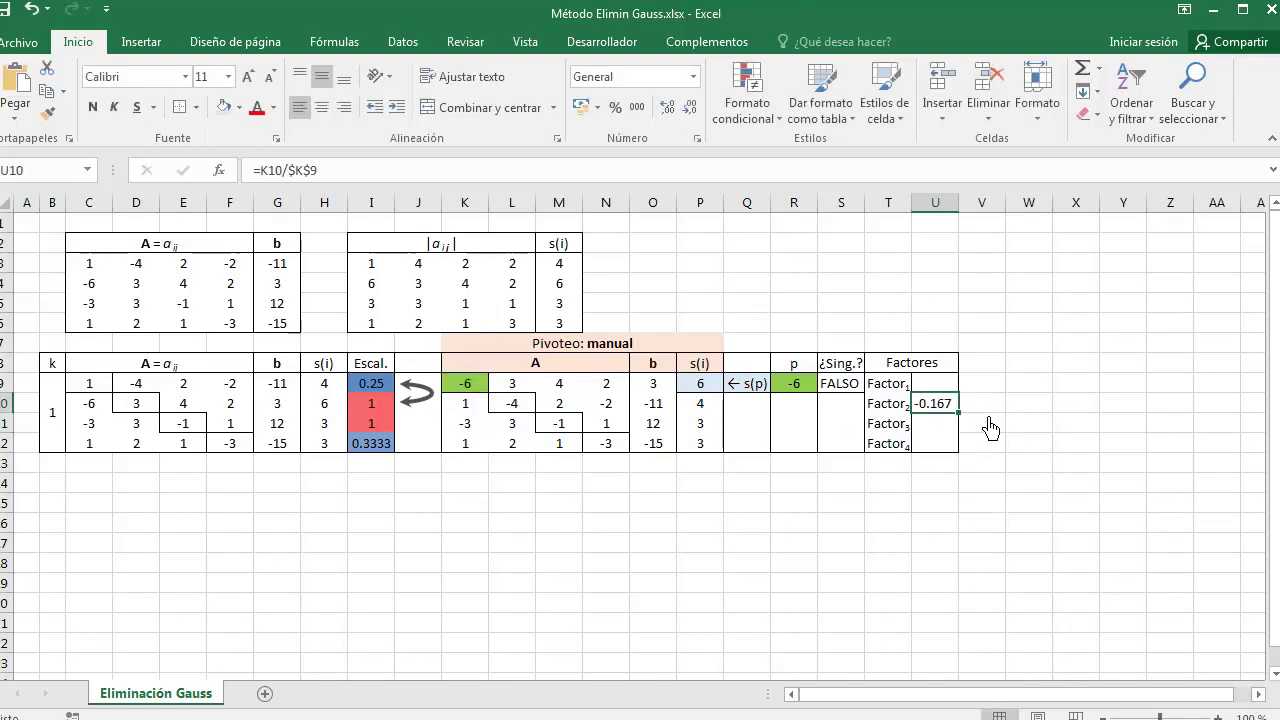
# Fill the U10 formula down to U12 without formatting and centre U10.
pyautogui.moveTo(958, 413); pyautogui.dragTo(974, 466)
pyautogui.click(973, 464)
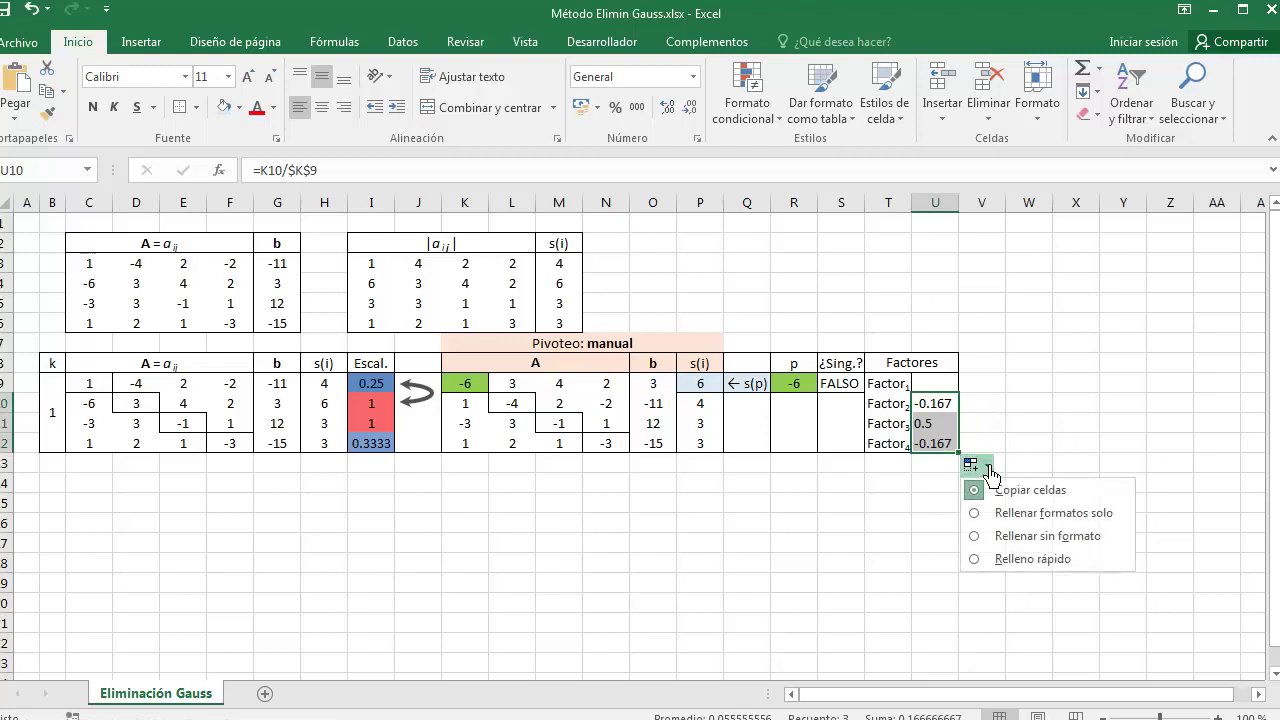
pyautogui.click(1052, 545)
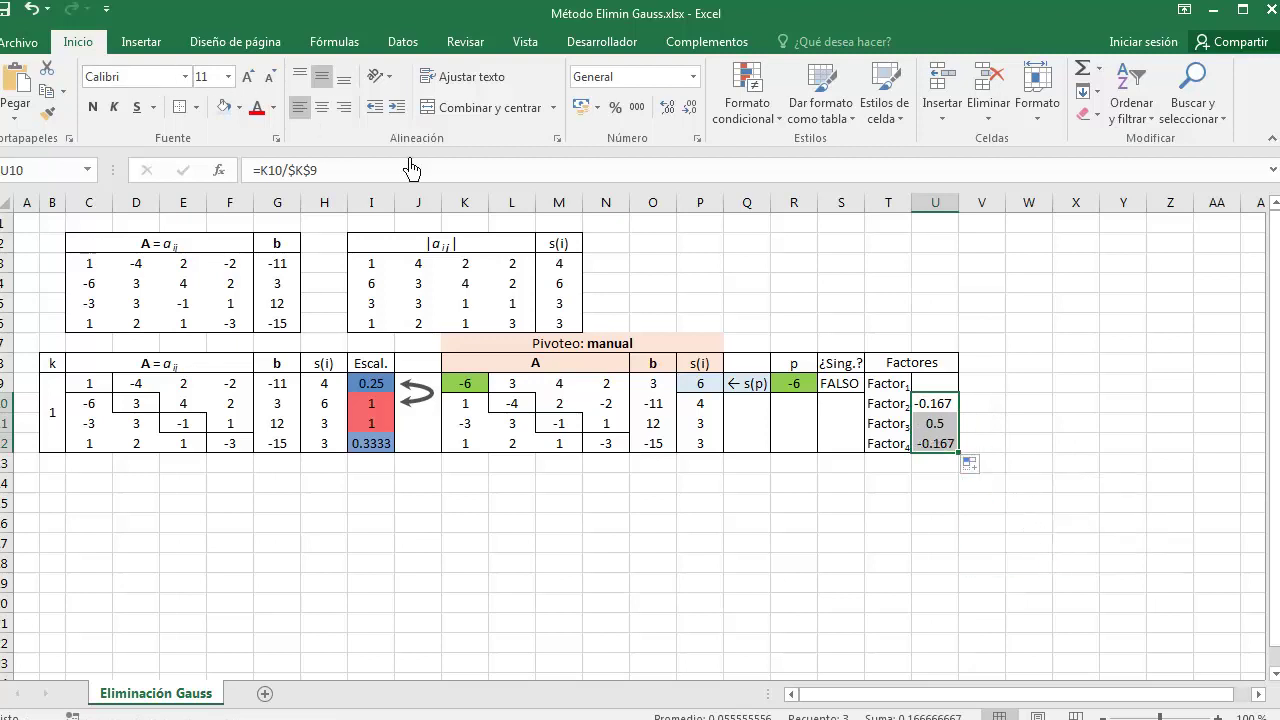
pyautogui.click(955, 420)
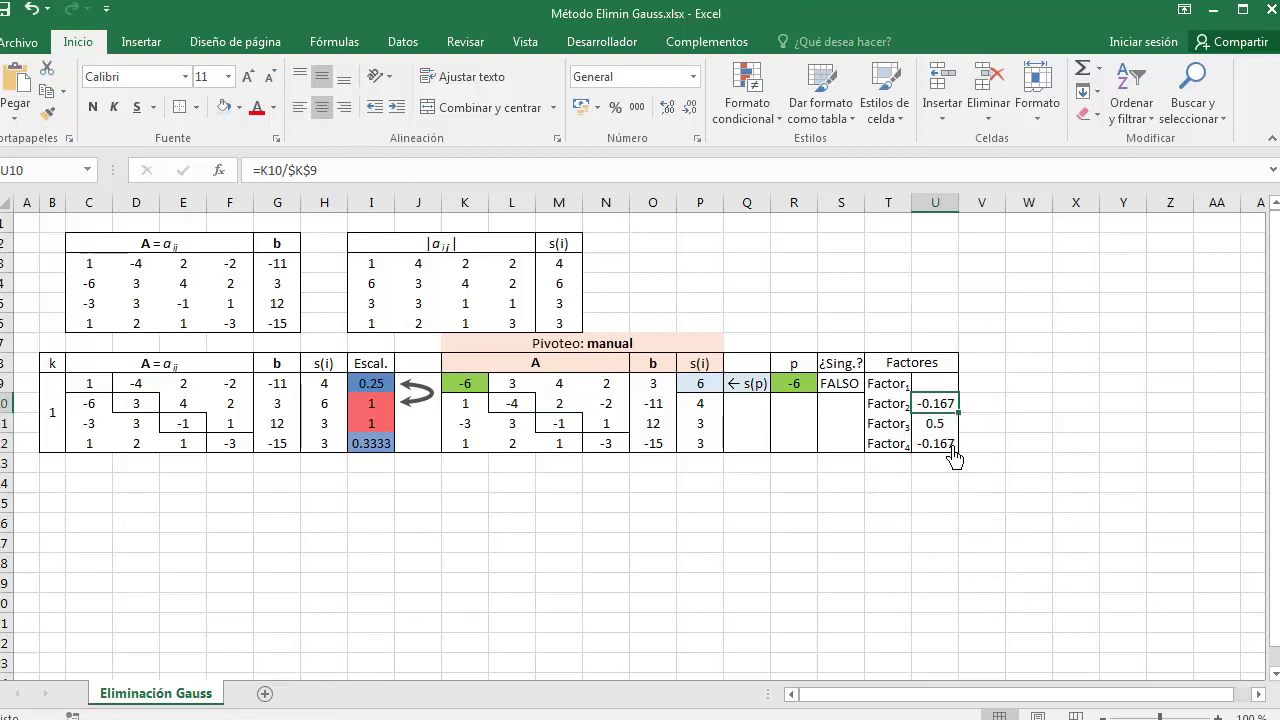
# Examine the factor formulas in U12, U11 and U10 to check which cells they reference.
pyautogui.doubleClick(953, 449)
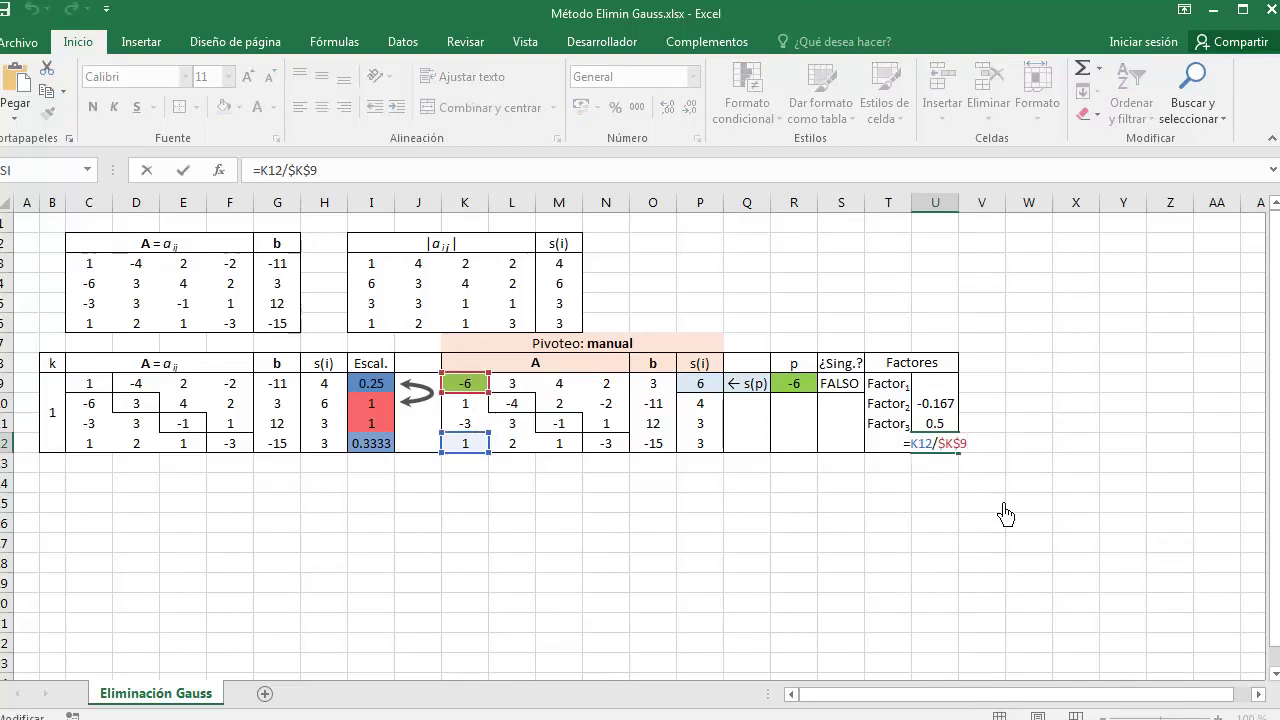
pyautogui.press('Escape')
pyautogui.press('Up')
pyautogui.press('F2')
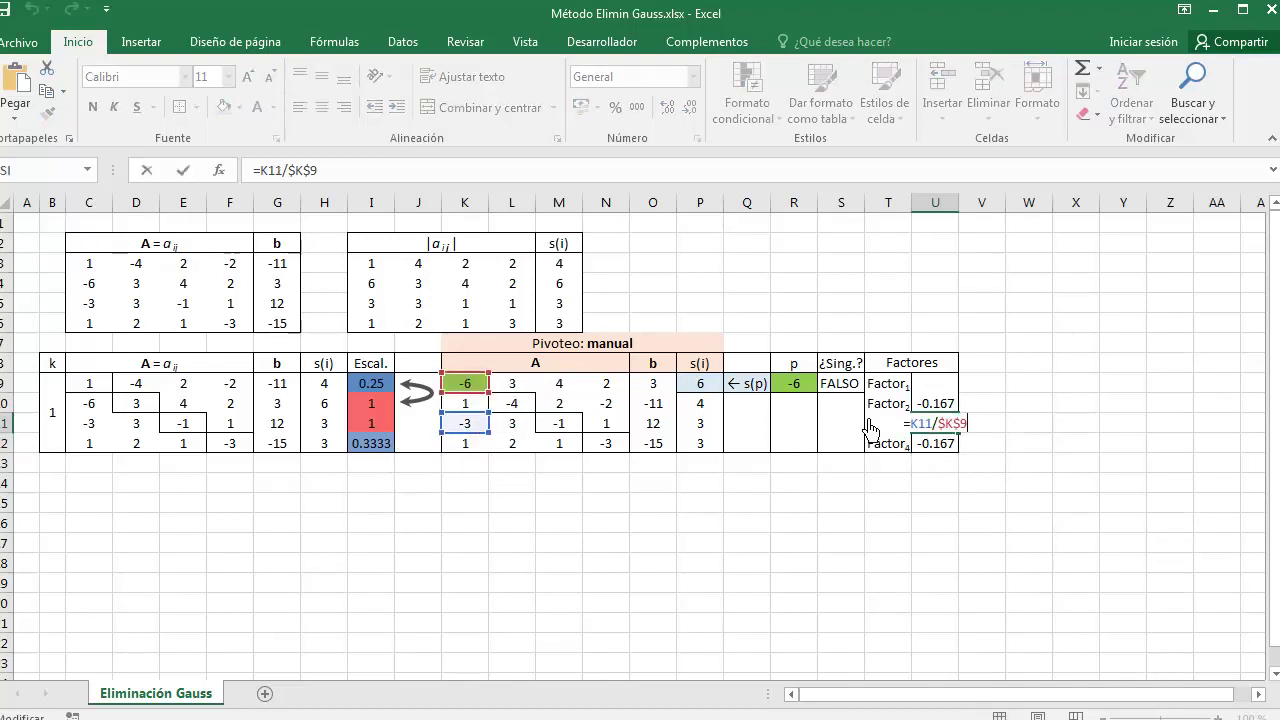
pyautogui.press('Escape')
pyautogui.press('Up')
pyautogui.press('F2')
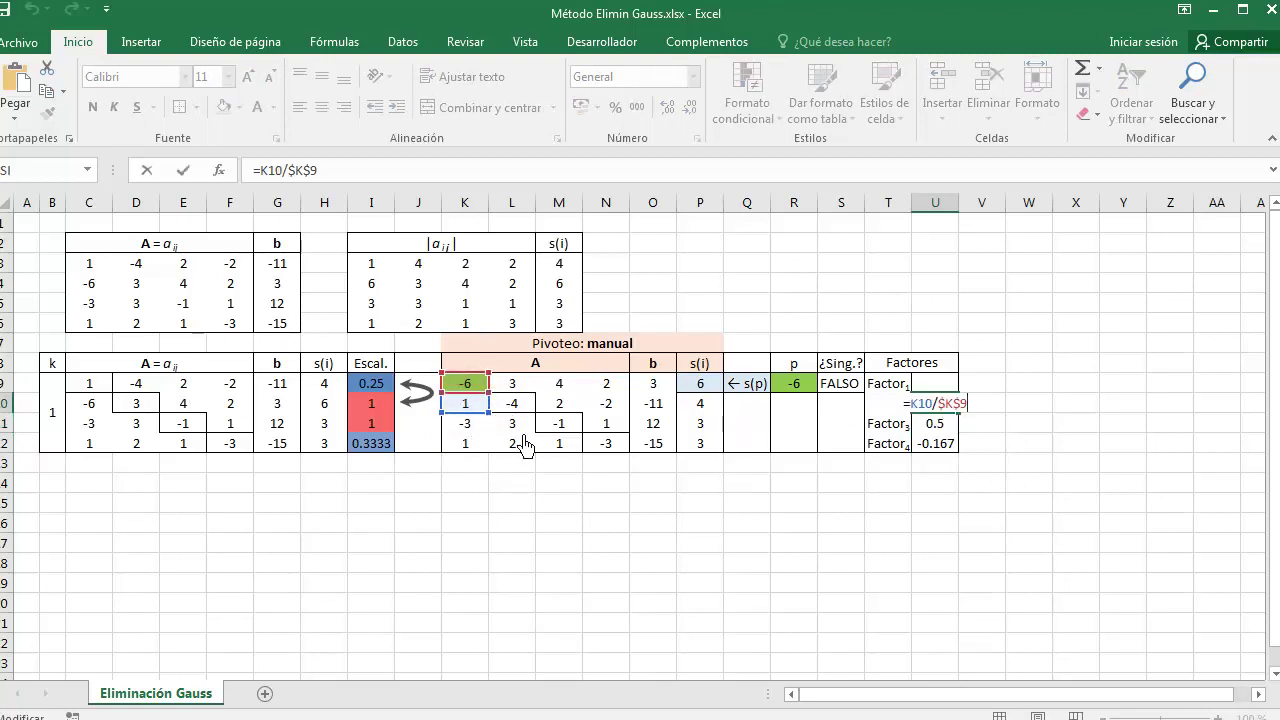
pyautogui.press('Escape')
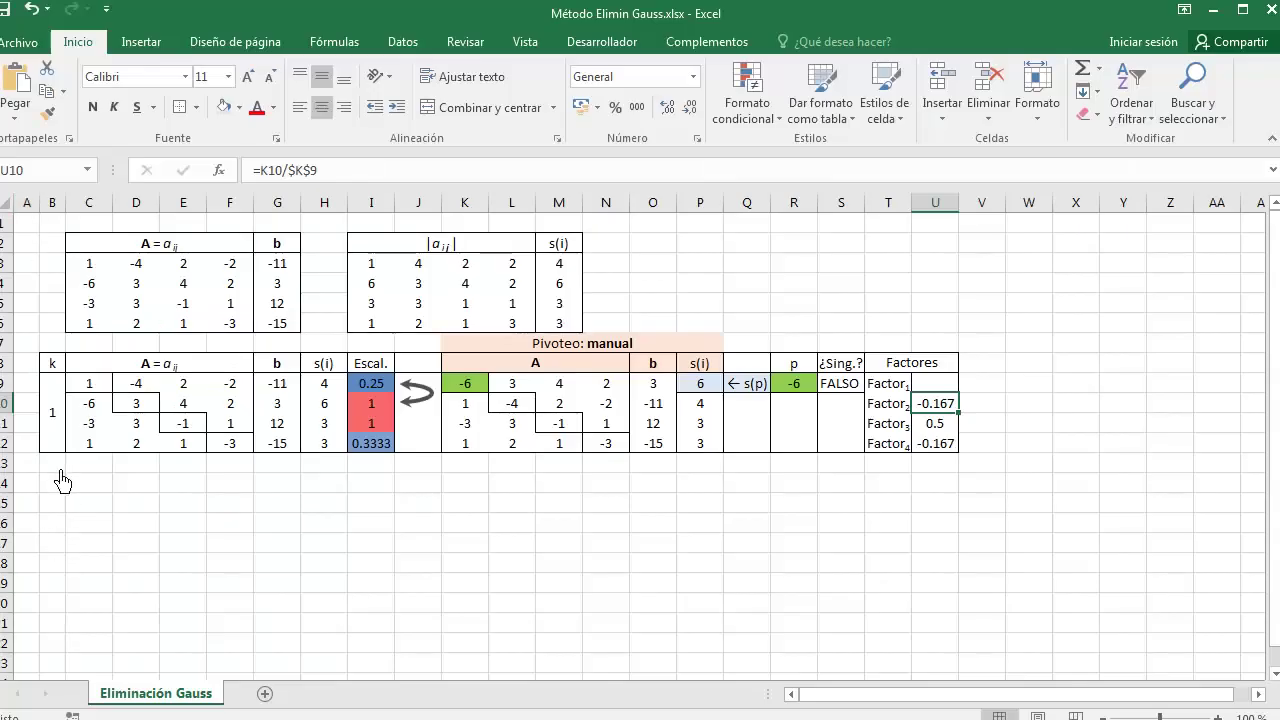
# Extend the k column with a merged block B13:B16 and give it k = 2 through a formula based on B9.
pyautogui.click(60, 440)
pyautogui.moveTo(66, 453); pyautogui.dragTo(70, 487)
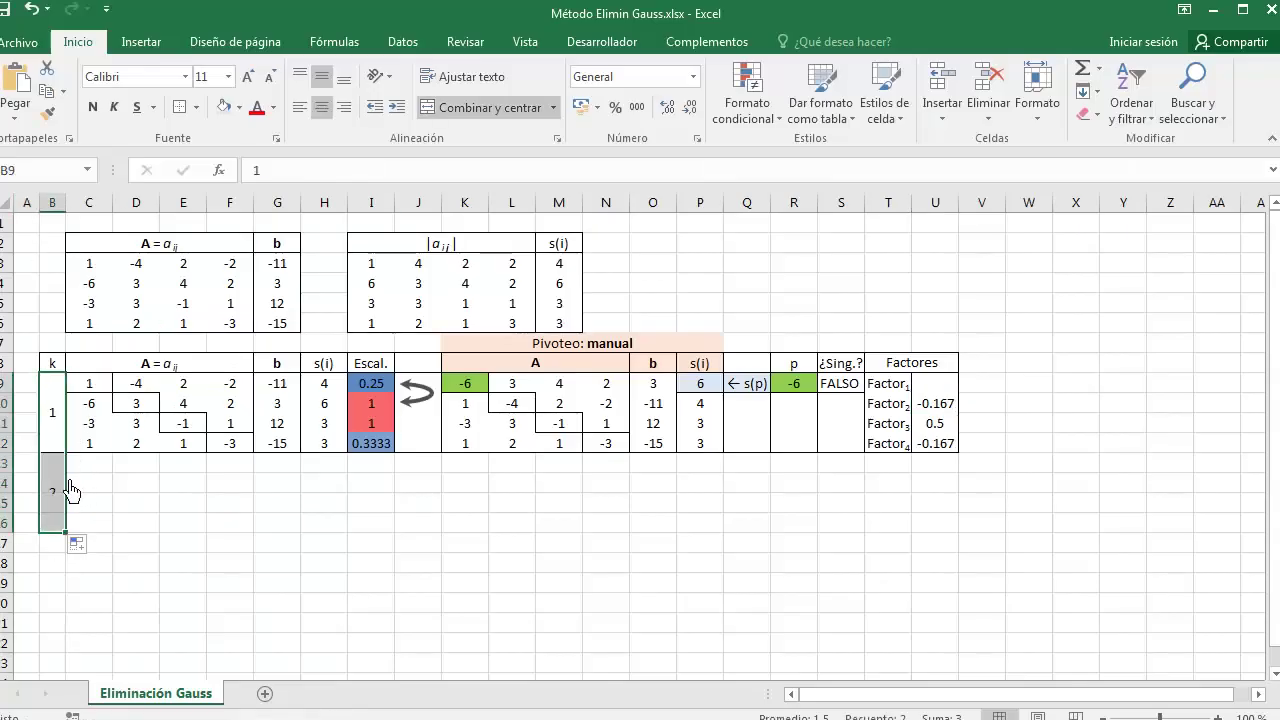
pyautogui.click(70, 487)
pyautogui.write('=B9-1')
pyautogui.press('Return')
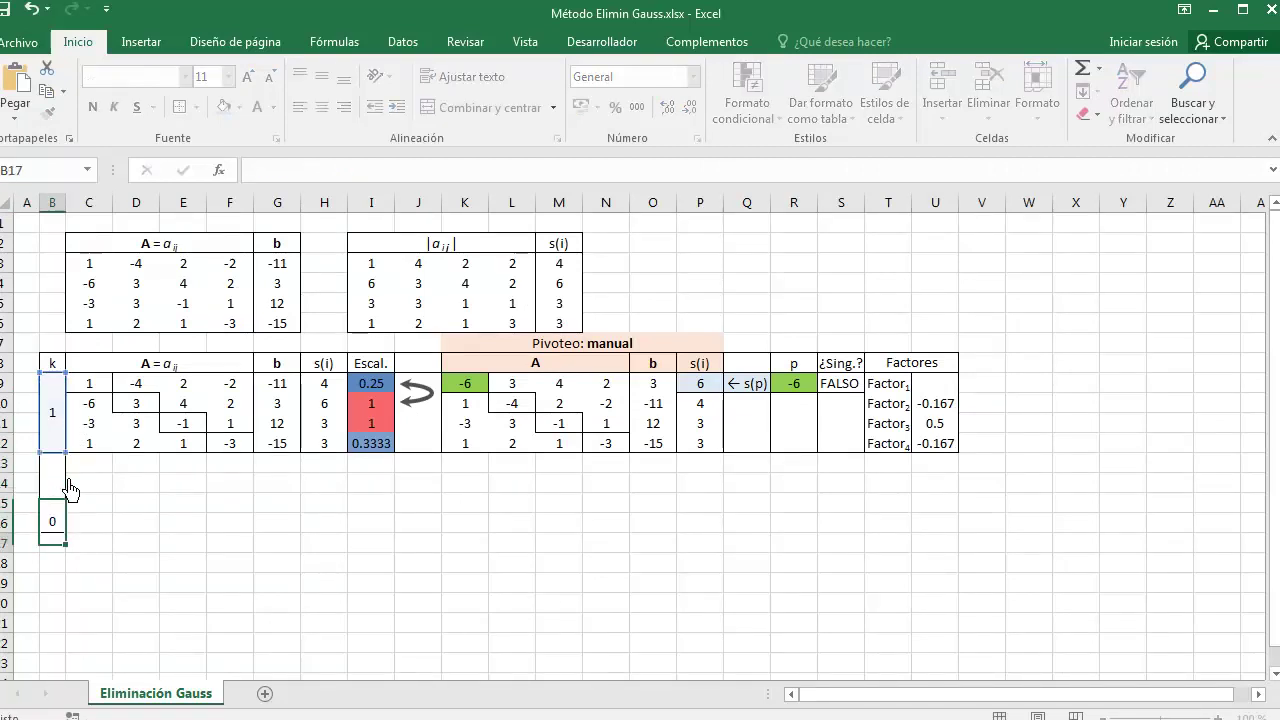
# Copy the formatting of the k = 1 matrix C9:G12 onto C13:G16.
pyautogui.moveTo(89, 384)
pyautogui.mouseDown()
pyautogui.moveTo(120, 406)
pyautogui.moveTo(314, 462)
pyautogui.mouseUp()
pyautogui.click(47, 112)
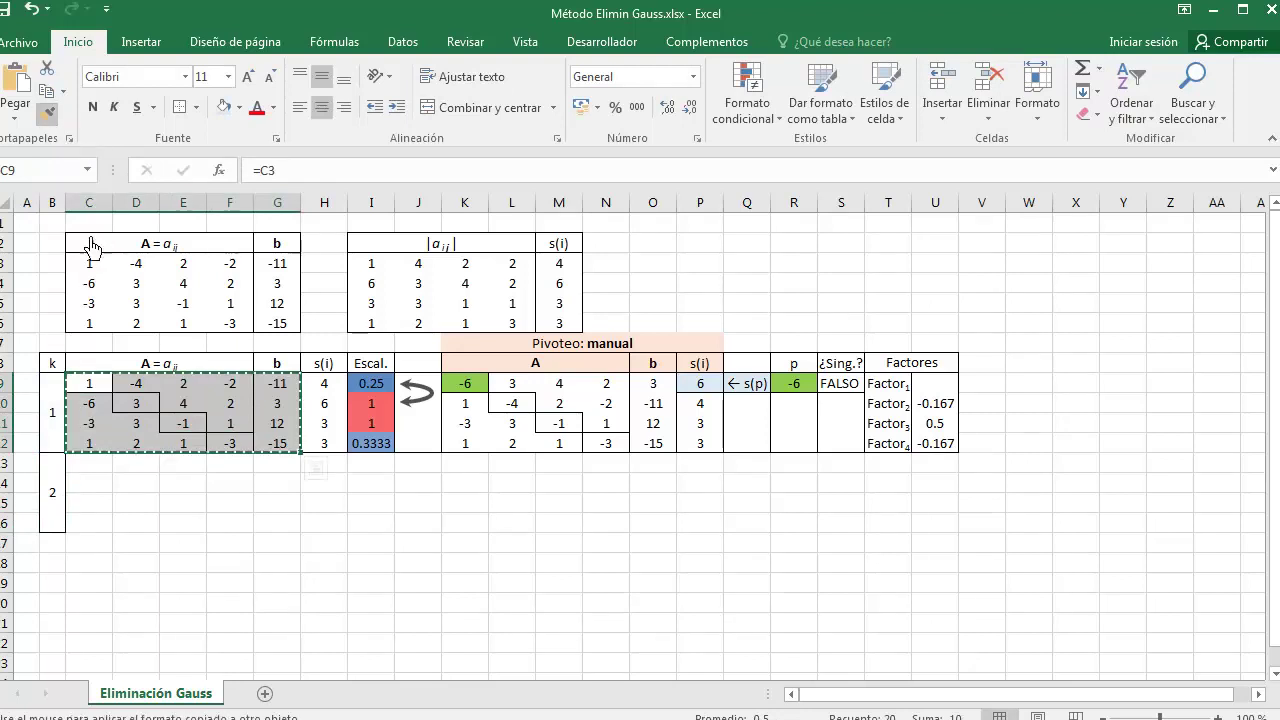
pyautogui.click(90, 470)
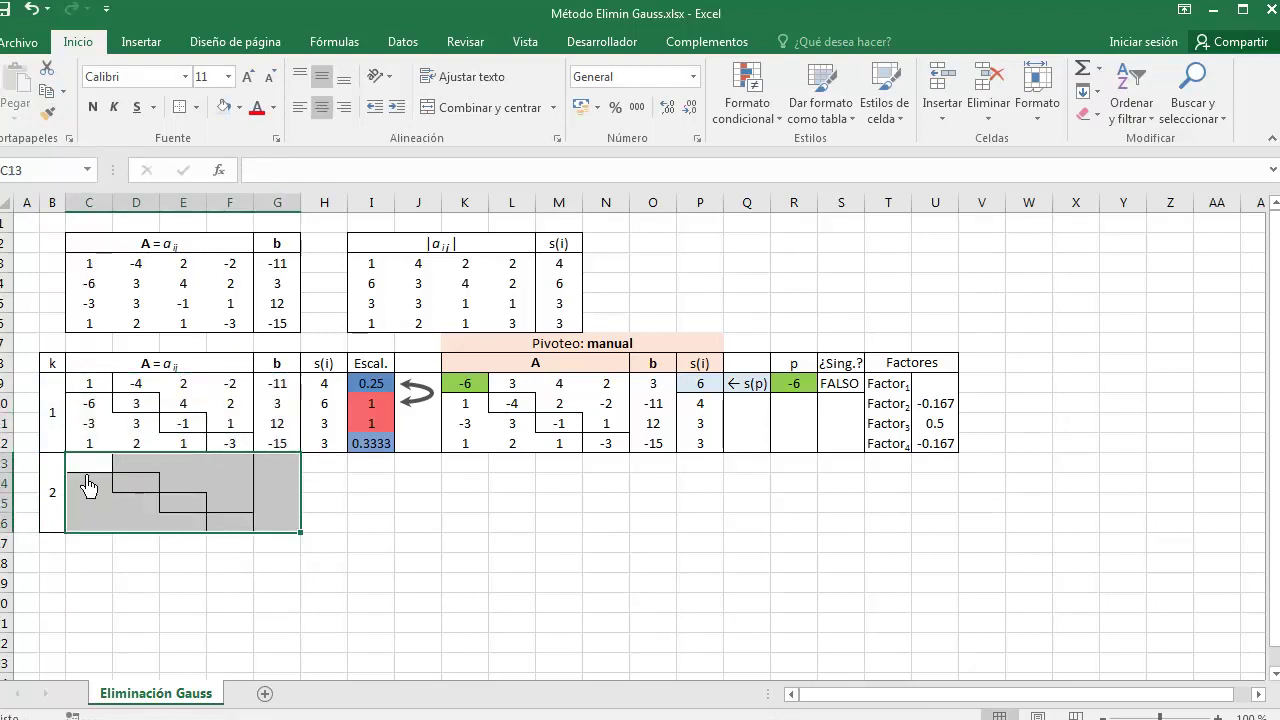
# Fill the first row of the k = 2 matrix, C13:G13, and the pivot row cells L9:O9 with light green.
pyautogui.moveTo(89, 463)
pyautogui.mouseDown()
pyautogui.moveTo(350, 478)
pyautogui.moveTo(304, 480)
pyautogui.mouseUp()
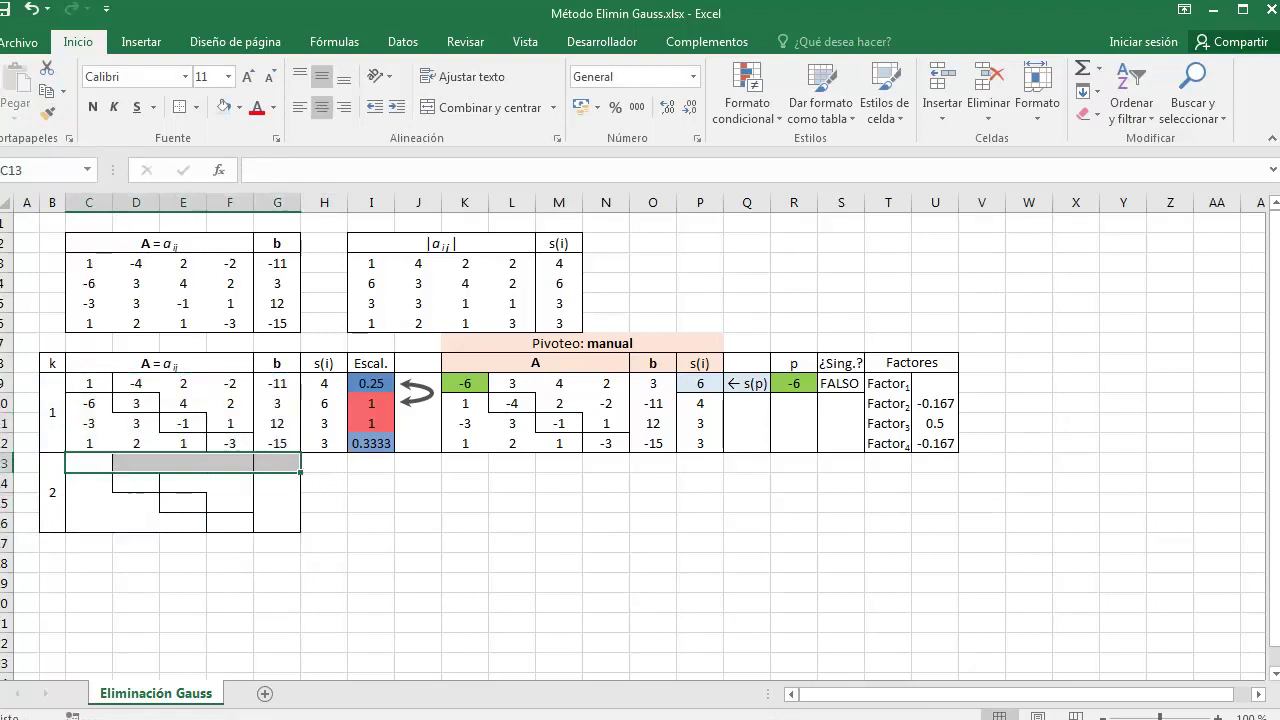
pyautogui.click(238, 107)
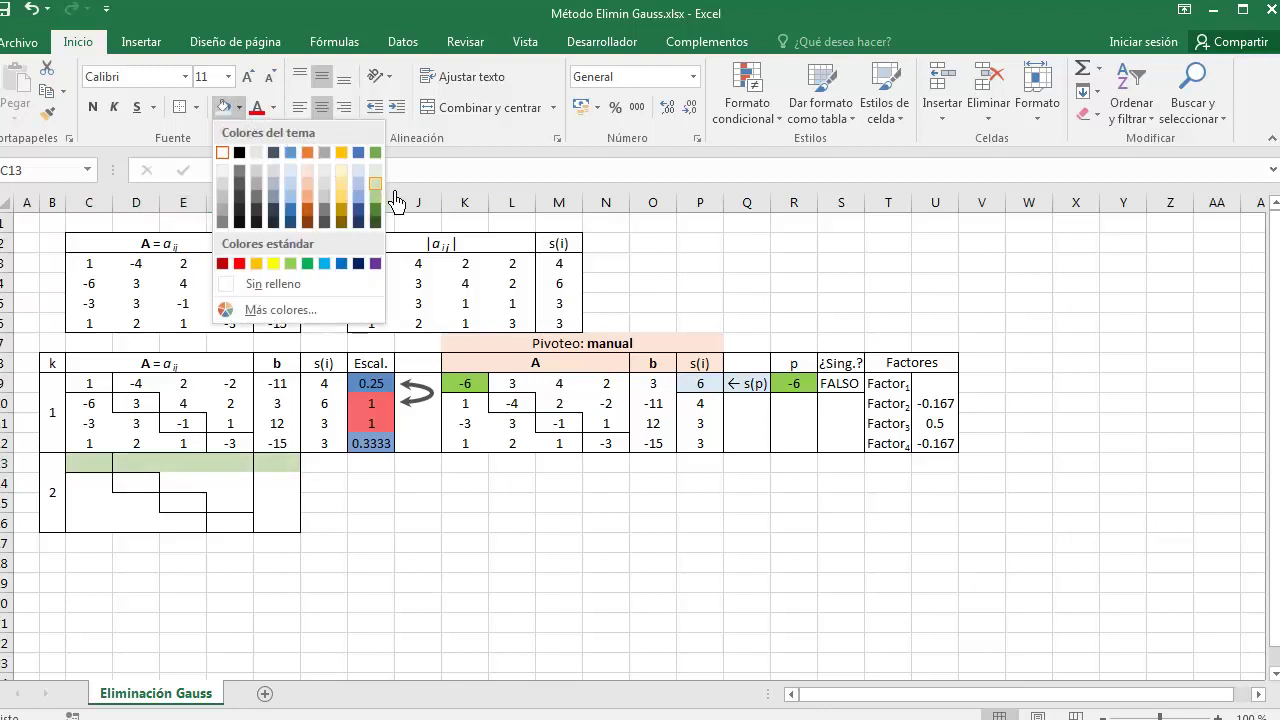
pyautogui.click(375, 183)
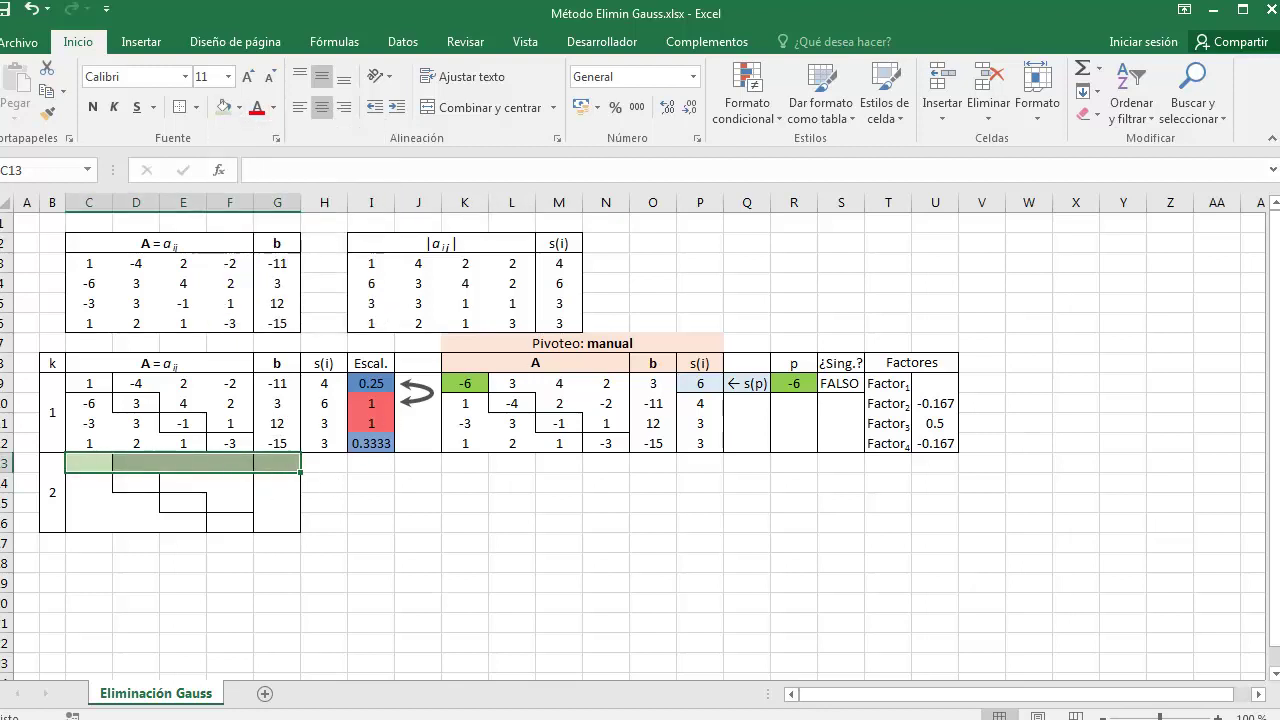
pyautogui.moveTo(525, 390); pyautogui.dragTo(653, 384)
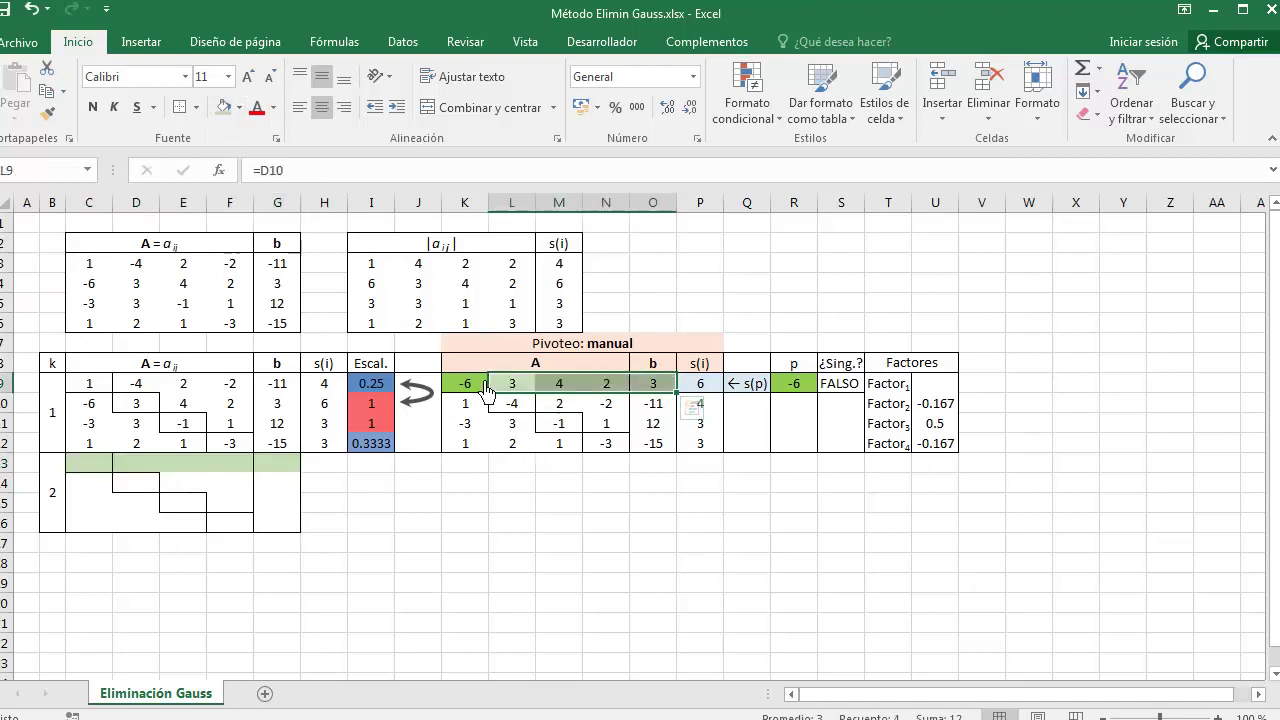
# Copy the pivot row K9:O9 and paste it as links into C13:G13.
pyautogui.moveTo(475, 395); pyautogui.dragTo(655, 390)
pyautogui.hotkey('ctrl', 'c')
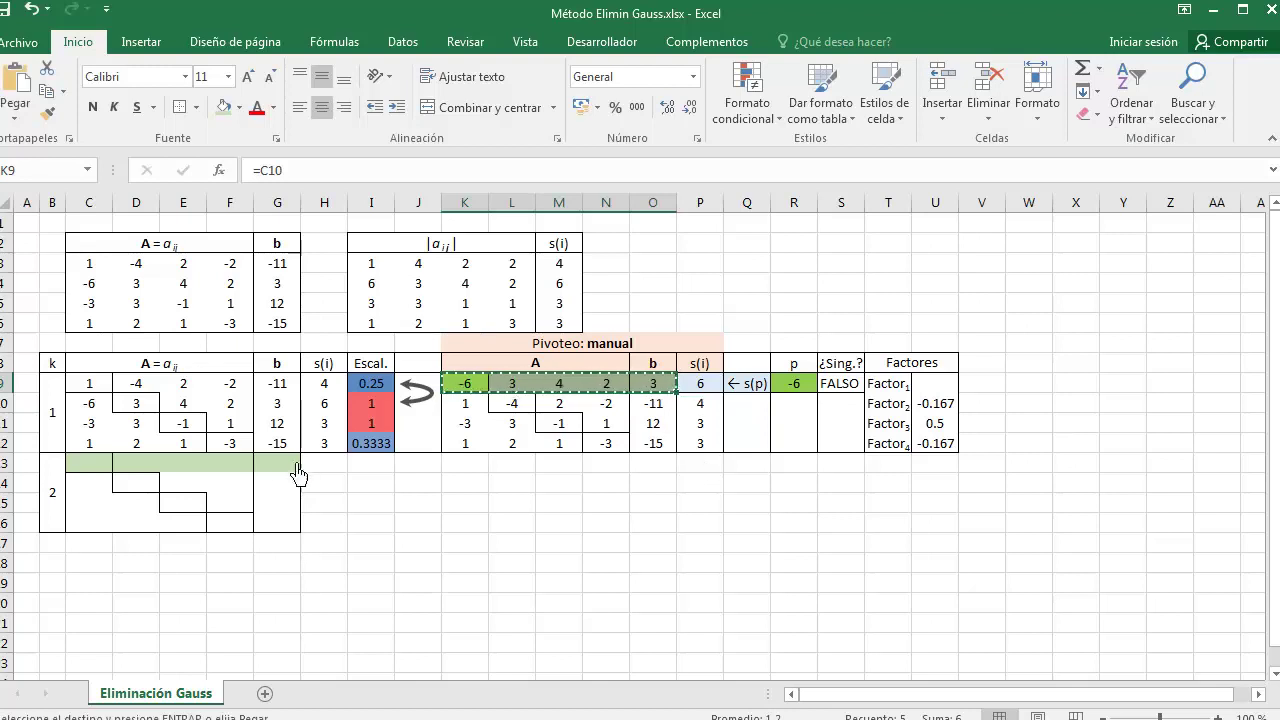
pyautogui.moveTo(96, 464); pyautogui.dragTo(277, 470)
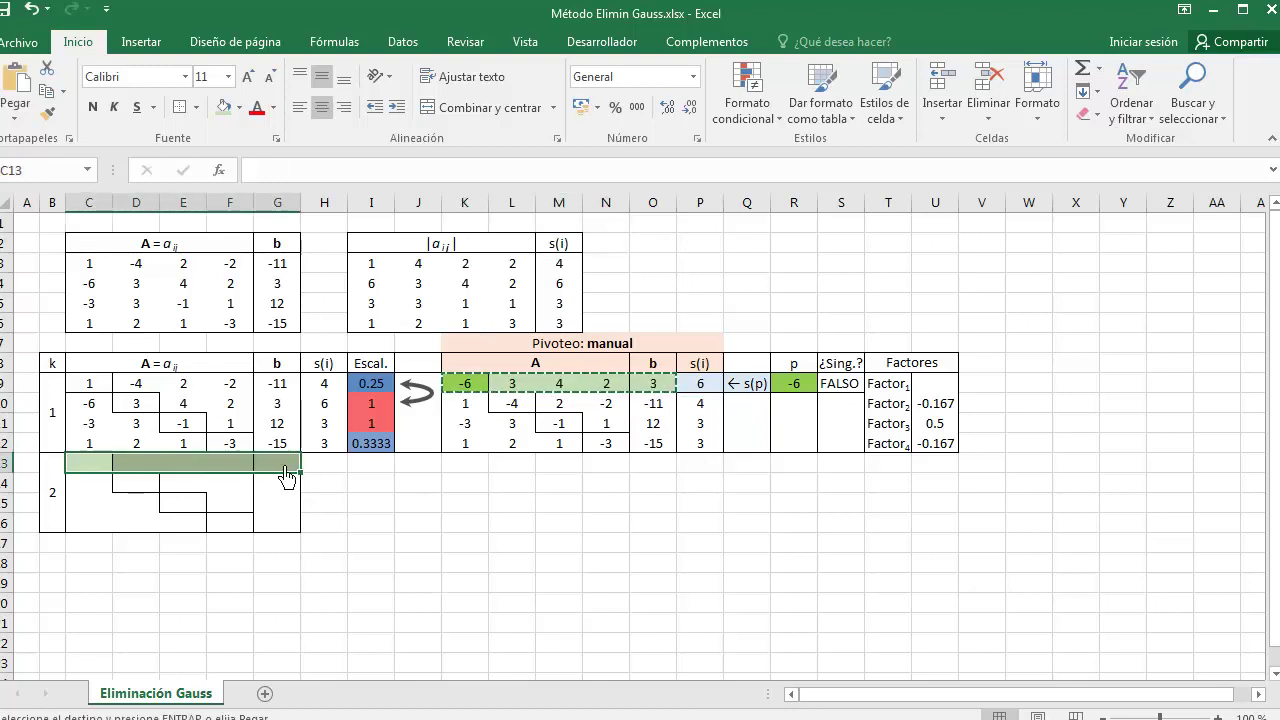
pyautogui.rightClick(280, 470)
pyautogui.click(463, 149)
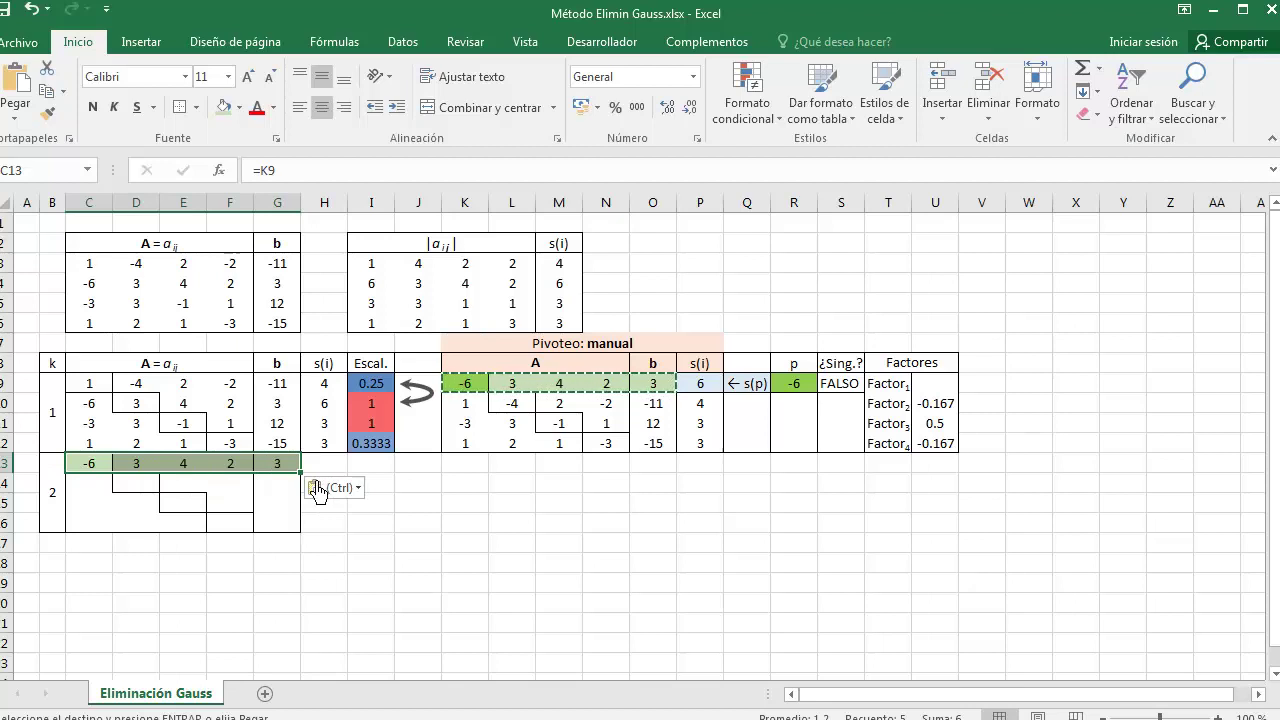
# Fill the remaining rows of the k = 2 matrix, C14:G16, with light blue.
pyautogui.click(102, 488)
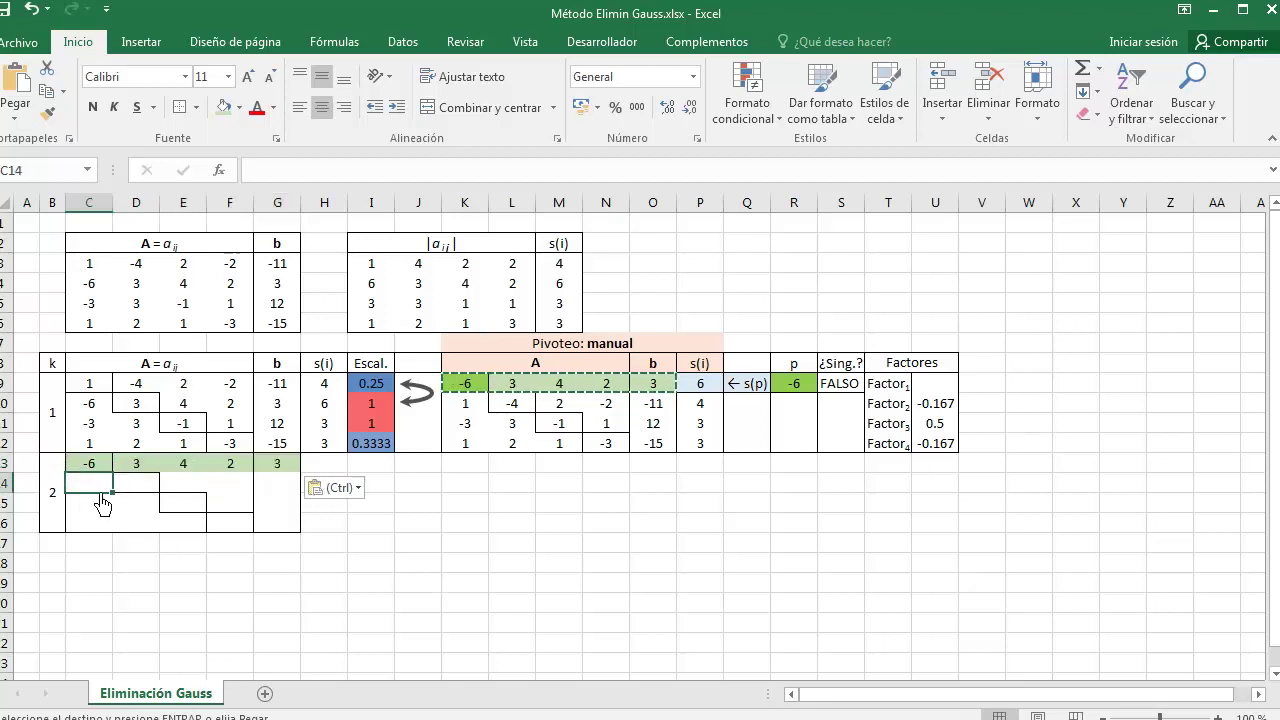
pyautogui.moveTo(110, 503); pyautogui.dragTo(282, 525)
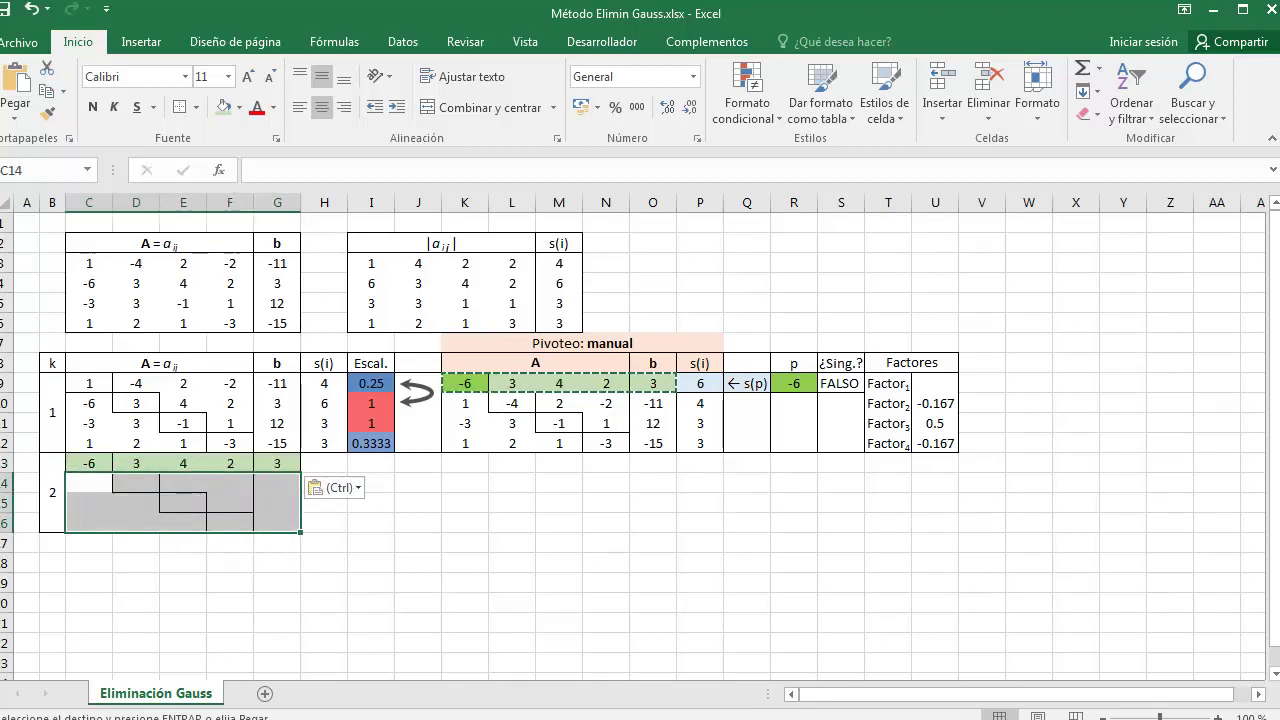
pyautogui.click(239, 107)
pyautogui.click(290, 186)
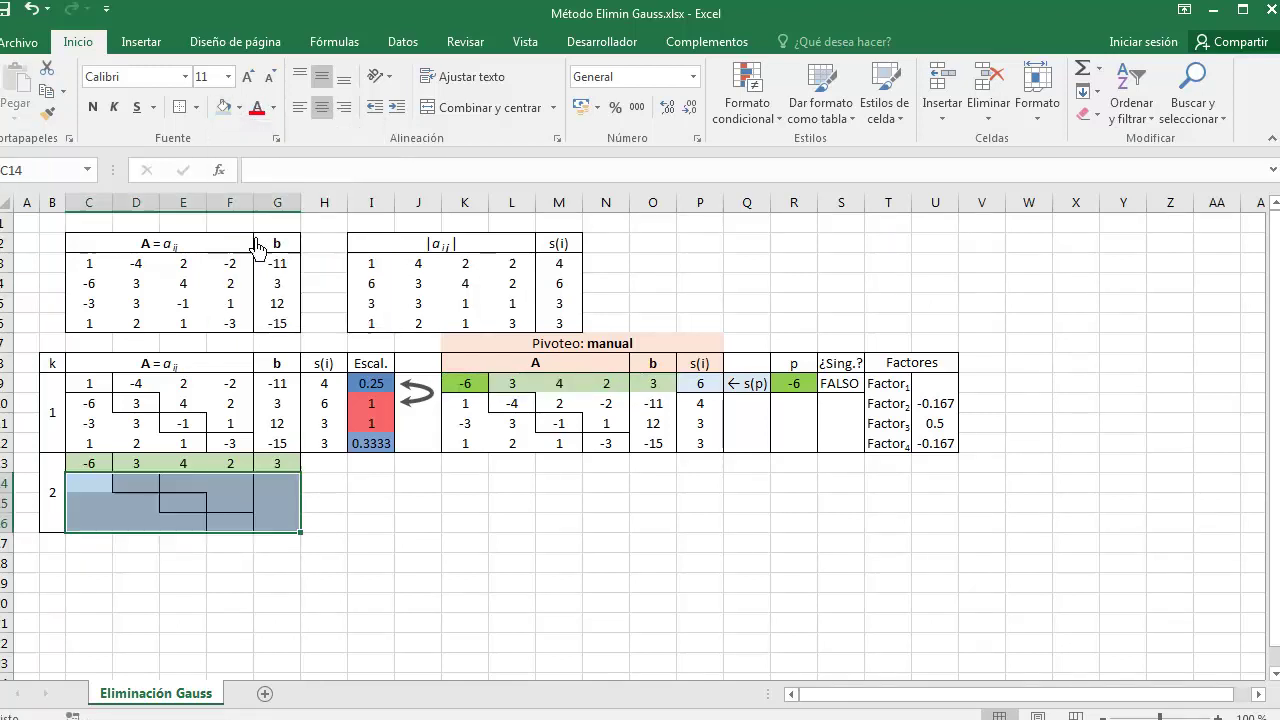
# Left-align C14 and enter the elimination formula =K10-K$9*$U10 in it.
pyautogui.click(109, 488)
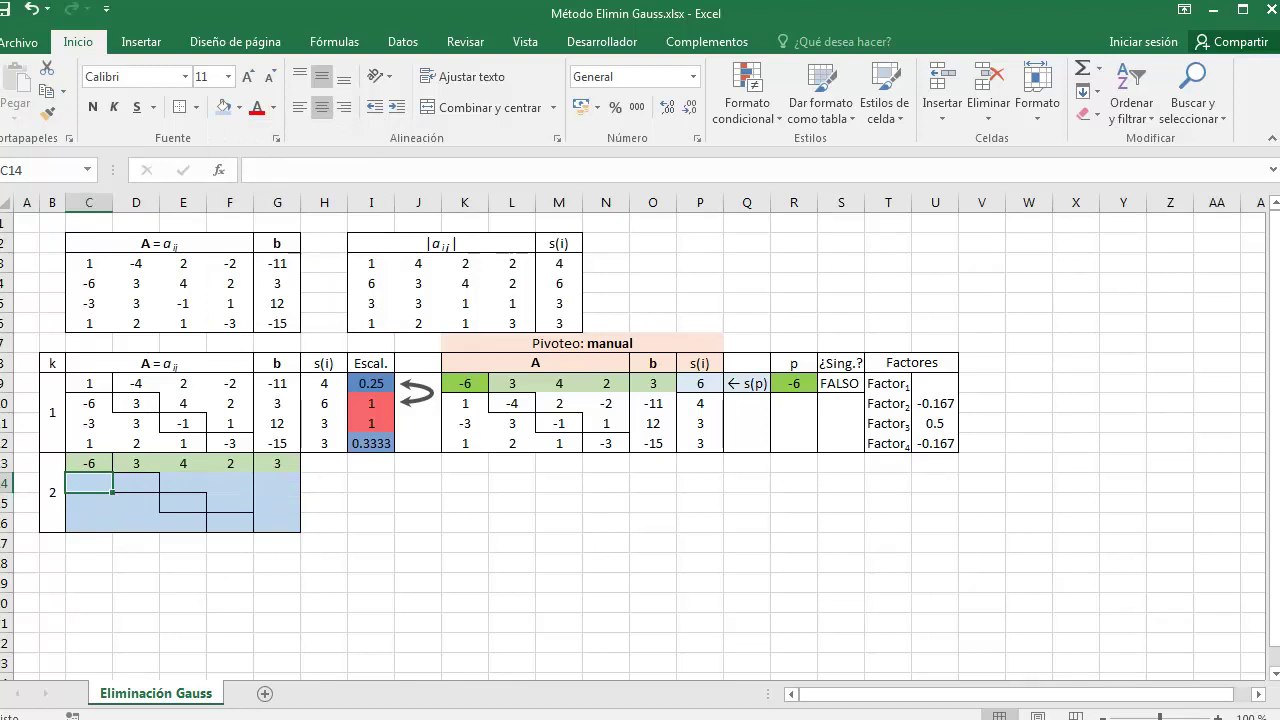
pyautogui.click(299, 107)
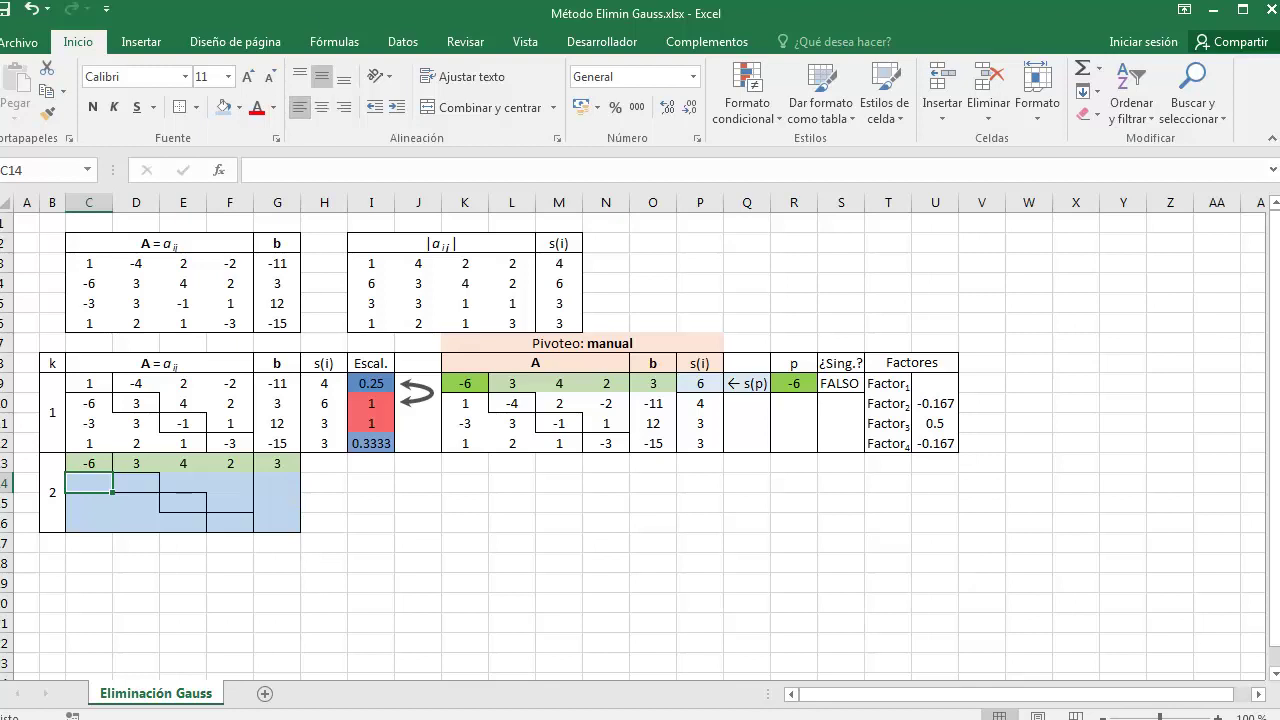
pyautogui.write('=K10-K$9*$U10')
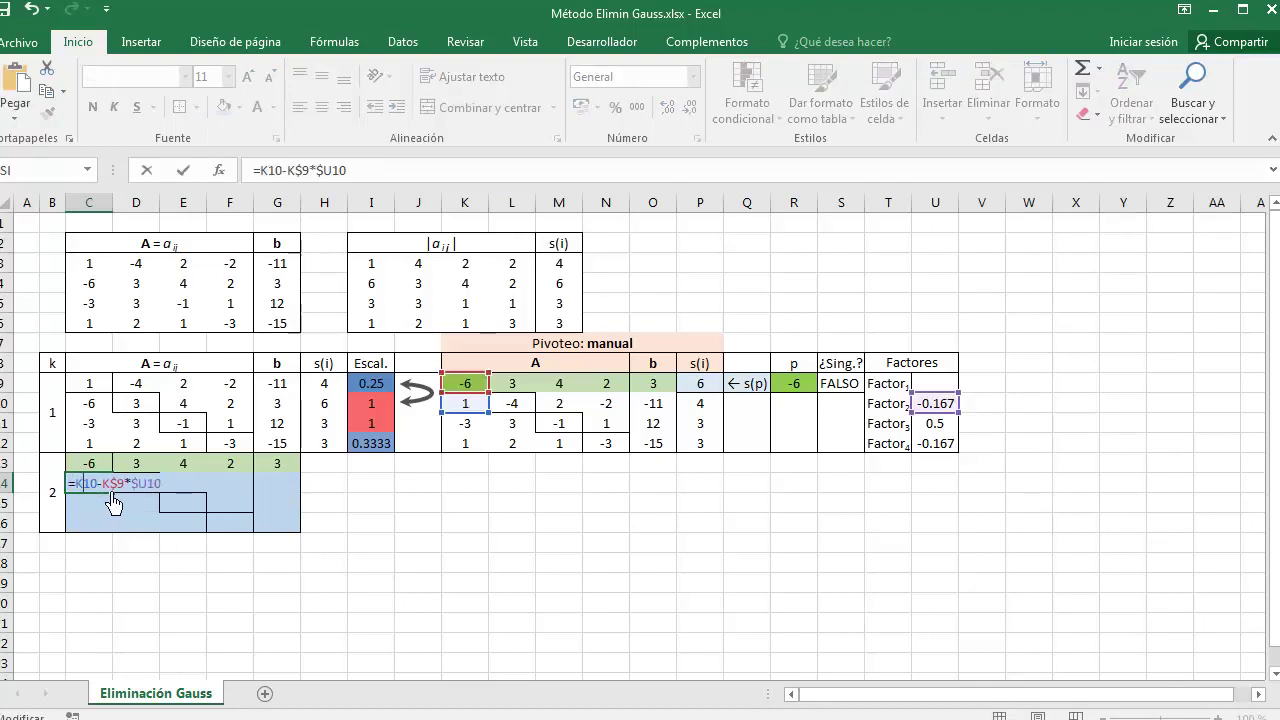
pyautogui.moveTo(76, 495); pyautogui.dragTo(116, 500)
pyautogui.press('Return')
pyautogui.press('Up')
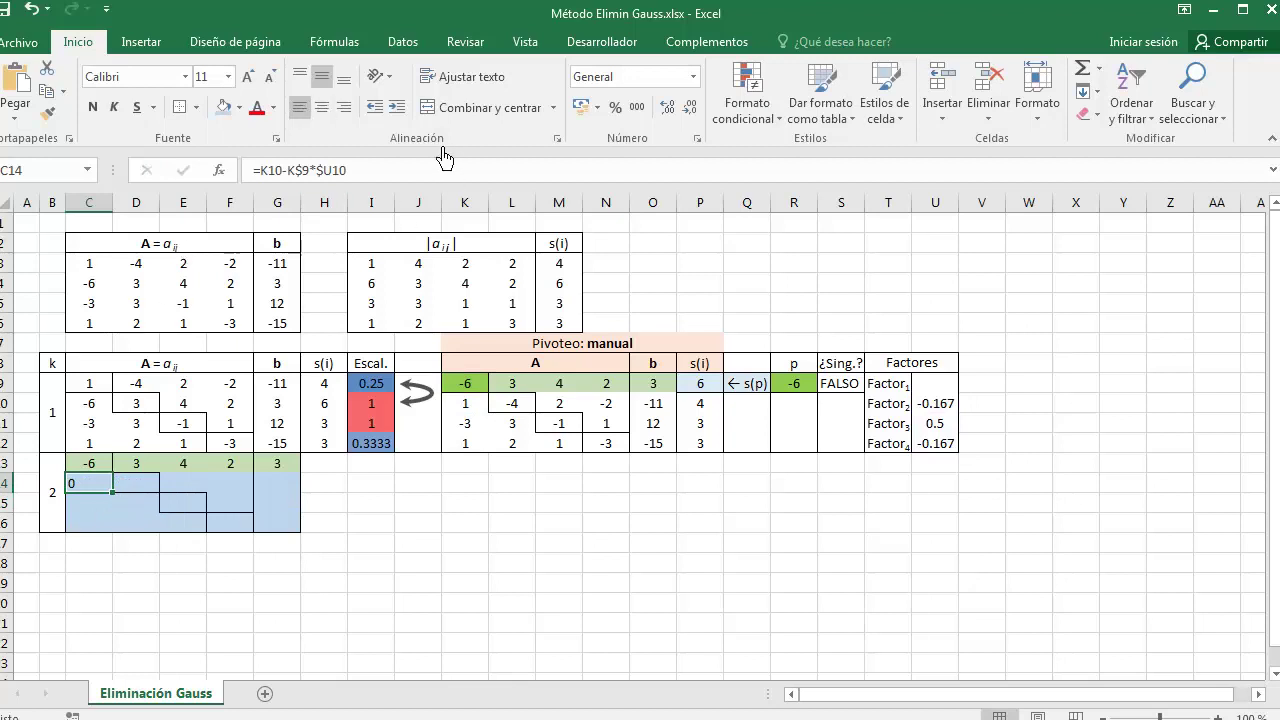
# Centre C14 and fill its formula across to G14 and down to row 16 without formatting.
pyautogui.click(321, 107)
pyautogui.moveTo(113, 493); pyautogui.dragTo(300, 500)
pyautogui.click(318, 505)
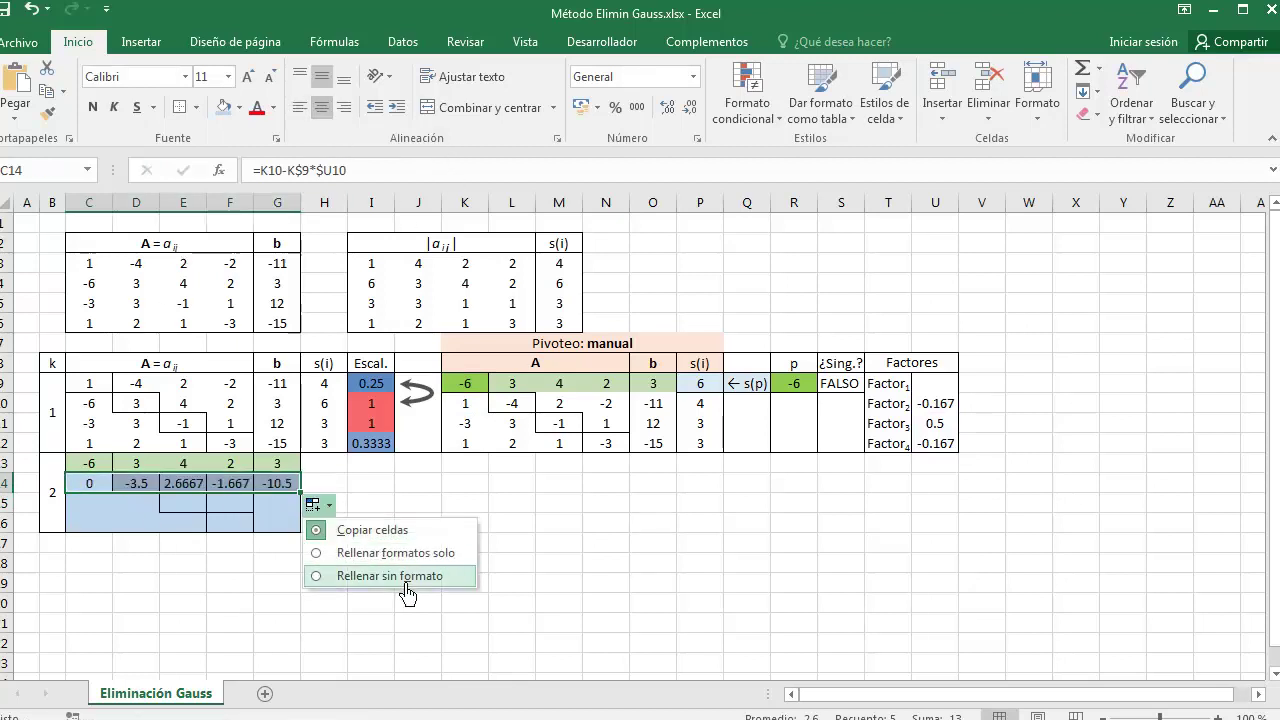
pyautogui.click(316, 505)
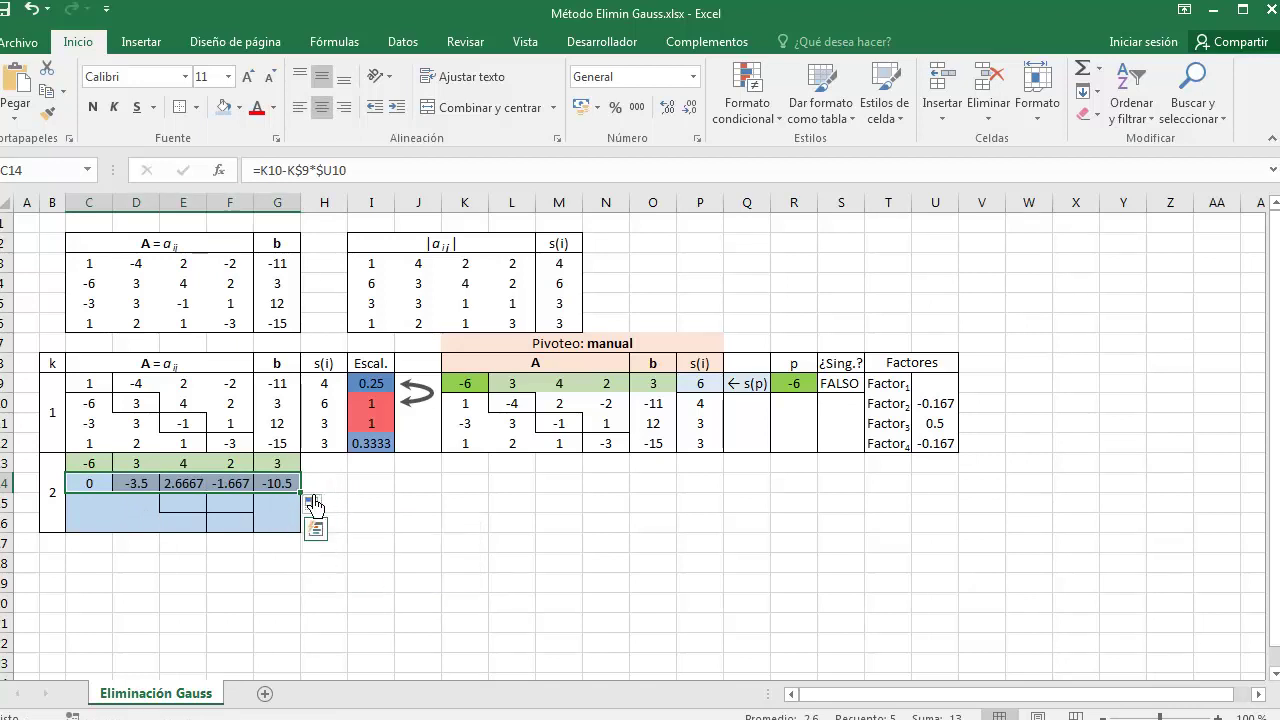
pyautogui.moveTo(300, 493); pyautogui.dragTo(306, 533)
pyautogui.click(318, 545)
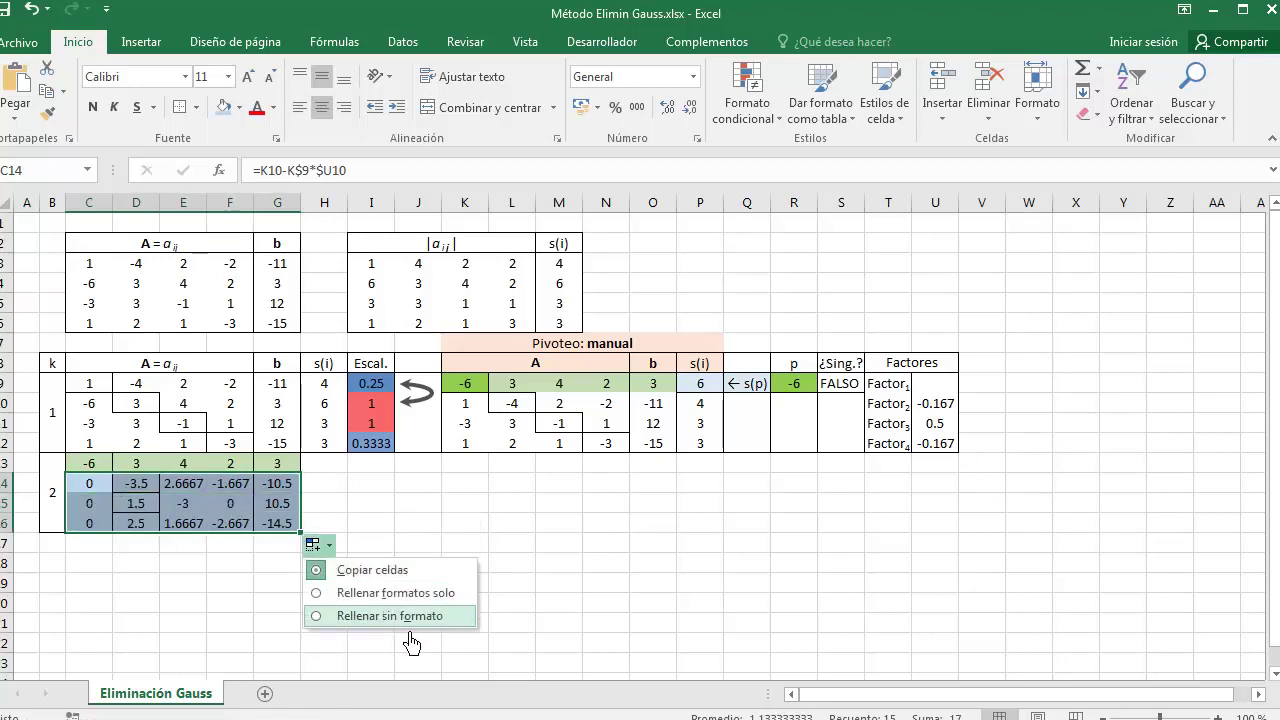
pyautogui.click(390, 616)
# Examine the elimination formulas in E16, D15, F15 and F16 to check which cells they reference.
pyautogui.click(184, 528)
pyautogui.doubleClick(184, 528)
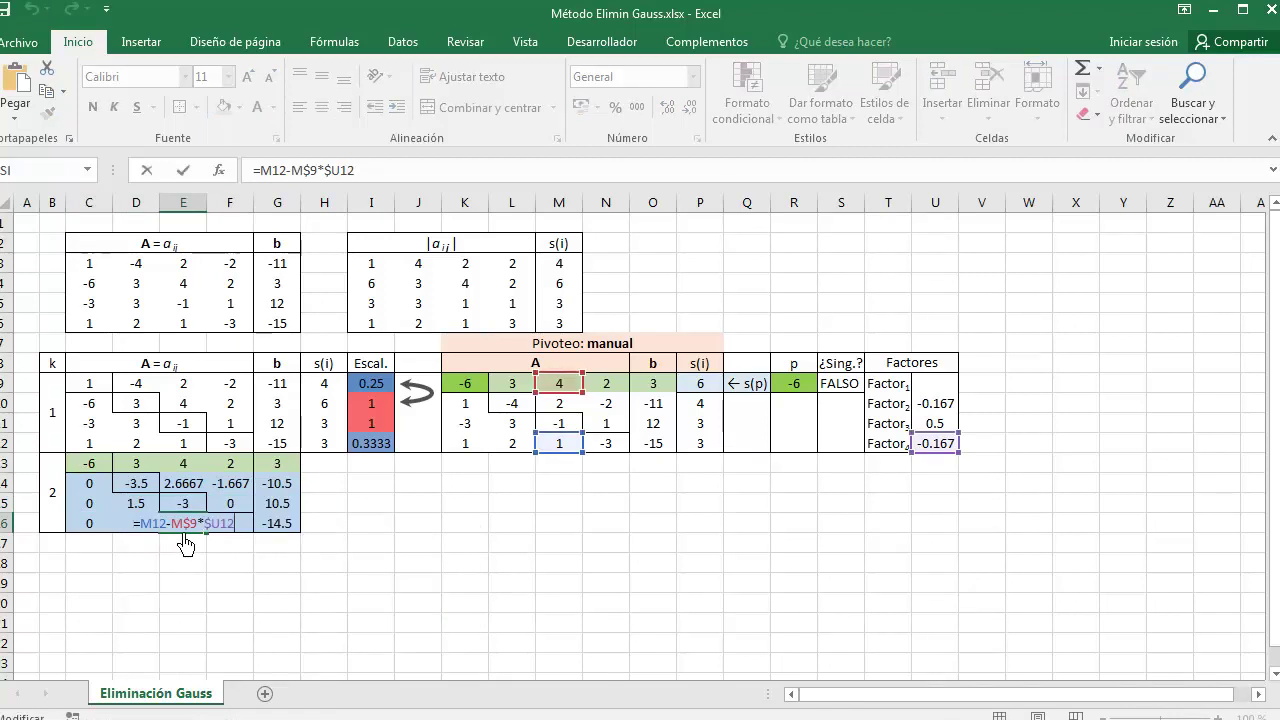
pyautogui.press('Escape')
pyautogui.moveTo(113, 486); pyautogui.dragTo(112, 520)
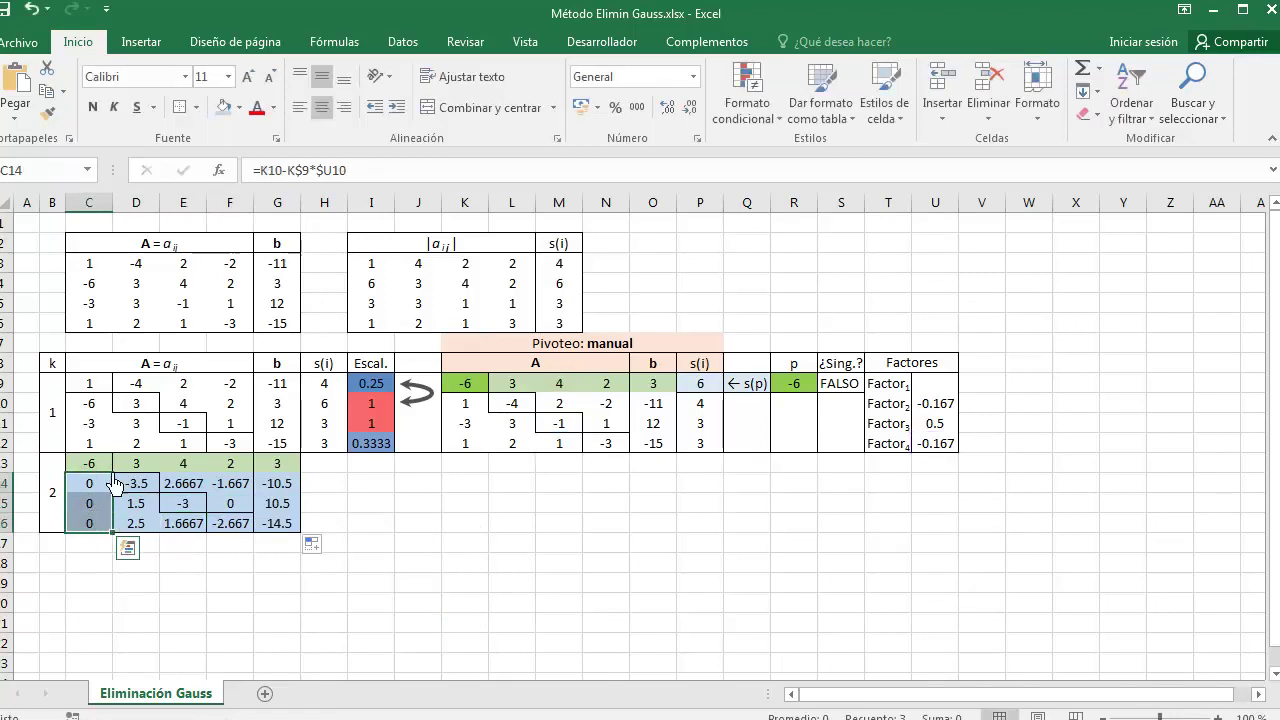
pyautogui.doubleClick(150, 508)
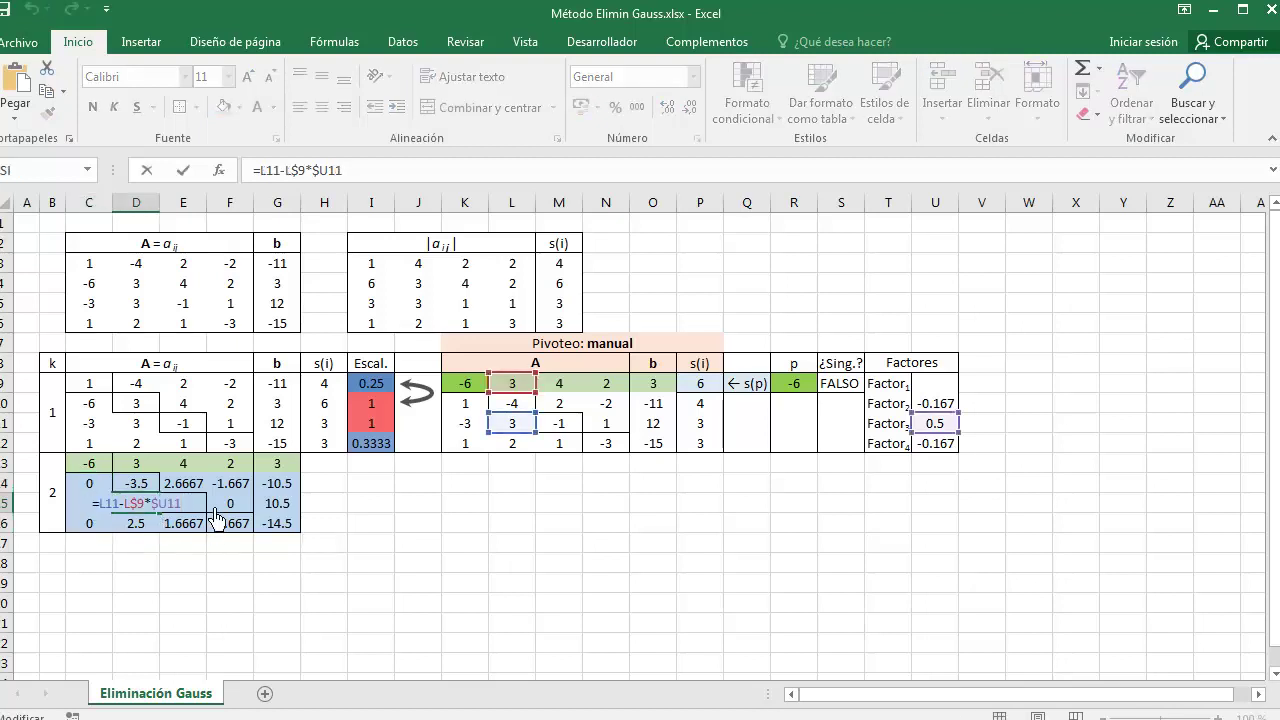
pyautogui.press('Escape')
pyautogui.doubleClick(220, 506)
pyautogui.press('Escape')
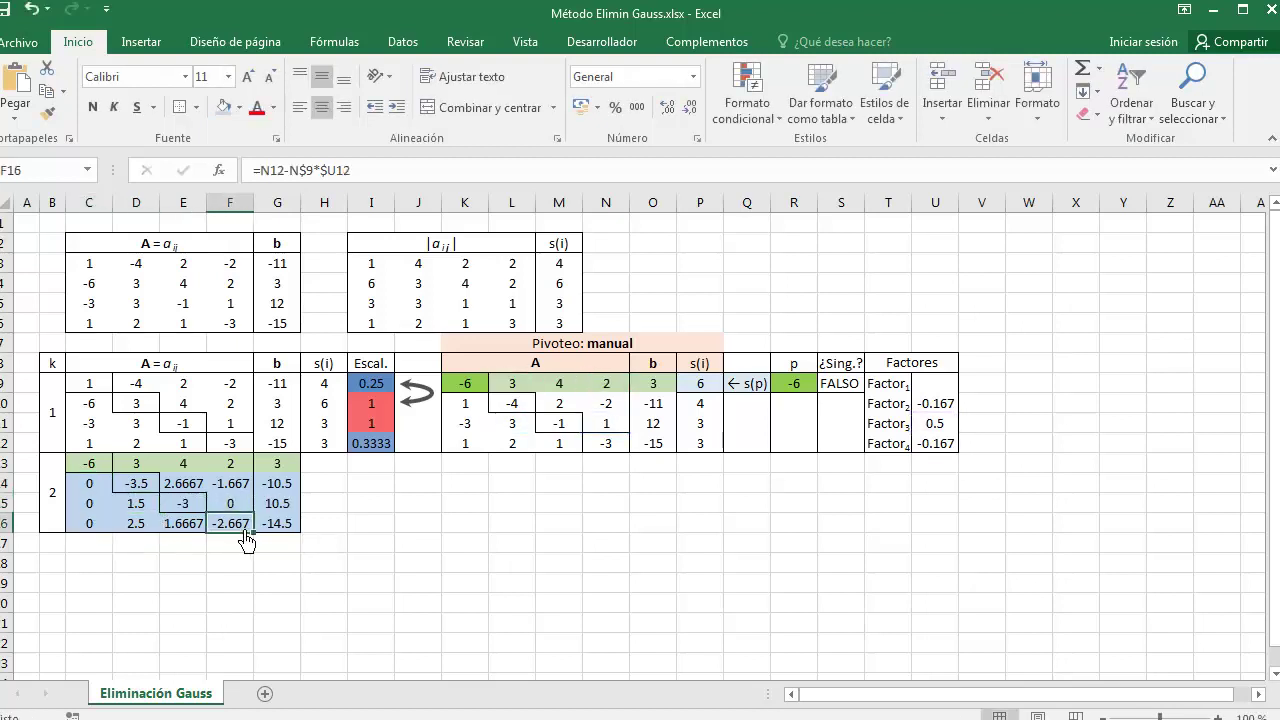
pyautogui.doubleClick(245, 525)
pyautogui.press('Escape')
pyautogui.click(30, 224)
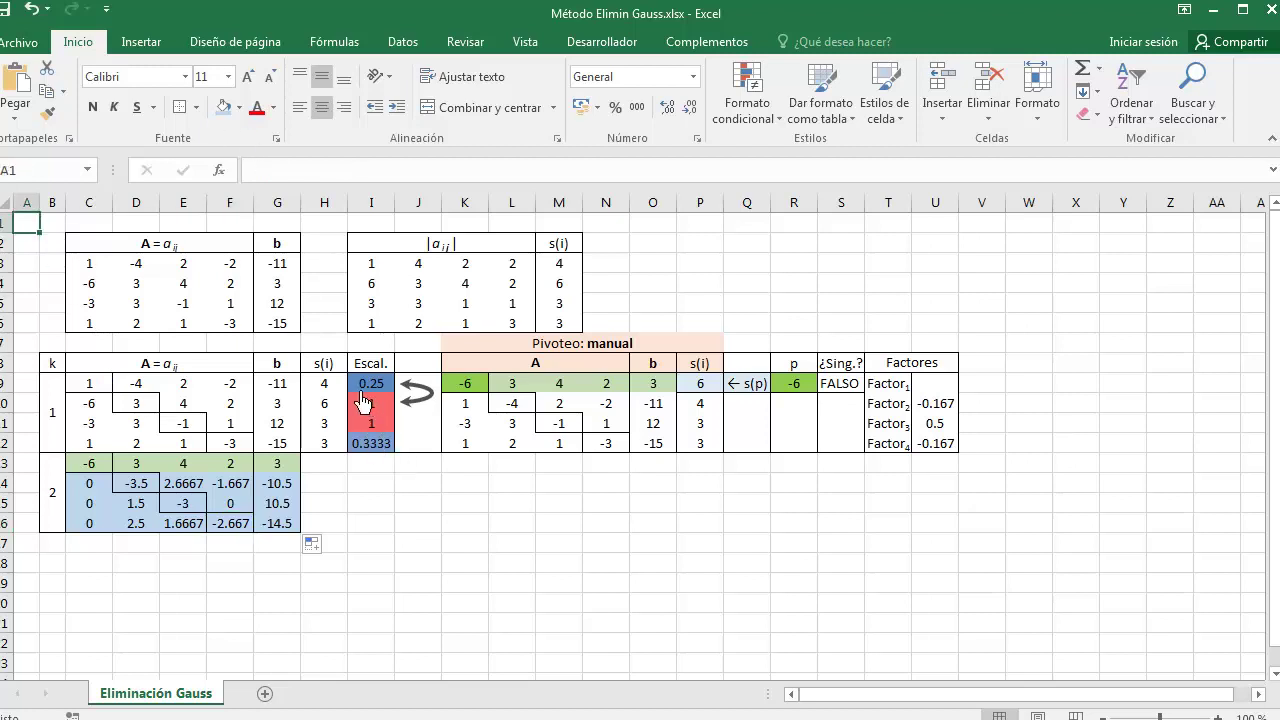
# Copy the formatting of the s(i) cells H9:H12 onto H13:H16.
pyautogui.moveTo(324, 383); pyautogui.dragTo(324, 443)
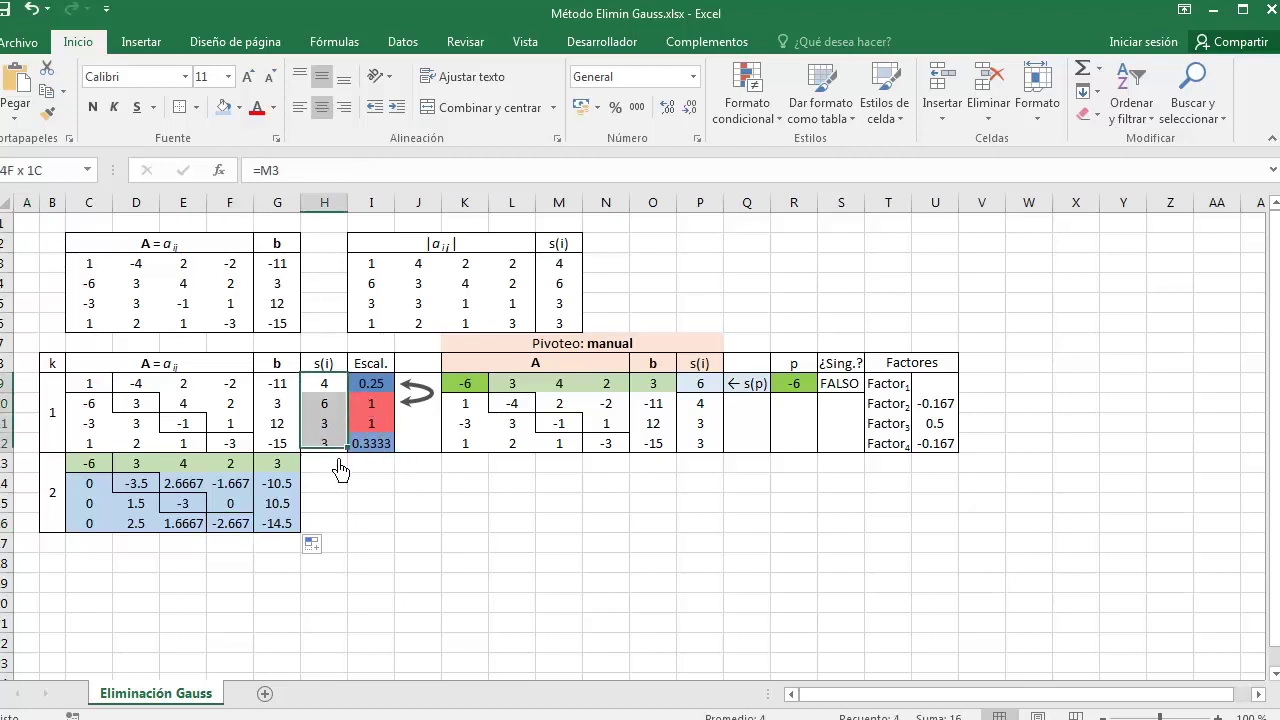
pyautogui.click(47, 115)
pyautogui.moveTo(330, 465); pyautogui.dragTo(324, 523)
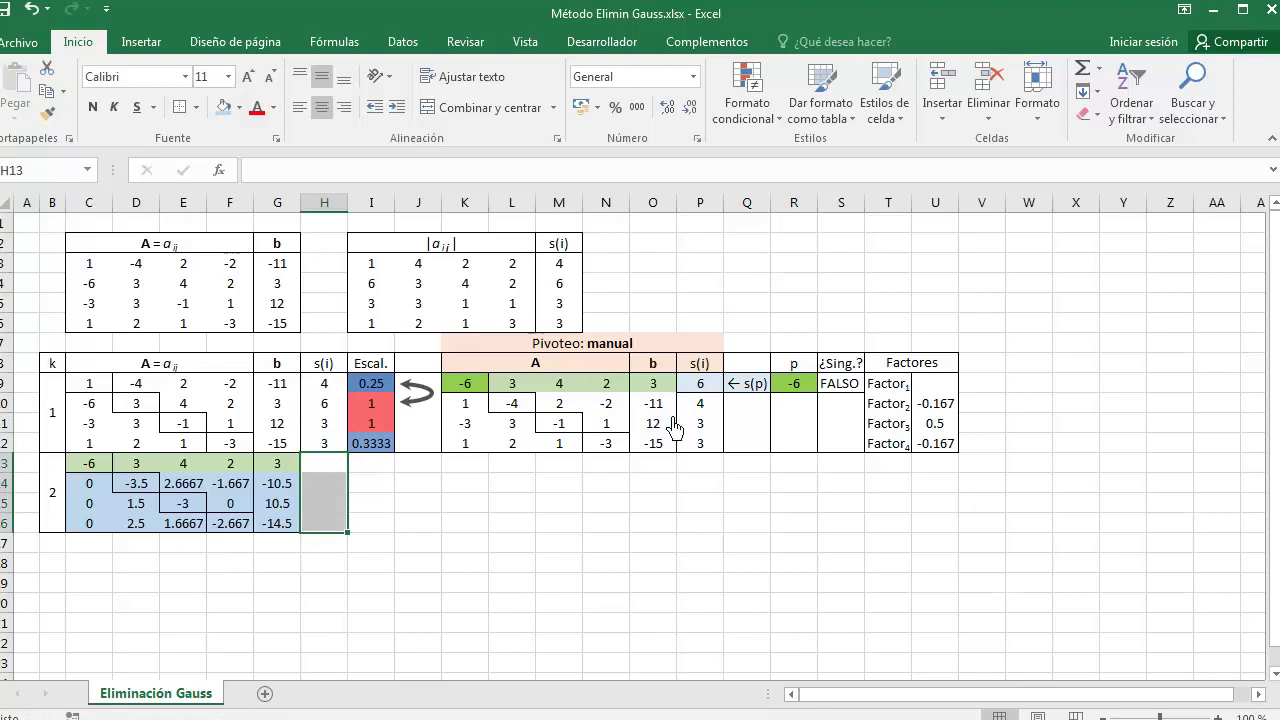
# Paste the pivoted s(i) values P9:P12 as links into H13:H16 and check the references in H14:H16.
pyautogui.moveTo(705, 390); pyautogui.dragTo(706, 440)
pyautogui.hotkey('ctrl', 'c')
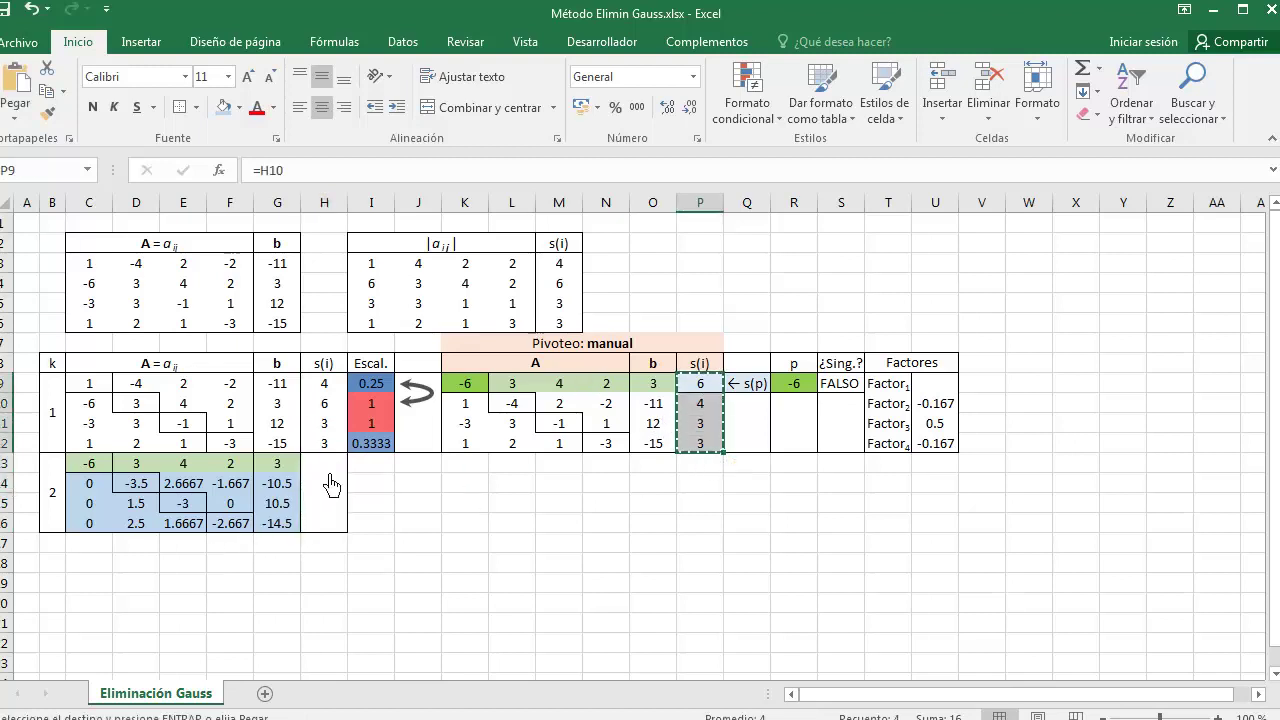
pyautogui.rightClick(334, 469)
pyautogui.click(514, 152)
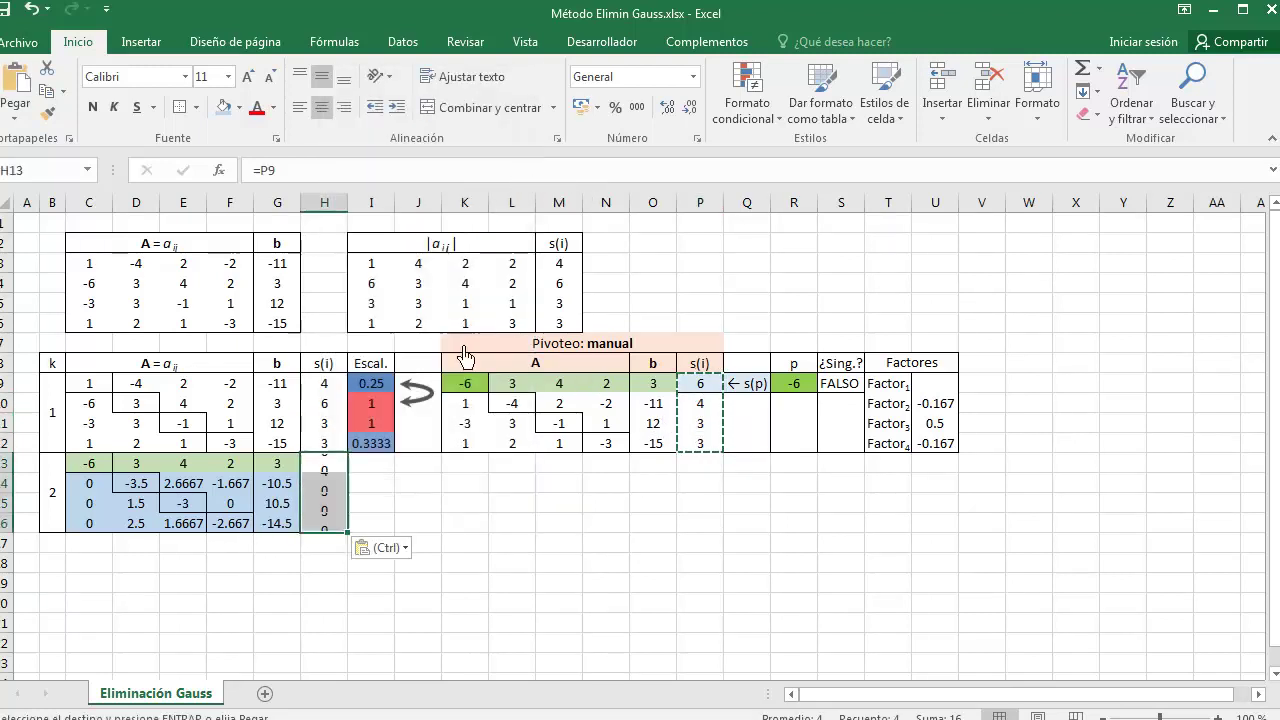
pyautogui.doubleClick(340, 483)
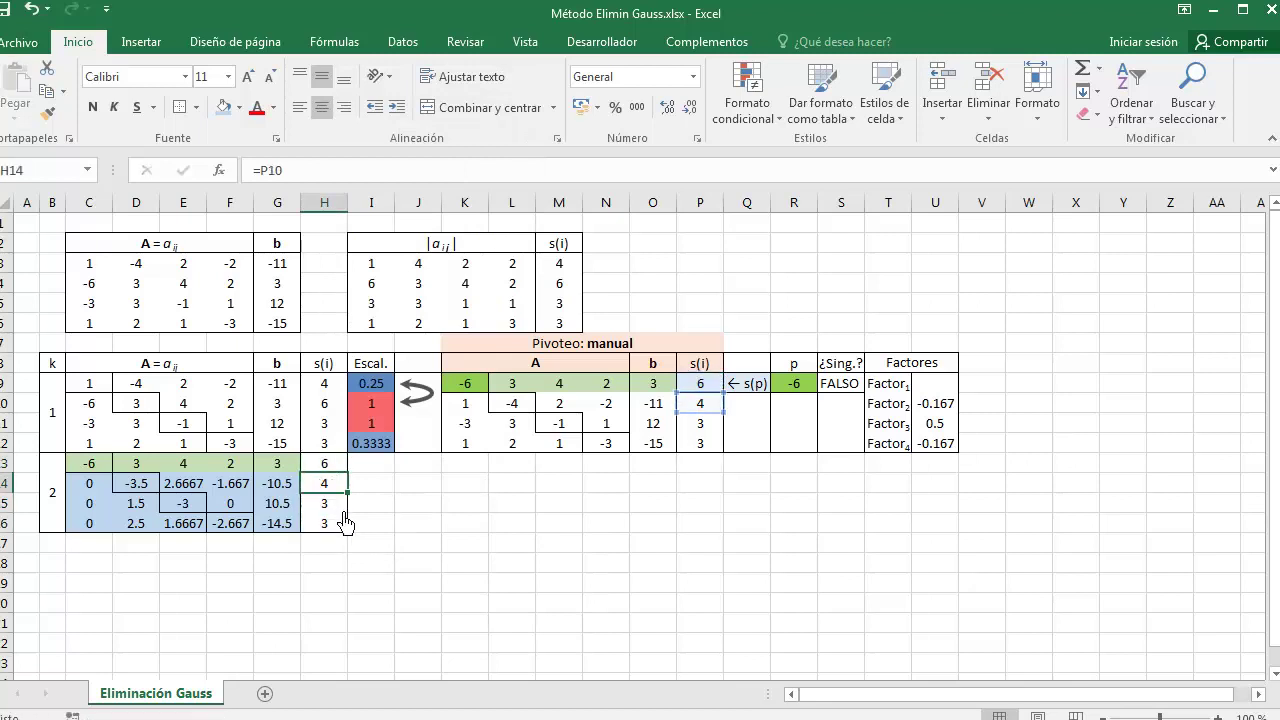
pyautogui.doubleClick(330, 503)
pyautogui.doubleClick(324, 523)
pyautogui.press('Escape')
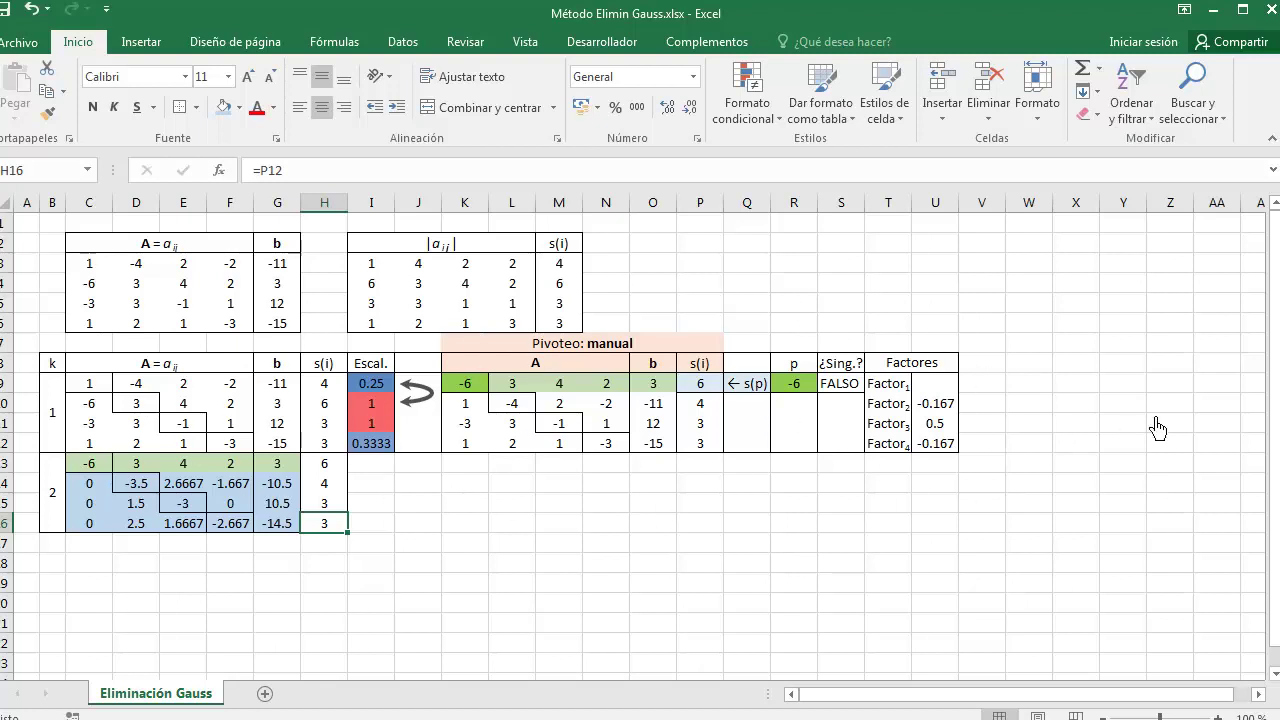
# Copy the formatting of J9:J12 onto J13:J16.
pyautogui.click(379, 389)
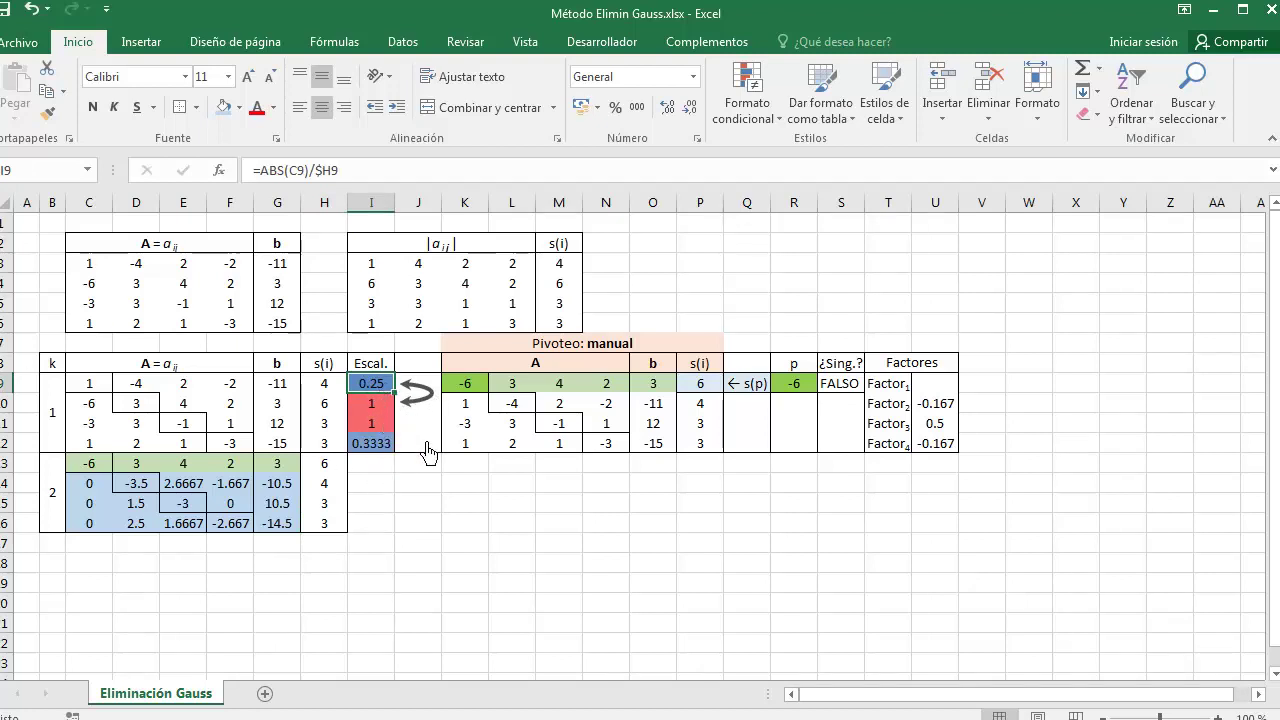
pyautogui.moveTo(428, 452); pyautogui.dragTo(434, 383)
pyautogui.click(47, 113)
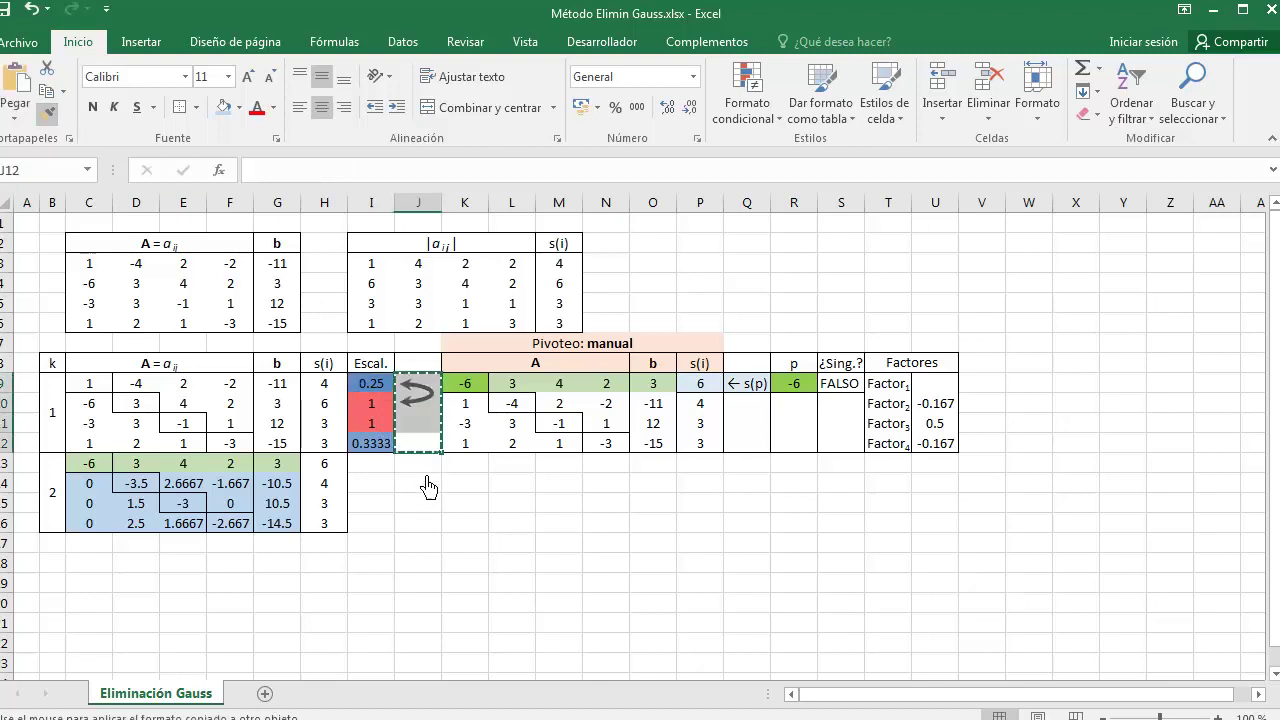
pyautogui.moveTo(428, 465); pyautogui.dragTo(426, 522)
# Copy the scaling formulas from I10:I12 into J14:J16 and check the cells referenced by J14.
pyautogui.click(378, 388)
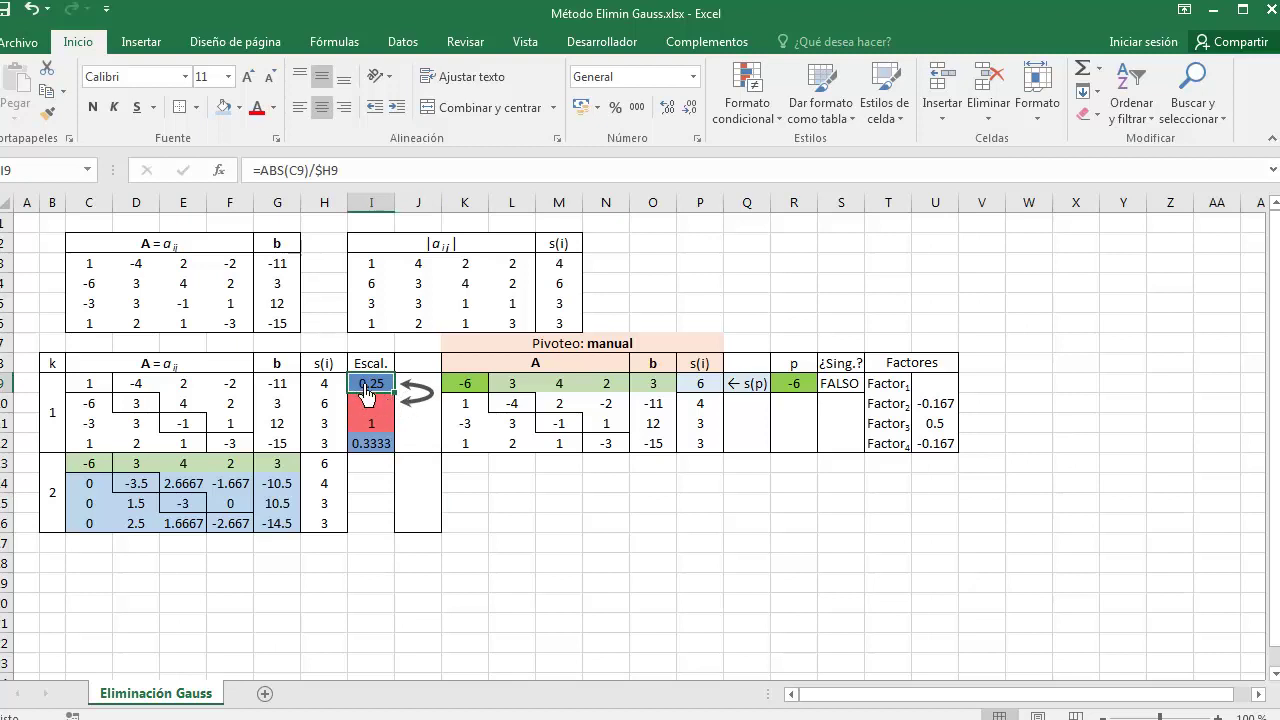
pyautogui.moveTo(386, 409); pyautogui.dragTo(372, 452)
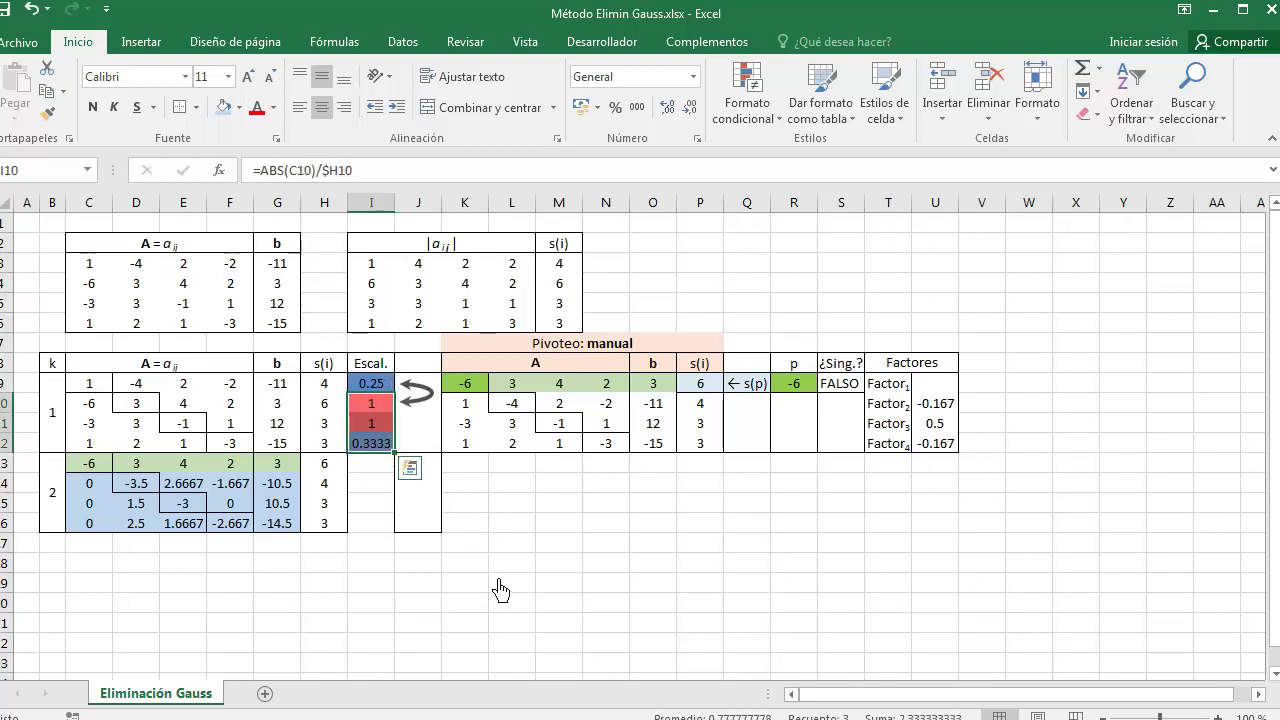
pyautogui.hotkey('ctrl', 'c')
pyautogui.click(438, 488)
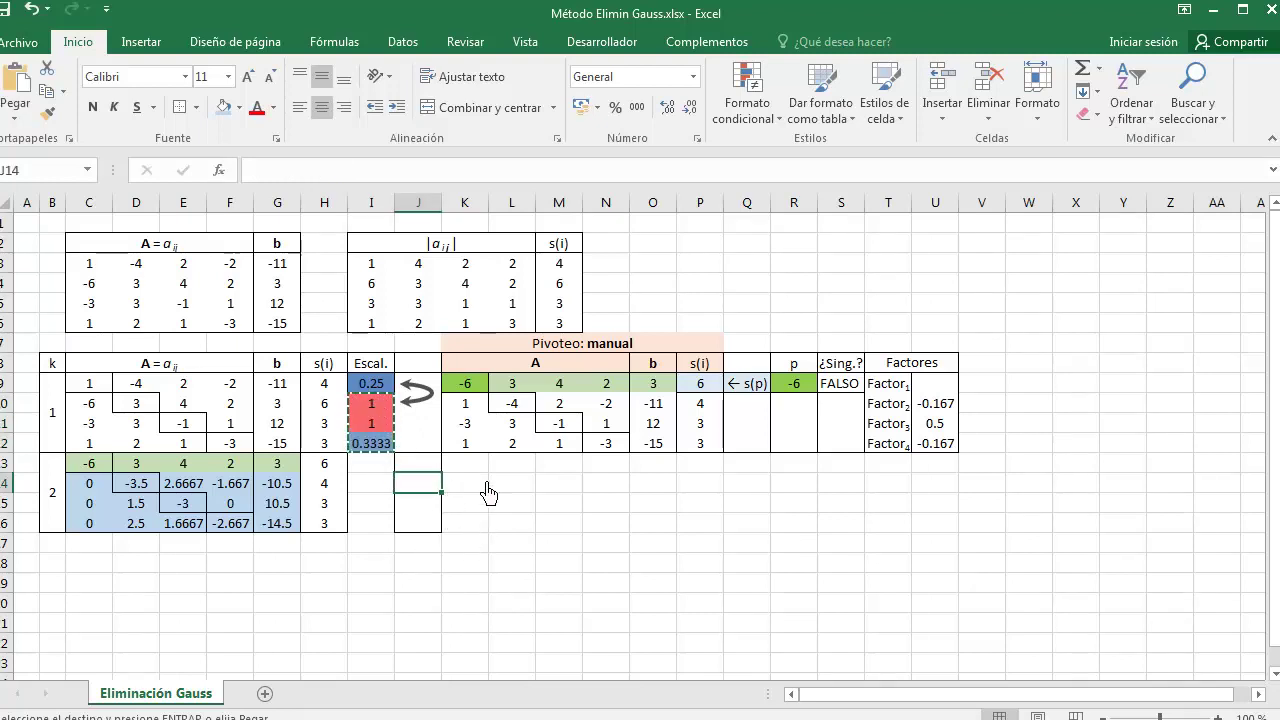
pyautogui.hotkey('ctrl', 'v')
pyautogui.press('F2')
pyautogui.press('Return')
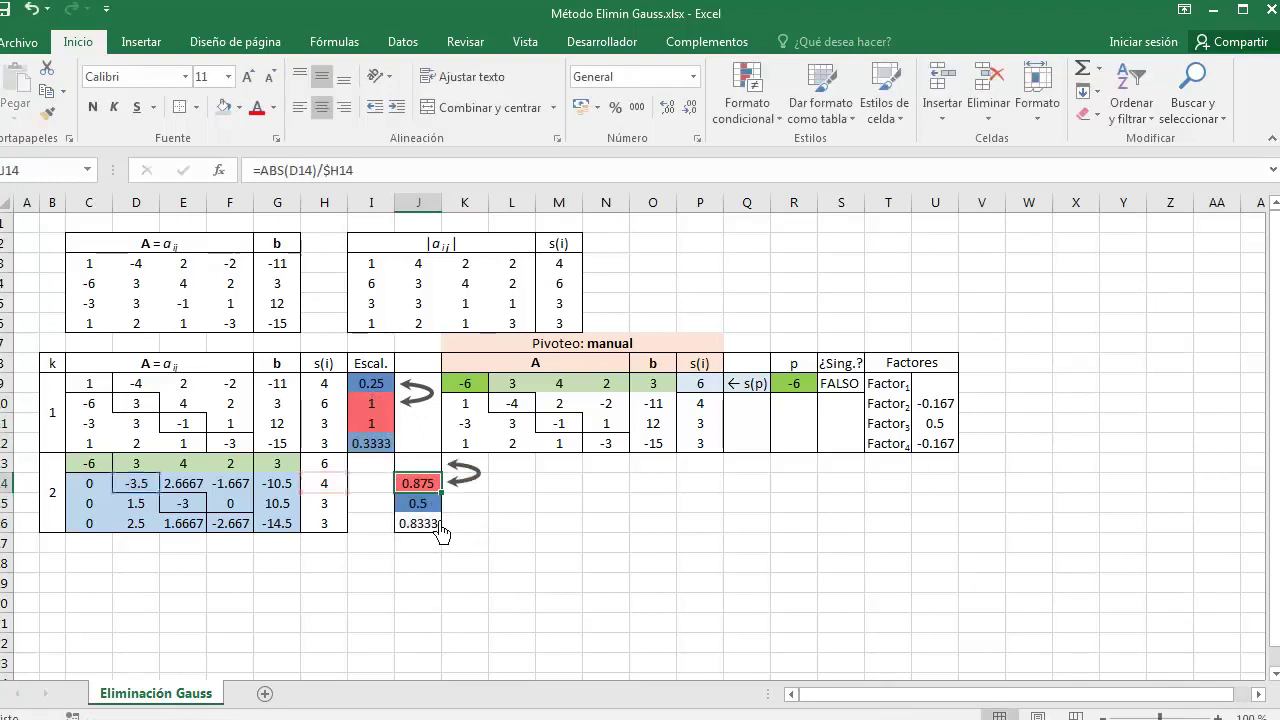
pyautogui.press('F2')
pyautogui.moveTo(428, 463); pyautogui.dragTo(430, 523)
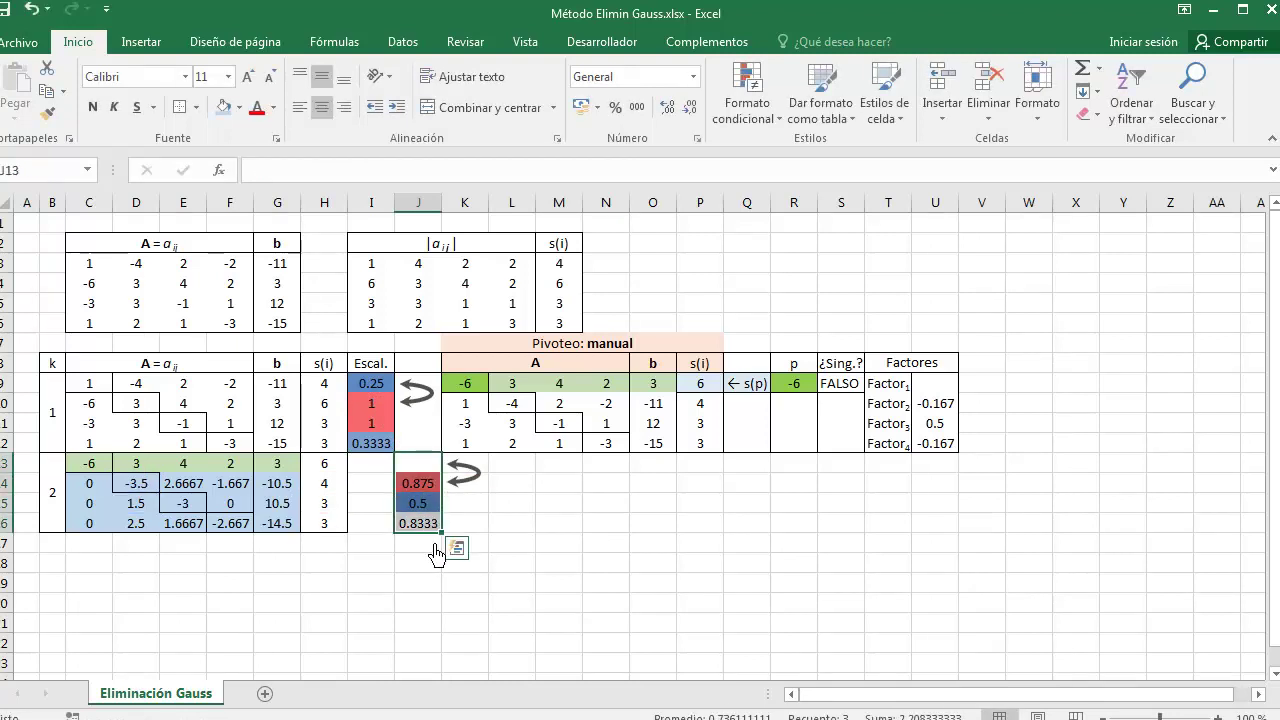
# Delete the curved arrow beside the k = 2 ratios and move J13:J16 into I13:I16.
pyautogui.click(470, 478)
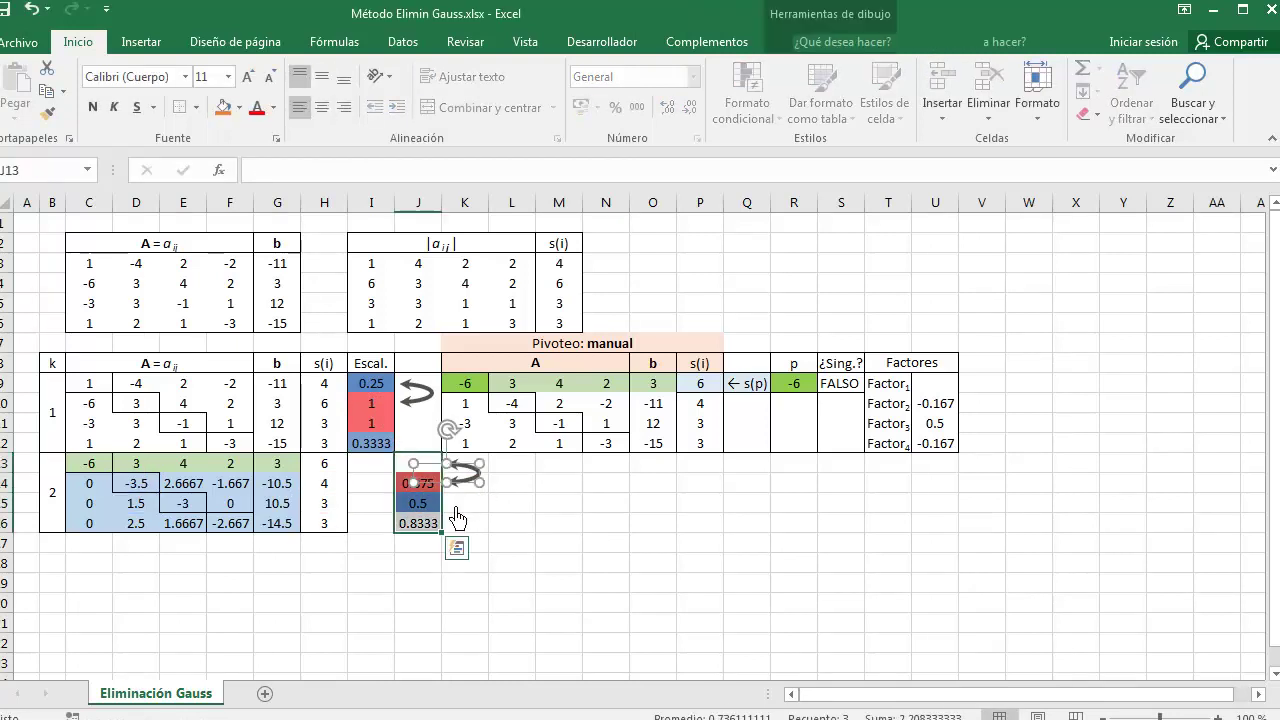
pyautogui.press('Delete')
pyautogui.moveTo(437, 535); pyautogui.dragTo(404, 489)
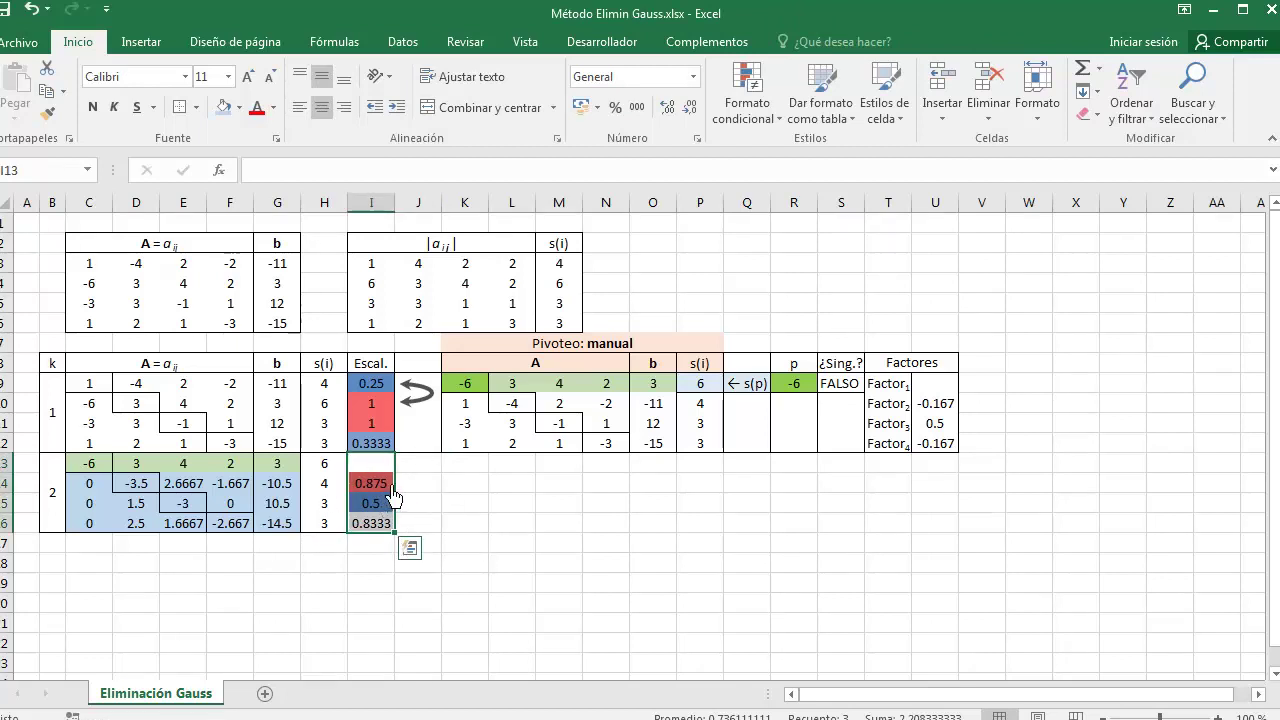
# Check the cell references in the scaled-ratio formulas of I14:I16.
pyautogui.doubleClick(385, 486)
pyautogui.doubleClick(385, 503)
pyautogui.doubleClick(385, 523)
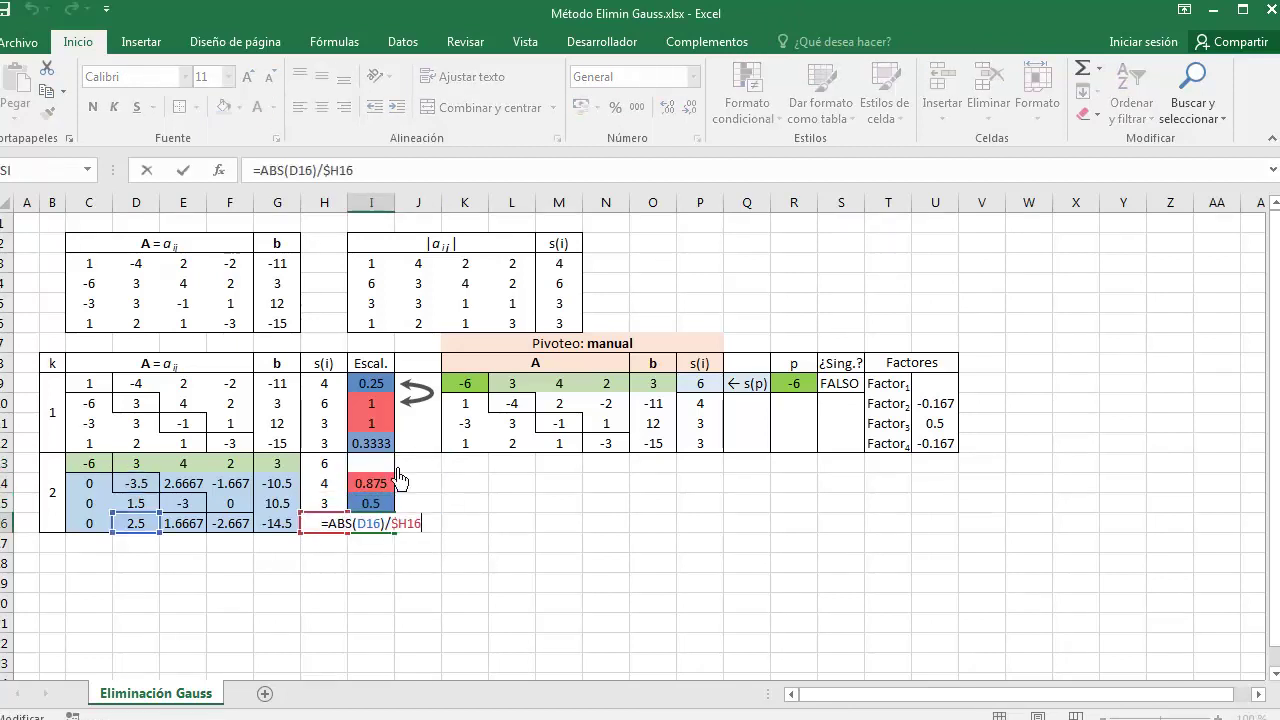
pyautogui.hotkey('ctrl', 'Return')
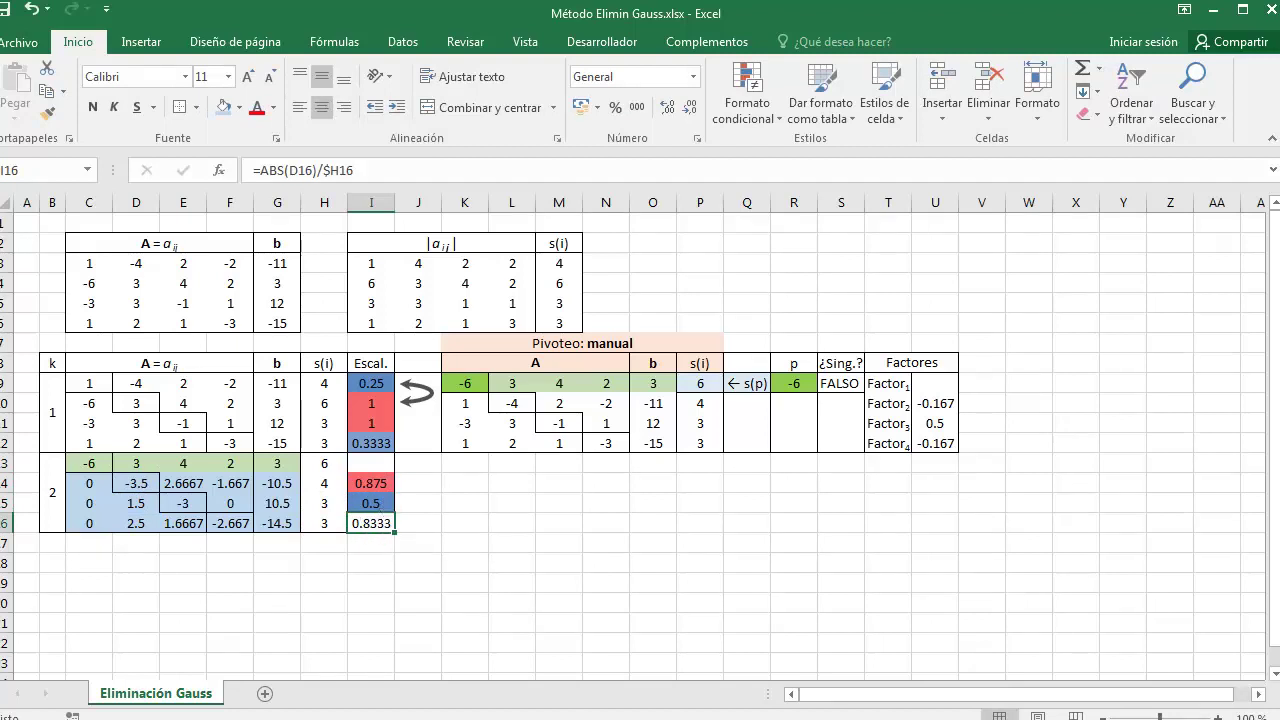
pyautogui.doubleClick(383, 488)
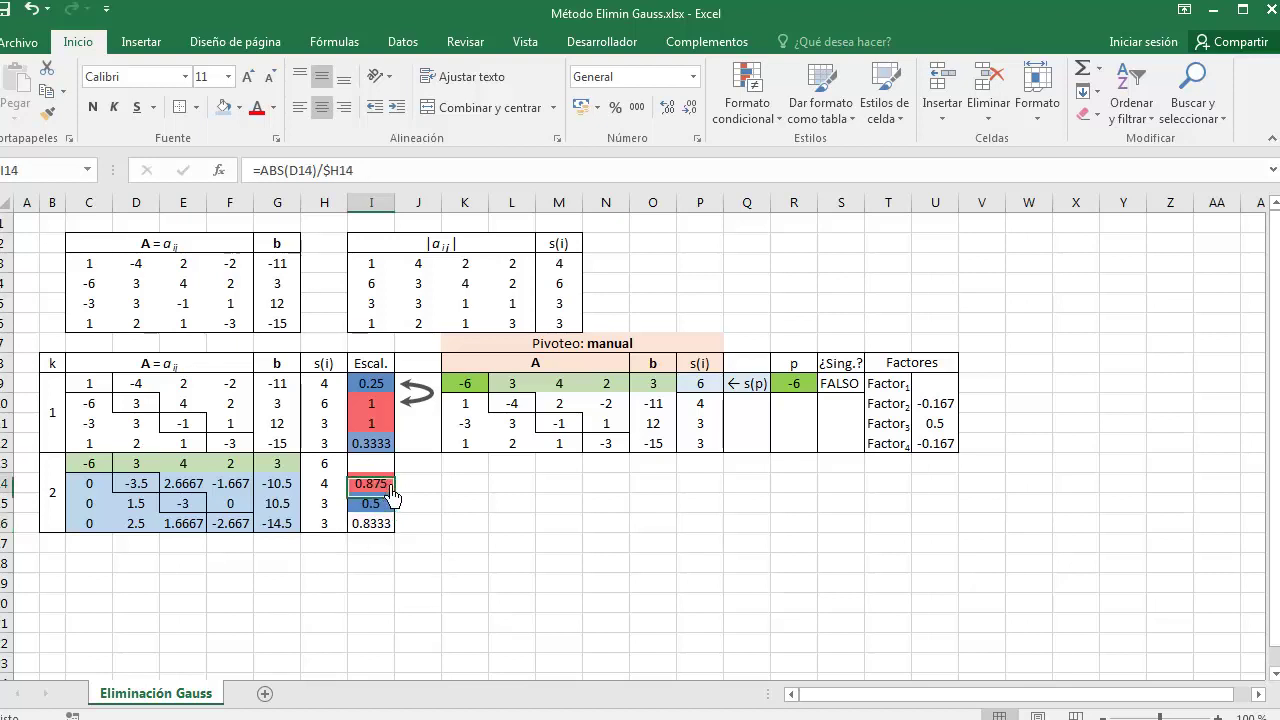
pyautogui.hotkey('ctrl', 'Return')
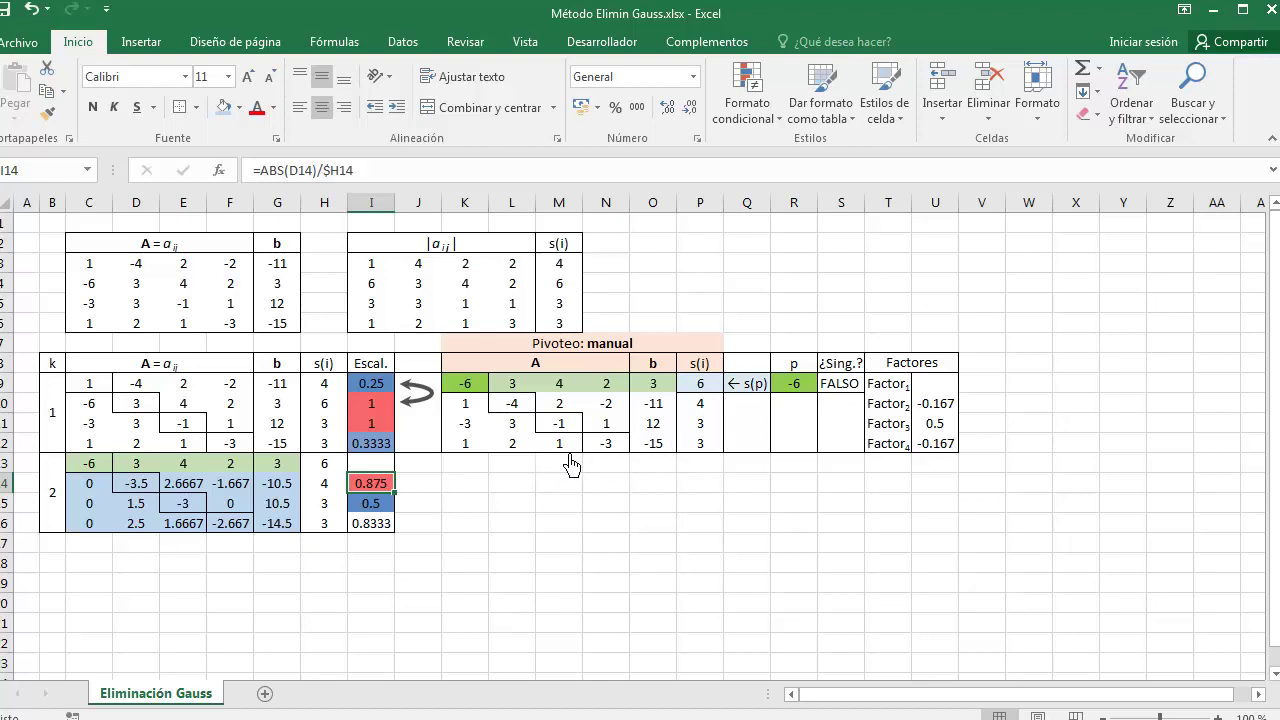
# Copy the formatting of the matrix block C9:G12 onto K13:O16.
pyautogui.moveTo(100, 393); pyautogui.dragTo(298, 447)
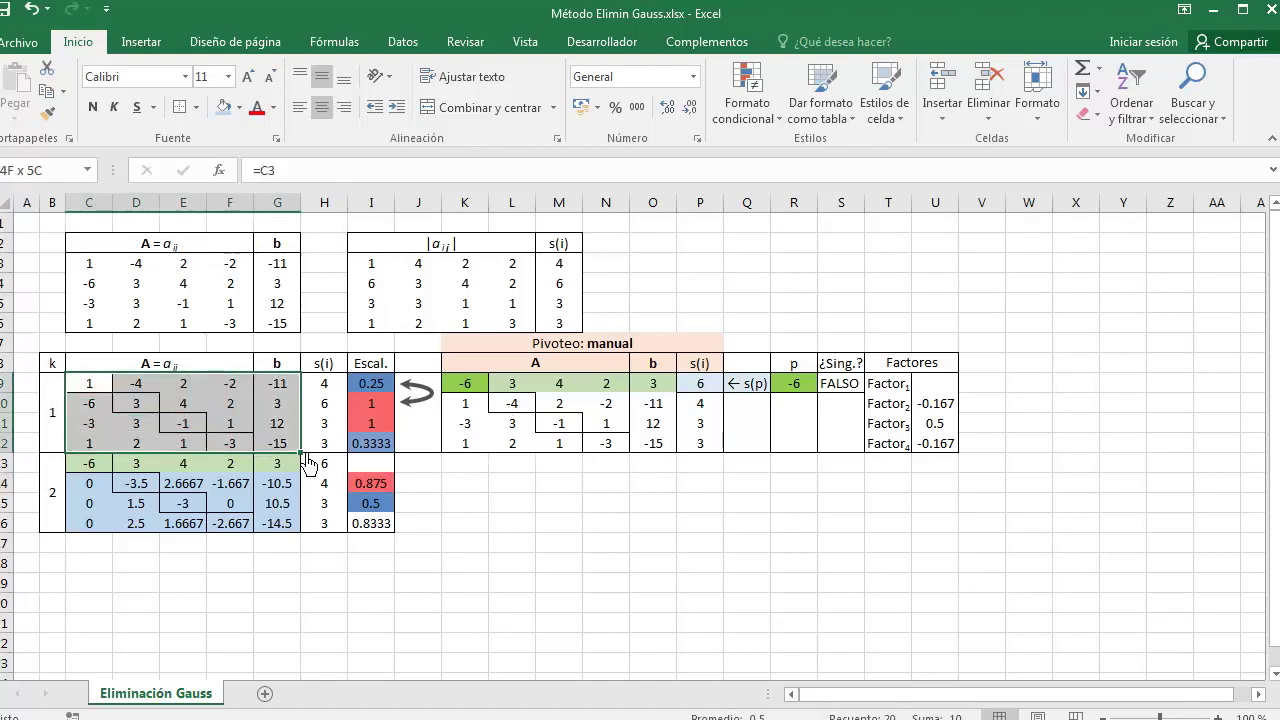
pyautogui.click(47, 113)
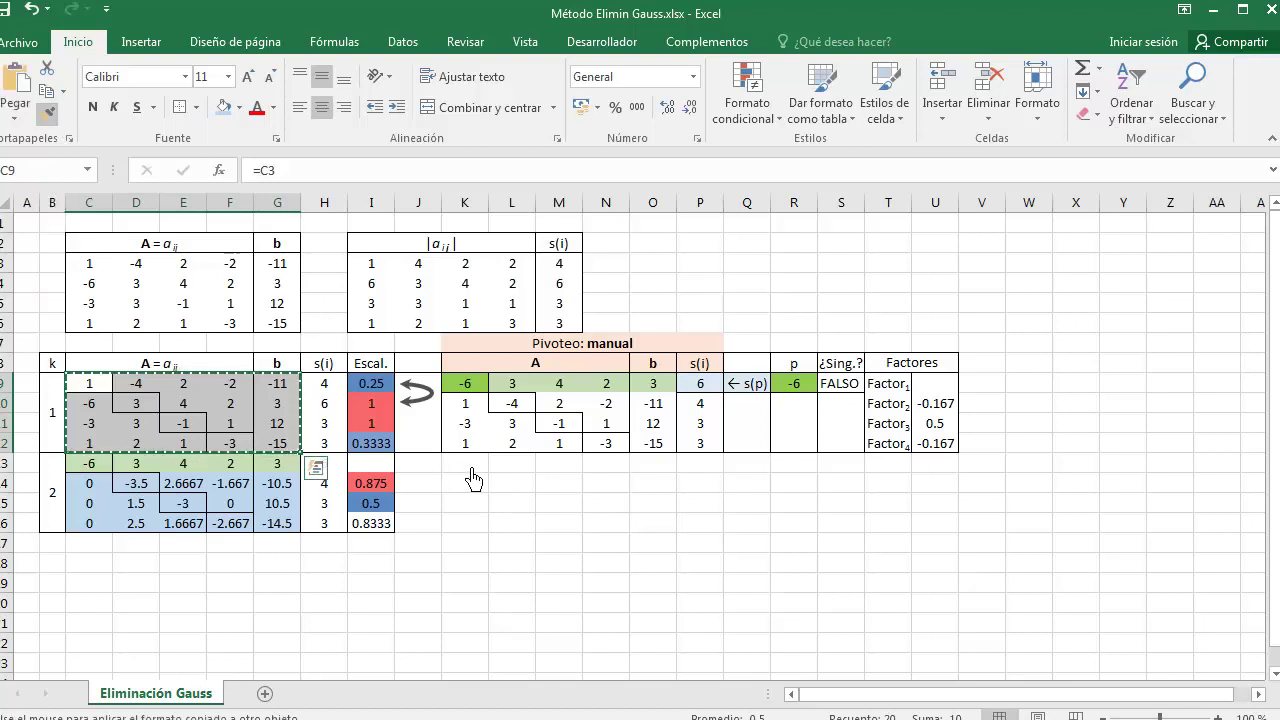
pyautogui.moveTo(473, 467); pyautogui.dragTo(665, 522)
pyautogui.click(439, 449)
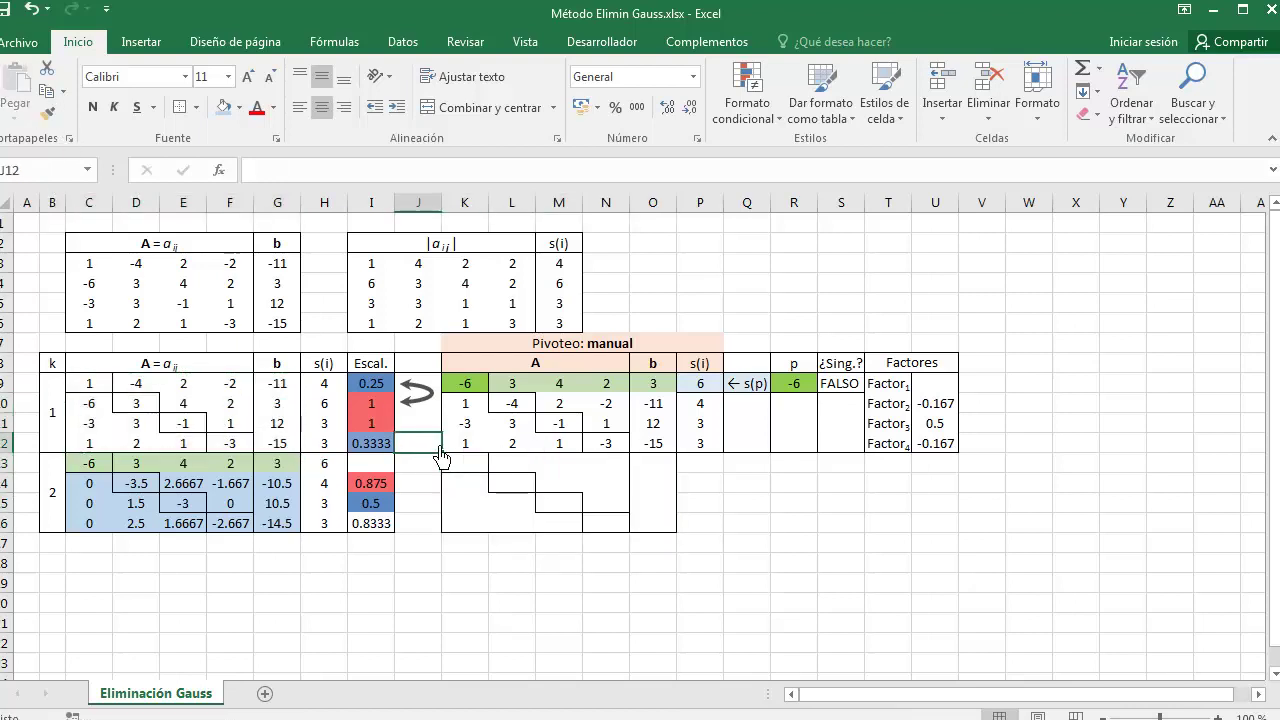
pyautogui.click(425, 465)
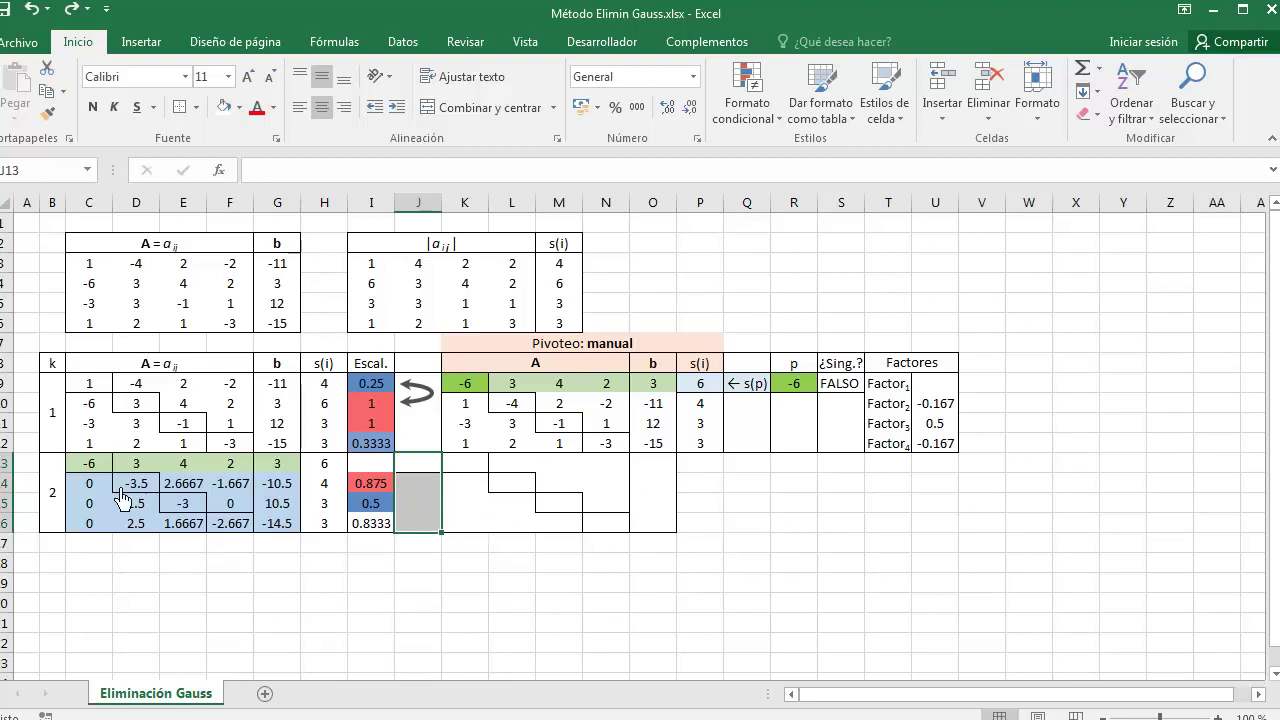
# Paste the k = 2 block C13:H16 as links into the pivoting area K13:P16 and check the reference in K13.
pyautogui.moveTo(90, 463); pyautogui.dragTo(330, 530)
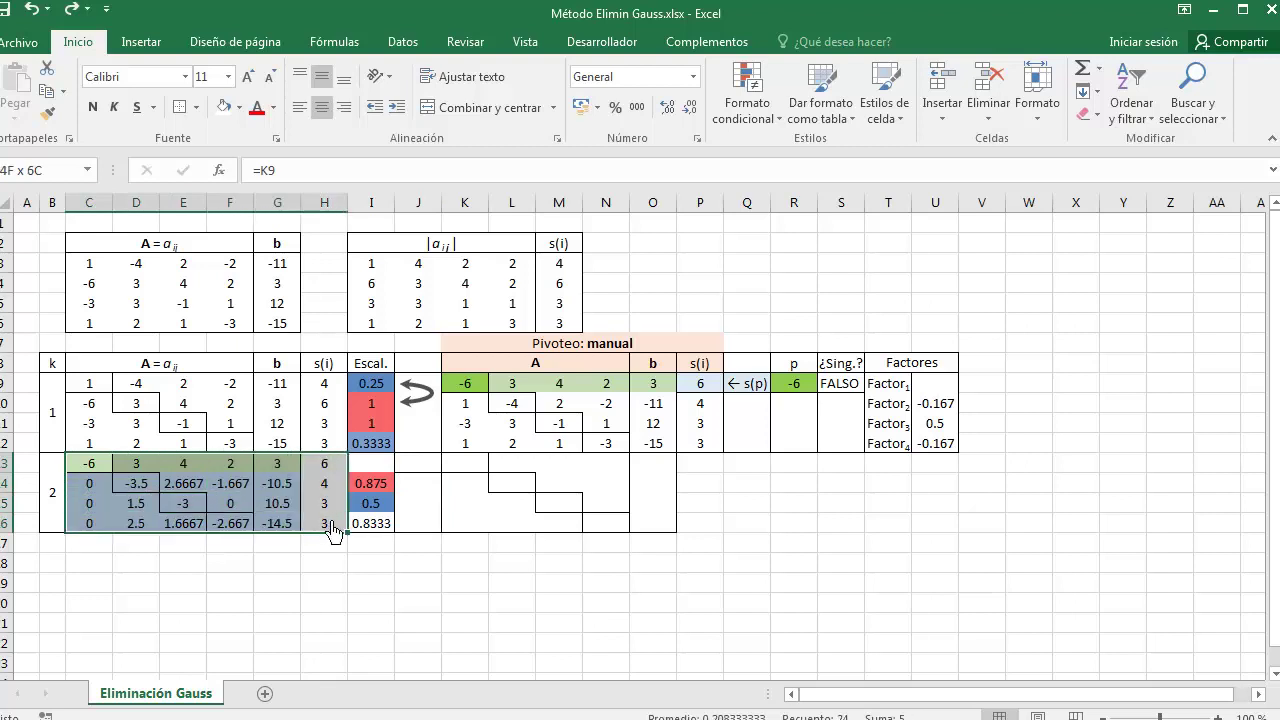
pyautogui.hotkey('ctrl', 'c')
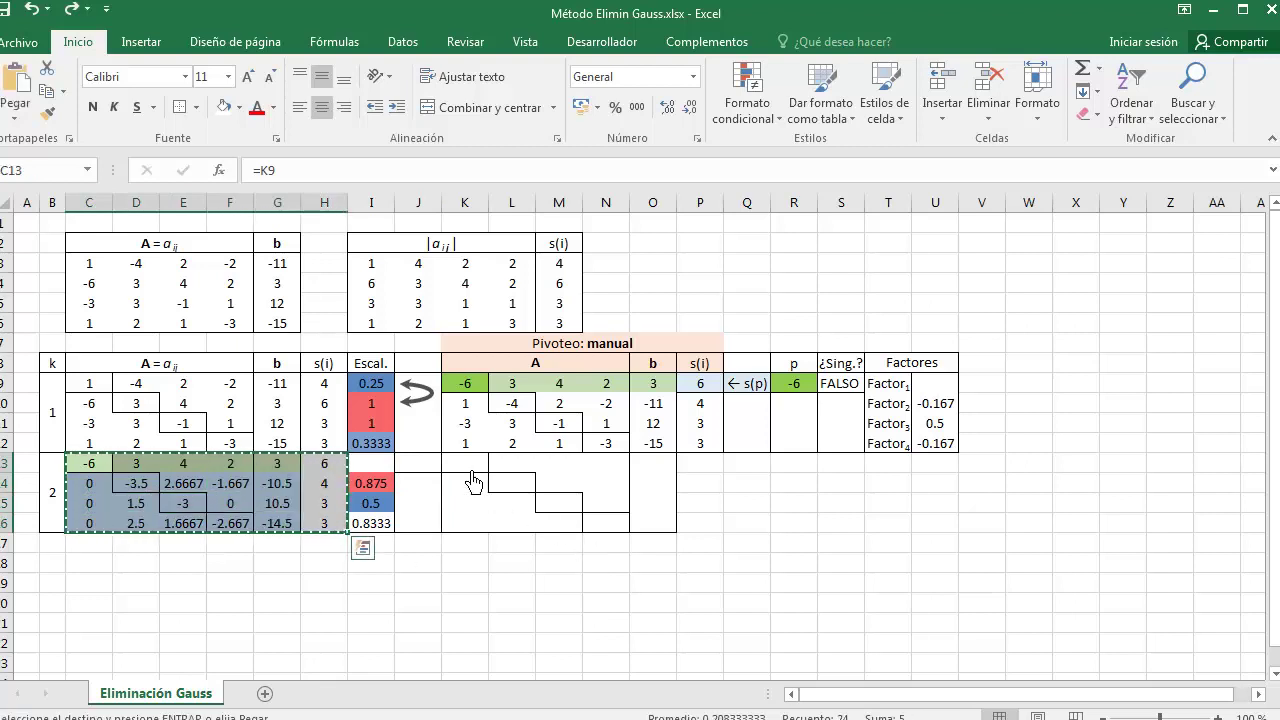
pyautogui.moveTo(470, 463); pyautogui.dragTo(700, 520)
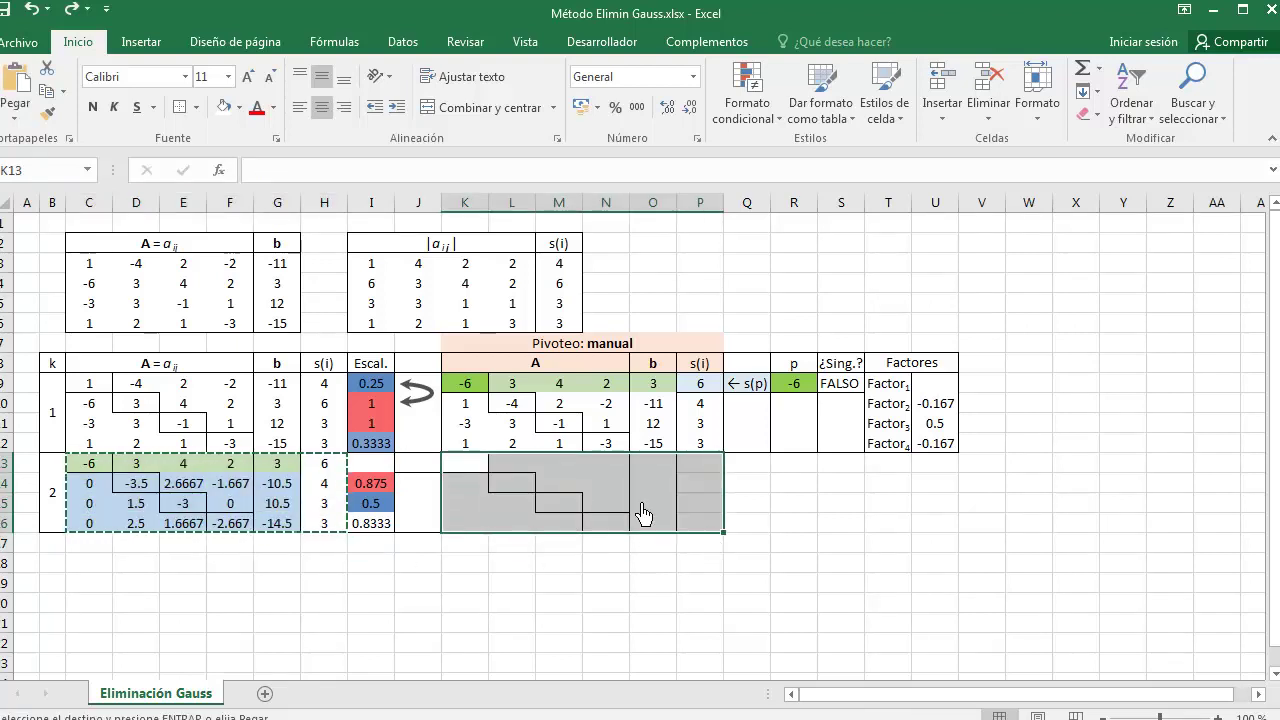
pyautogui.rightClick(643, 514)
pyautogui.click(824, 186)
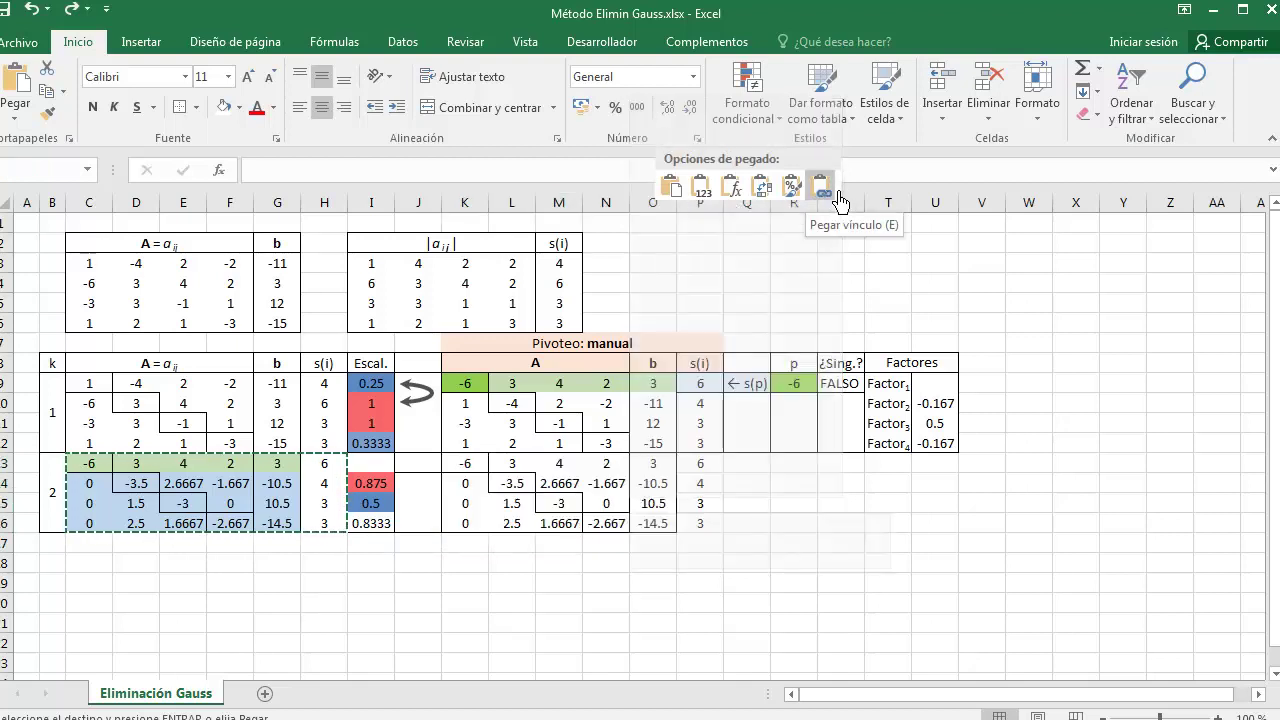
pyautogui.click(836, 196)
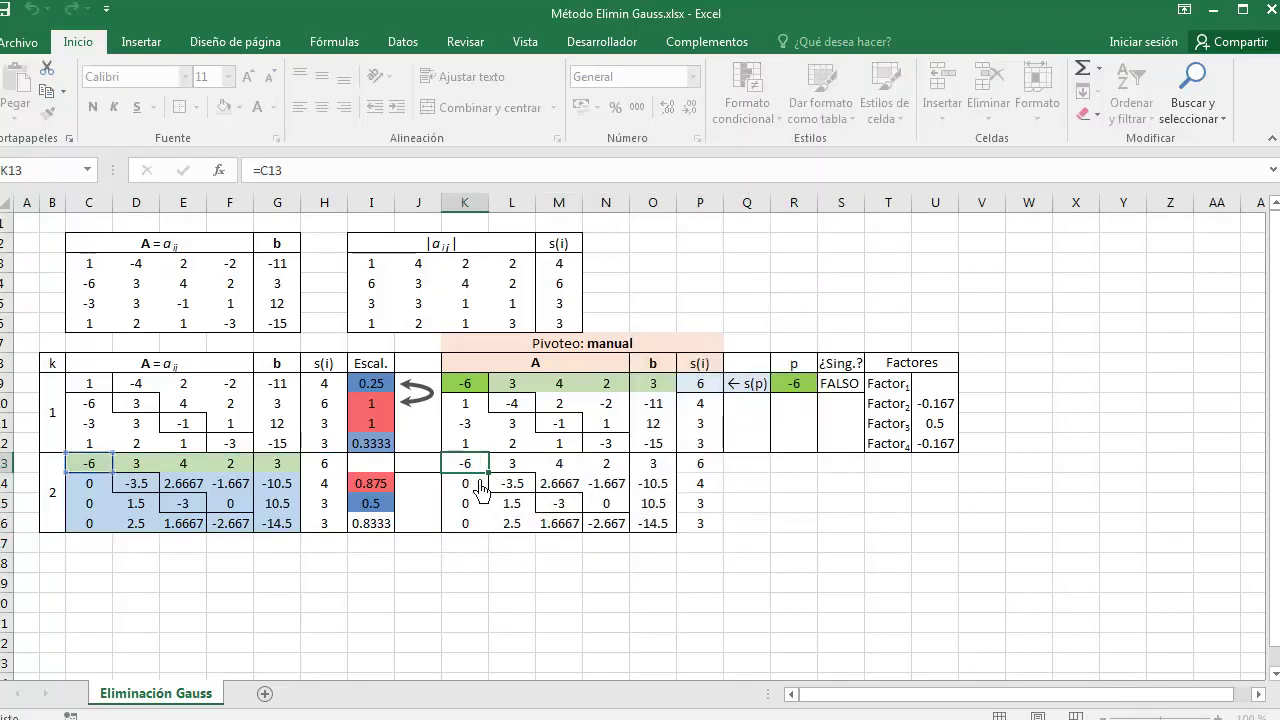
# Copy the formatting of the s(i) cells onto P13:P16 and Q13:Q16.
pyautogui.moveTo(330, 385); pyautogui.dragTo(353, 457)
pyautogui.click(46, 112)
pyautogui.moveTo(700, 463)
pyautogui.mouseDown()
pyautogui.moveTo(715, 500)
pyautogui.moveTo(705, 523)
pyautogui.mouseUp()
pyautogui.click(747, 483)
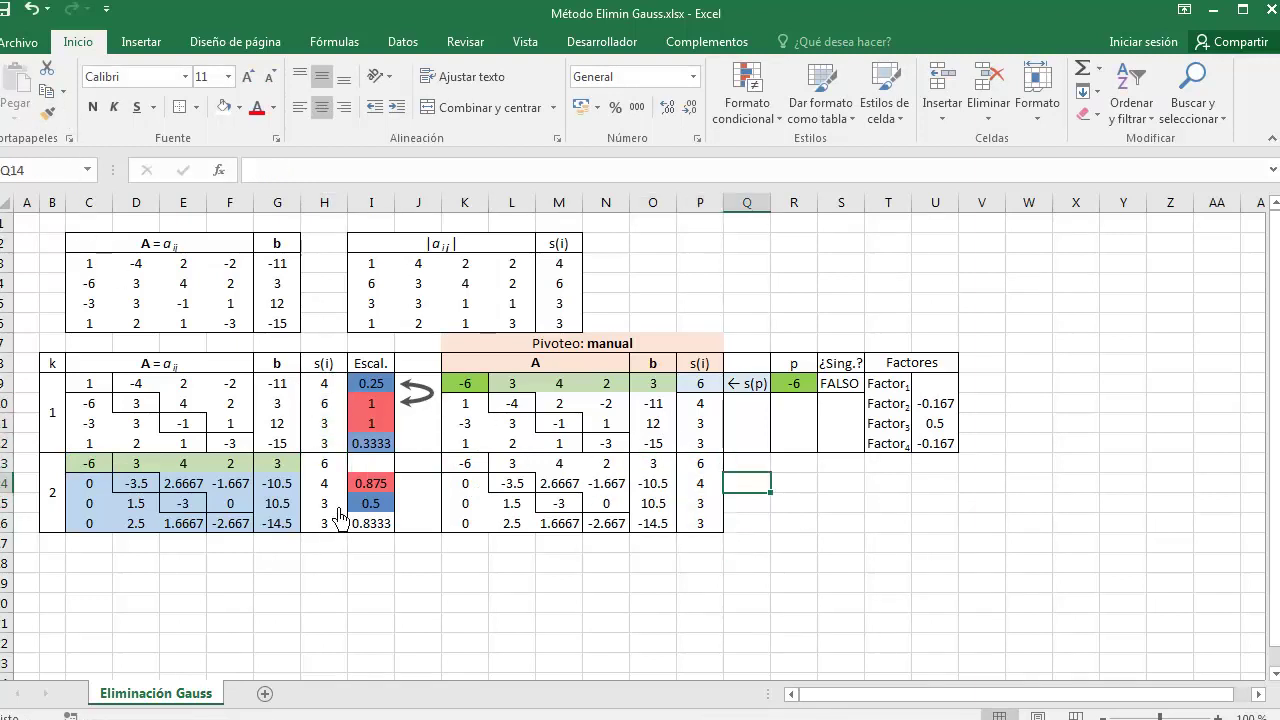
pyautogui.moveTo(340, 465); pyautogui.dragTo(340, 523)
pyautogui.click(46, 112)
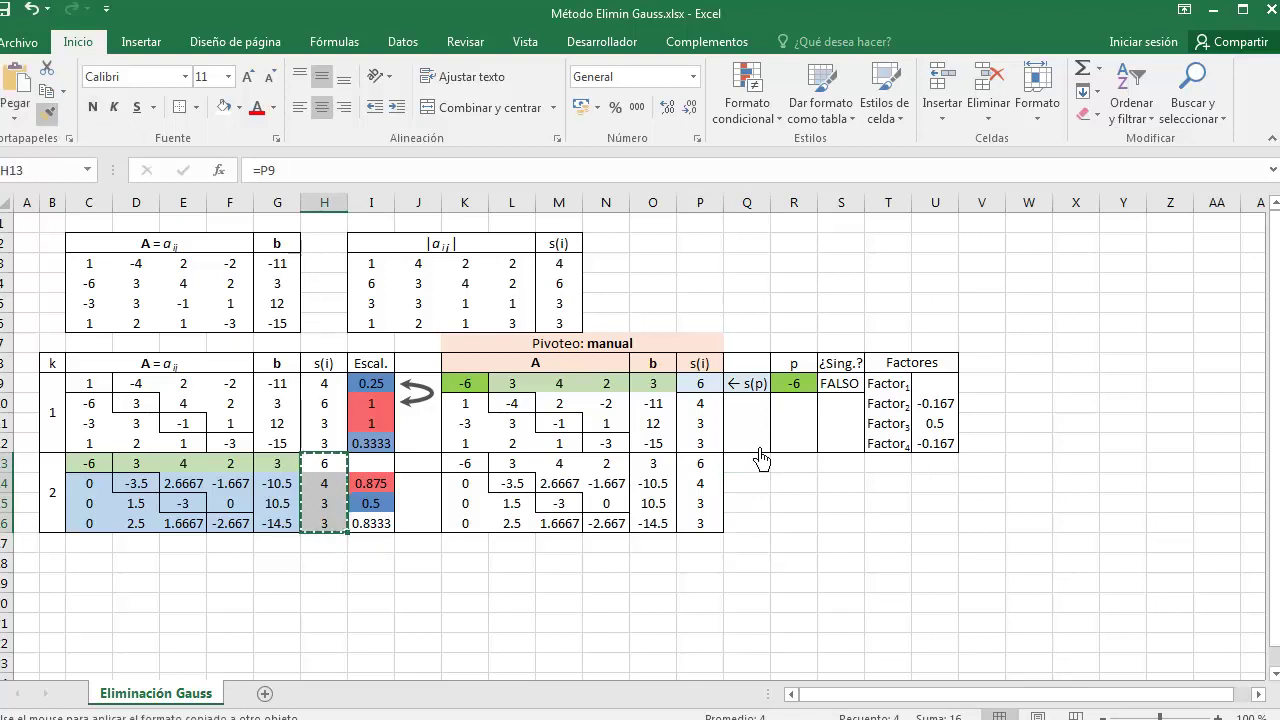
pyautogui.moveTo(760, 460); pyautogui.dragTo(757, 523)
# Copy the "← s(p)" label from Q9 into Q14 and give P14 the same light-blue highlight as P9.
pyautogui.click(747, 383)
pyautogui.hotkey('ctrl', 'c')
pyautogui.click(758, 484)
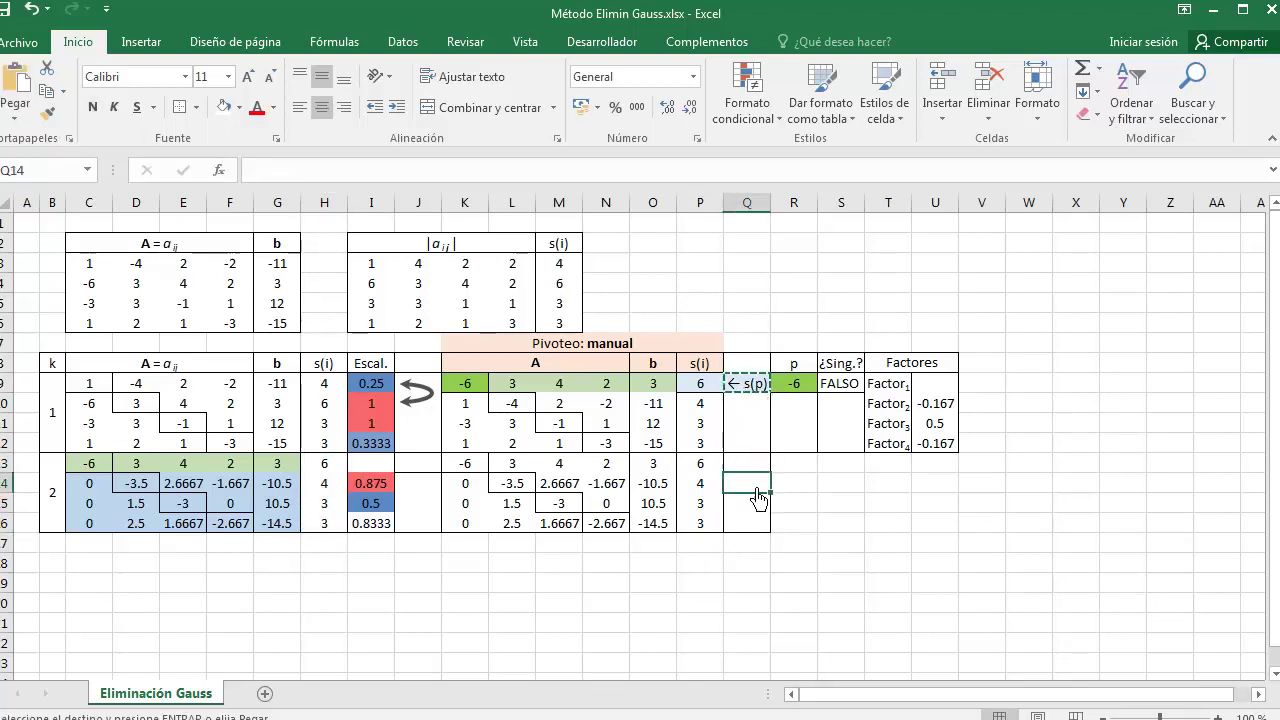
pyautogui.hotkey('ctrl', 'v')
pyautogui.press('Escape')
pyautogui.press('Left')
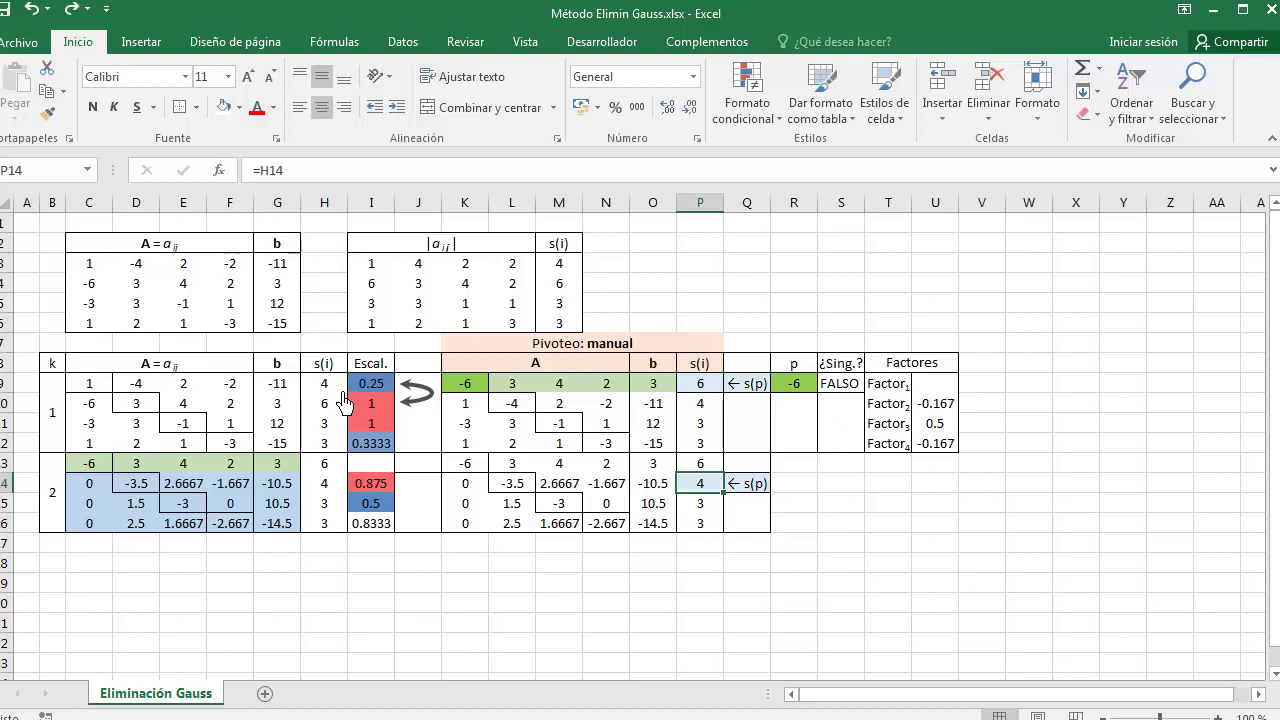
# Copy the formatting of H9:H12 onto the pivot column cells R13:R16.
pyautogui.moveTo(324, 383); pyautogui.dragTo(324, 443)
pyautogui.click(47, 113)
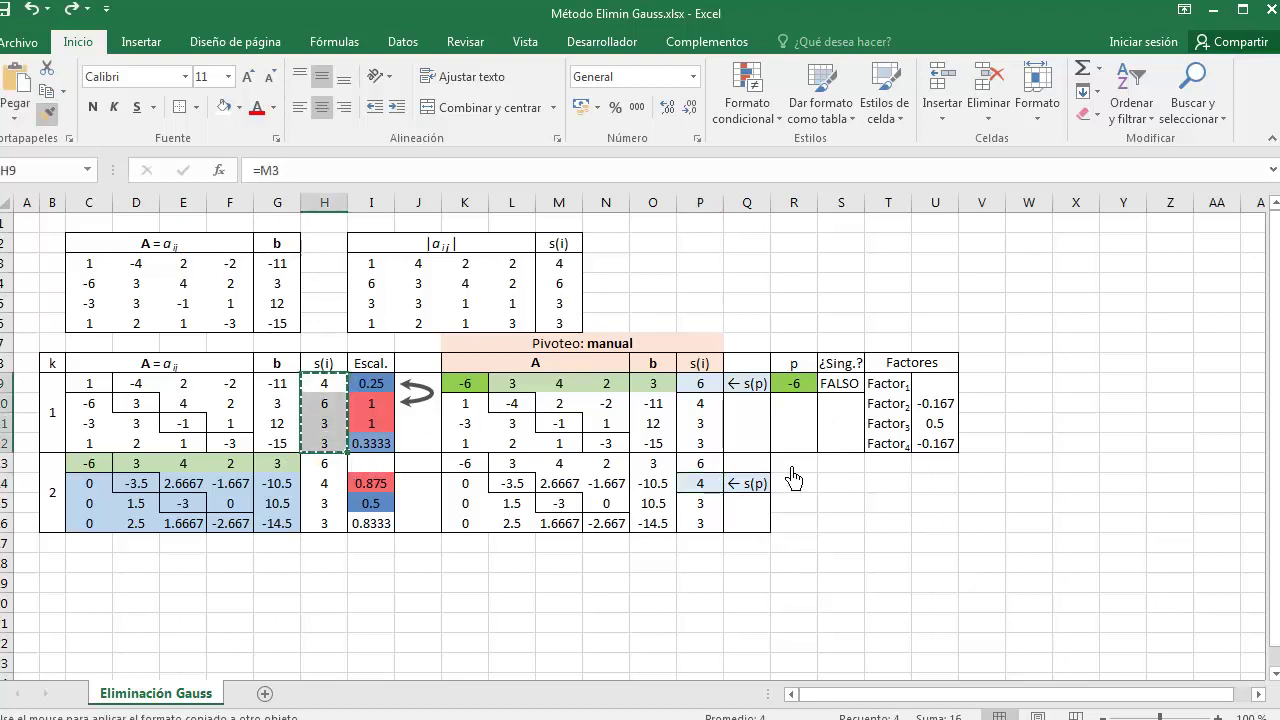
pyautogui.click(791, 467)
# Copy the pivot cell R9 into S14 so that it references L14, check the reference, and move it to R14.
pyautogui.press('Up')
pyautogui.press('Up')
pyautogui.press('Up')
pyautogui.press('Up')
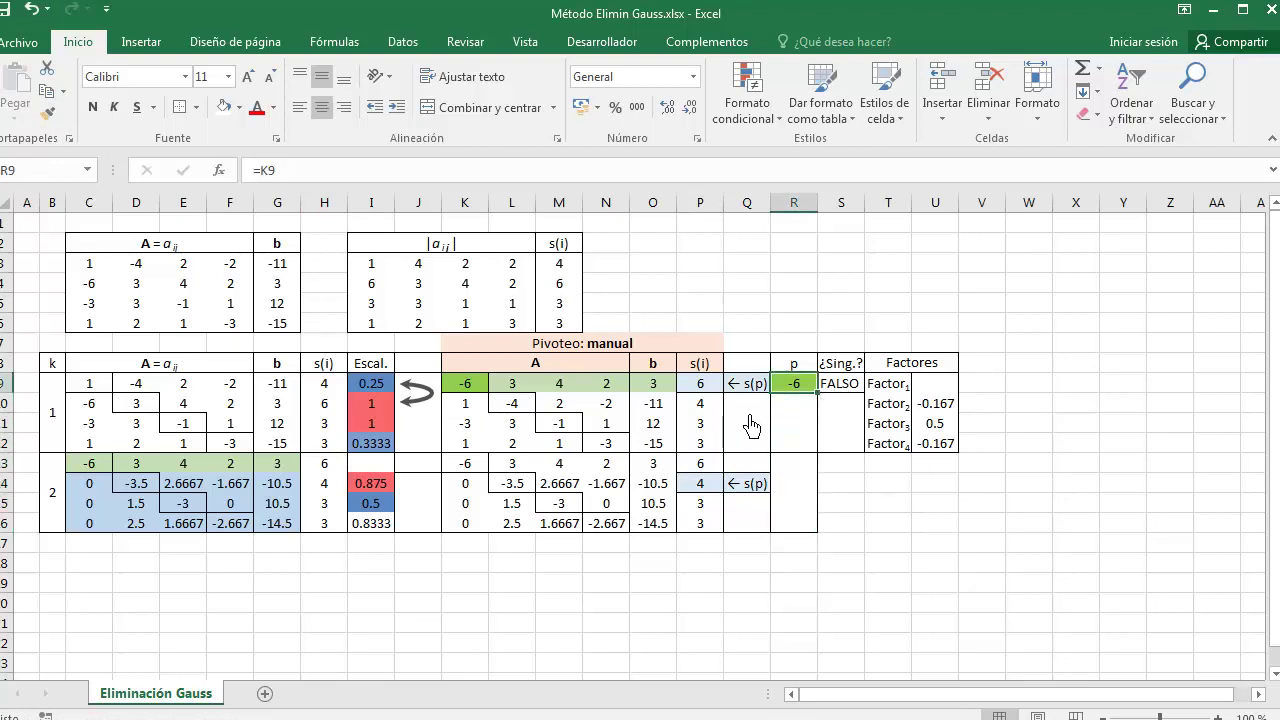
pyautogui.hotkey('ctrl', 'c')
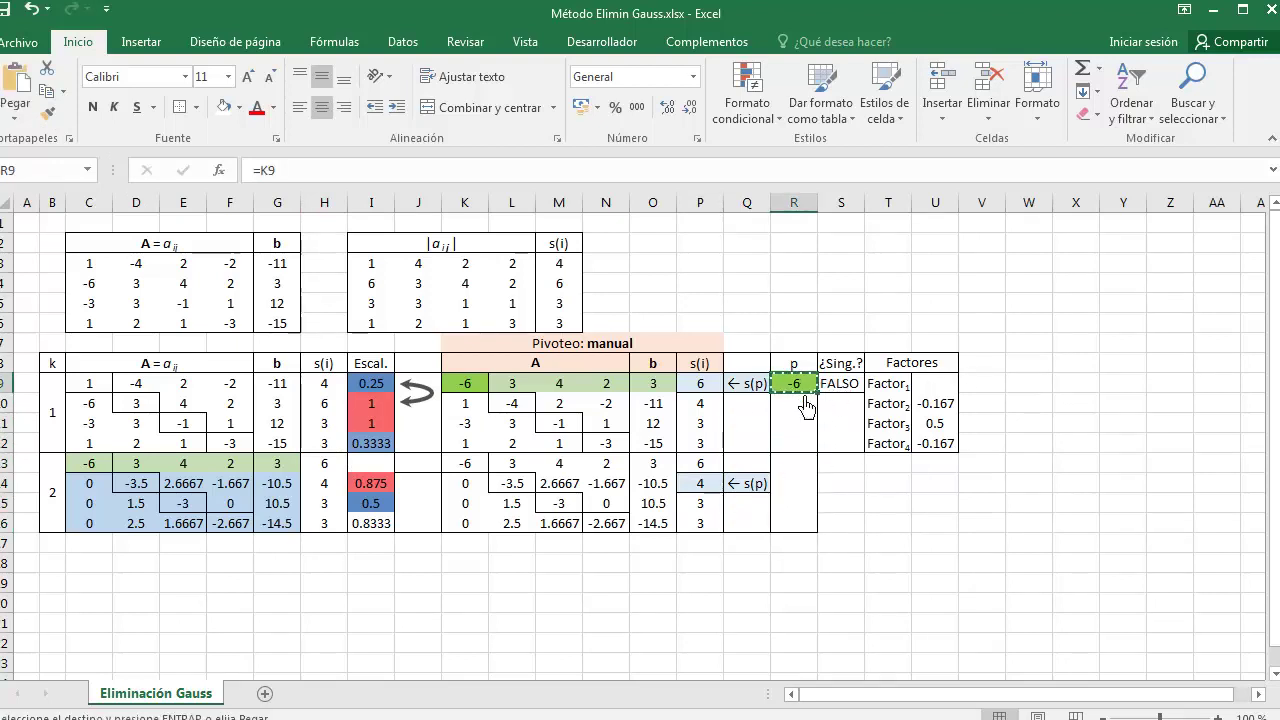
pyautogui.click(850, 487)
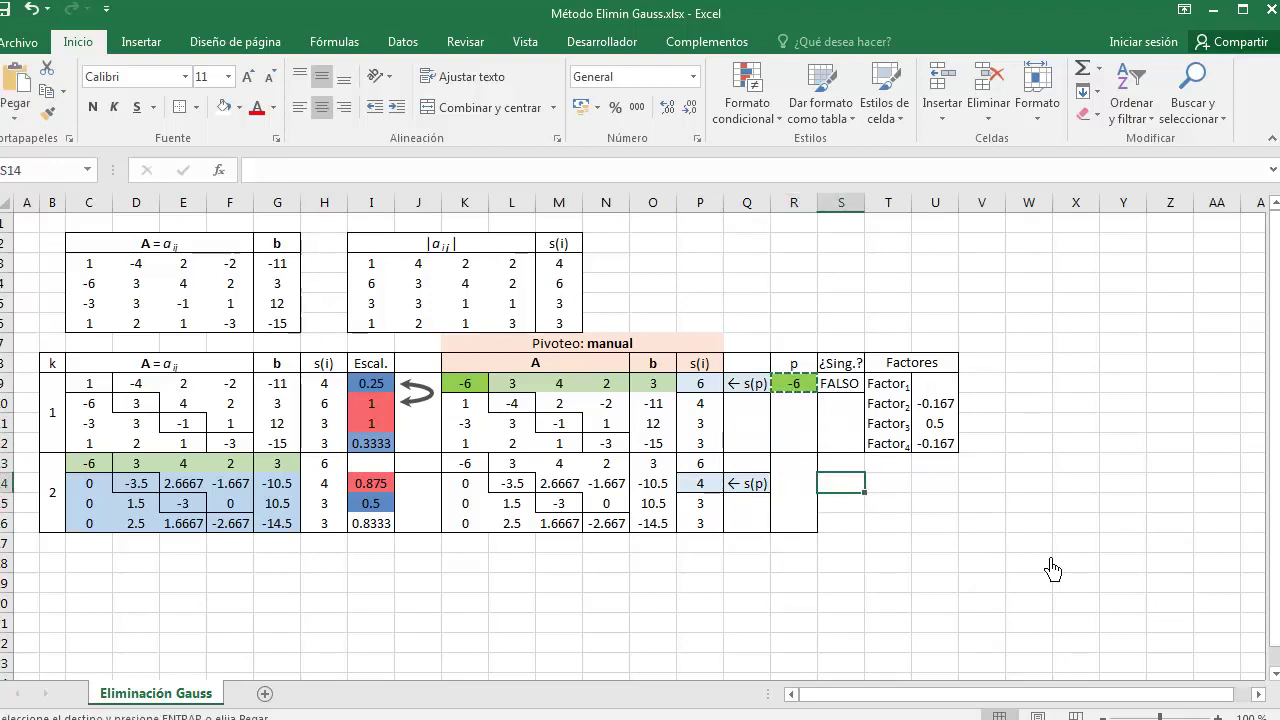
pyautogui.hotkey('ctrl', 'v')
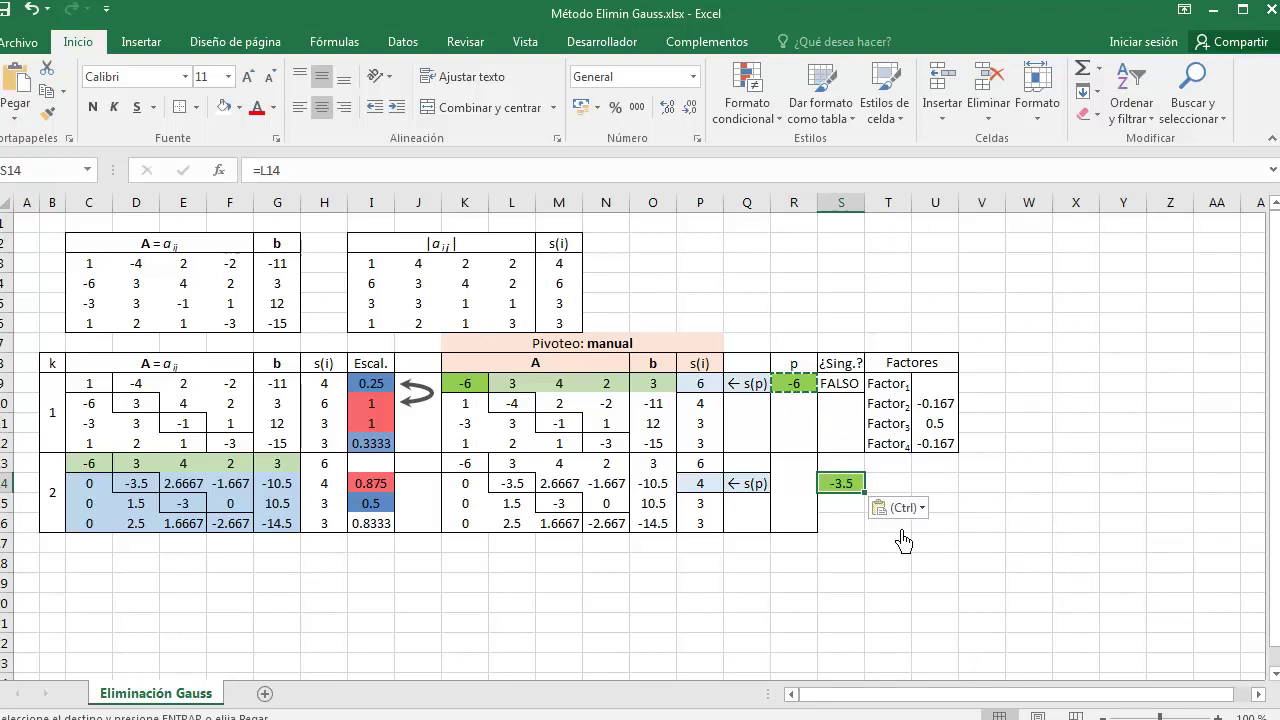
pyautogui.press('F2')
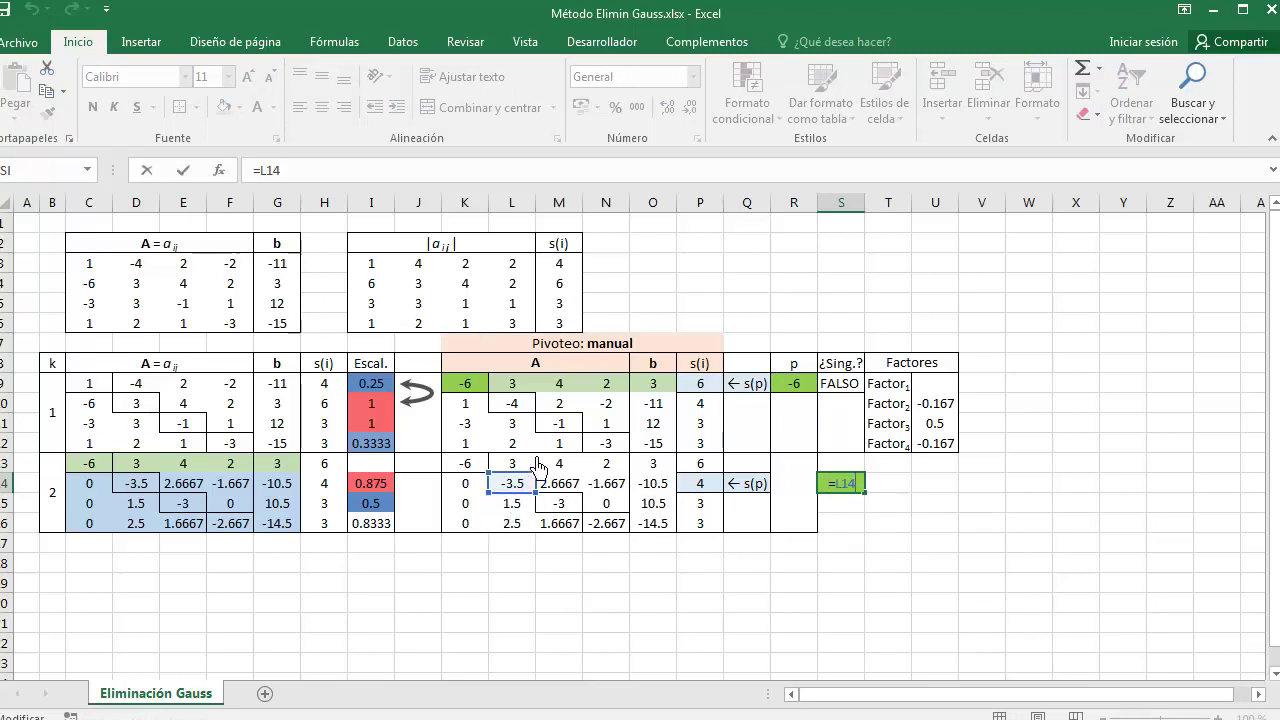
pyautogui.press('Return')
pyautogui.moveTo(830, 492); pyautogui.dragTo(783, 492)
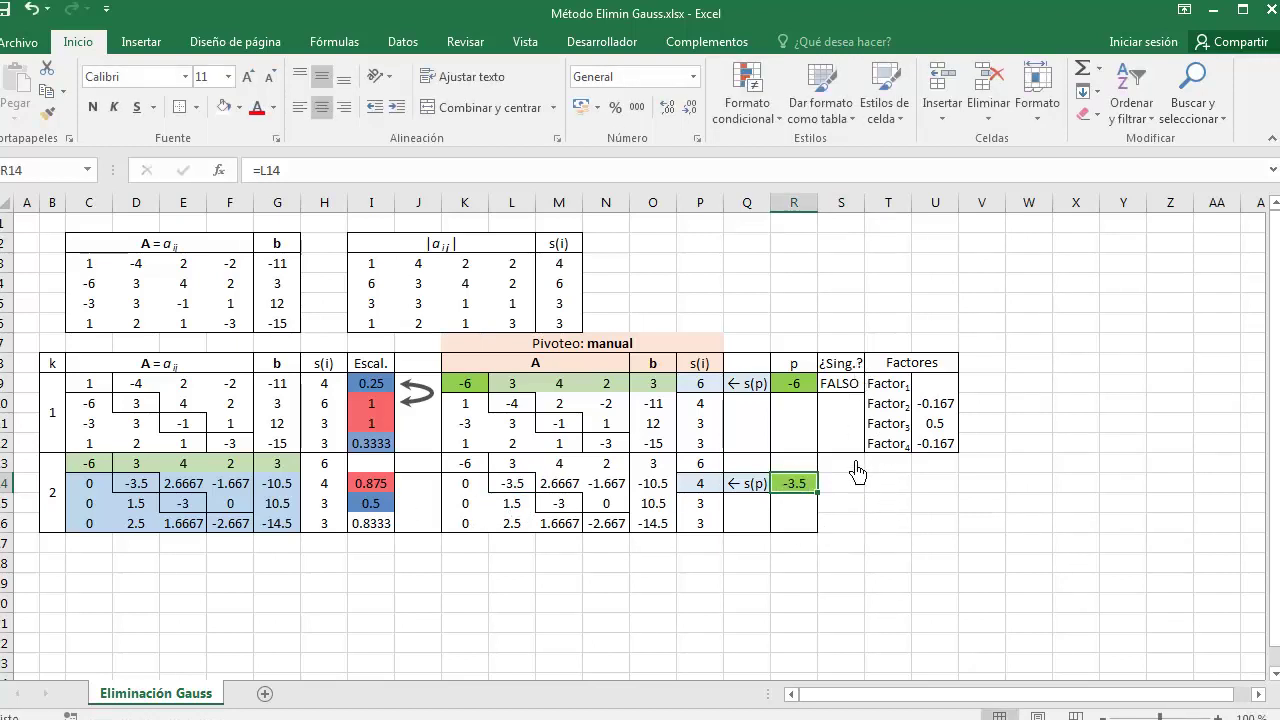
# Copy the formatting of H13:H16 onto the singularity column cells S13:S16.
pyautogui.moveTo(324, 463); pyautogui.dragTo(324, 523)
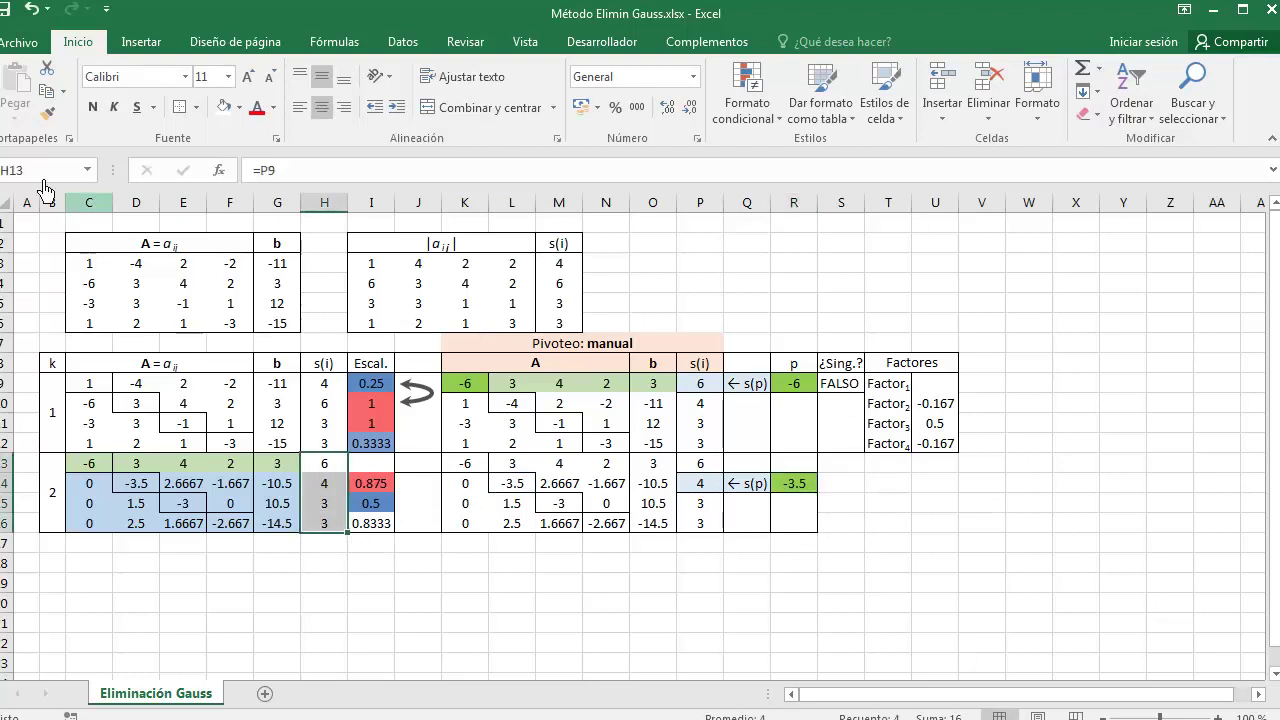
pyautogui.click(48, 116)
pyautogui.moveTo(850, 463); pyautogui.dragTo(850, 520)
# Copy the singularity test from S9 into S14 and check that it references R14 and P14.
pyautogui.click(845, 383)
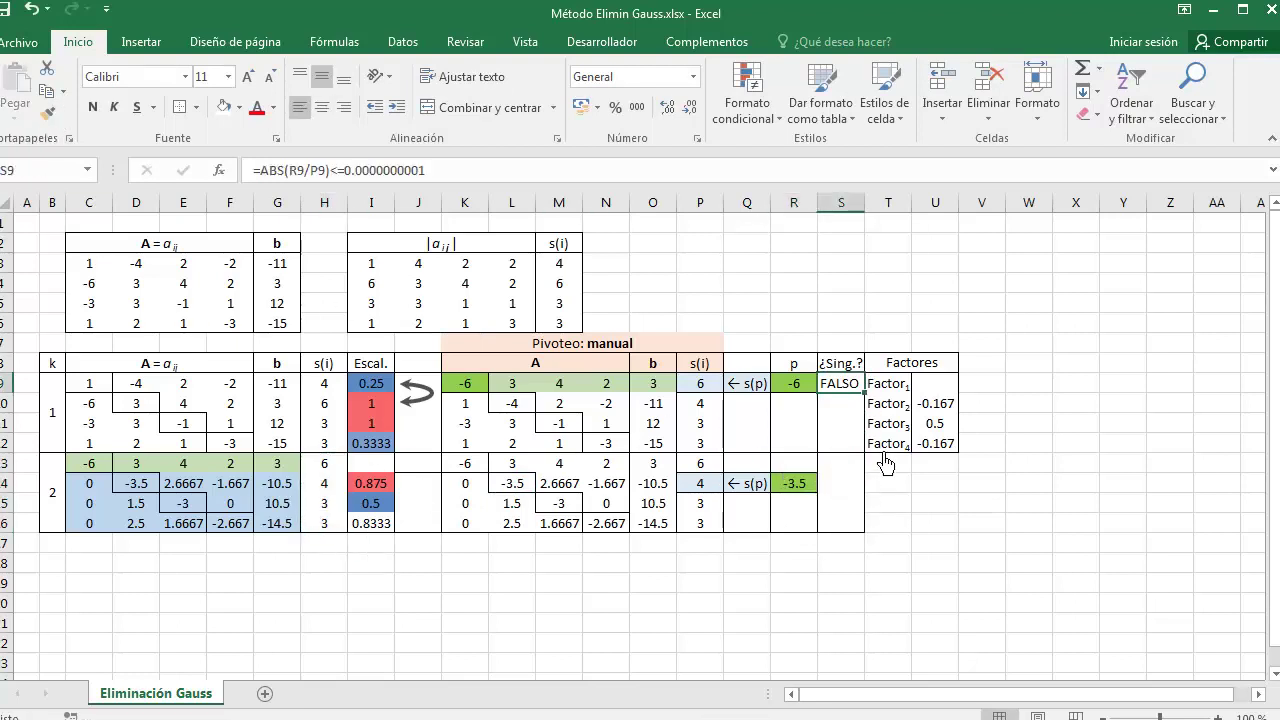
pyautogui.hotkey('ctrl', 'c')
pyautogui.click(845, 483)
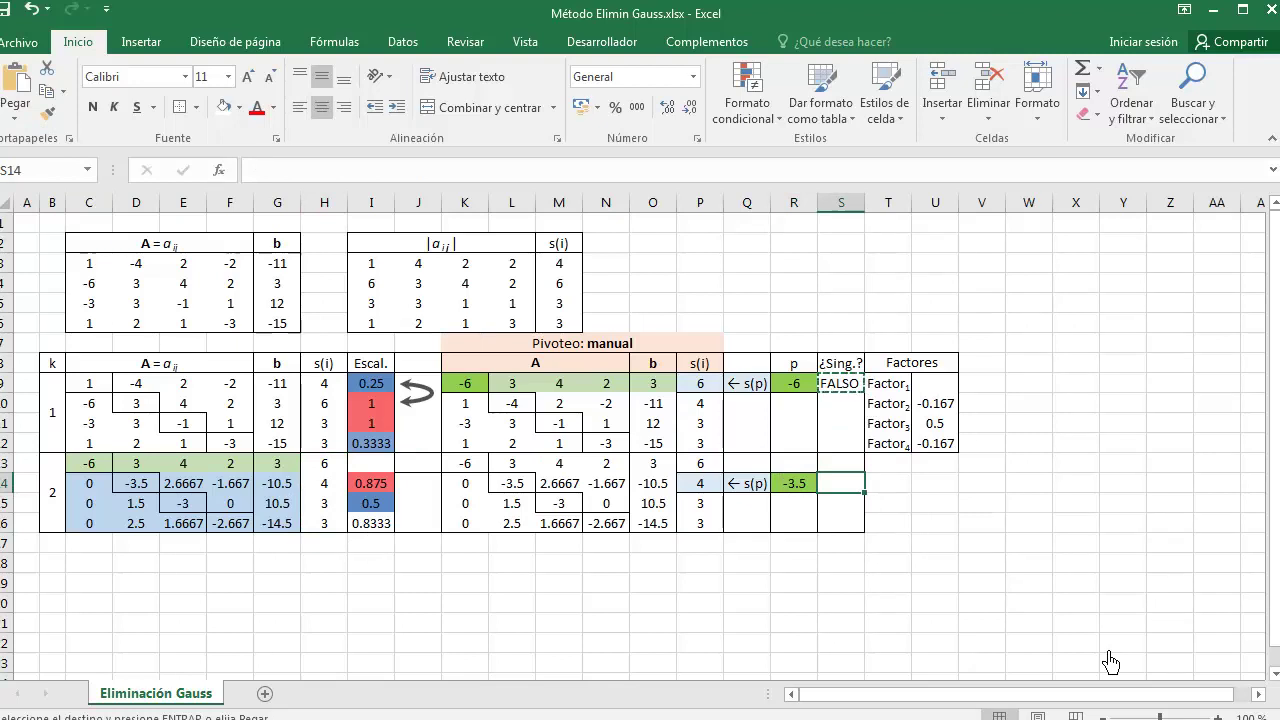
pyautogui.hotkey('ctrl', 'v')
pyautogui.press('F2')
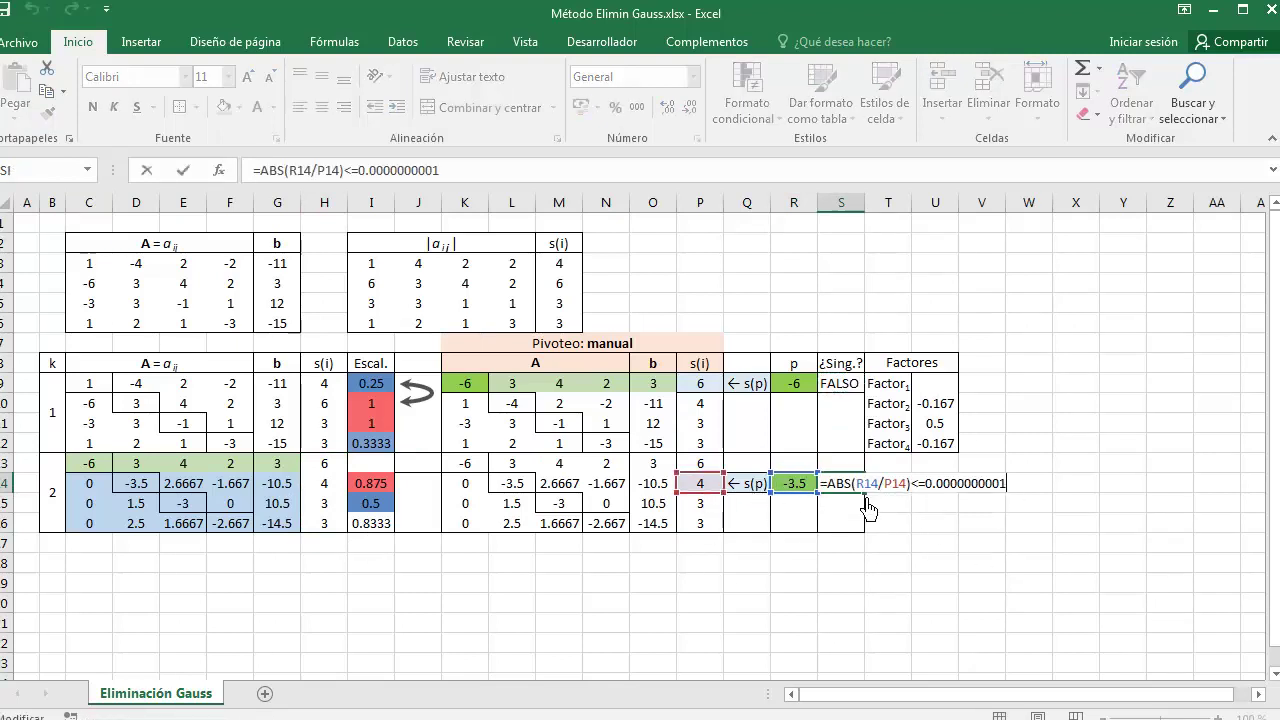
pyautogui.press('Escape')
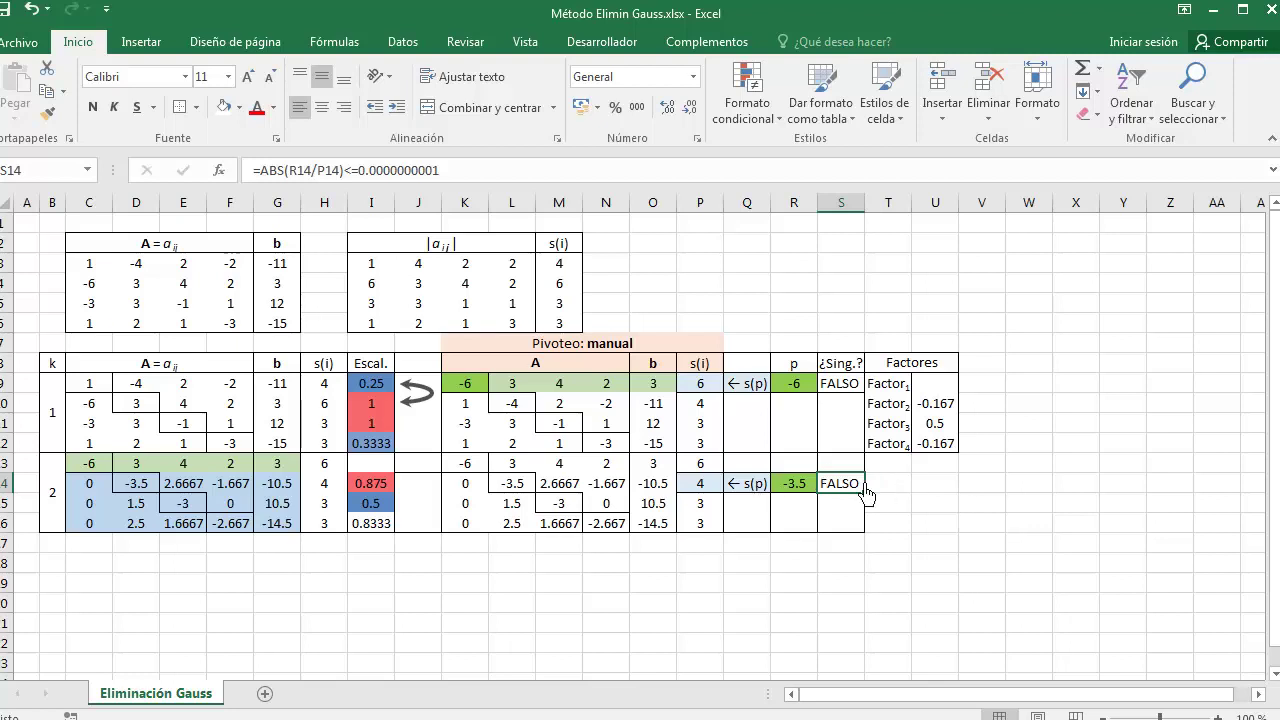
# Copy the factor labels T9:T12 into T13:T16.
pyautogui.moveTo(889, 383); pyautogui.dragTo(900, 445)
pyautogui.hotkey('ctrl', 'c')
pyautogui.click(900, 466)
pyautogui.hotkey('ctrl', 'v')
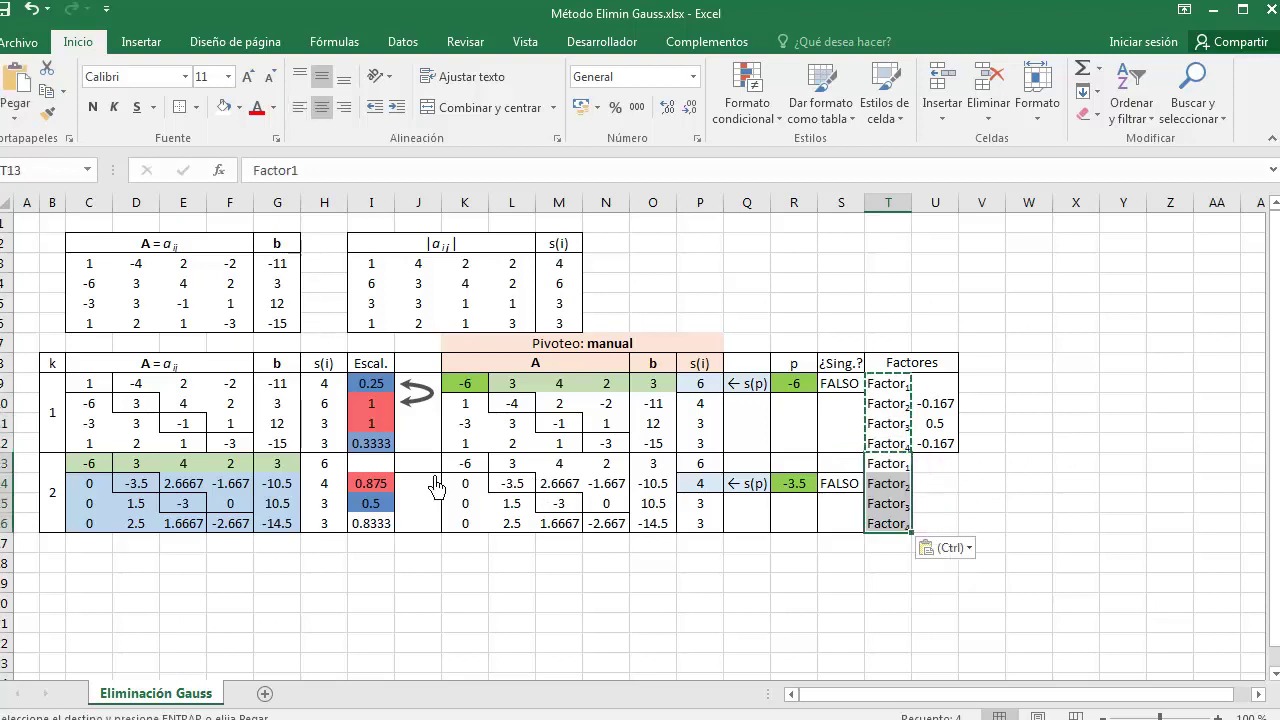
# Copy the formatting of H13:H17 onto the factor value cells U13:U17.
pyautogui.moveTo(324, 463); pyautogui.dragTo(324, 543)
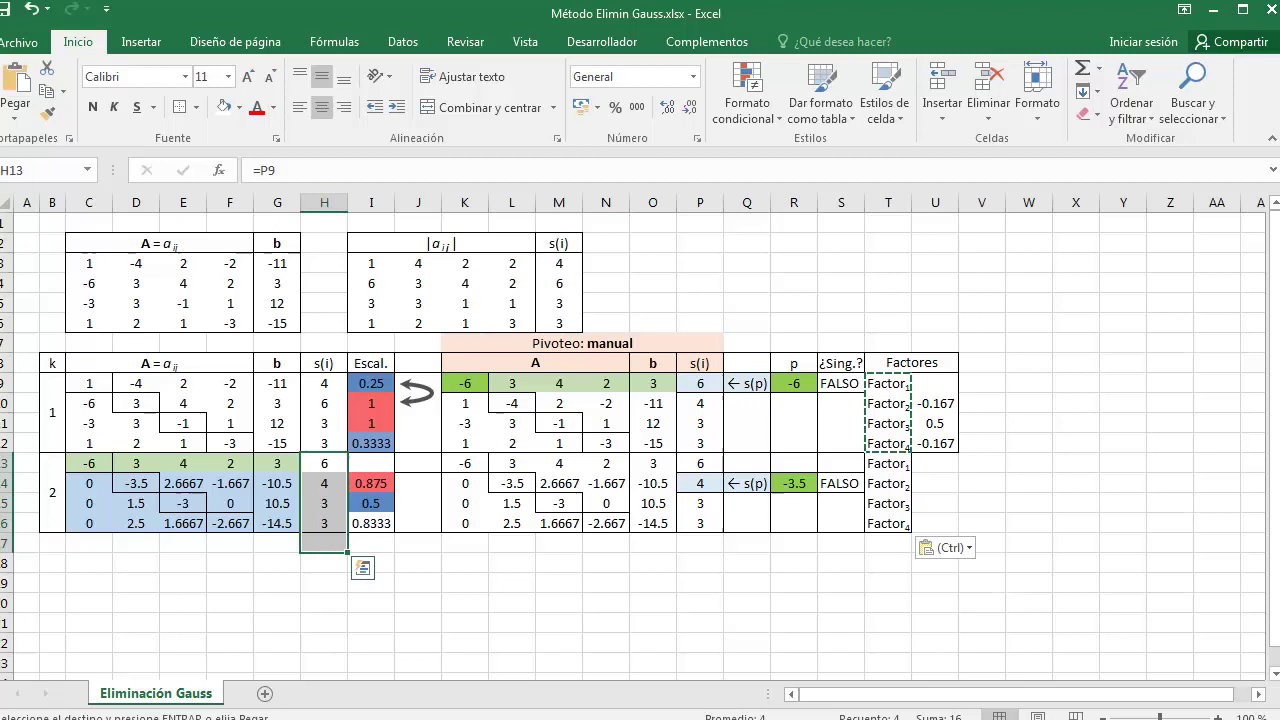
pyautogui.click(47, 112)
pyautogui.click(935, 463)
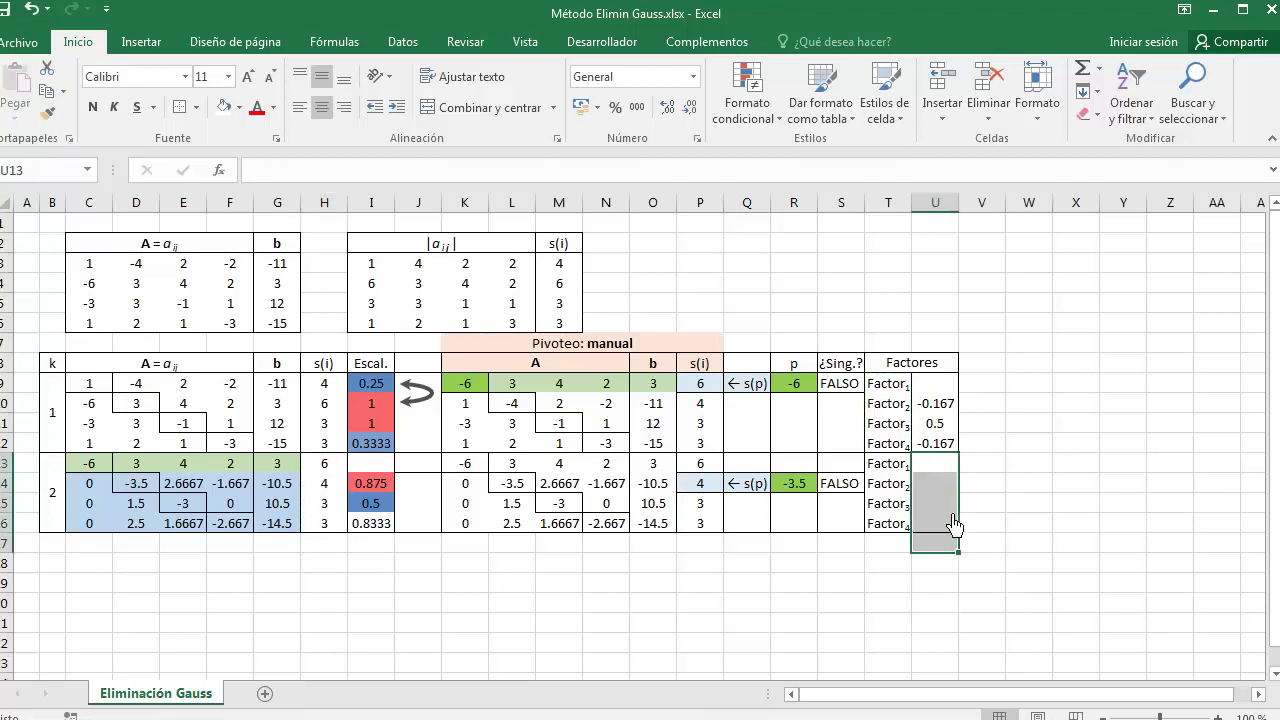
# Enter =L15/$L$14 as the factor in U15, fill it down to U16 without formatting, and check the references in U16.
pyautogui.press('Down')
pyautogui.press('Down')
pyautogui.write('=L15/$L$14')
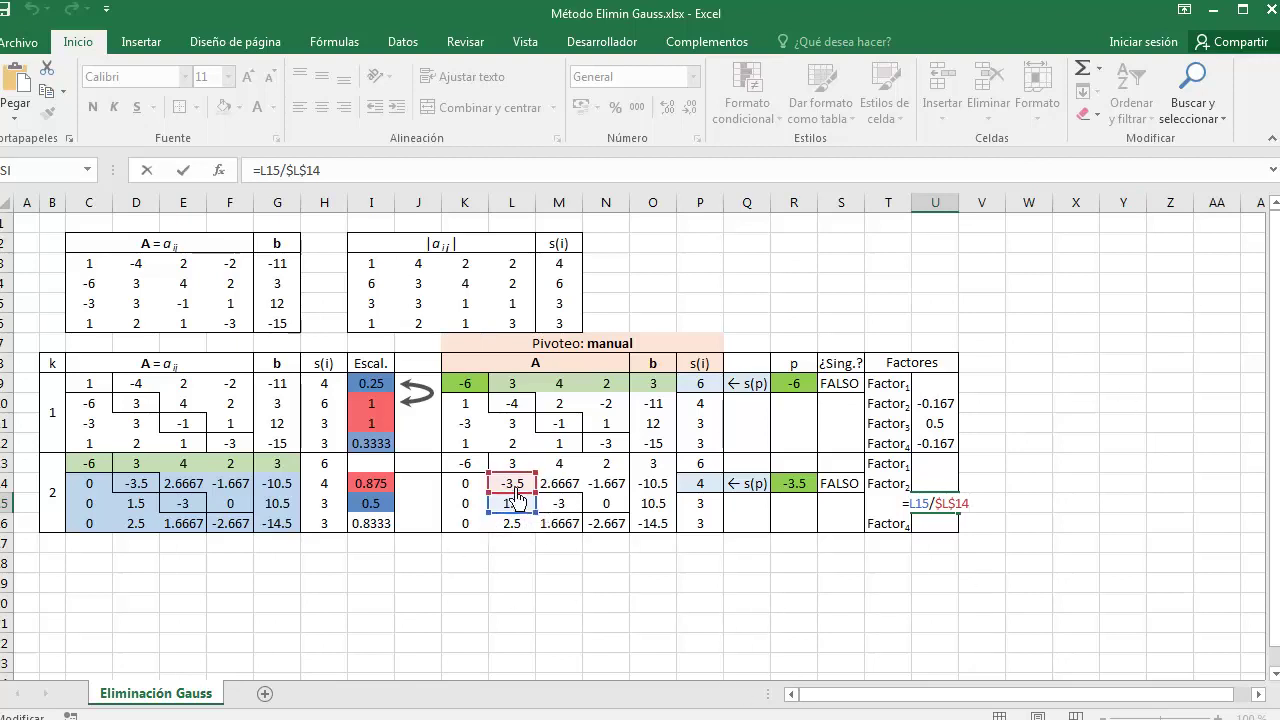
pyautogui.hotkey('ctrl', 'Return')
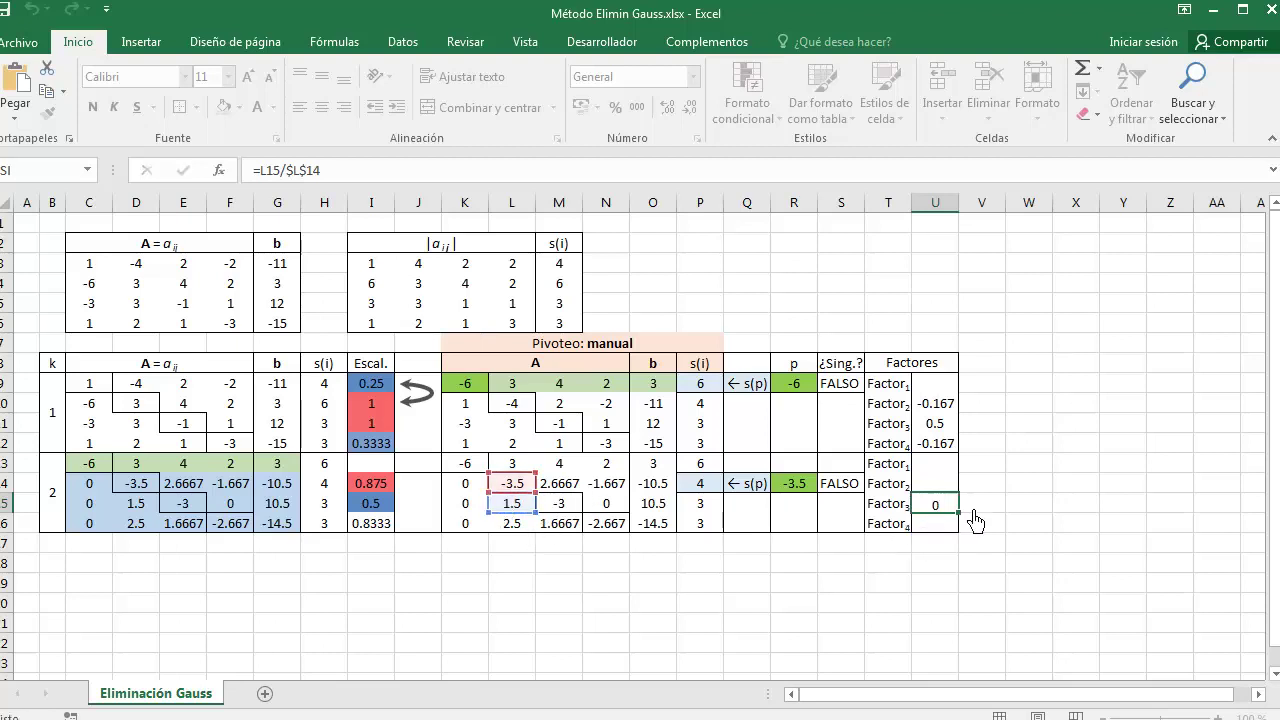
pyautogui.moveTo(958, 513); pyautogui.dragTo(974, 549)
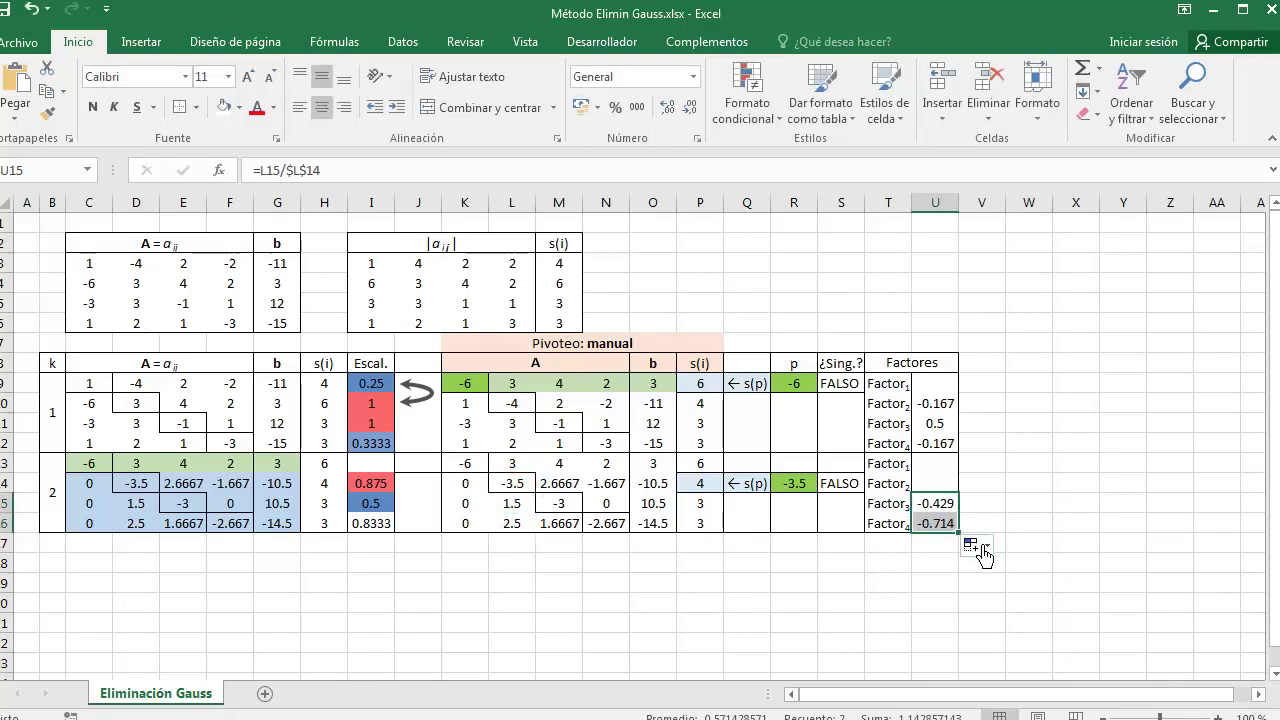
pyautogui.click(973, 545)
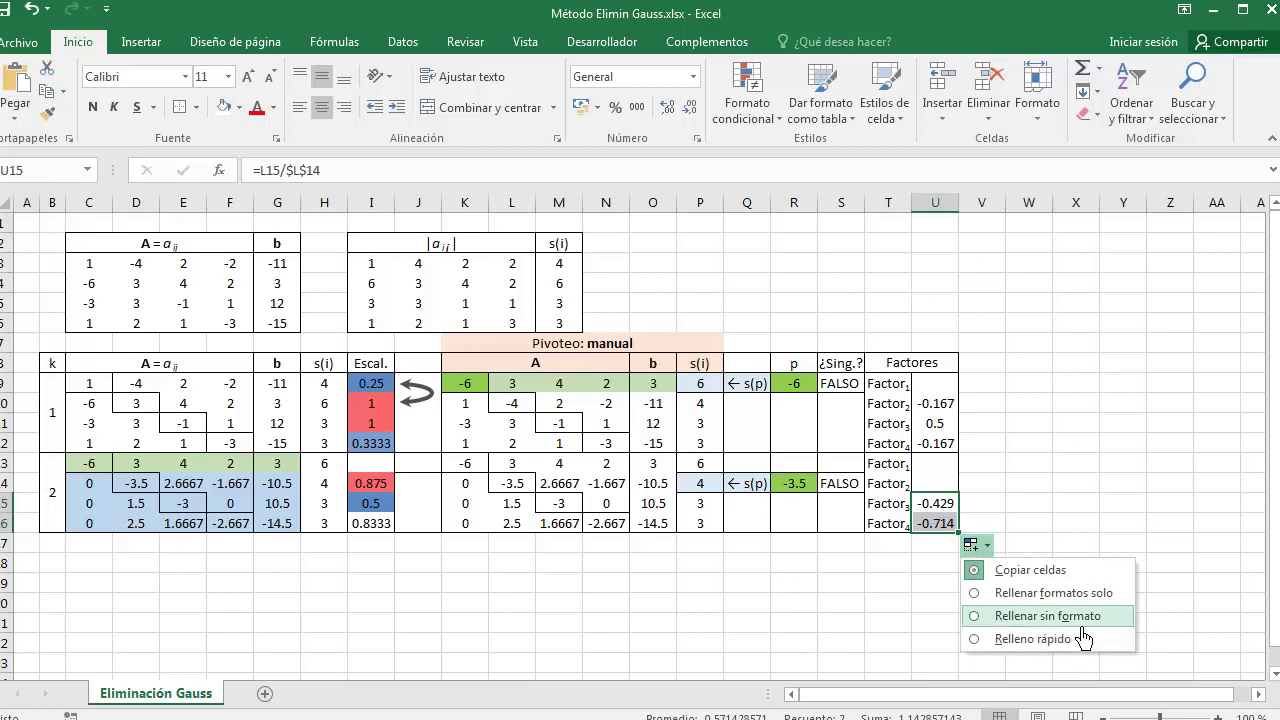
pyautogui.click(1085, 637)
pyautogui.click(935, 523)
pyautogui.press('F2')
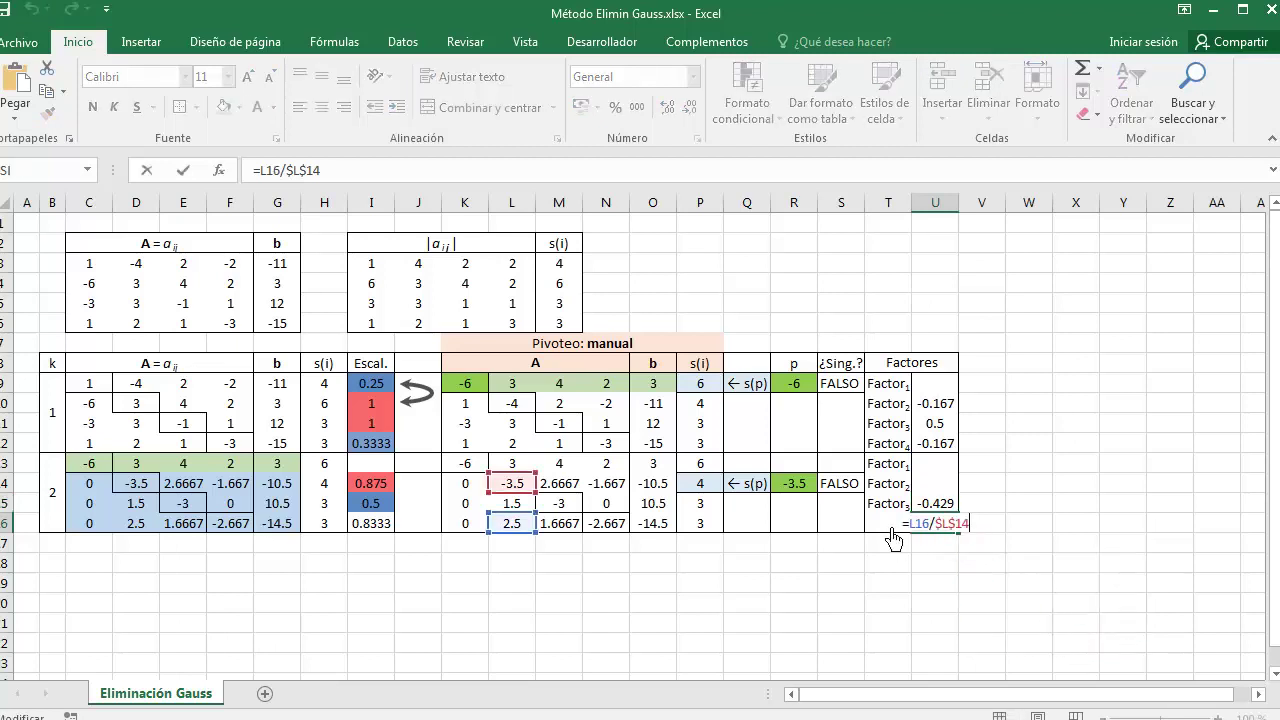
pyautogui.press('Escape')
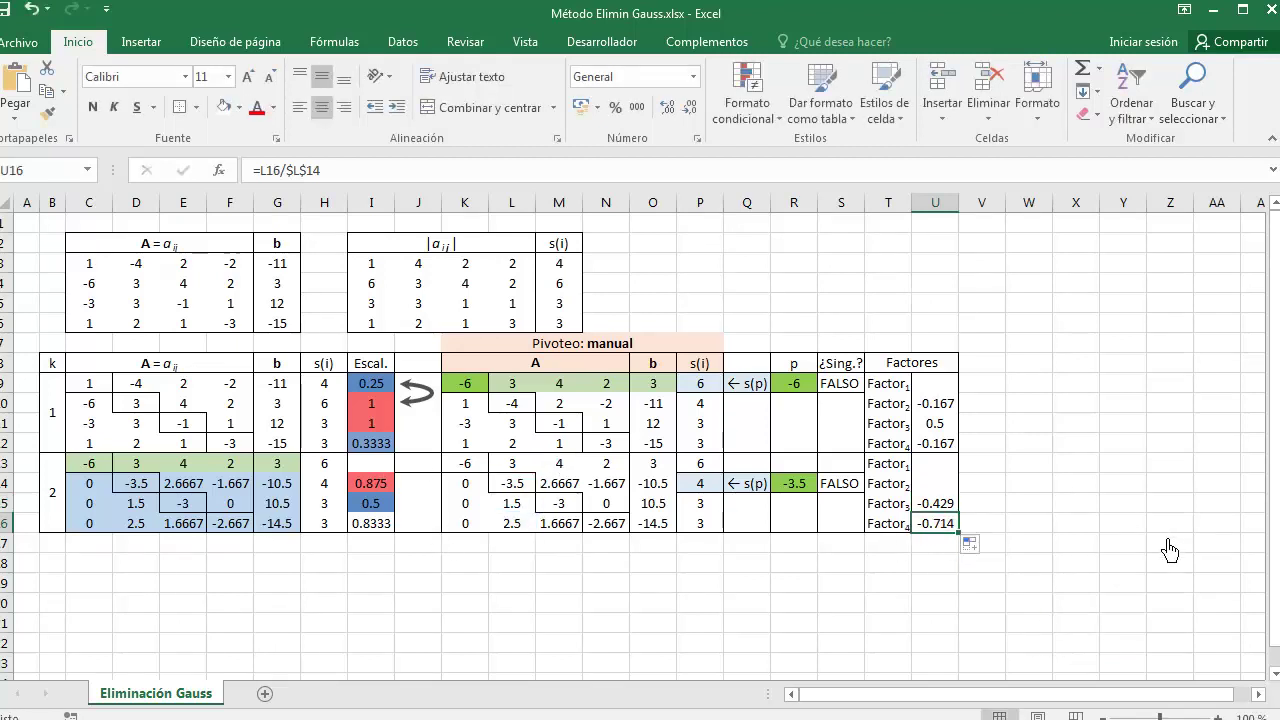
# Extend the k counter from merged cell B13 down into B17:B20.
pyautogui.scroll(-1, 937, 510)
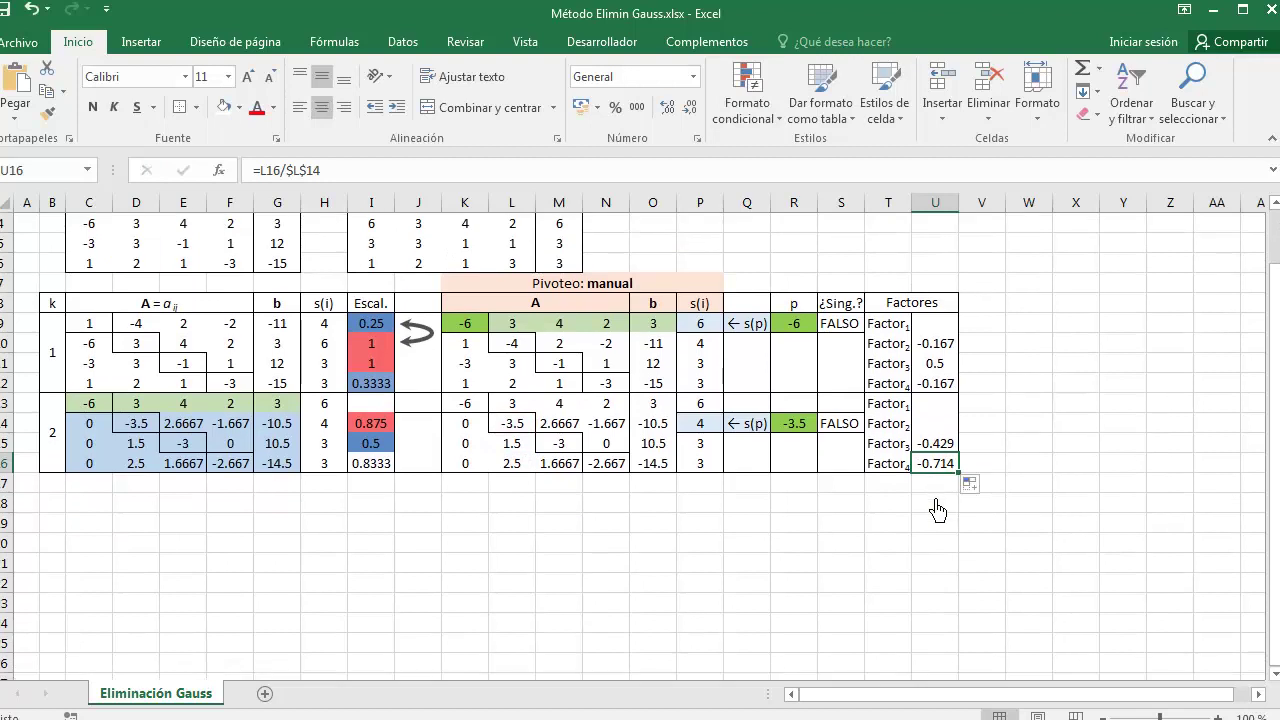
pyautogui.click(55, 445)
pyautogui.moveTo(67, 474); pyautogui.dragTo(80, 540)
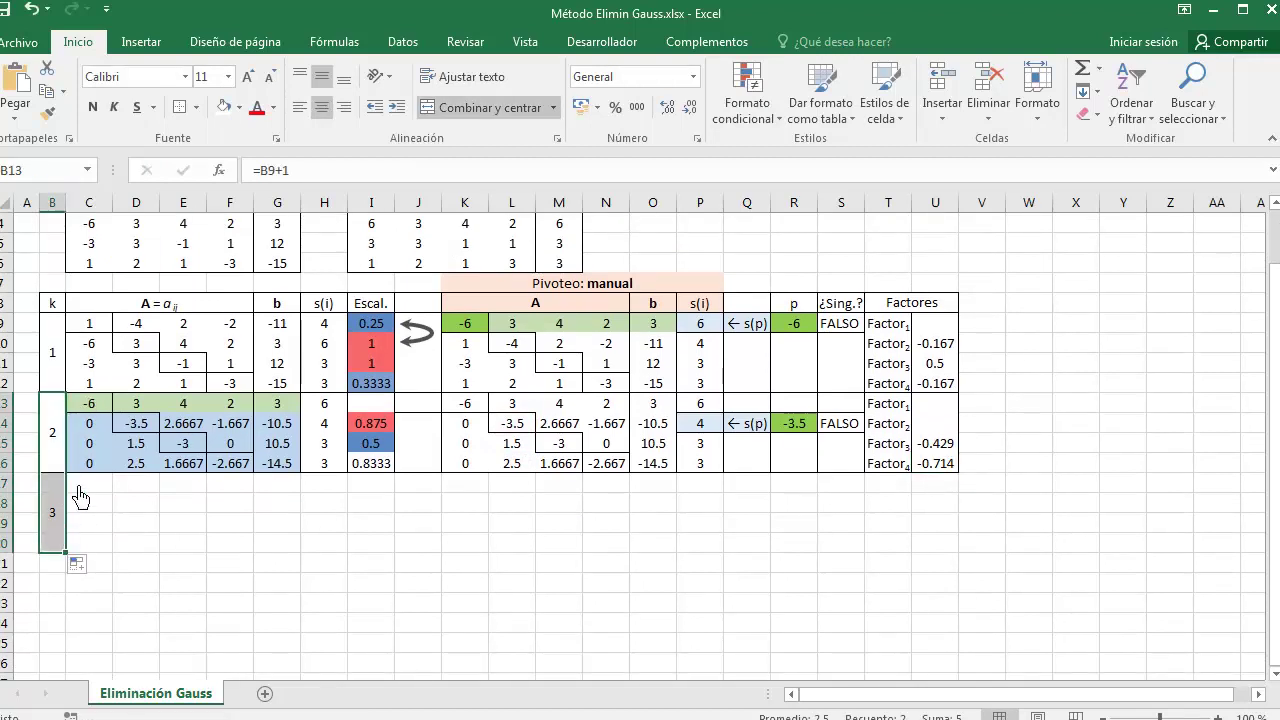
# Copy the formatting of the first matrix block C9:G12 onto C17:G20.
pyautogui.click(102, 486)
pyautogui.moveTo(89, 323); pyautogui.dragTo(277, 383)
pyautogui.click(47, 112)
pyautogui.click(95, 483)
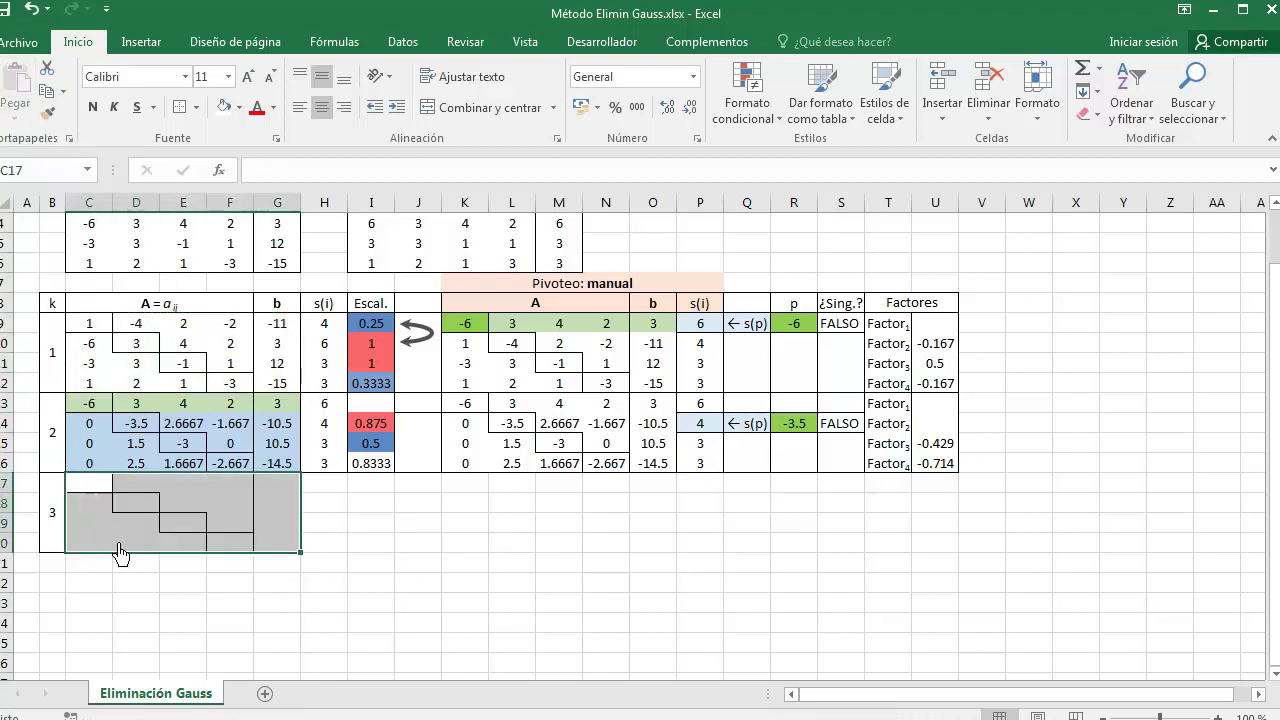
# Copy the pivot row link formulas from C13:G13 into C17:G17 and check the reference in C17.
pyautogui.click(110, 524)
pyautogui.click(89, 403)
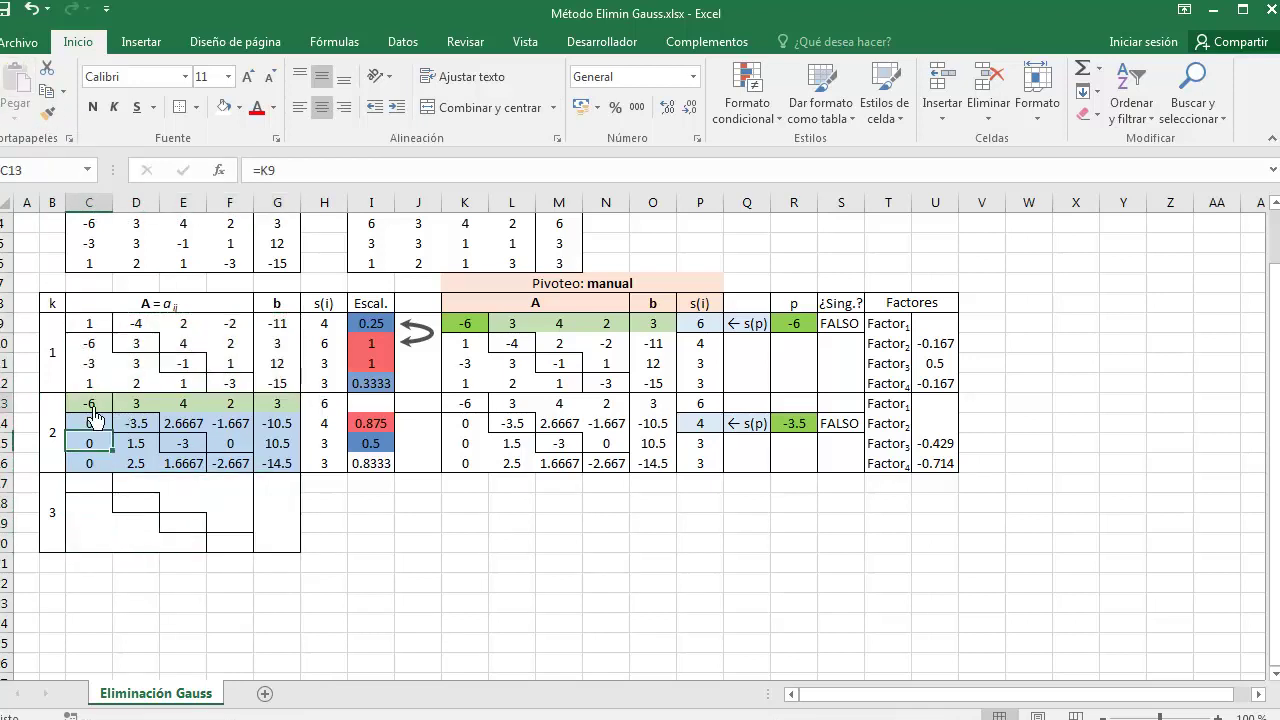
pyautogui.write('=')
pyautogui.click(465, 323)
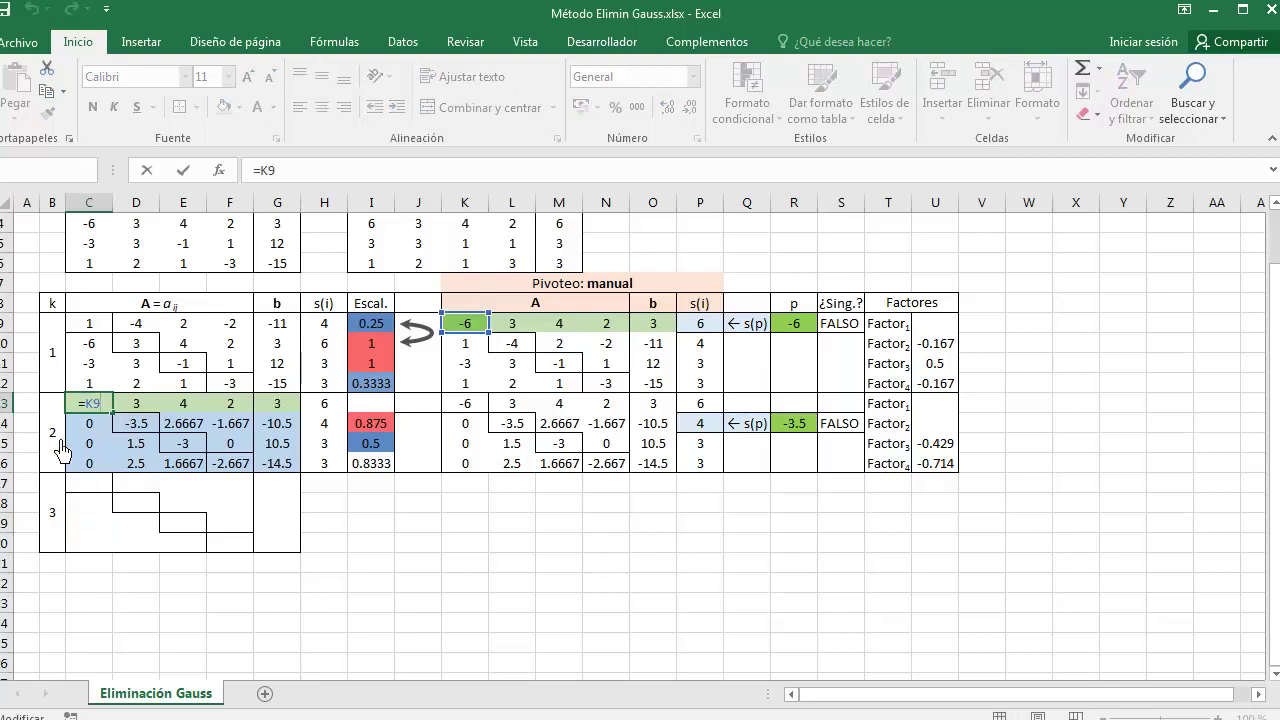
pyautogui.hotkey('ctrl', 'Return')
pyautogui.moveTo(112, 413); pyautogui.dragTo(296, 412)
pyautogui.hotkey('ctrl', 'c')
pyautogui.click(95, 485)
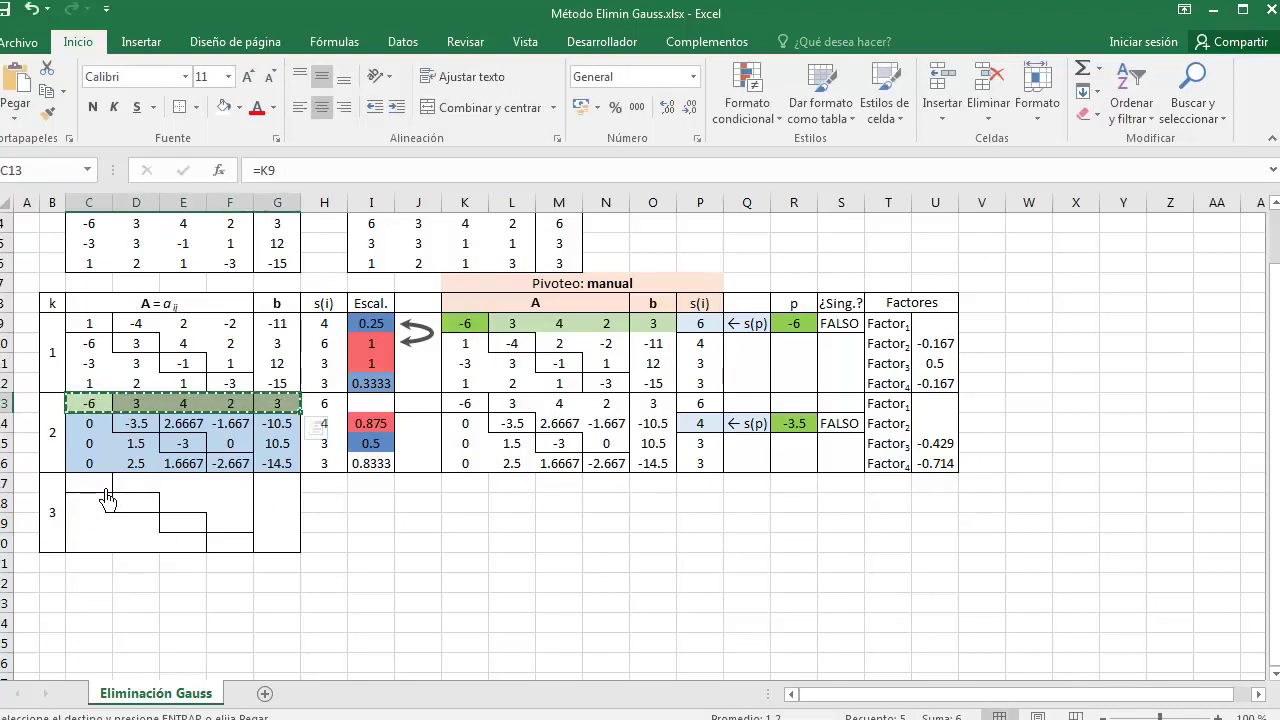
pyautogui.hotkey('ctrl', 'v')
pyautogui.doubleClick(95, 485)
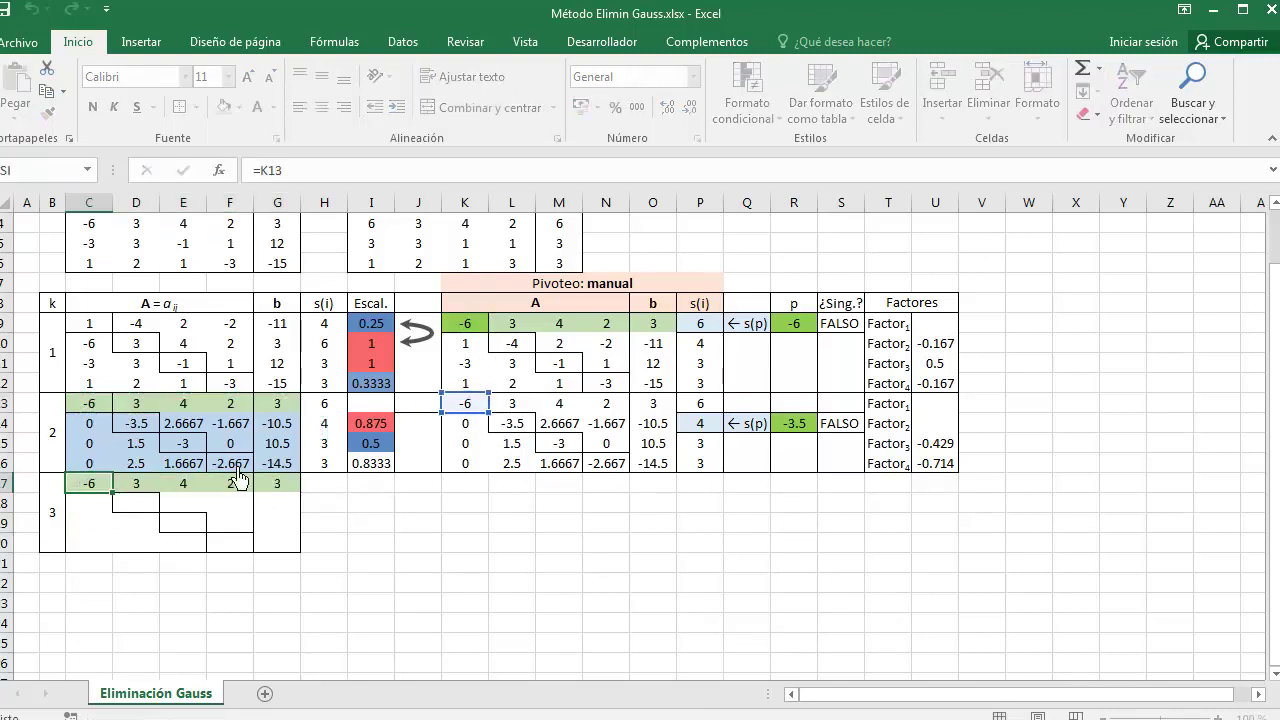
pyautogui.hotkey('ctrl', 'Return')
# Apply the light green pivot row fill to K13:O14 and C17:G18.
pyautogui.moveTo(522, 425); pyautogui.dragTo(677, 448)
pyautogui.click(605, 323)
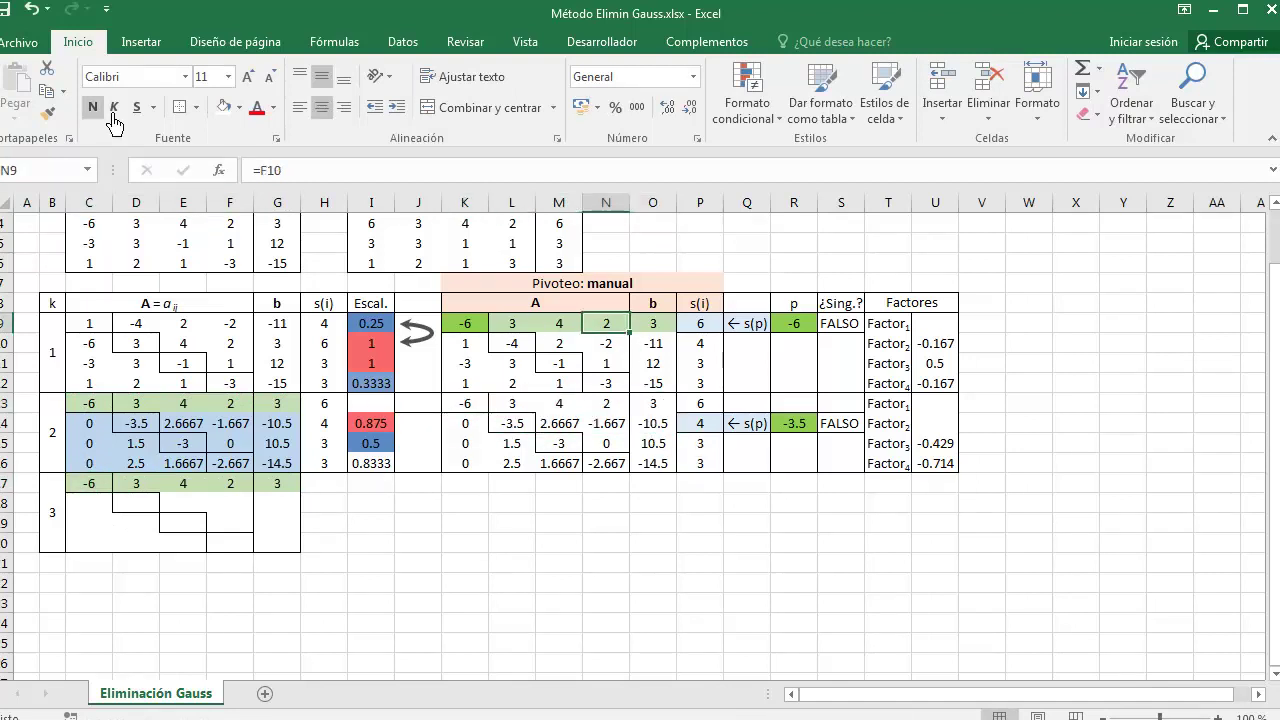
pyautogui.click(273, 107)
pyautogui.click(580, 438)
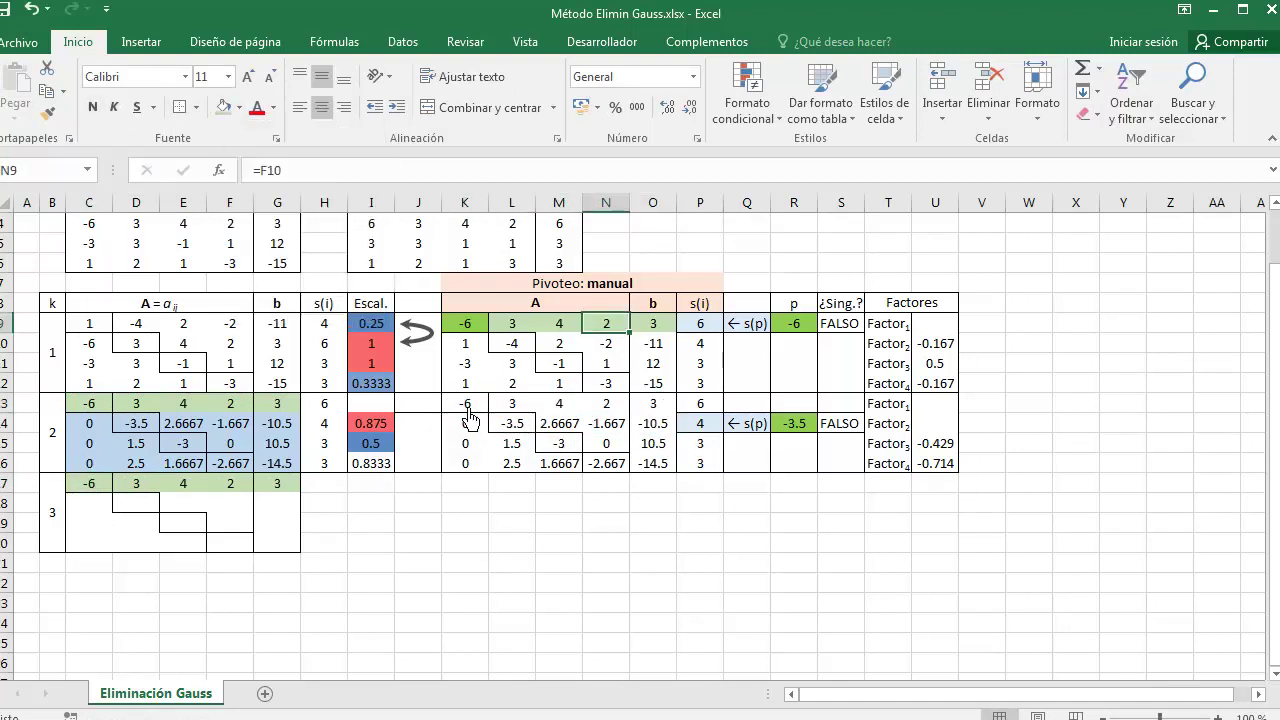
pyautogui.moveTo(466, 403); pyautogui.dragTo(605, 423)
pyautogui.click(224, 107)
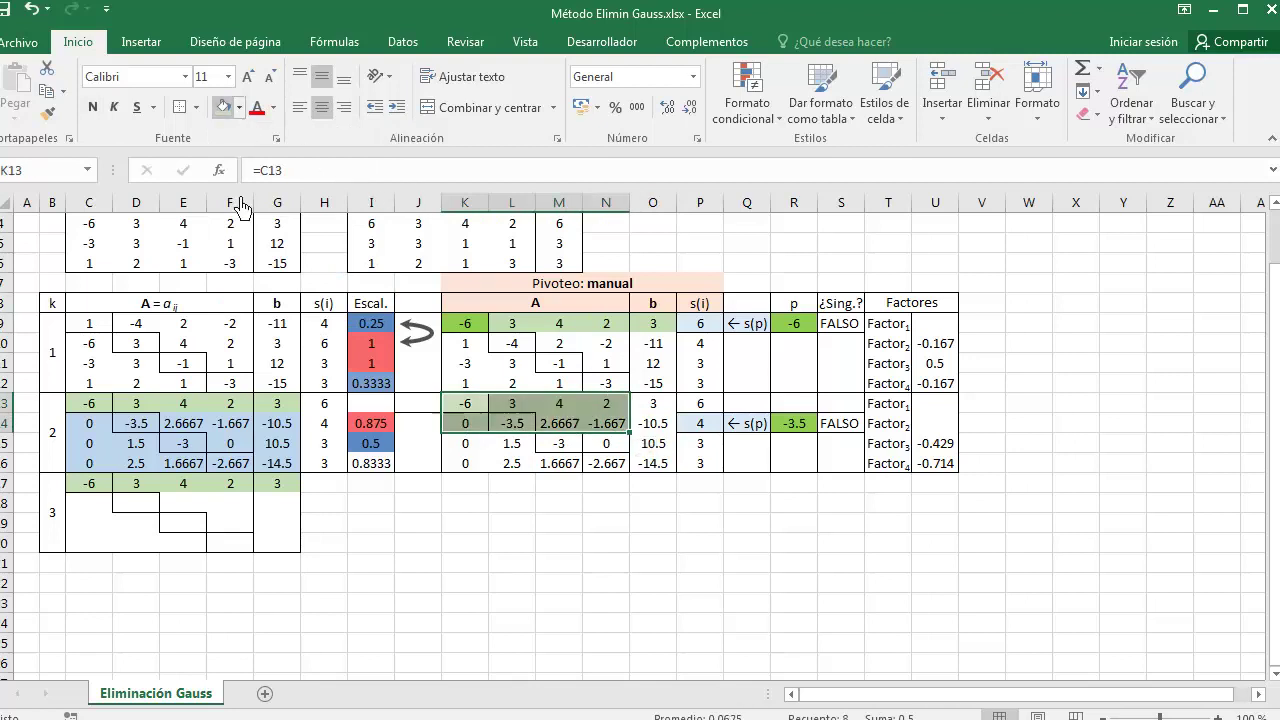
pyautogui.click(108, 493)
pyautogui.hotkey('ctrl', 'v')
pyautogui.click(254, 107)
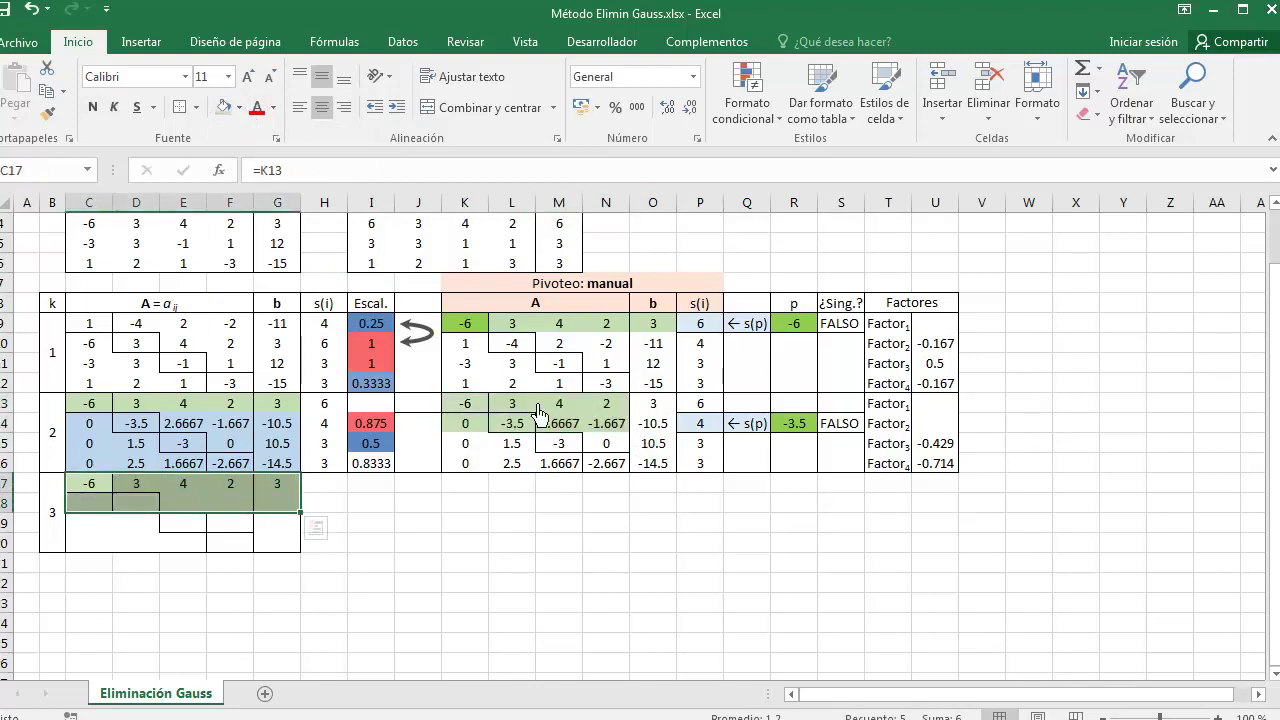
pyautogui.moveTo(652, 403); pyautogui.dragTo(652, 423)
pyautogui.click(226, 107)
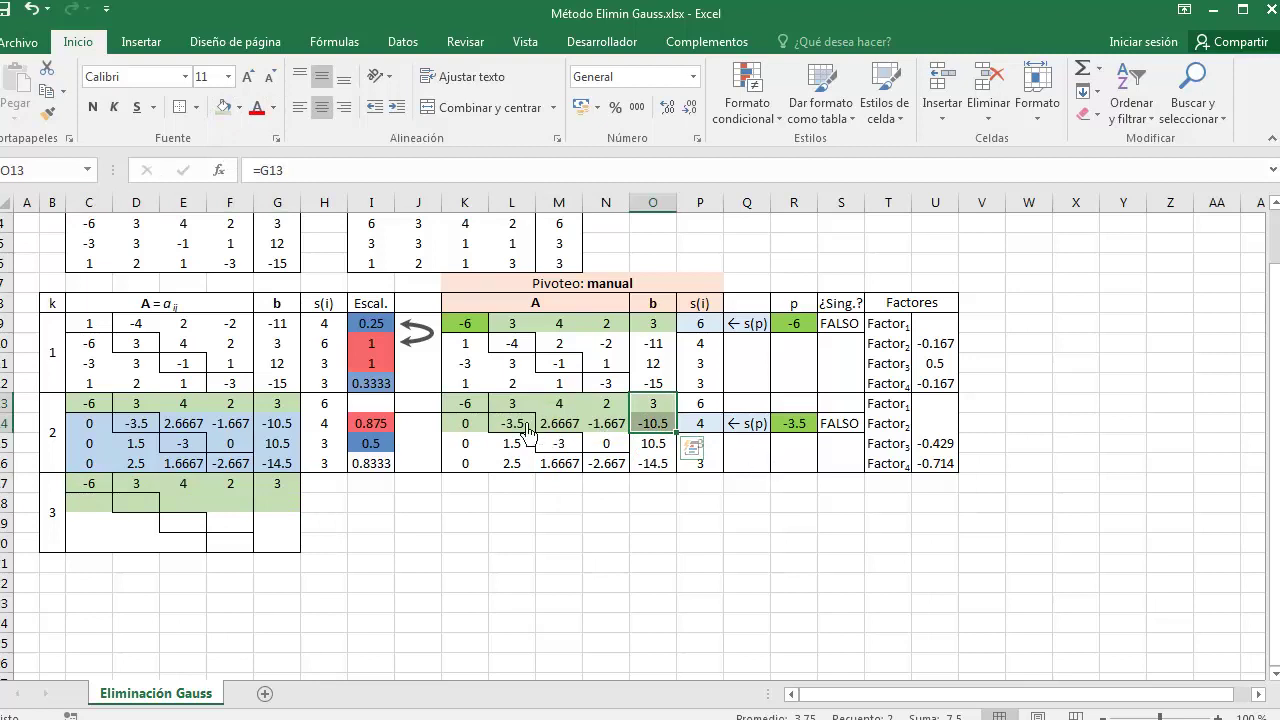
# Paste the pivoted row K14:O14 as links into C18:G18.
pyautogui.moveTo(465, 423); pyautogui.dragTo(652, 423)
pyautogui.hotkey('ctrl', 'c')
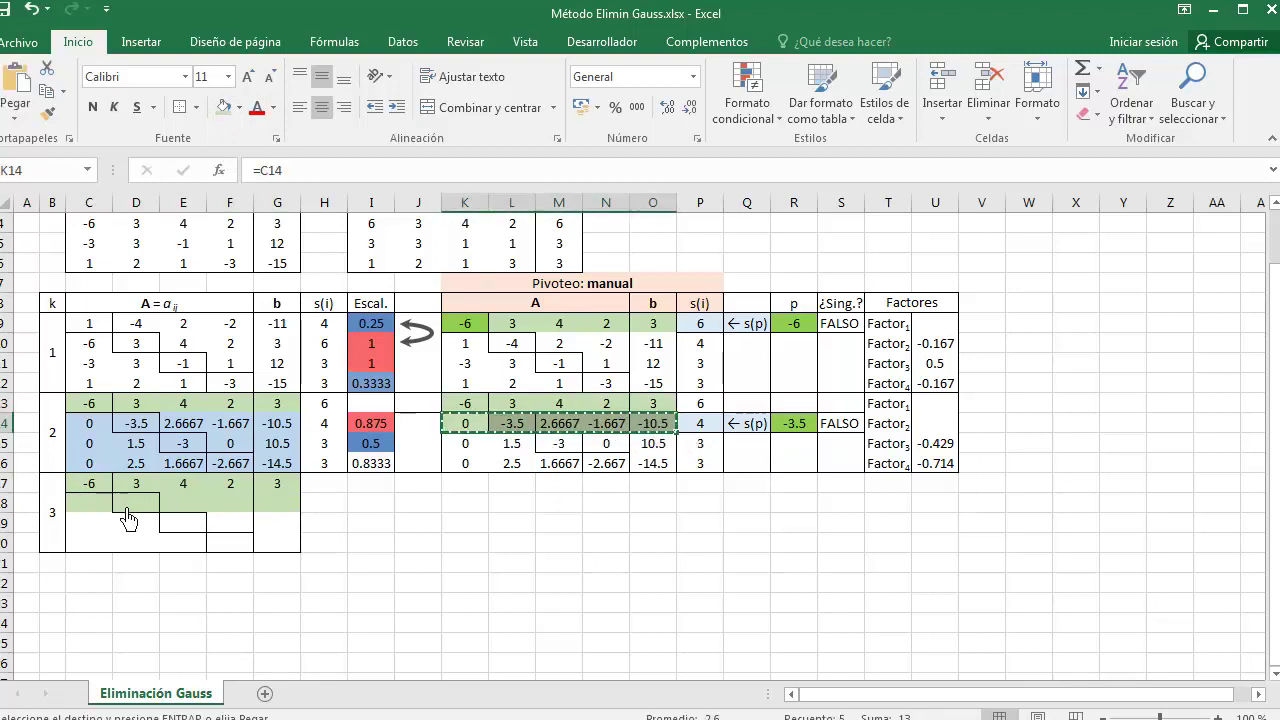
pyautogui.moveTo(105, 505); pyautogui.dragTo(282, 505)
pyautogui.rightClick(282, 505)
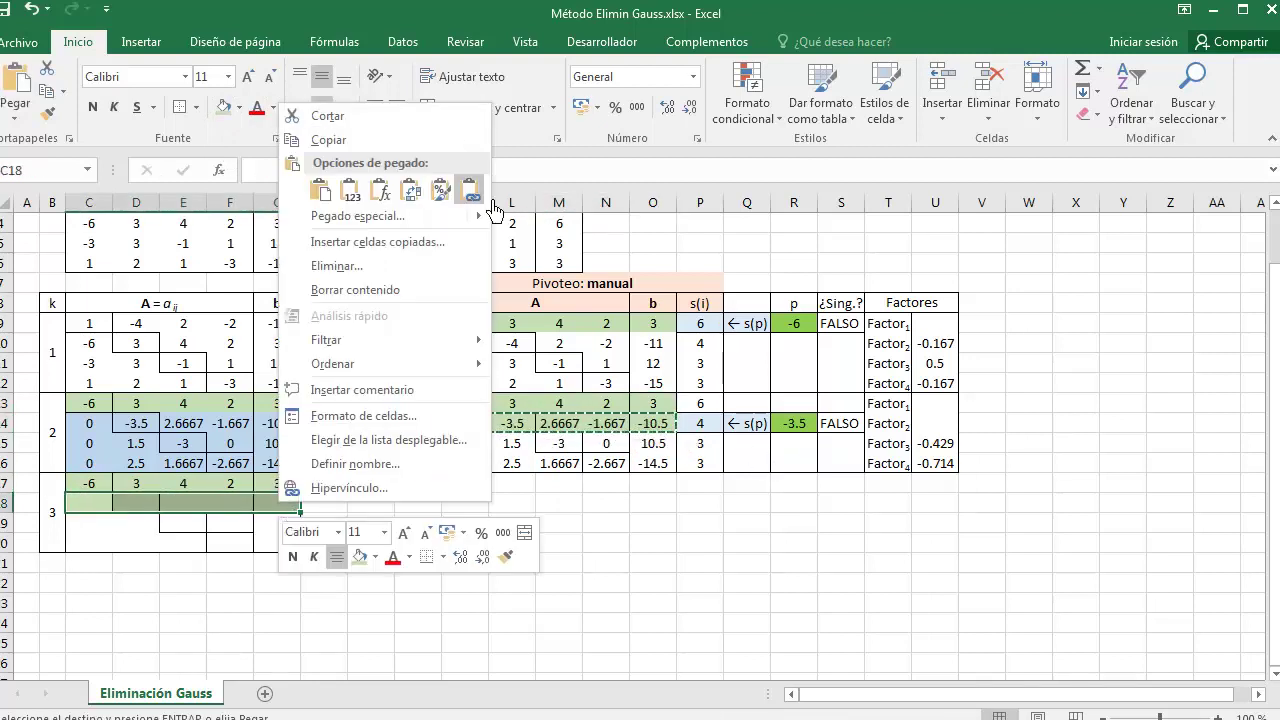
pyautogui.click(488, 200)
# Check which cells the links in F18 and D18 reference.
pyautogui.click(275, 505)
pyautogui.press('Left')
pyautogui.press('F2')
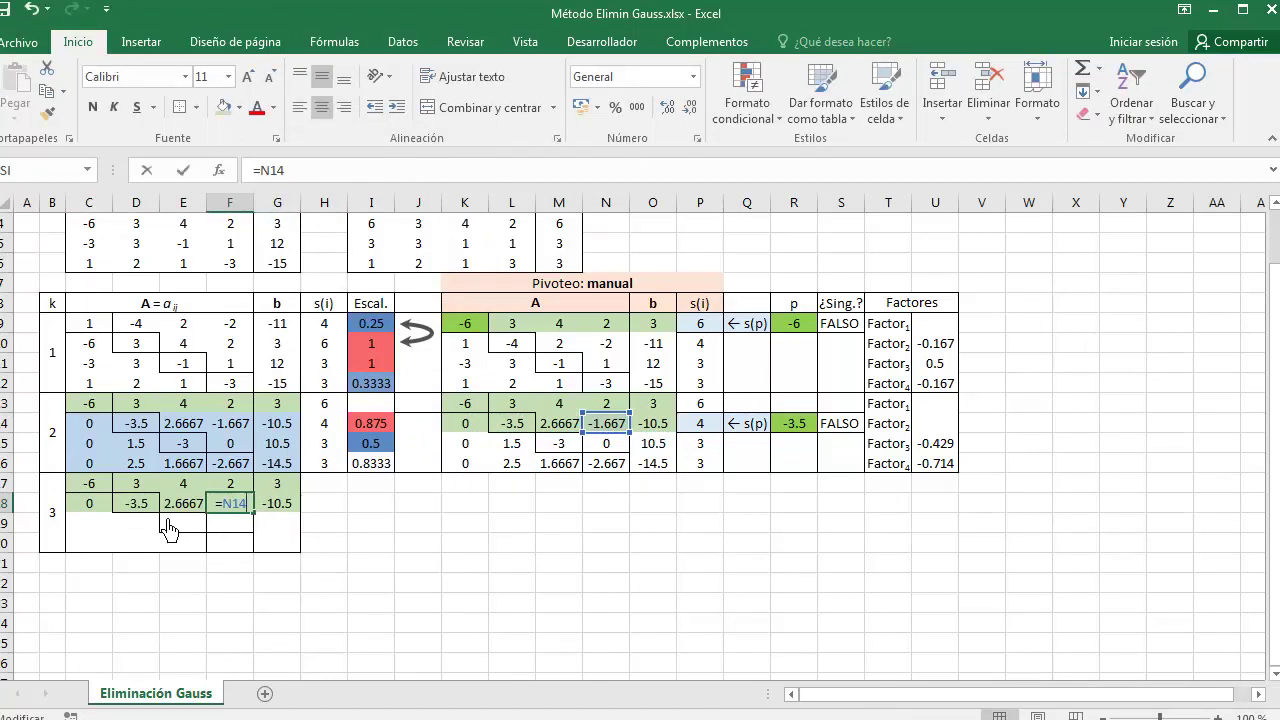
pyautogui.press('Escape')
pyautogui.press('Left')
pyautogui.press('Left')
pyautogui.press('F2')
pyautogui.press('Escape')
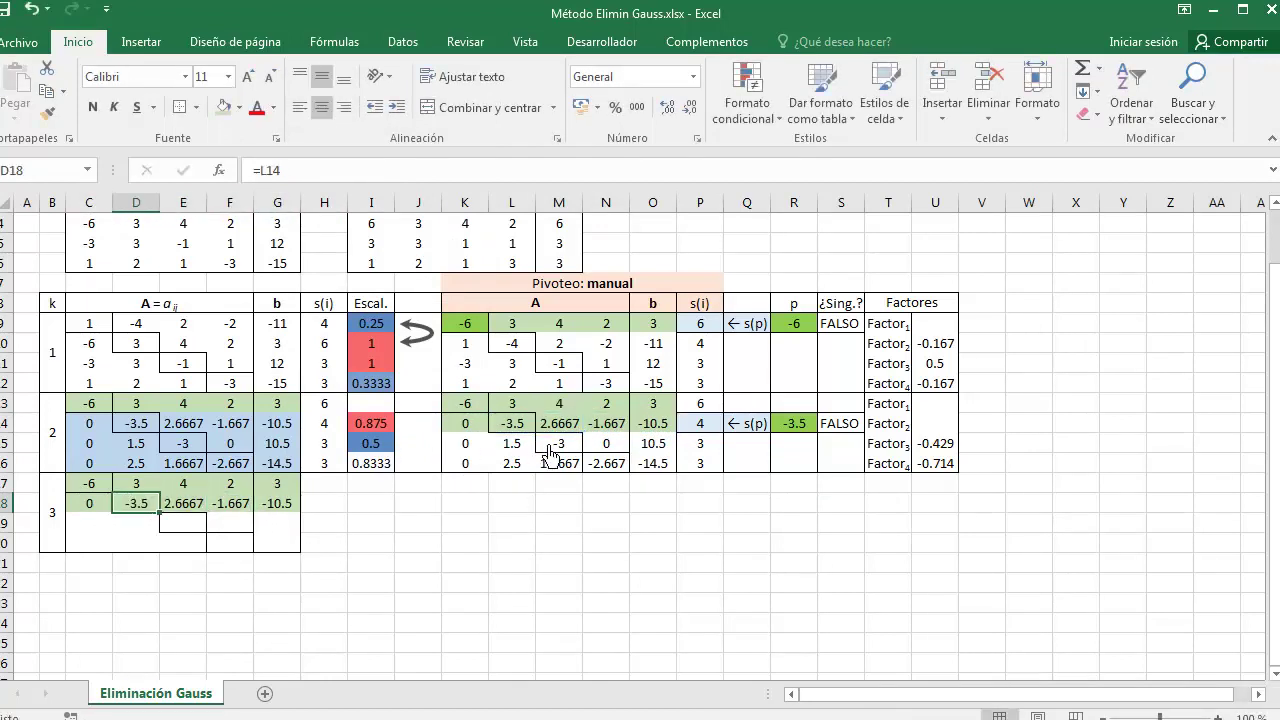
# Apply the light blue fill used in C15 to the remaining k = 3 rows C19:G20.
pyautogui.click(105, 446)
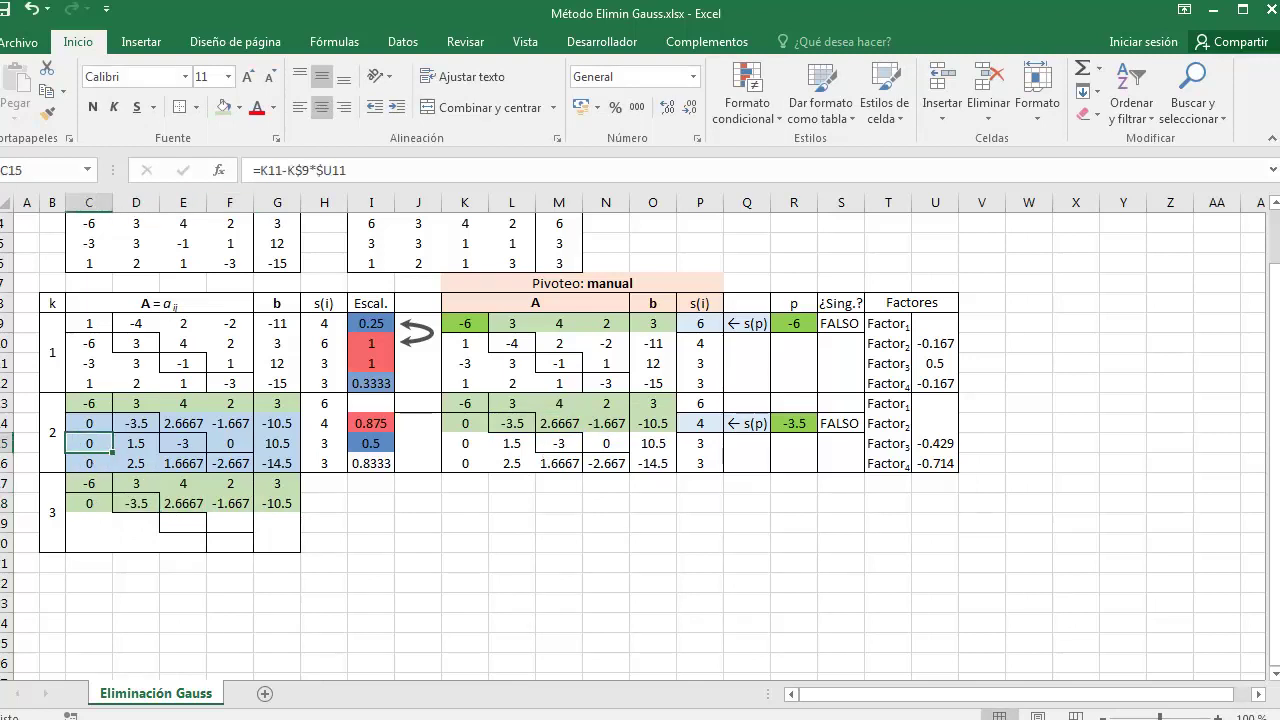
pyautogui.click(240, 107)
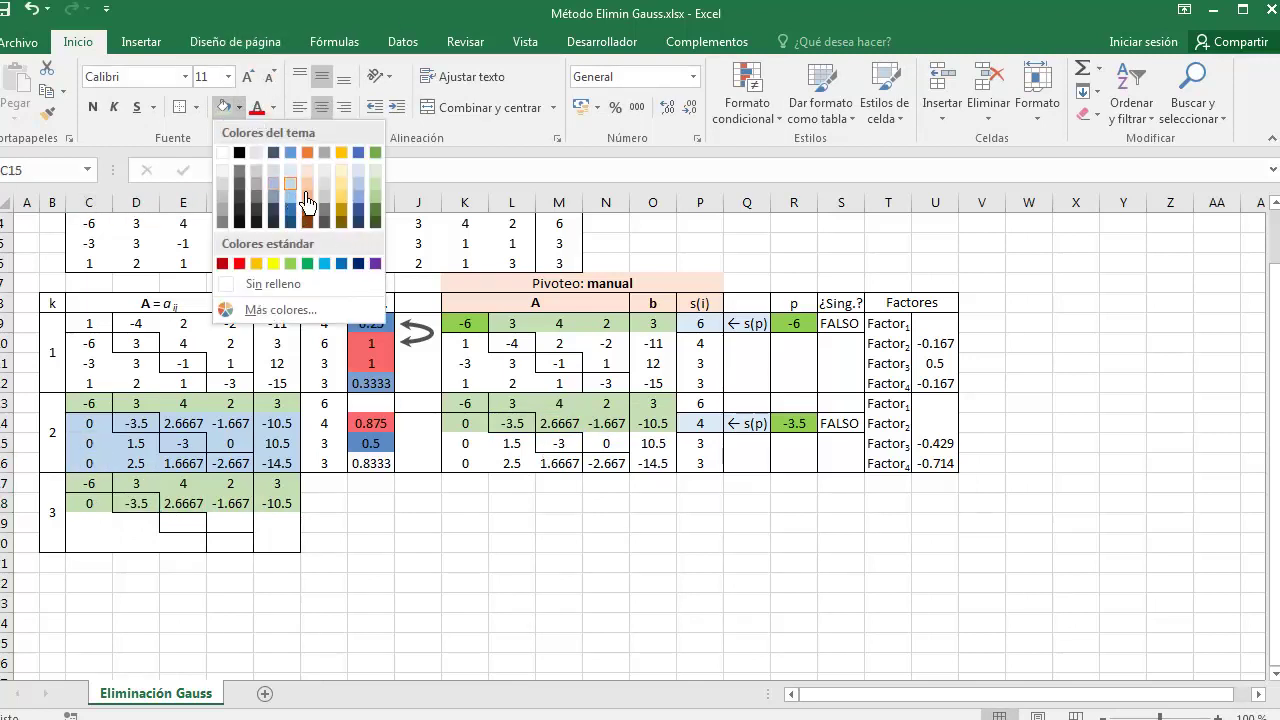
pyautogui.press('Escape')
pyautogui.moveTo(105, 530); pyautogui.dragTo(280, 545)
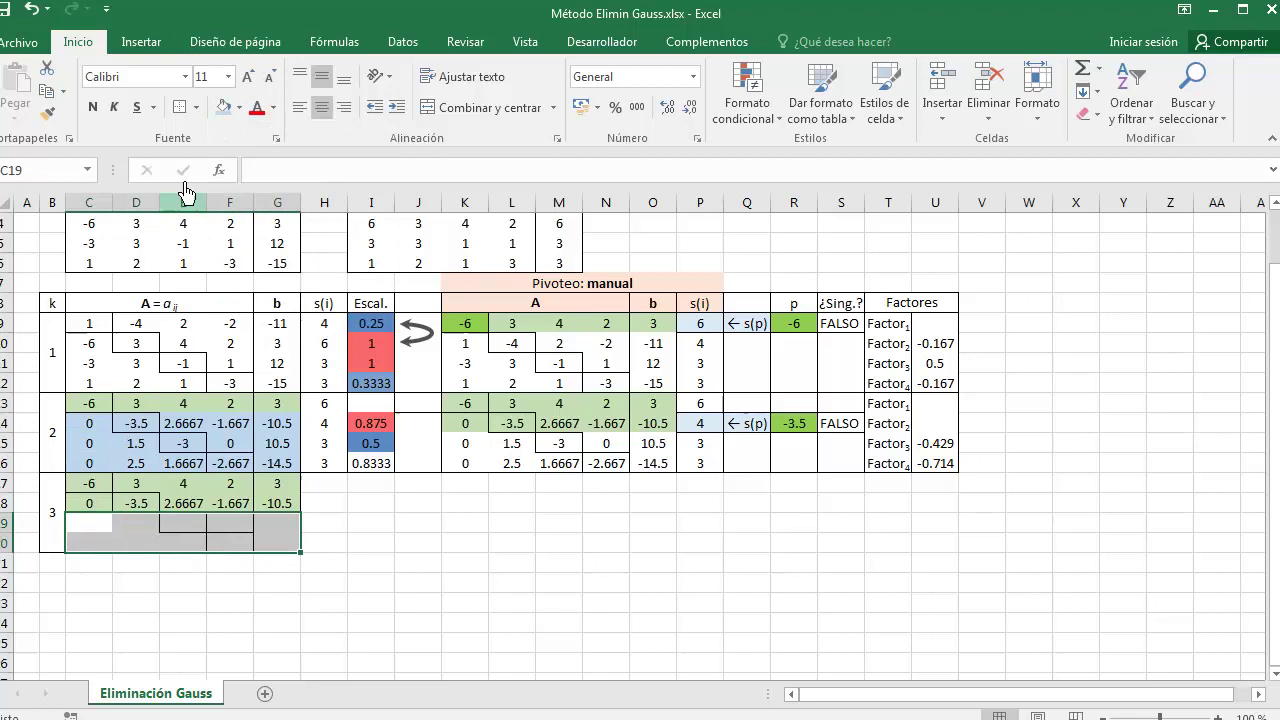
pyautogui.click(224, 107)
# Enter the elimination formula =K15-K$14*$U15 in C19.
pyautogui.click(106, 530)
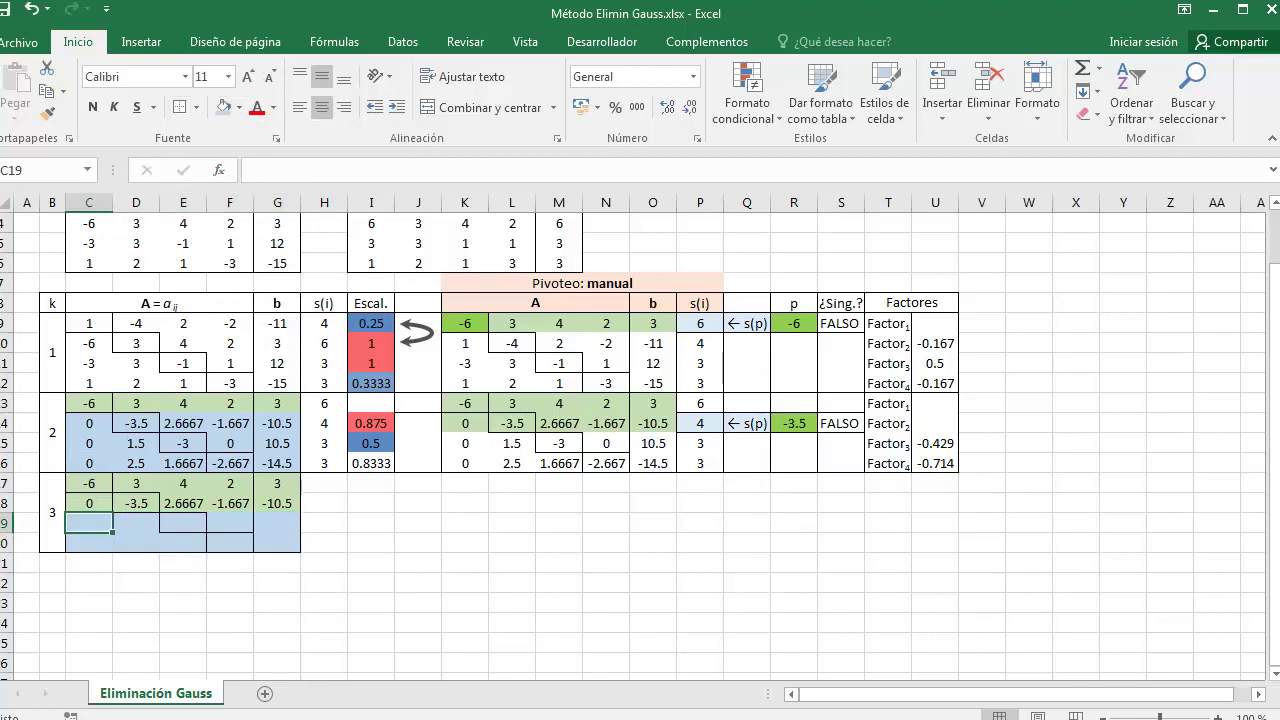
pyautogui.write('=K15-K$14*$U15')
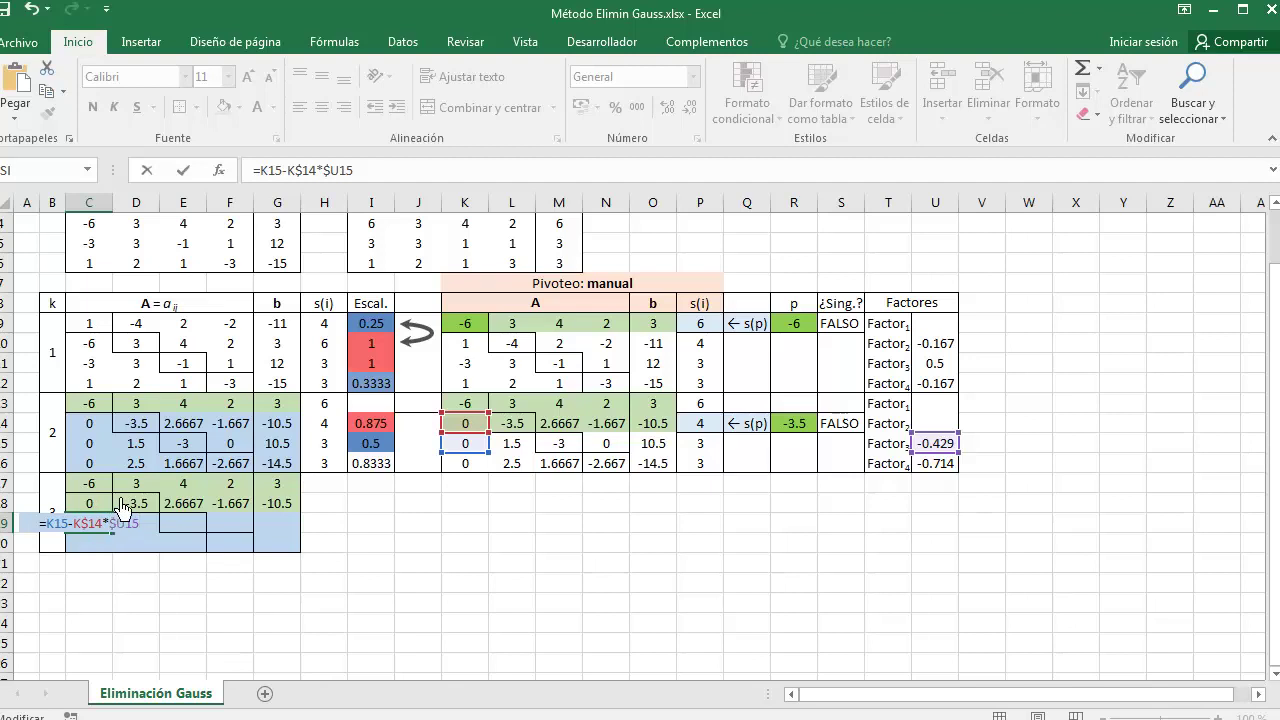
pyautogui.hotkey('ctrl', 'Return')
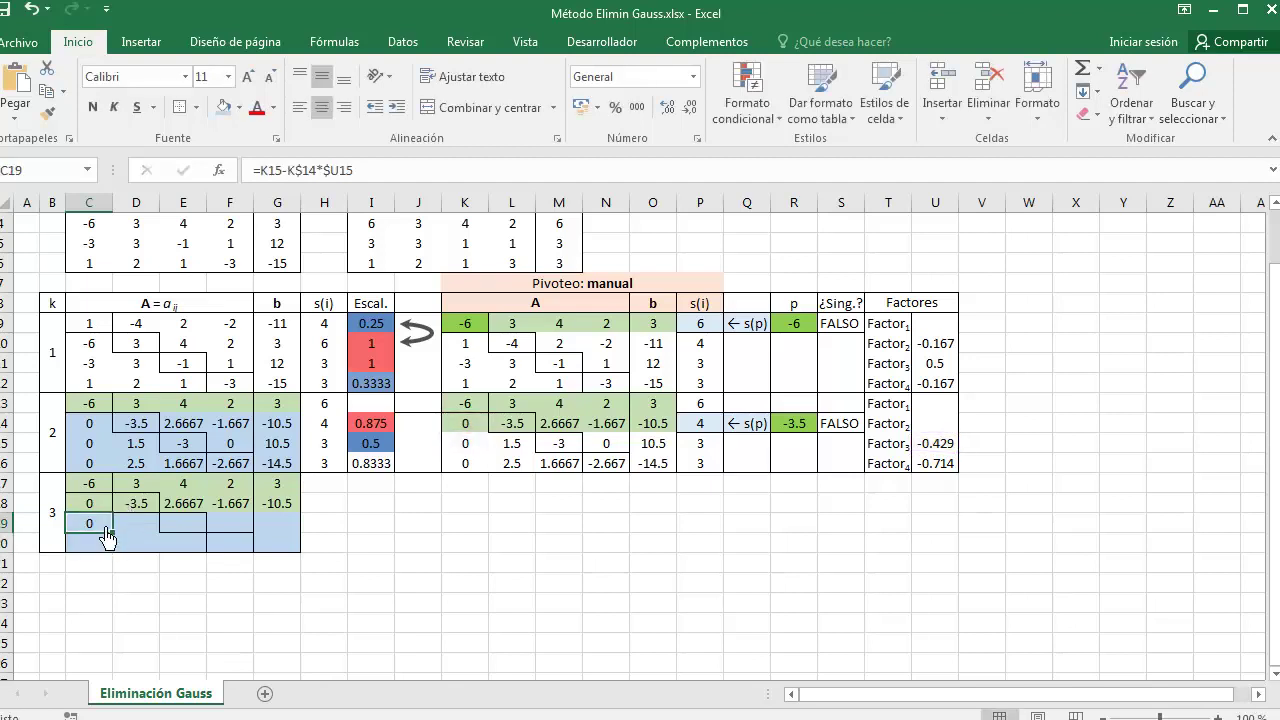
# Fill the elimination formula from C19 across to G19 and down to row 20 without formatting.
pyautogui.moveTo(113, 532); pyautogui.dragTo(288, 526)
pyautogui.click(318, 545)
pyautogui.click(433, 616)
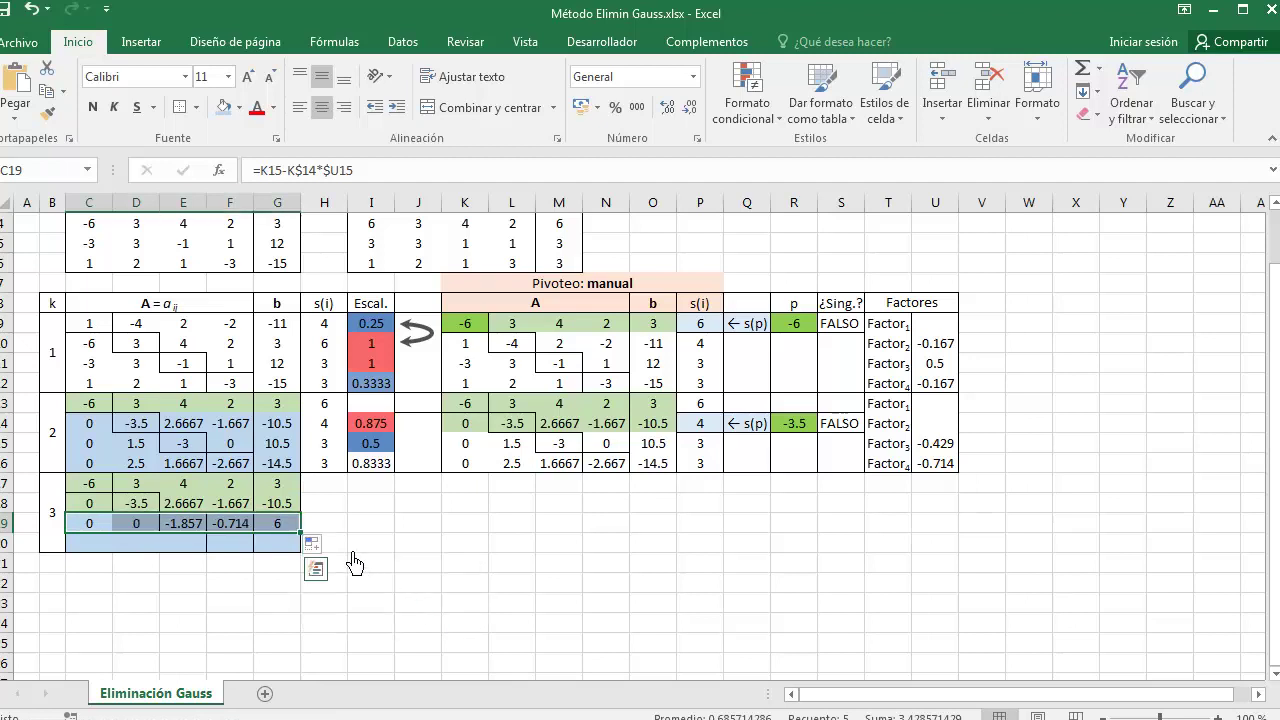
pyautogui.moveTo(311, 537); pyautogui.dragTo(318, 560)
pyautogui.click(312, 563)
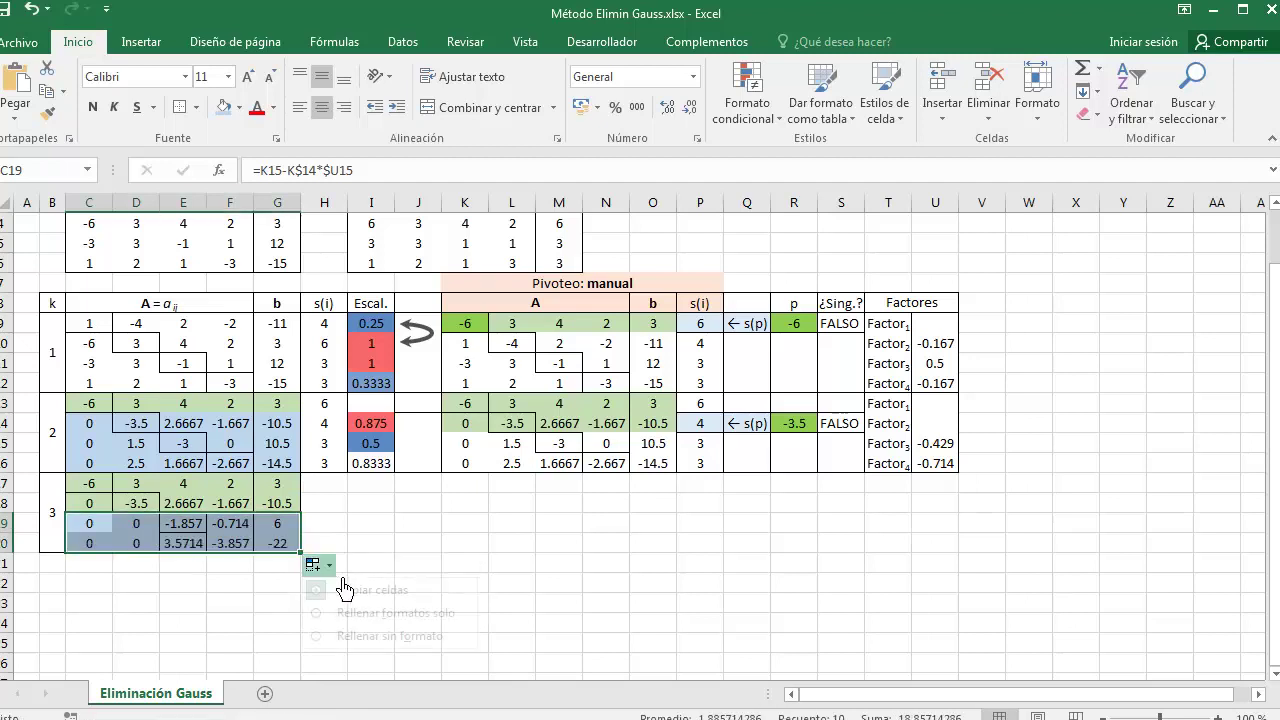
pyautogui.click(428, 651)
pyautogui.click(238, 528)
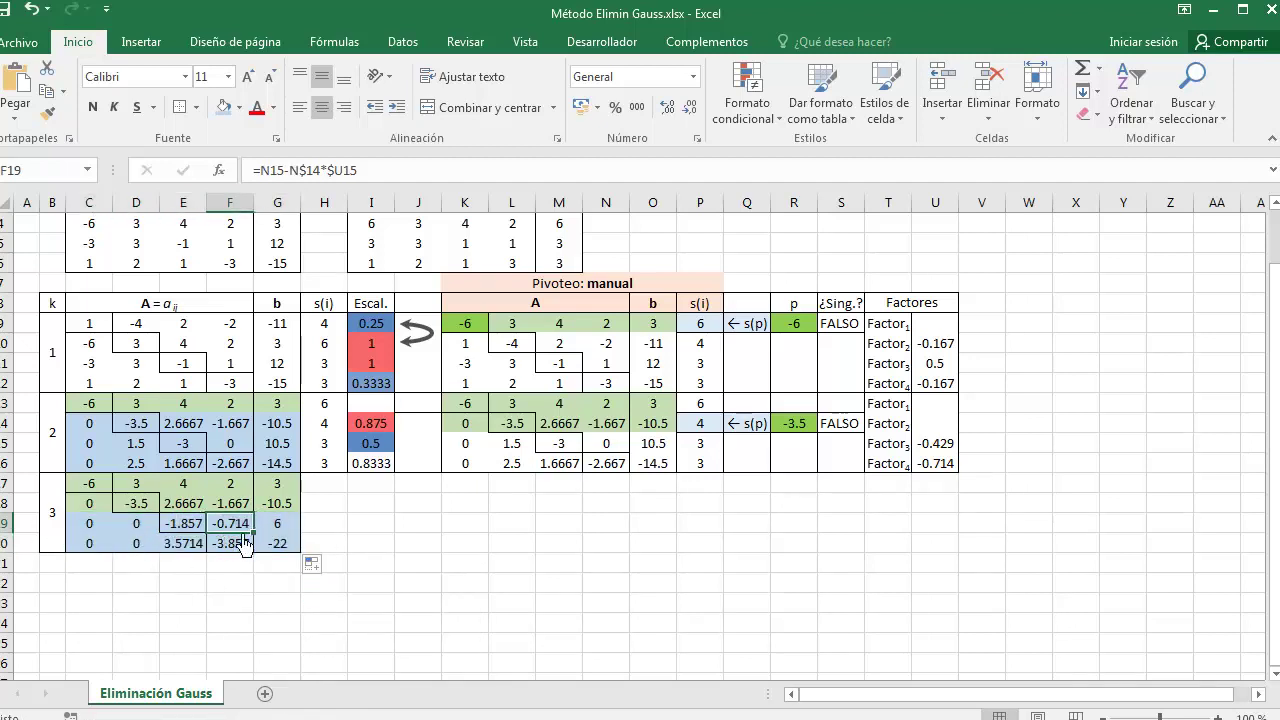
# Copy the formatting of H13:H16 to H17:H20 and paste P13:P16 there as linked cells.
pyautogui.moveTo(330, 403); pyautogui.dragTo(330, 483)
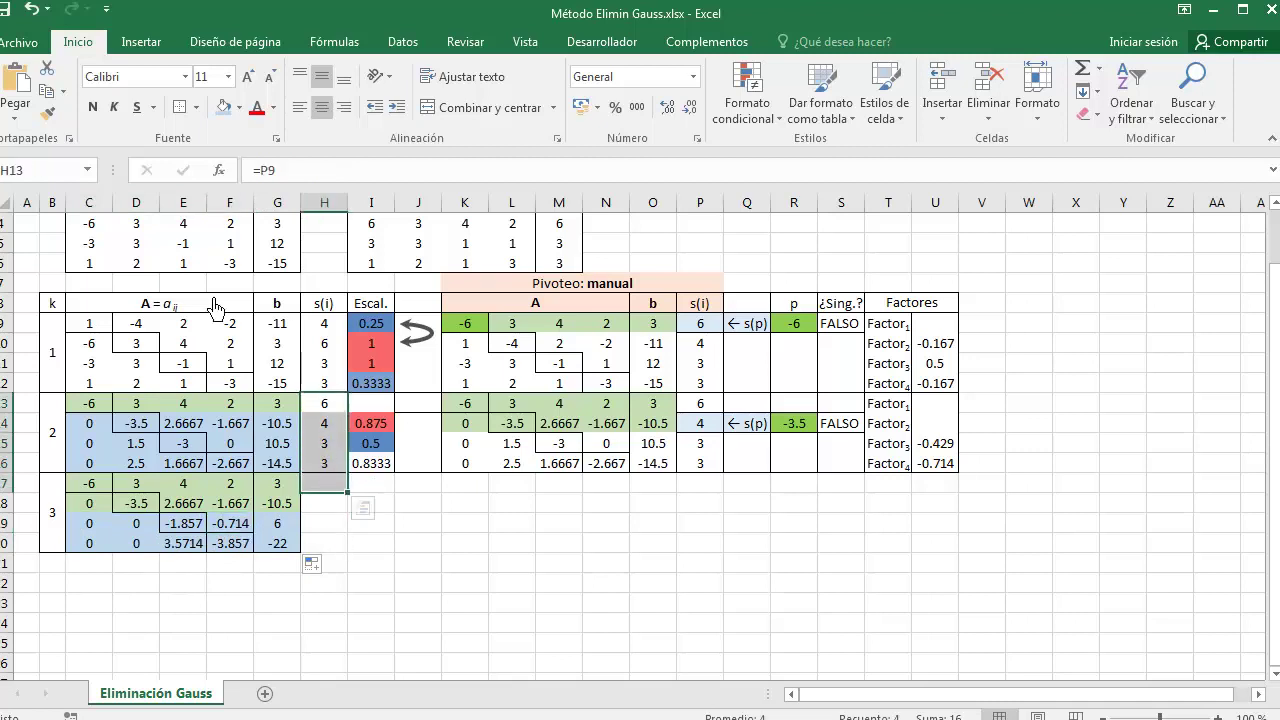
pyautogui.click(47, 112)
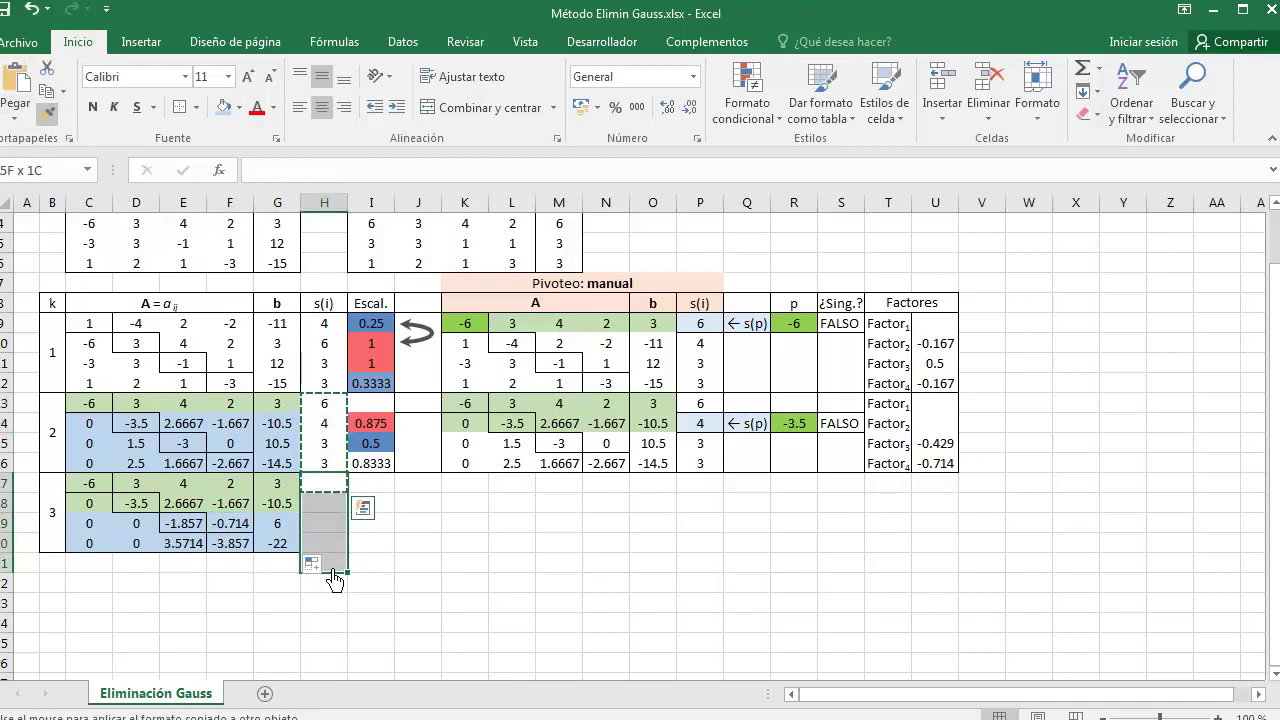
pyautogui.moveTo(700, 403); pyautogui.dragTo(722, 481)
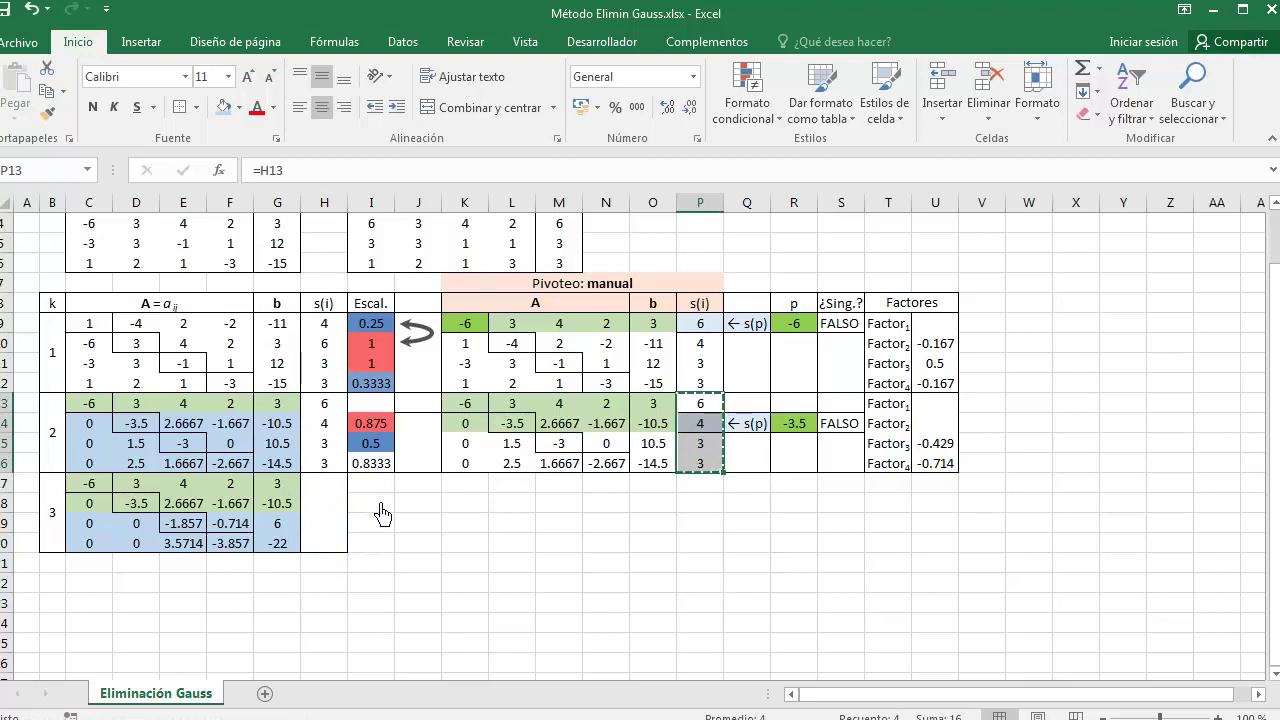
pyautogui.hotkey('ctrl', 'c')
pyautogui.moveTo(330, 483); pyautogui.dragTo(337, 543)
pyautogui.rightClick(337, 543)
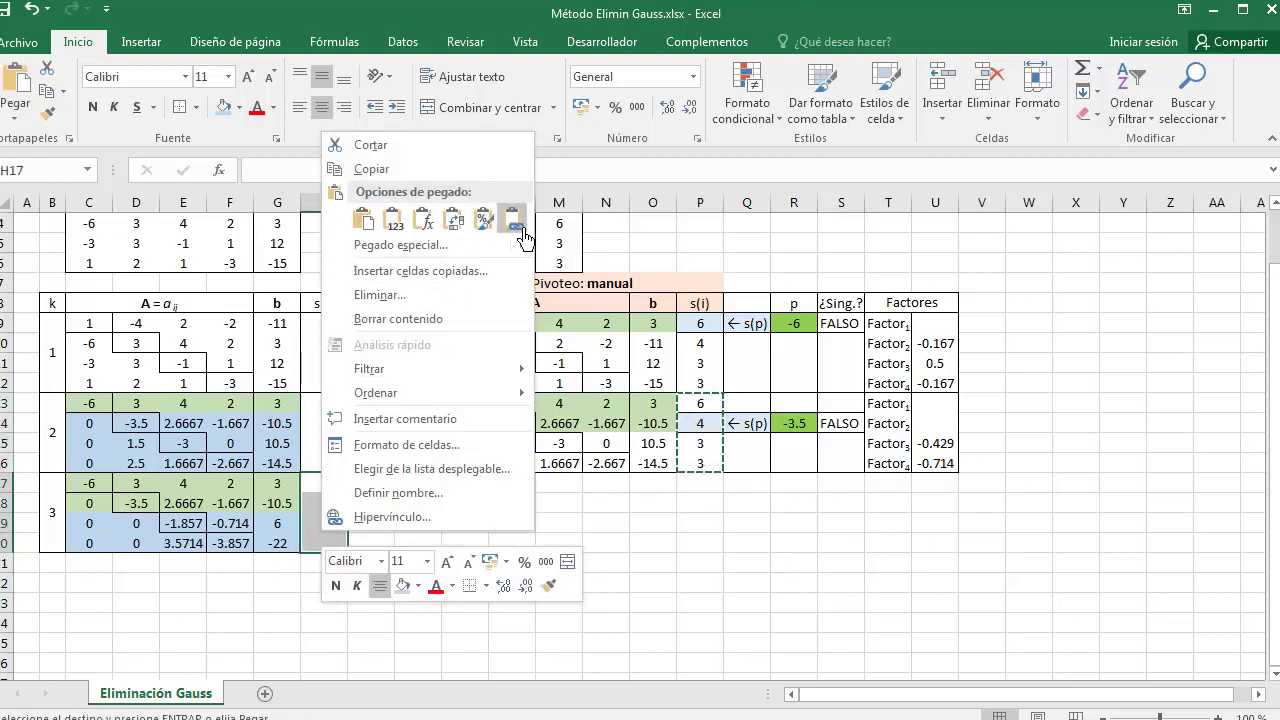
pyautogui.click(513, 219)
# Check which cells the links in H17:H20 reference.
pyautogui.press('F2')
pyautogui.press('Escape')
pyautogui.press('Down')
pyautogui.press('F2')
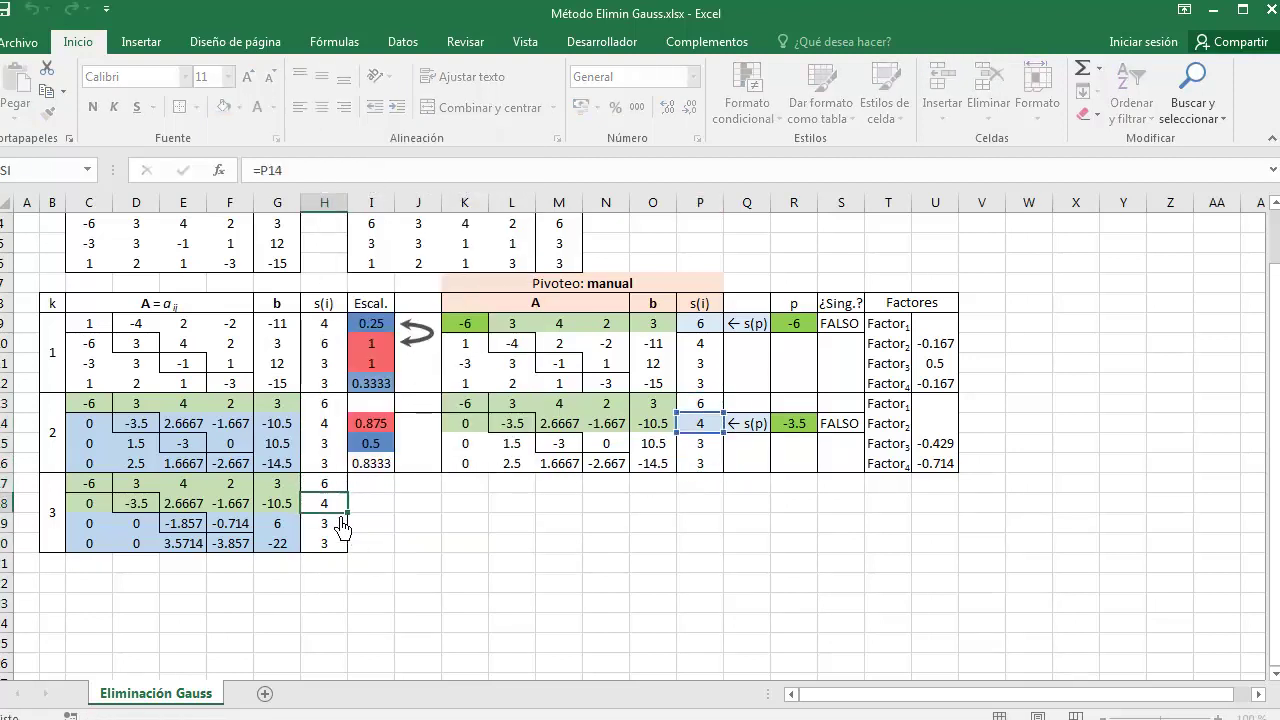
pyautogui.press('Escape')
pyautogui.press('Down')
pyautogui.press('F2')
pyautogui.press('Escape')
pyautogui.press('Down')
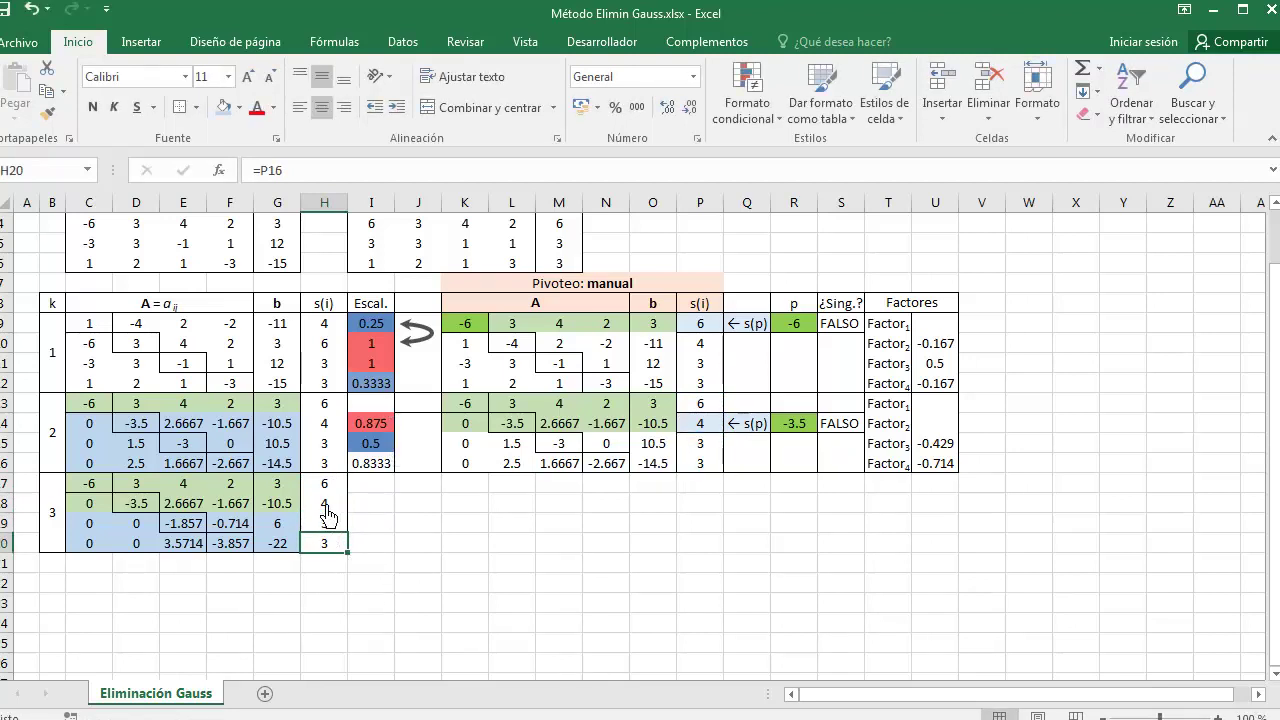
# Apply the bordered formatting of H17:H20 to the k = 3 cells J17:J20.
pyautogui.moveTo(324, 483); pyautogui.dragTo(324, 543)
pyautogui.click(47, 112)
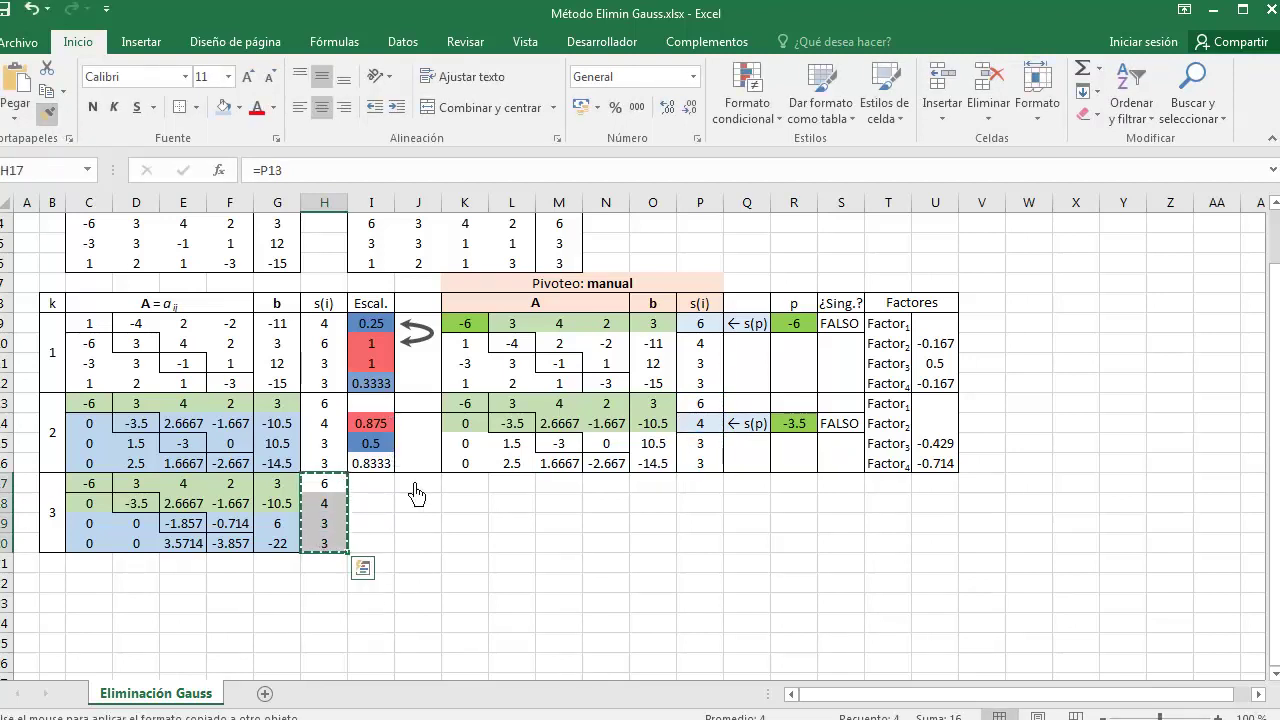
pyautogui.click(427, 490)
# Copy the scaled-value formula from I15 into J19 so it reads =ABS(E19)/$H19, and check its references.
pyautogui.click(372, 443)
pyautogui.press('F2')
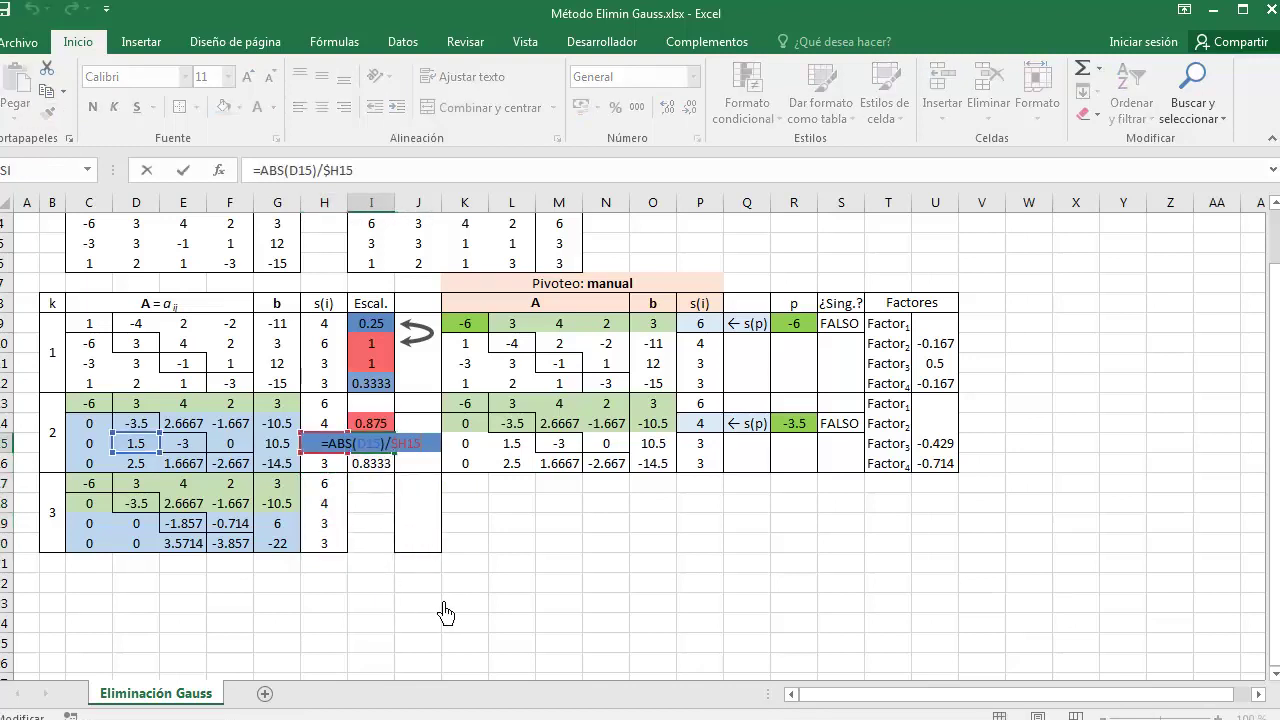
pyautogui.press('Escape')
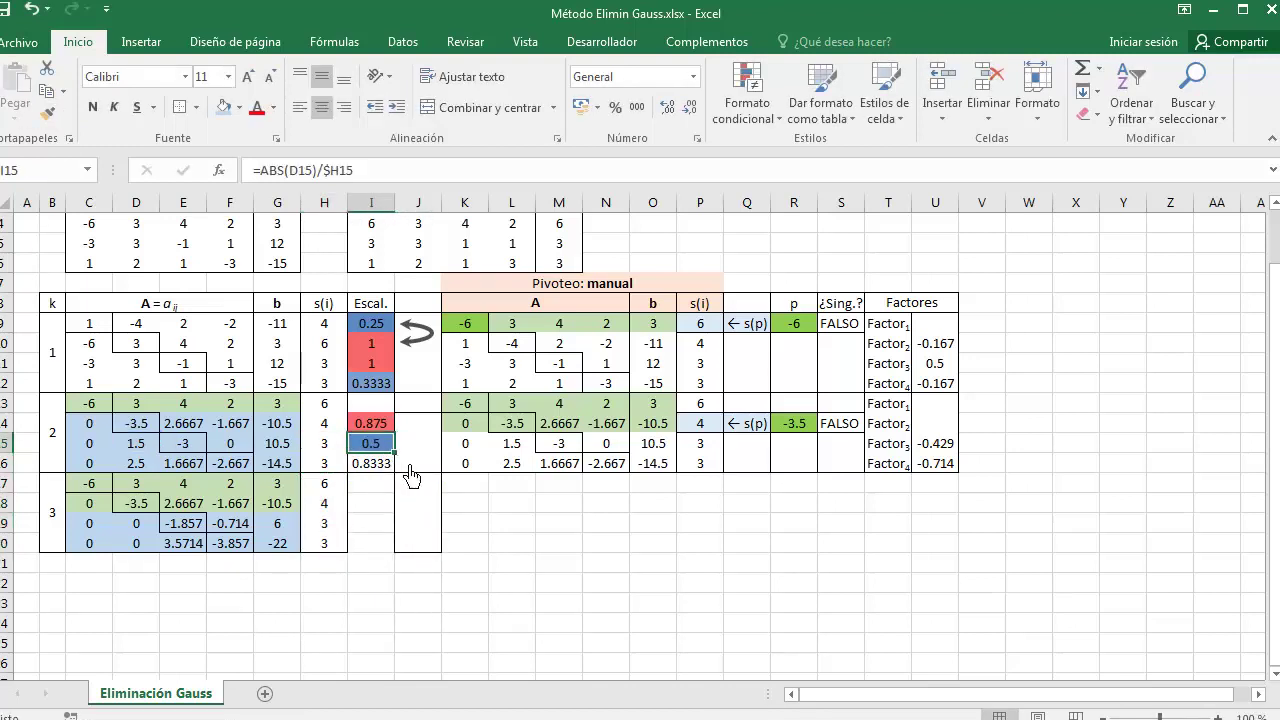
pyautogui.hotkey('ctrl', 'c')
pyautogui.click(432, 526)
pyautogui.hotkey('ctrl', 'v')
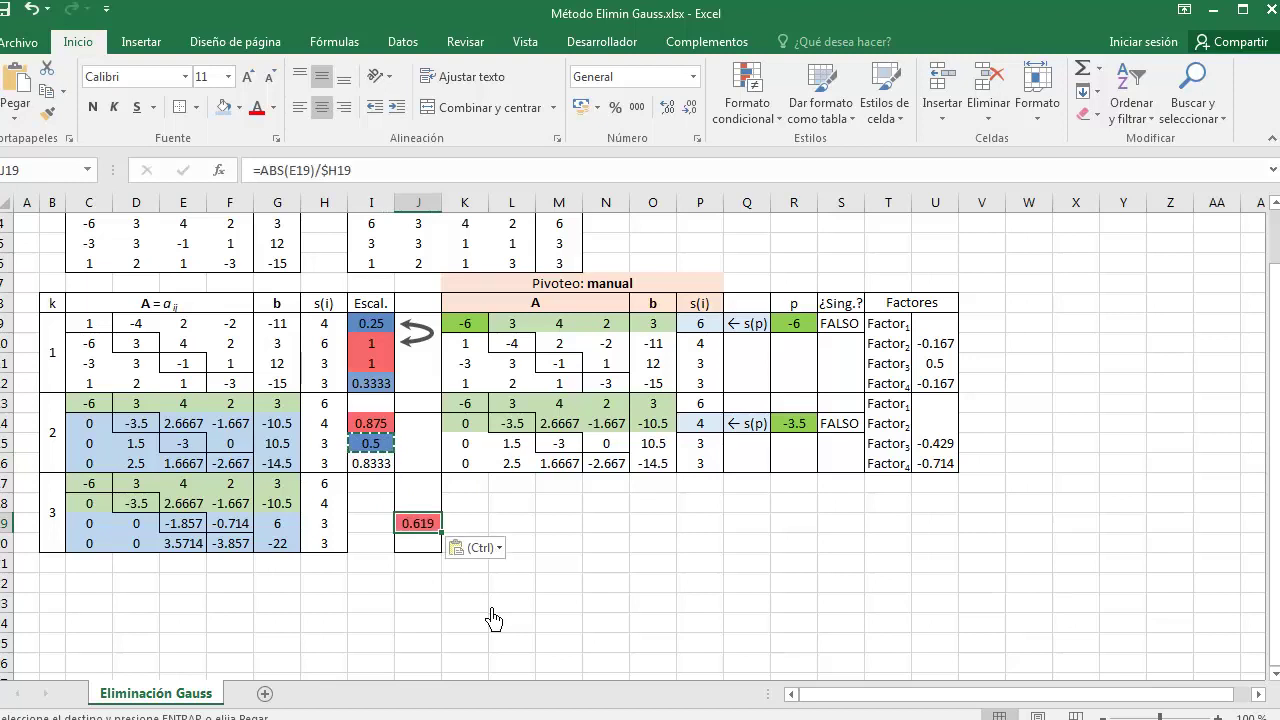
pyautogui.press('F2')
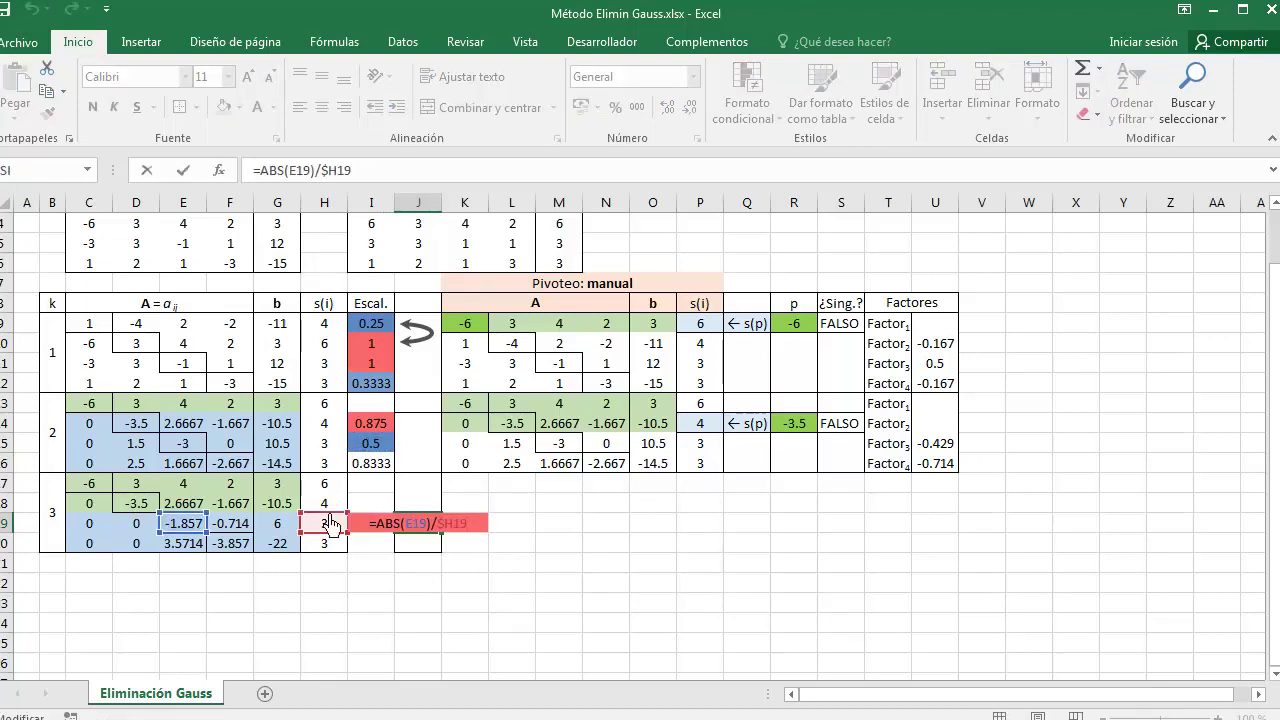
pyautogui.press('Escape')
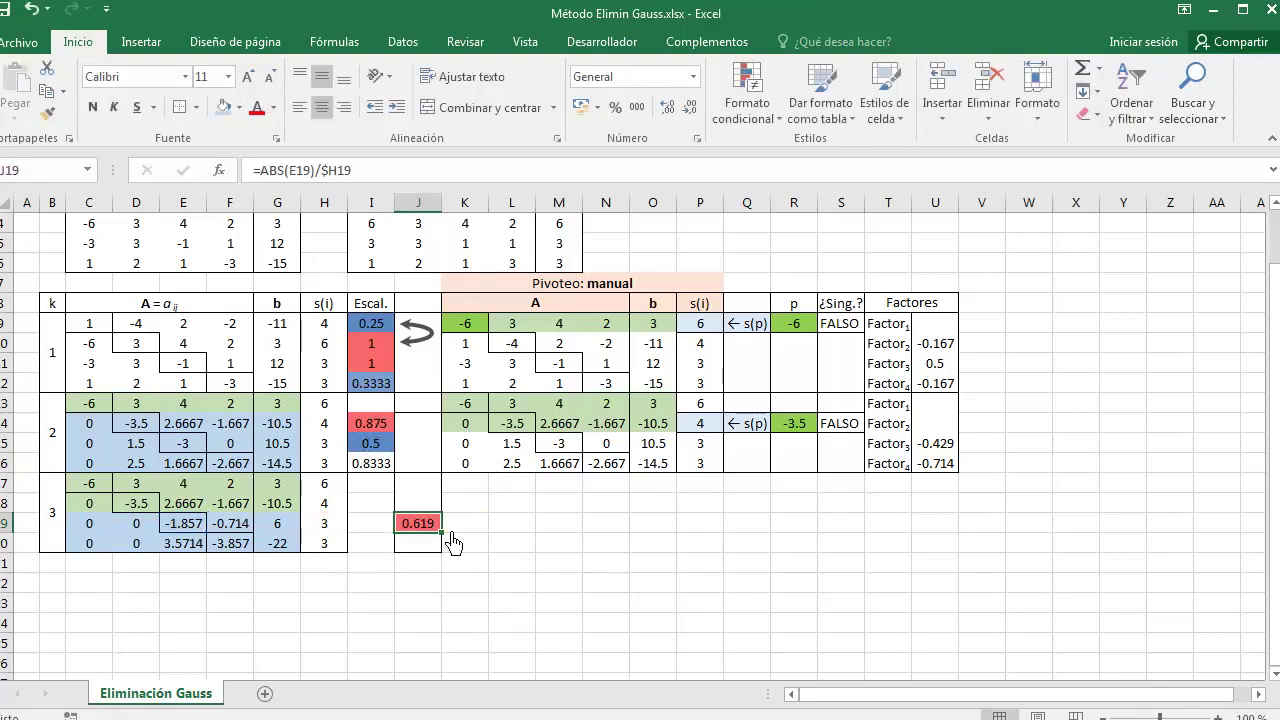
# Fill the scaled-value formula from J19 down to J20 without formatting.
pyautogui.moveTo(441, 531); pyautogui.dragTo(445, 550)
pyautogui.click(458, 566)
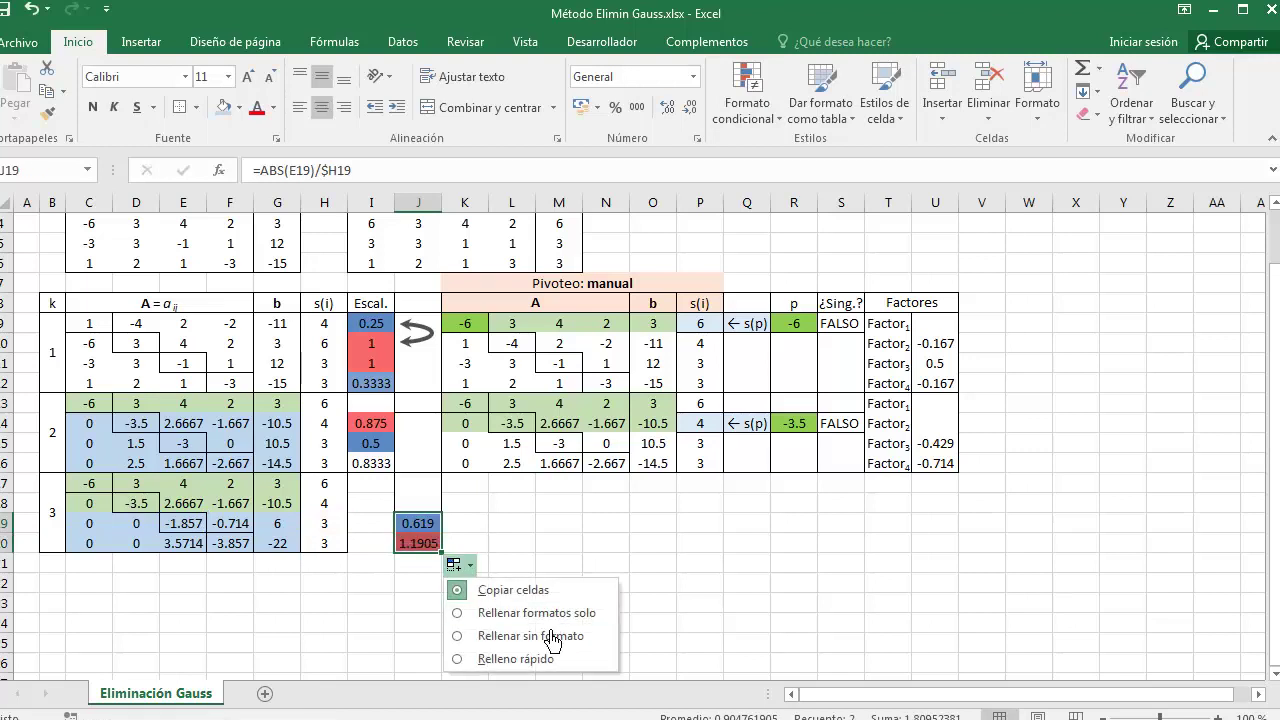
pyautogui.click(545, 642)
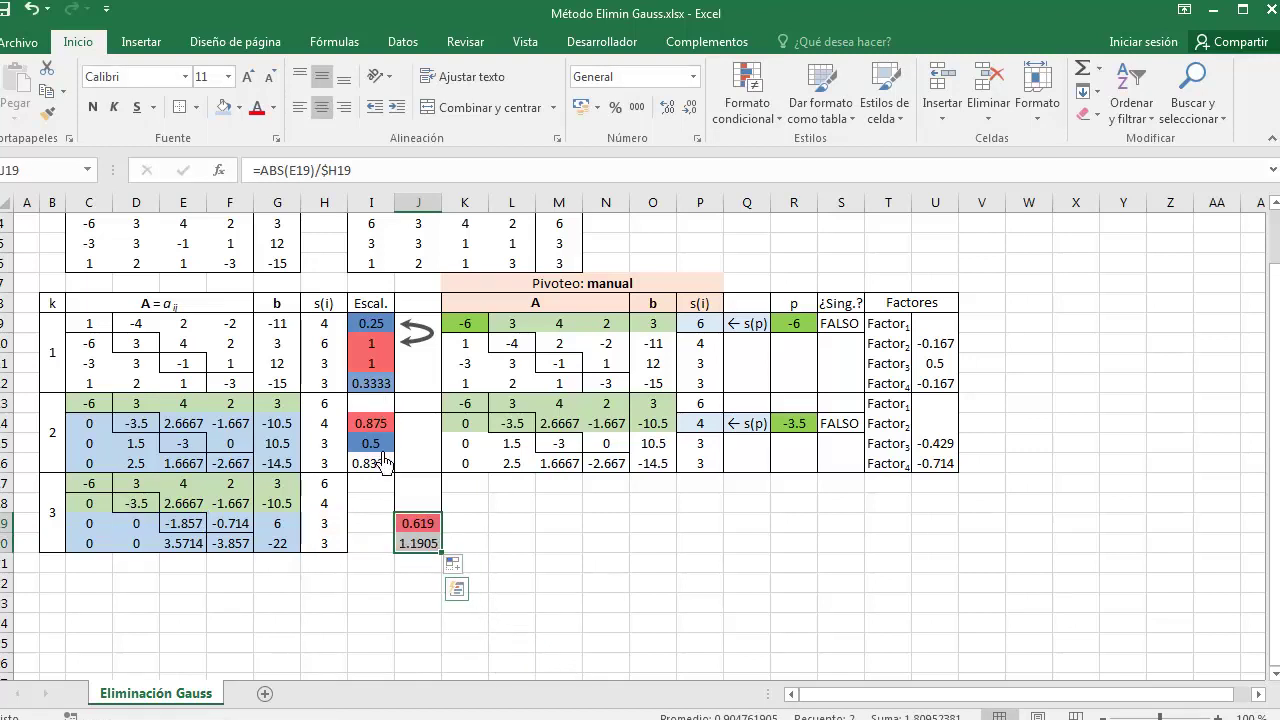
# Apply the colour-scale formatting of the k = 2 Escal. cells to J17:J20 and move that range to I17:I20.
pyautogui.moveTo(391, 403)
pyautogui.mouseDown()
pyautogui.moveTo(392, 463)
pyautogui.moveTo(445, 563)
pyautogui.mouseUp()
pyautogui.hotkey('alt', 'h')
pyautogui.press('f')
pyautogui.press('p')
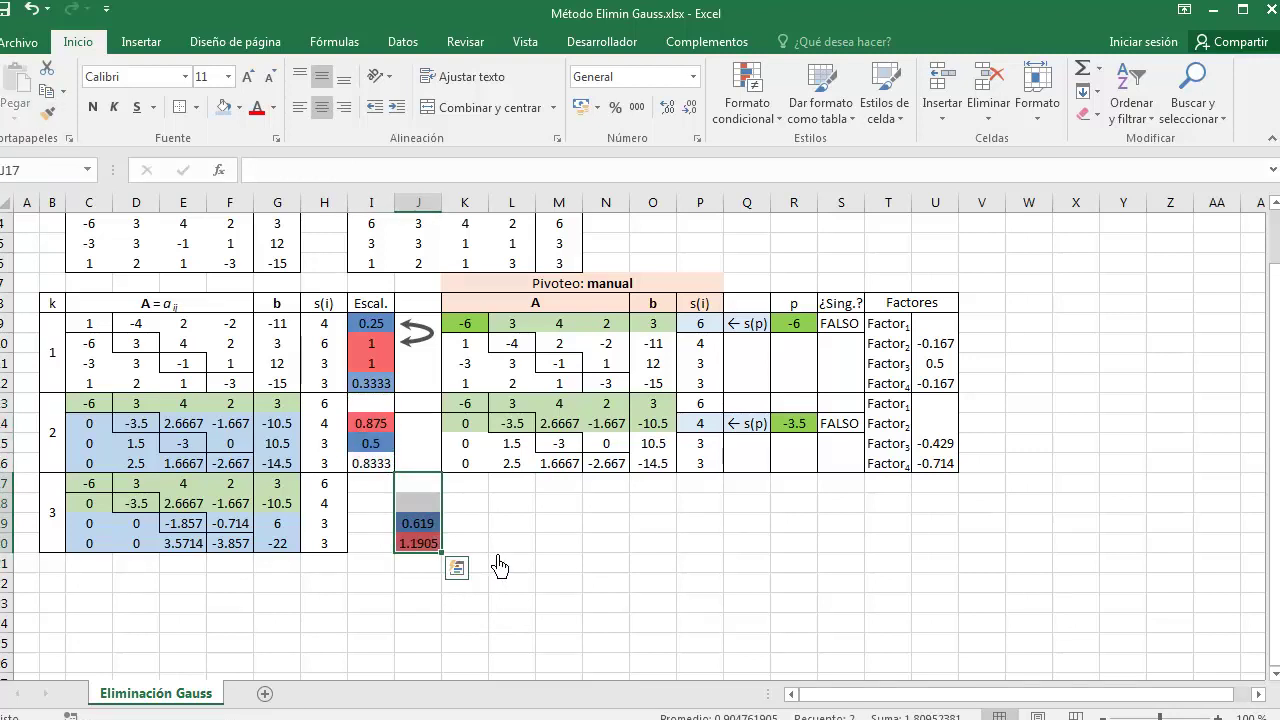
pyautogui.moveTo(432, 497); pyautogui.dragTo(378, 568)
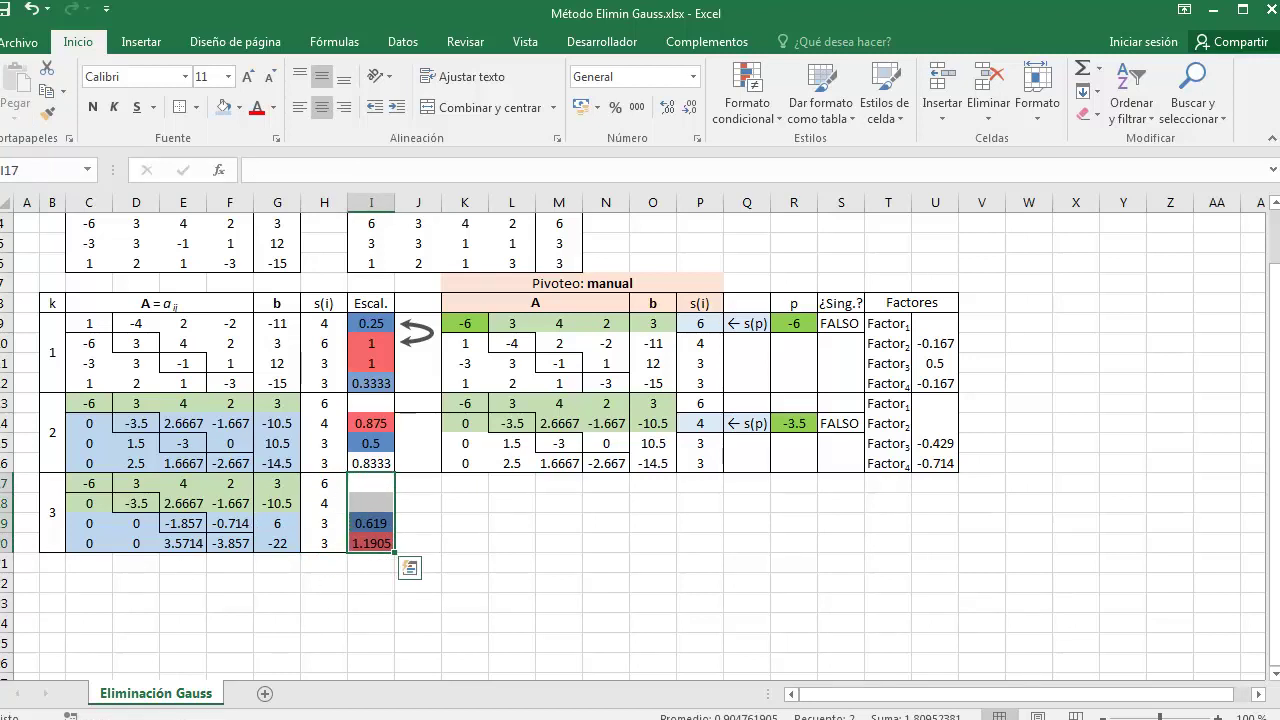
pyautogui.click(362, 547)
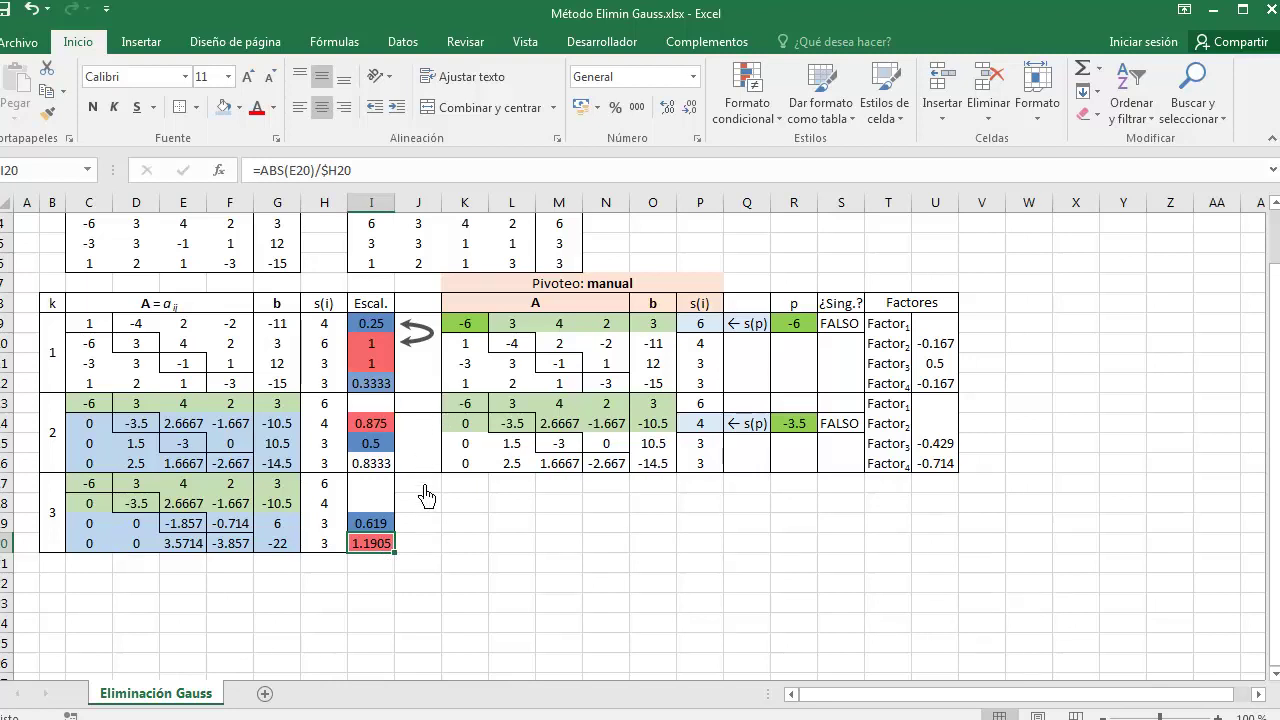
# Place a copy of the curved swap arrow in column J between rows 19 and 20.
pyautogui.moveTo(423, 487); pyautogui.dragTo(420, 545)
pyautogui.press('F2')
pyautogui.hotkey('ctrl', 'v')
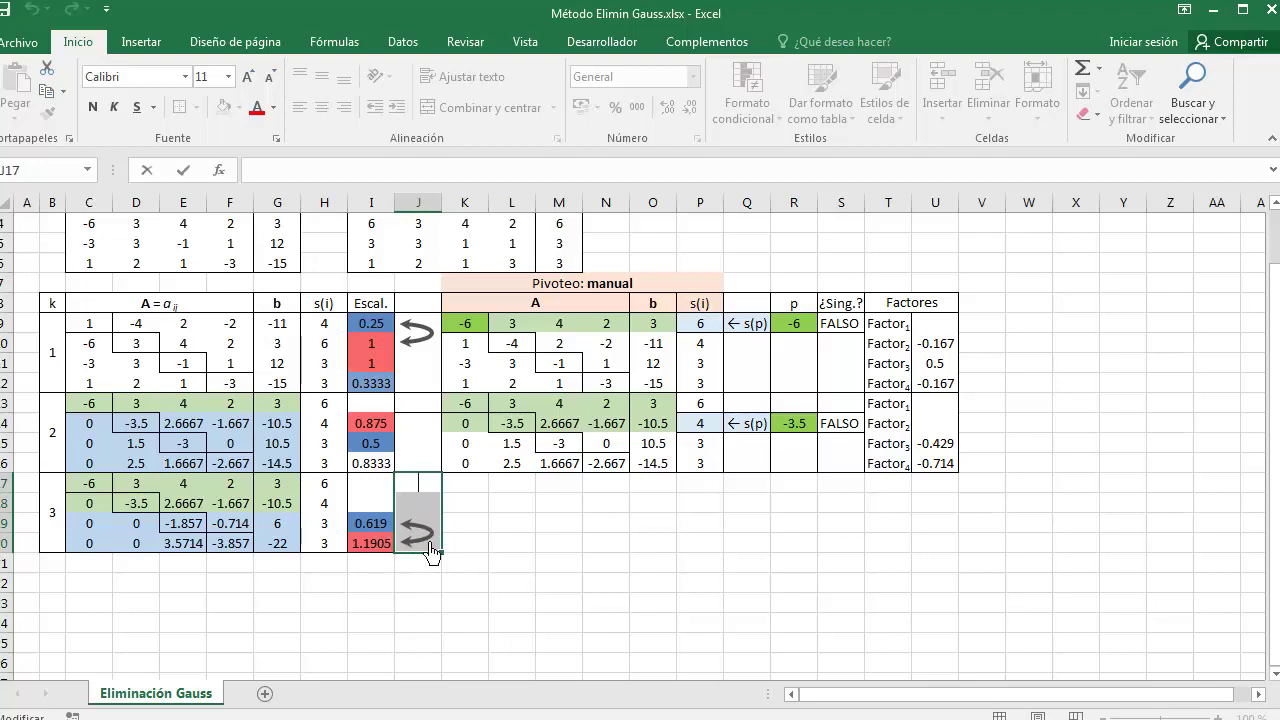
pyautogui.click(475, 524)
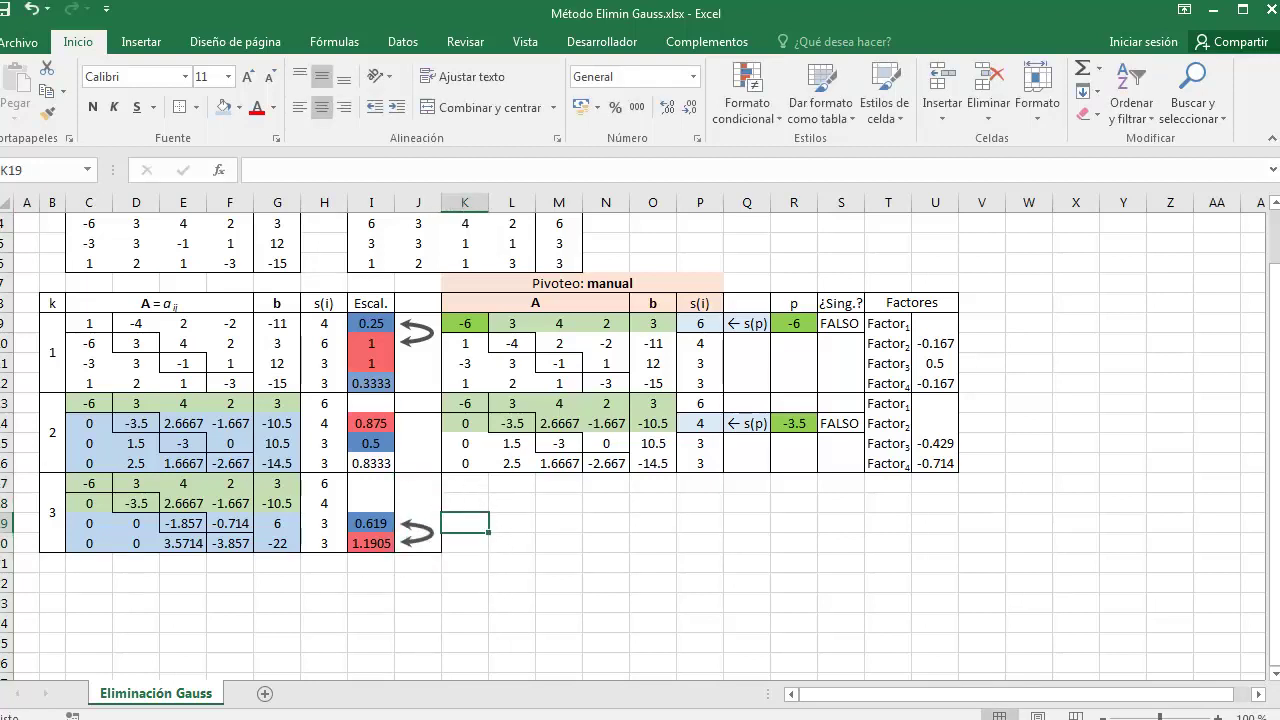
# Copy the bordered matrix formatting of C9:H12 to K17:P20.
pyautogui.moveTo(97, 340)
pyautogui.mouseDown()
pyautogui.moveTo(320, 365)
pyautogui.moveTo(320, 383)
pyautogui.mouseUp()
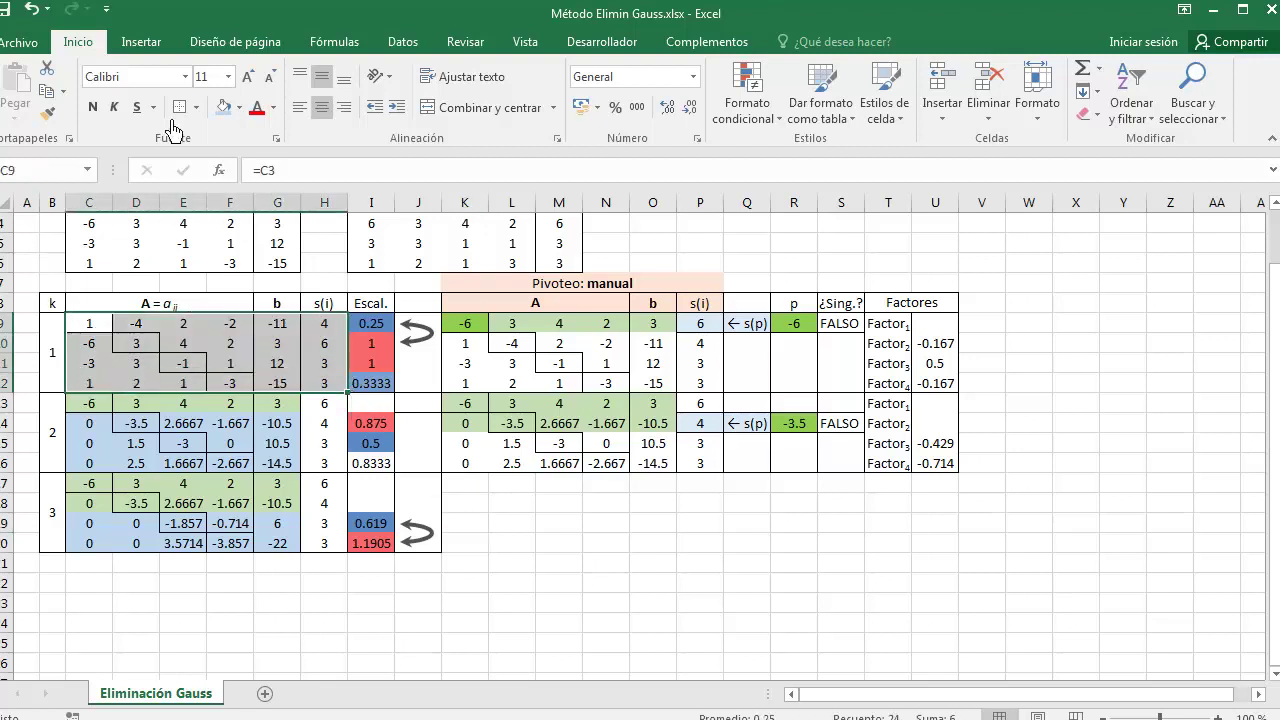
pyautogui.click(46, 112)
pyautogui.moveTo(465, 483); pyautogui.dragTo(700, 543)
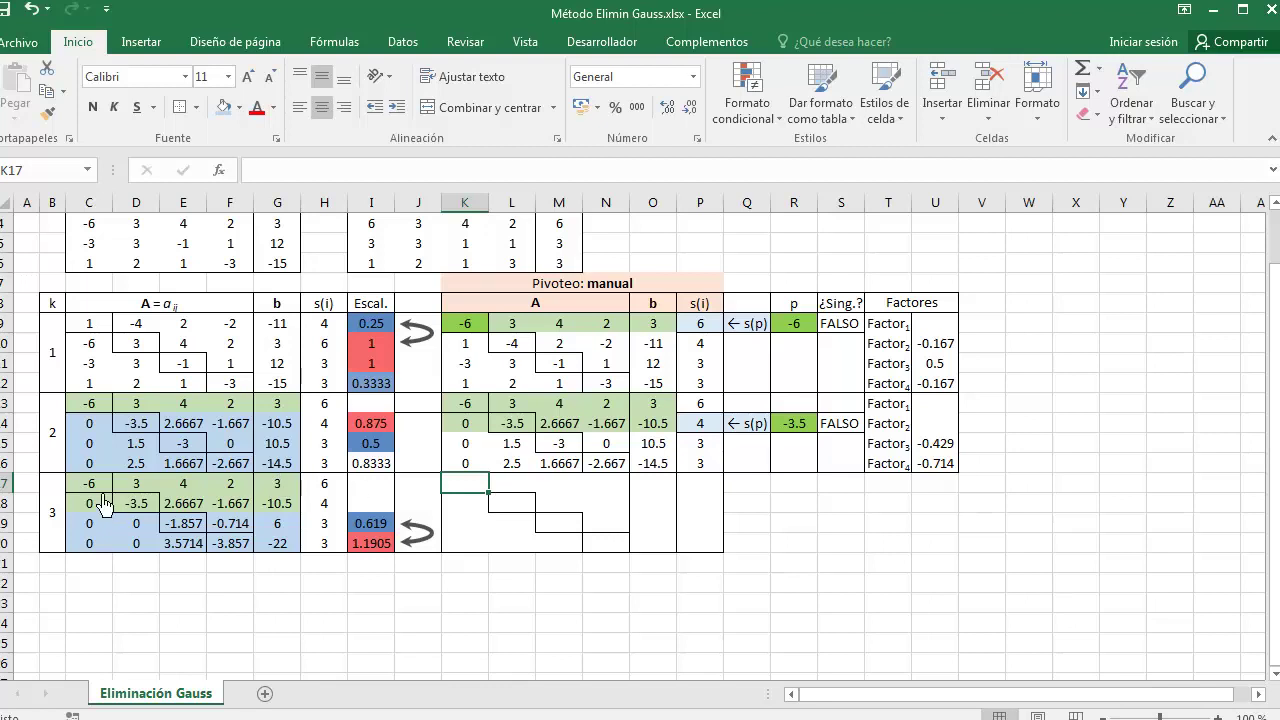
# Copy C17:H18 and paste it as links into K17:P18.
pyautogui.moveTo(90, 483); pyautogui.dragTo(330, 505)
pyautogui.hotkey('ctrl', 'c')
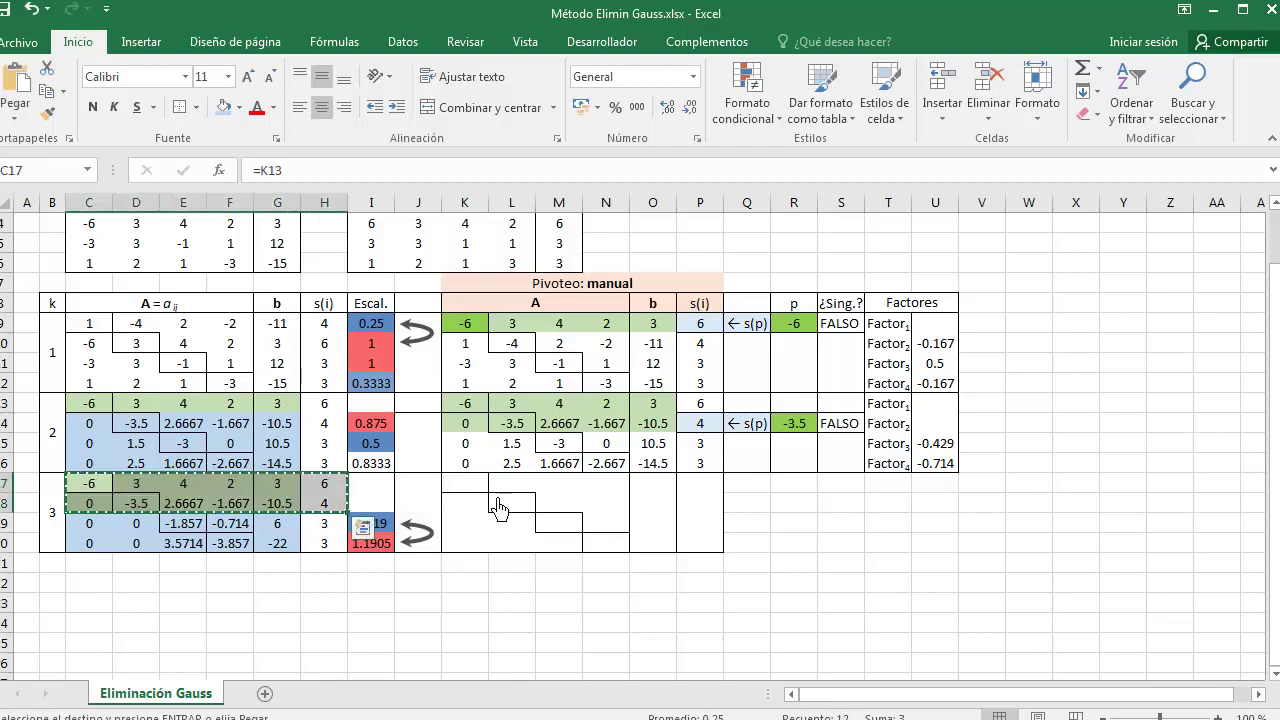
pyautogui.rightClick(482, 488)
pyautogui.click(683, 190)
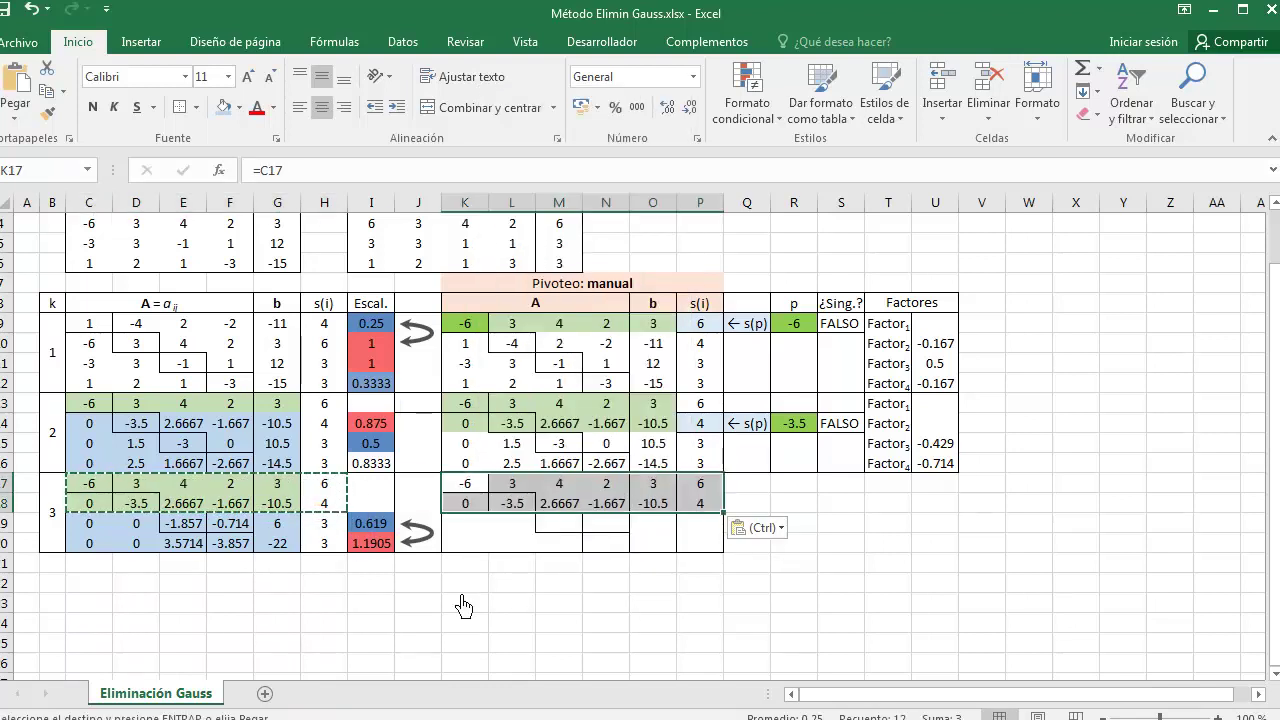
# Link K19 to the swapped row with =C20 and fill it across to P19 without formatting.
pyautogui.click(480, 527)
pyautogui.write('=')
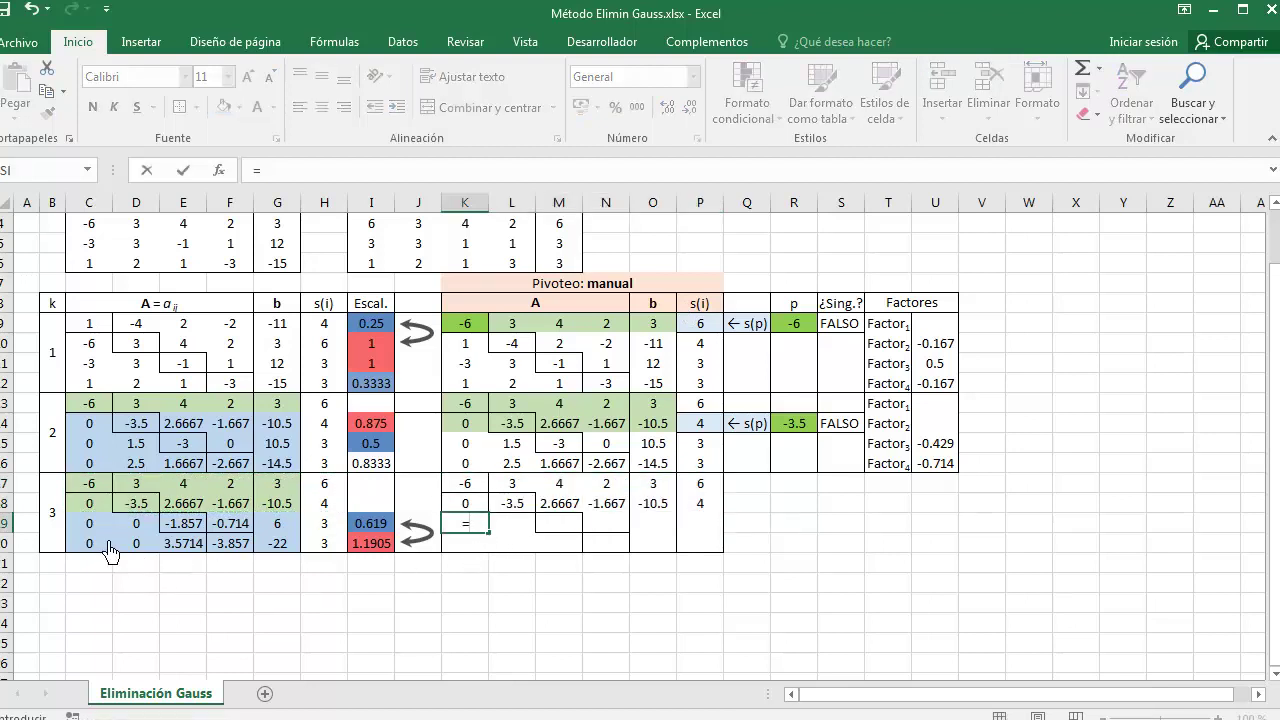
pyautogui.click(110, 553)
pyautogui.press('Return')
pyautogui.click(474, 524)
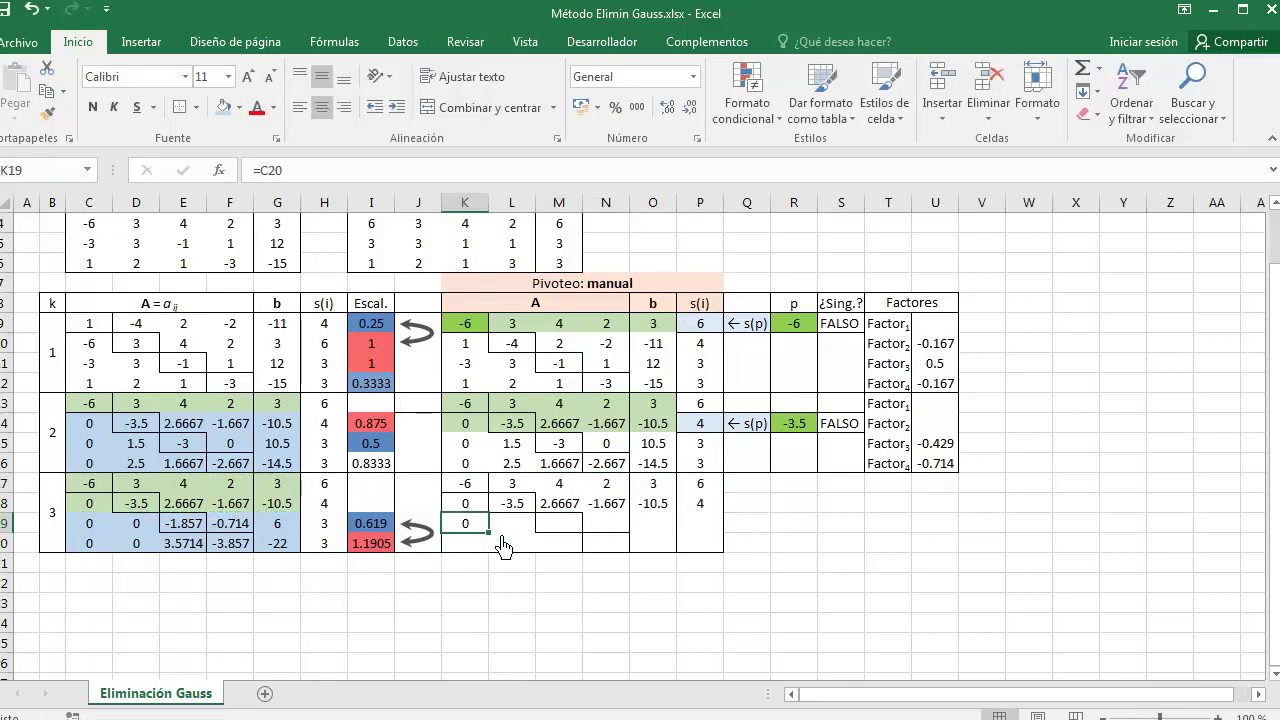
pyautogui.moveTo(488, 533); pyautogui.dragTo(731, 537)
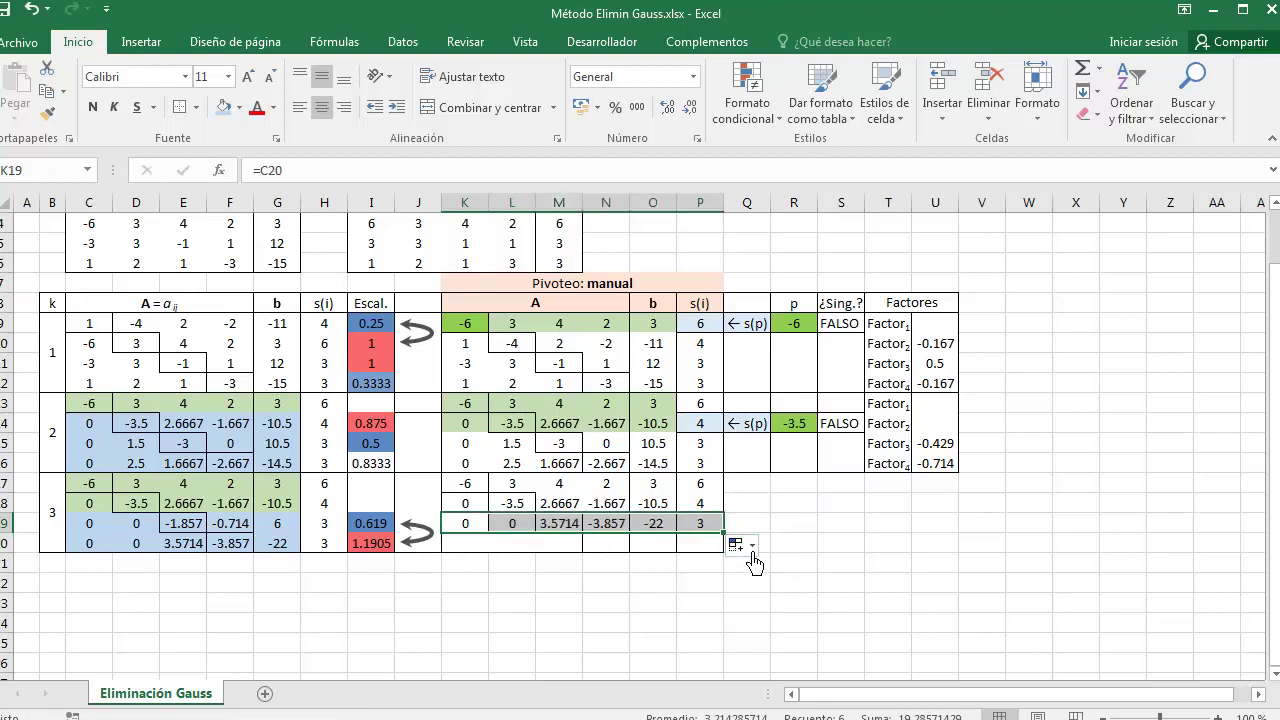
pyautogui.click(736, 545)
pyautogui.click(785, 606)
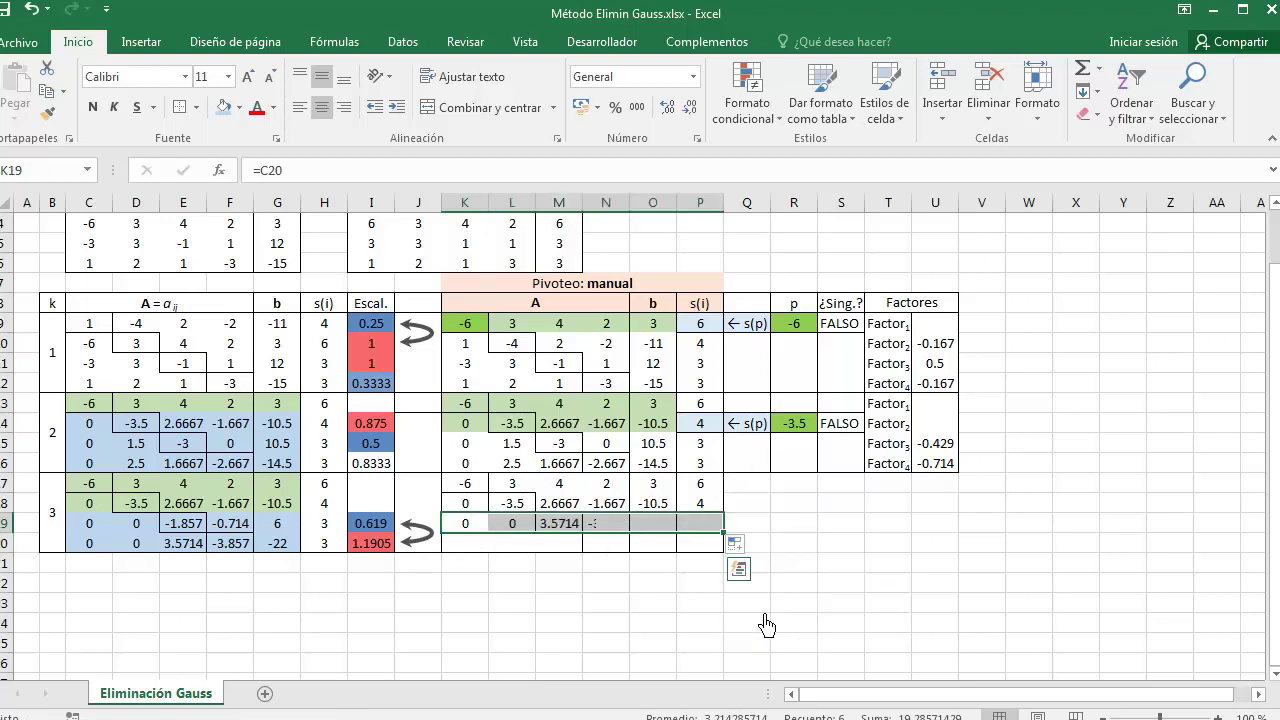
# Link K20 to the swapped row with =C19 and fill it across to P20 without formatting.
pyautogui.click(480, 543)
pyautogui.write('=')
pyautogui.click(92, 530)
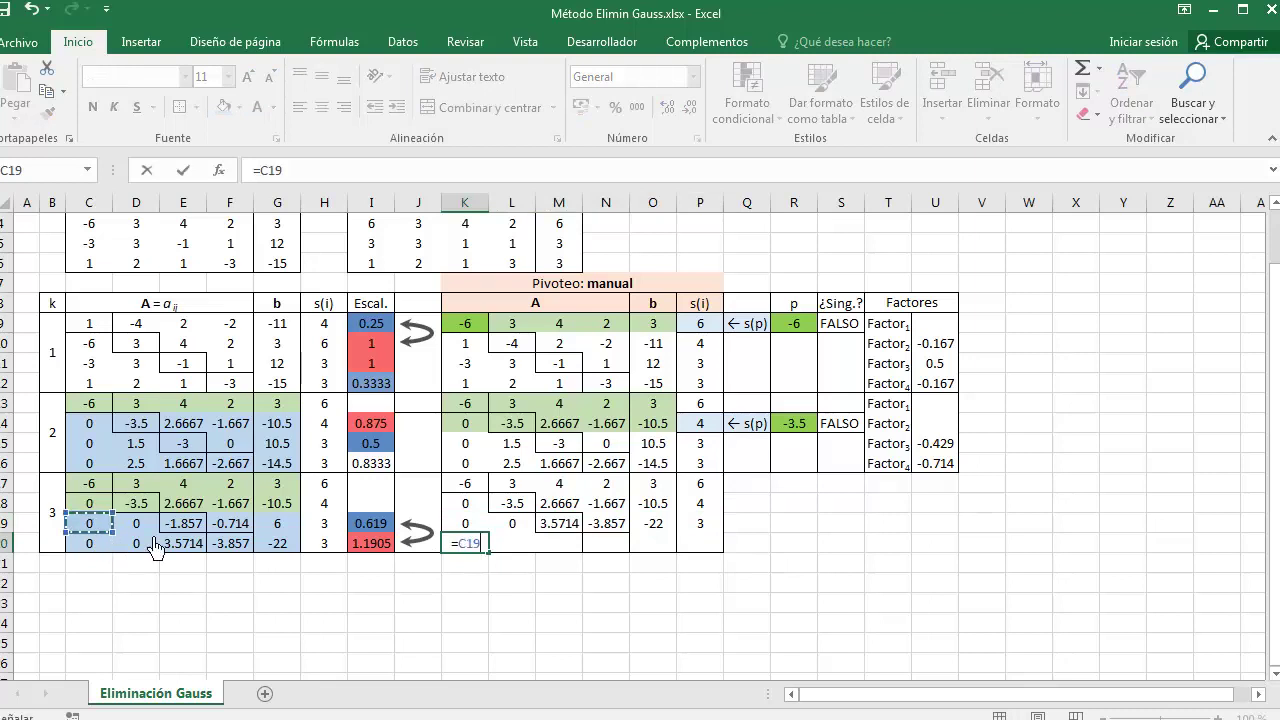
pyautogui.press('Return')
pyautogui.press('Up')
pyautogui.moveTo(489, 553); pyautogui.dragTo(712, 570)
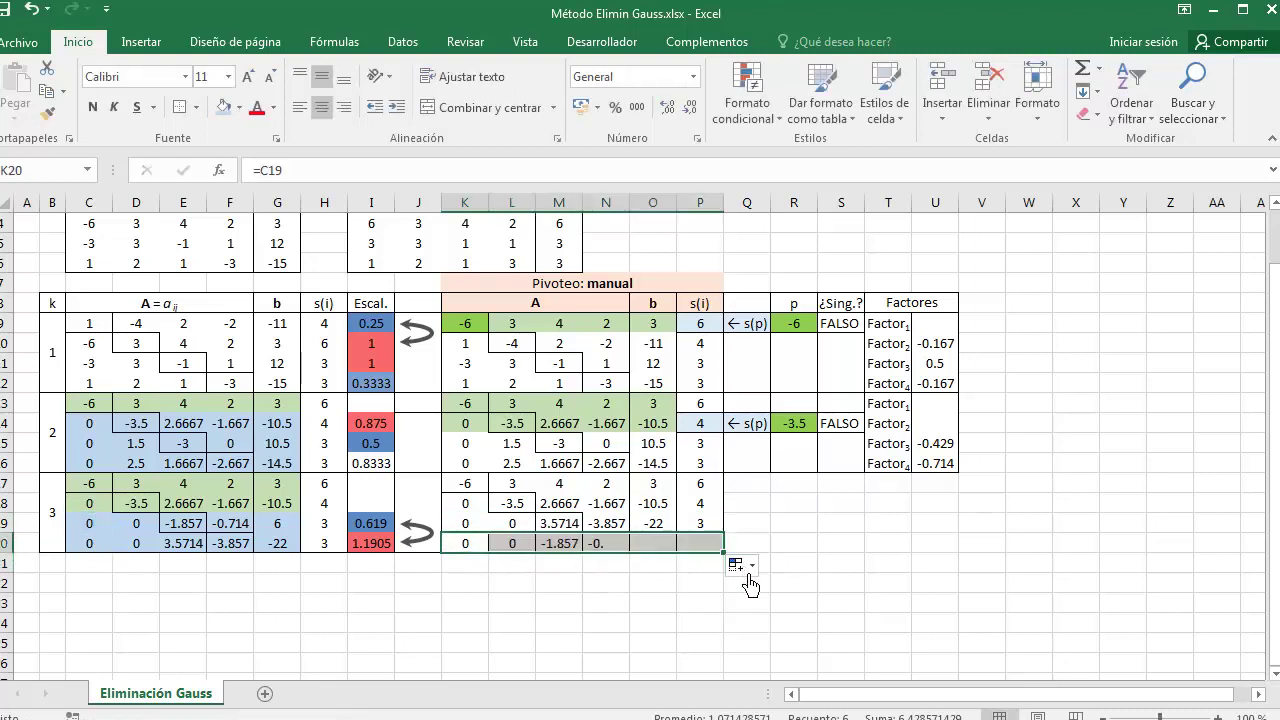
pyautogui.click(736, 563)
pyautogui.click(802, 636)
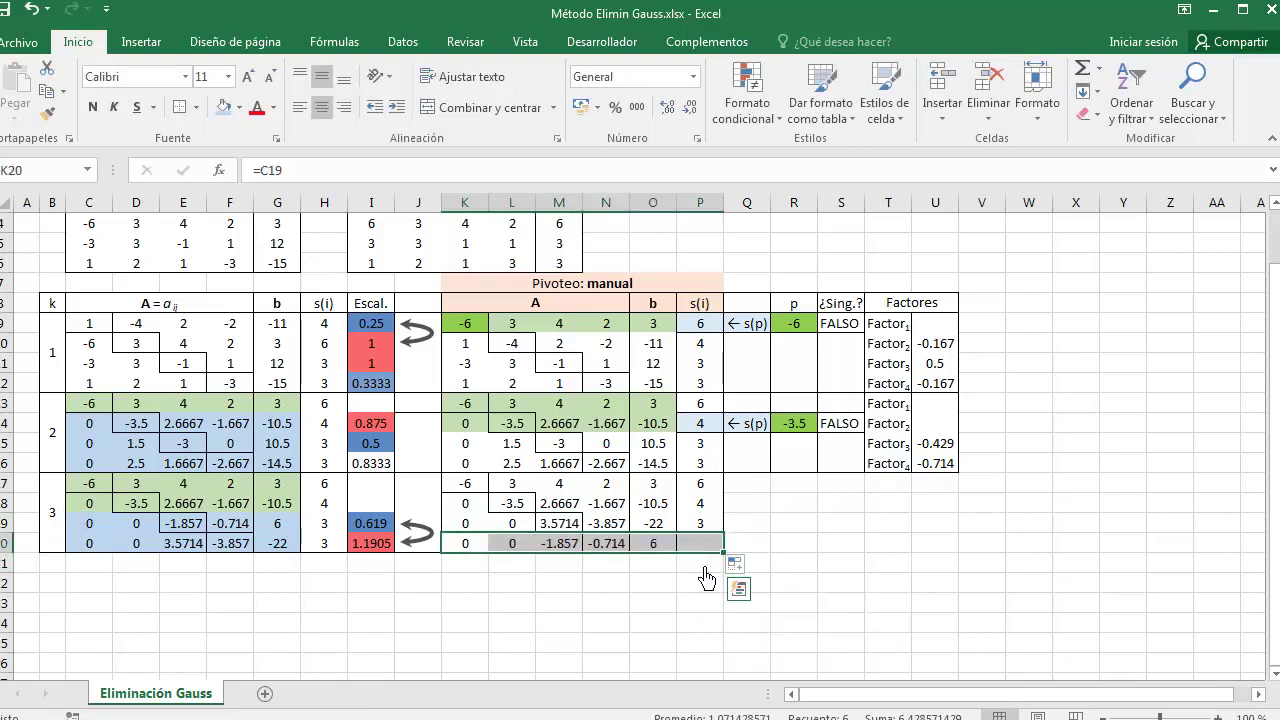
# Copy the bordered formatting of H17:H20 to Q17:Q20.
pyautogui.click(705, 523)
pyautogui.moveTo(324, 483); pyautogui.dragTo(324, 545)
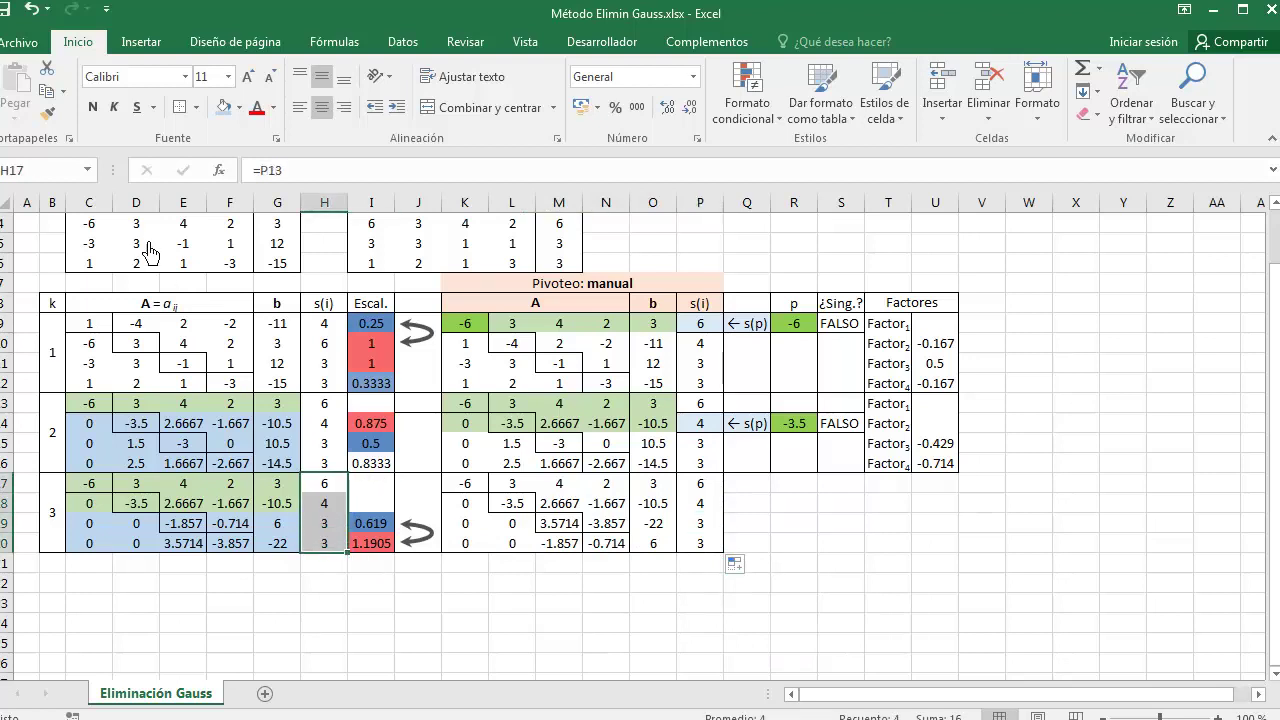
pyautogui.click(48, 112)
pyautogui.click(747, 483)
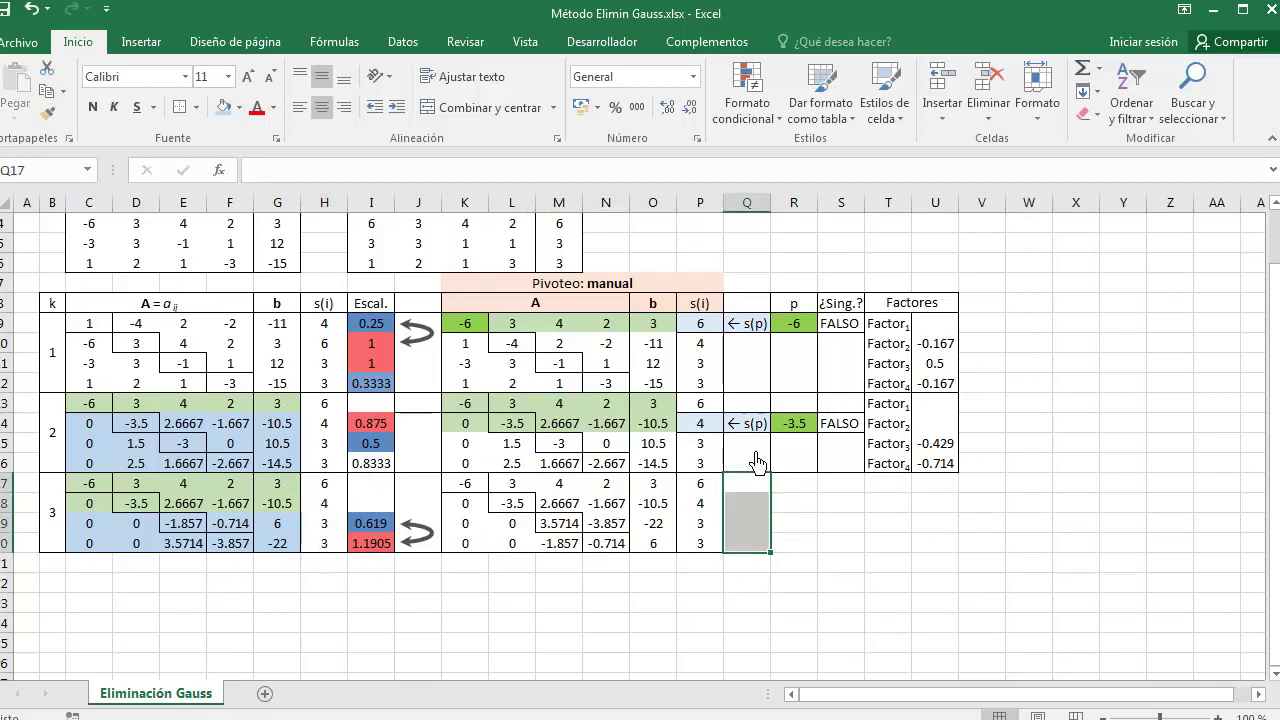
# Copy the "← s(p)" label from Q14 to Q19.
pyautogui.click(746, 423)
pyautogui.hotkey('ctrl', 'c')
pyautogui.click(759, 527)
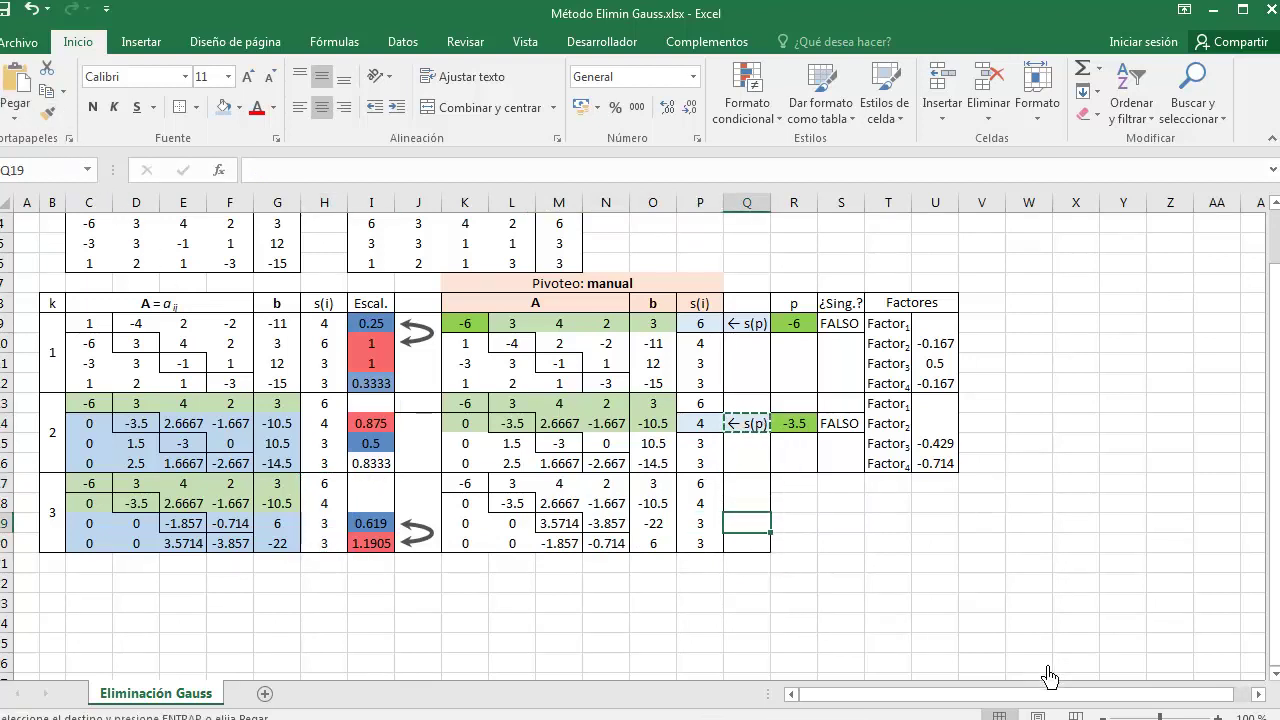
pyautogui.hotkey('ctrl', 'v')
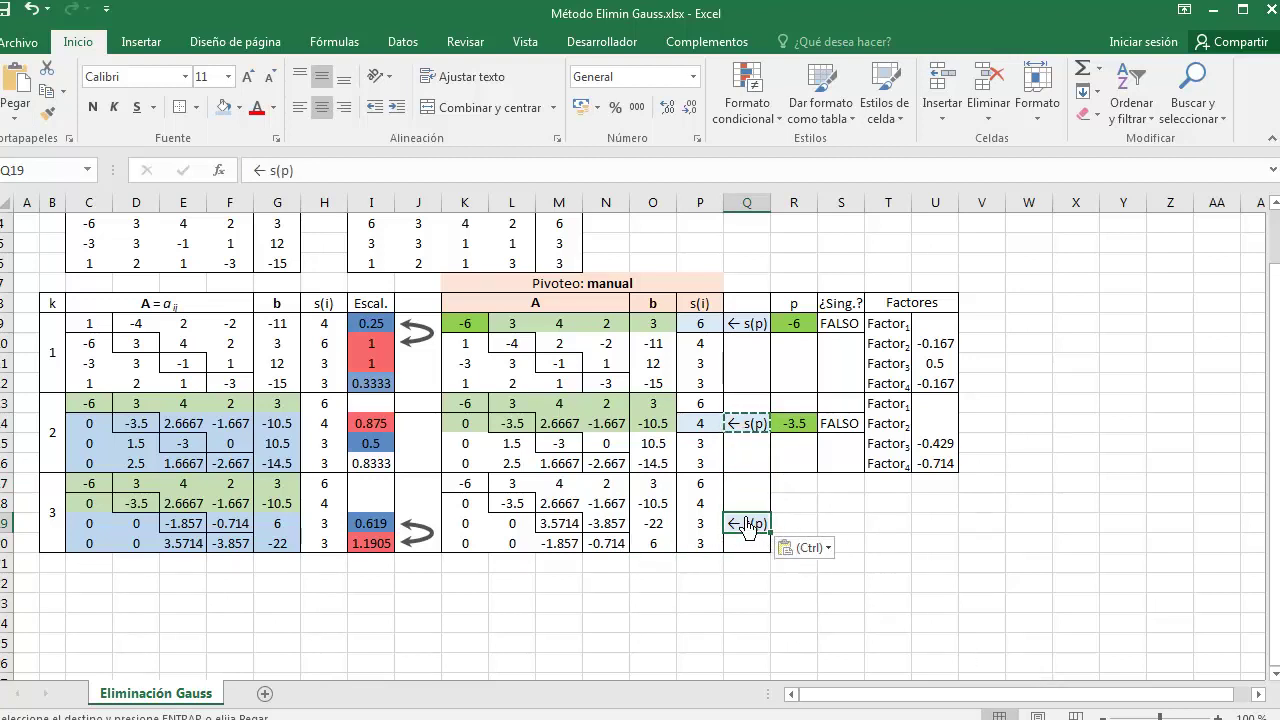
# Apply the light blue formatting of the label in Q19 to P19.
pyautogui.click(48, 112)
pyautogui.click(700, 523)
pyautogui.click(814, 530)
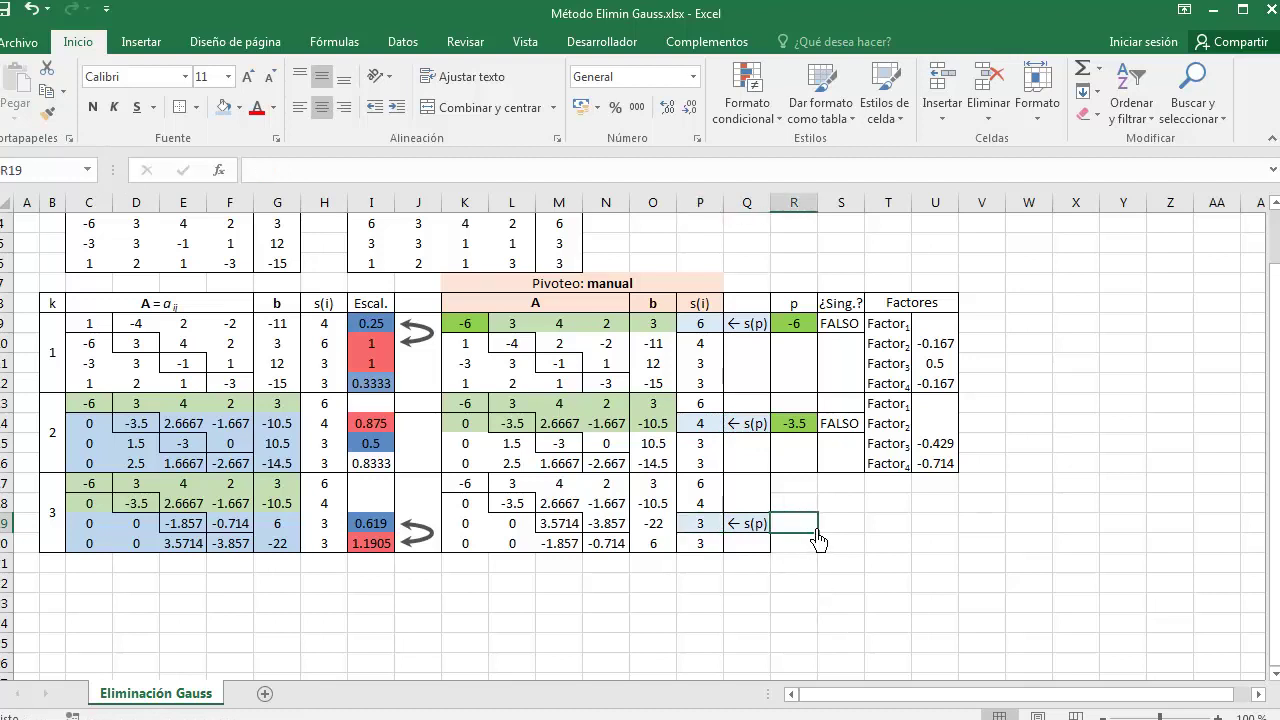
# Copy the bordered formatting of H17:H20 to R17:R20.
pyautogui.moveTo(324, 483); pyautogui.dragTo(326, 543)
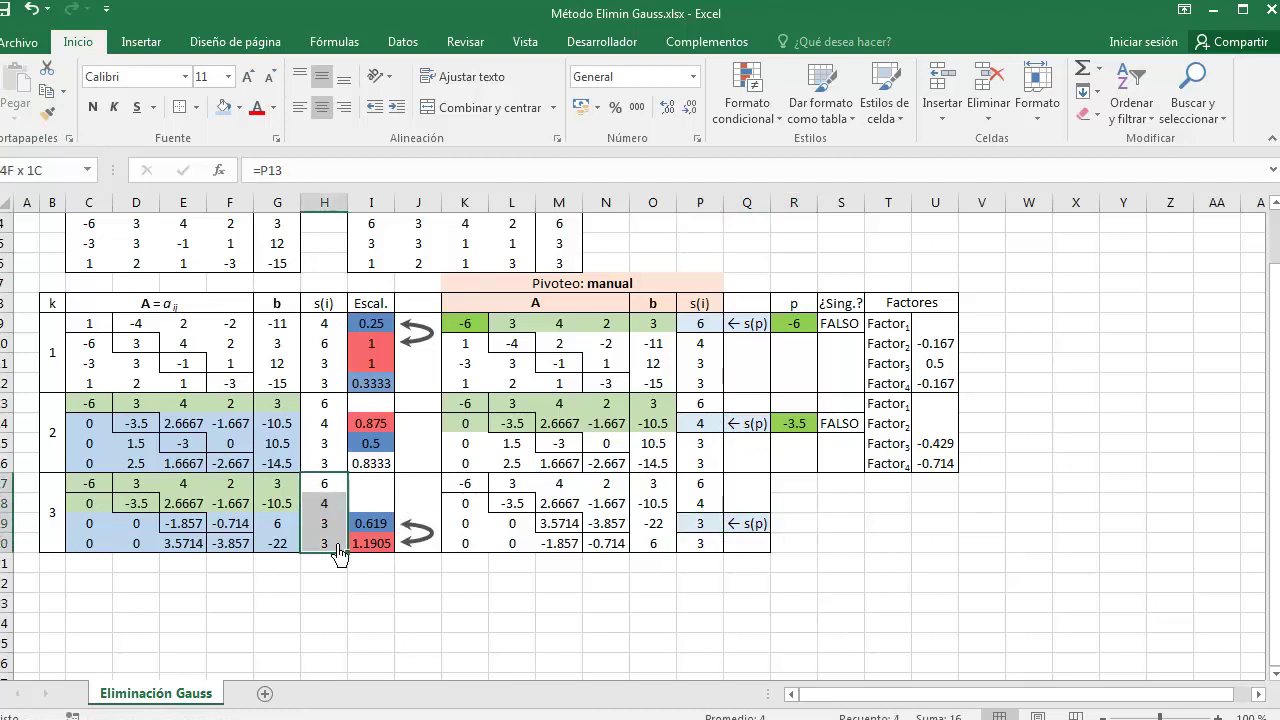
pyautogui.click(48, 112)
pyautogui.moveTo(801, 488); pyautogui.dragTo(815, 546)
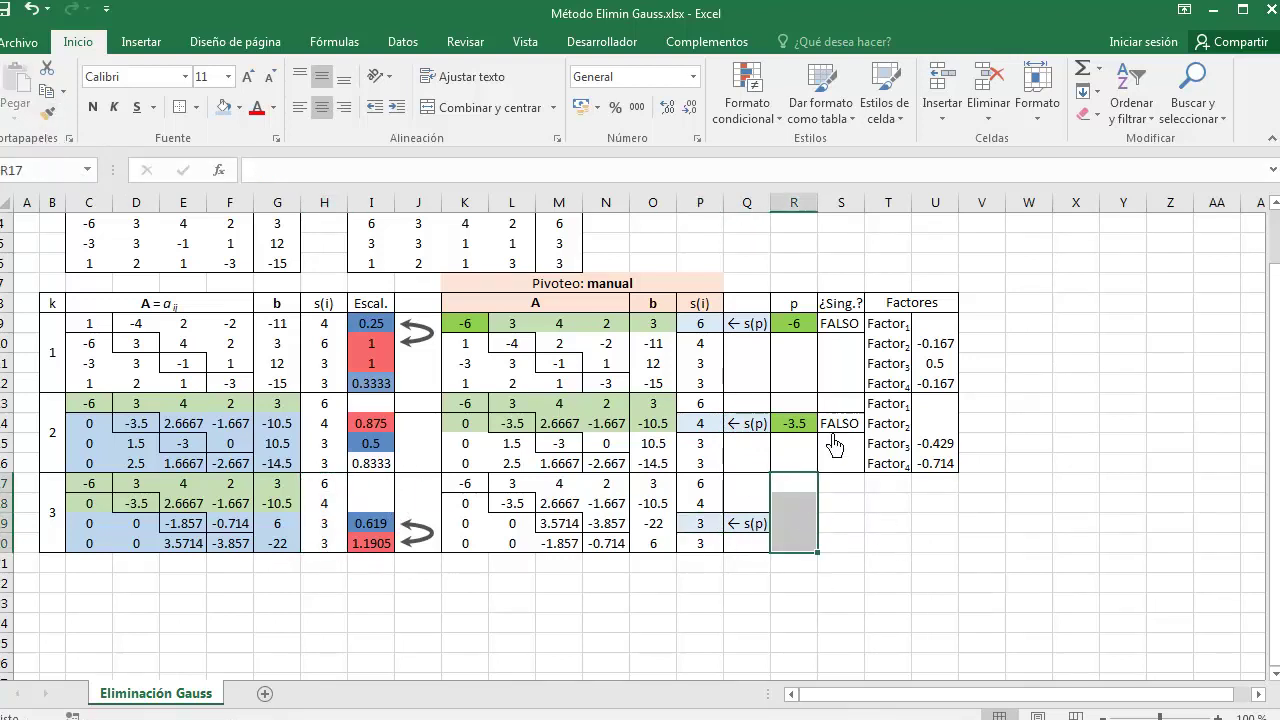
# Copy the green pivot cell R14 into the k = 3 block, reference it to =M19 and place it in R19.
pyautogui.click(815, 430)
pyautogui.hotkey('ctrl', 'c')
pyautogui.click(842, 523)
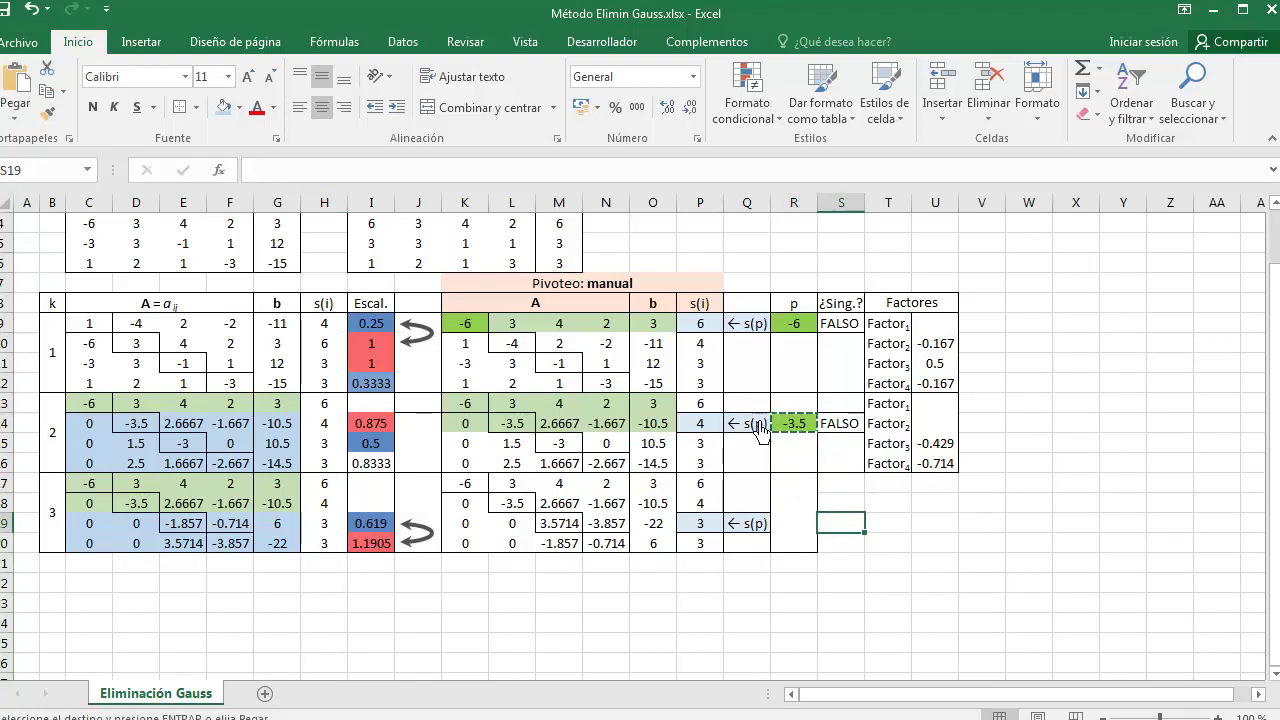
pyautogui.hotkey('ctrl', 'v')
pyautogui.press('F2')
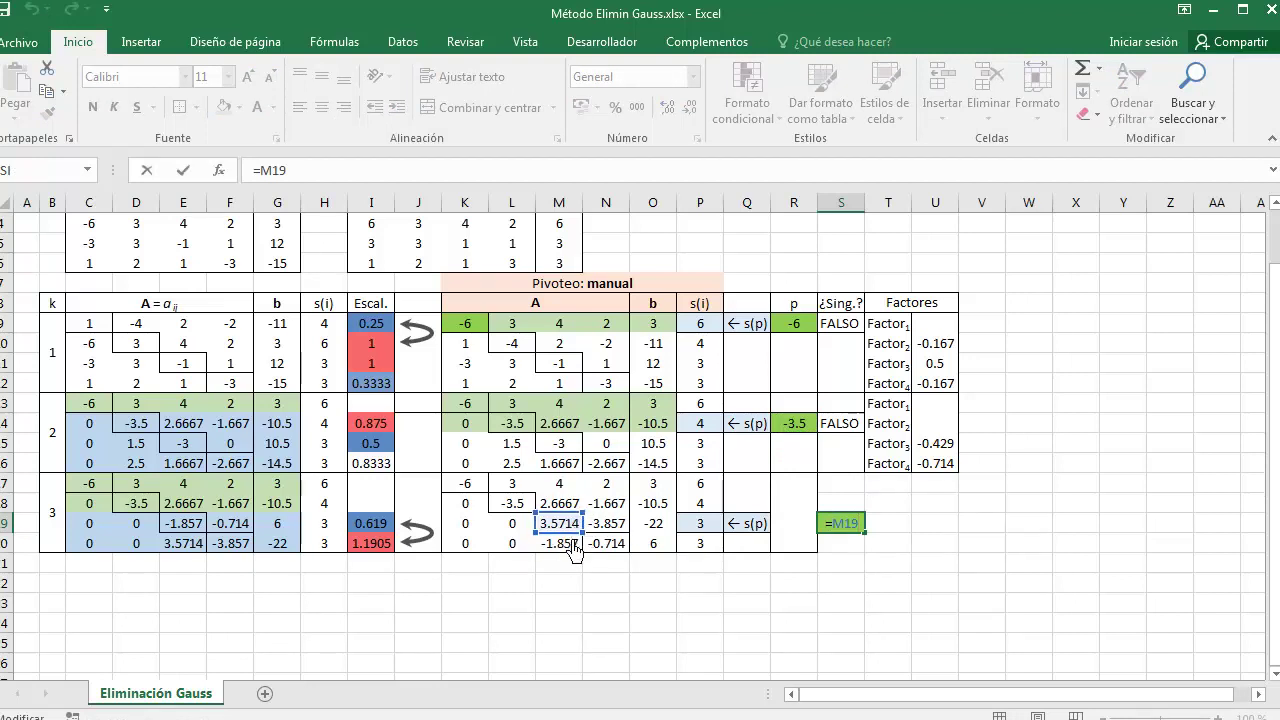
pyautogui.press('Escape')
pyautogui.moveTo(850, 533); pyautogui.dragTo(809, 549)
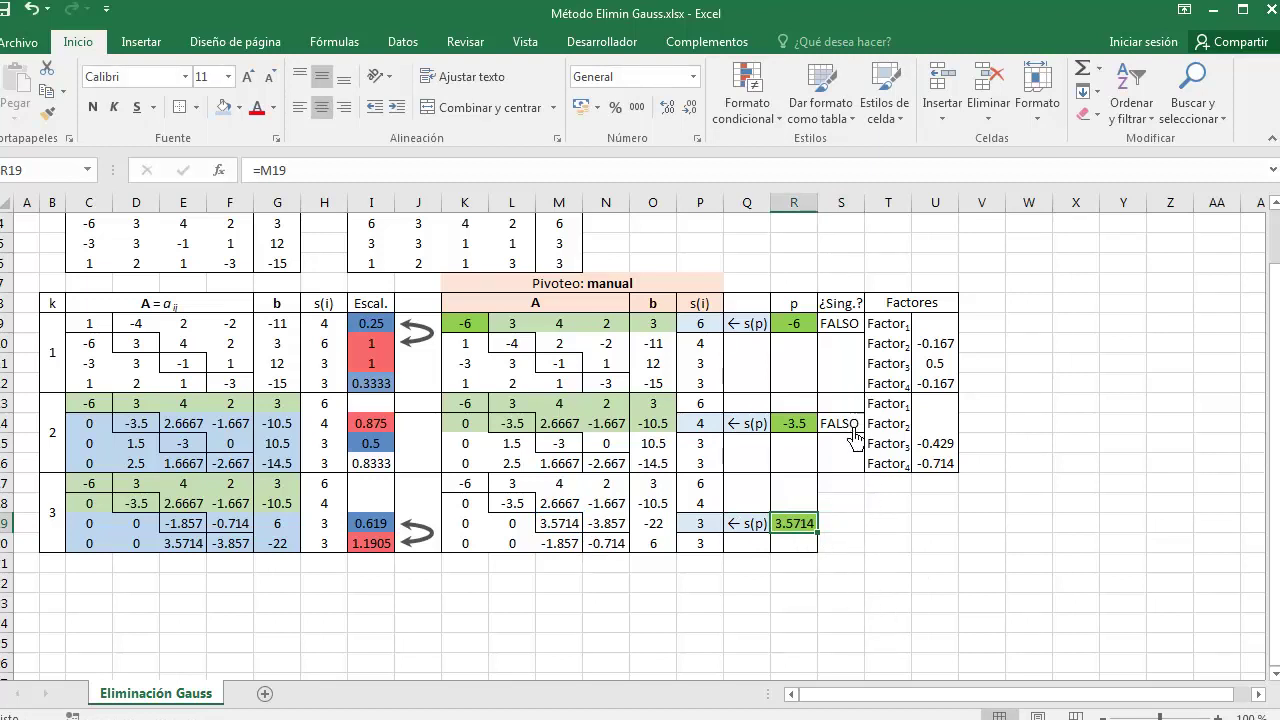
# Copy the bordered formatting of H17:H20 to S17:S20.
pyautogui.moveTo(325, 483); pyautogui.dragTo(325, 543)
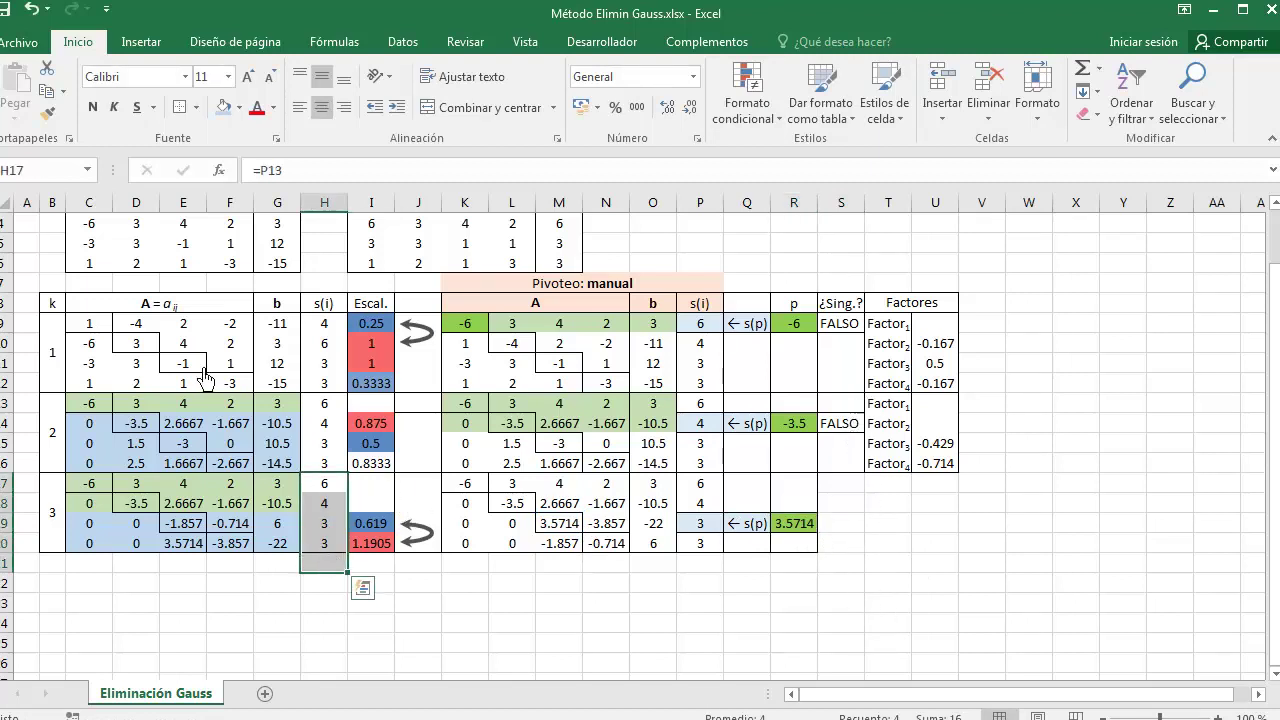
pyautogui.click(47, 113)
pyautogui.moveTo(850, 483)
pyautogui.mouseDown()
pyautogui.moveTo(850, 560)
pyautogui.moveTo(850, 543)
pyautogui.mouseUp()
# Copy the singularity check from S14 to S19.
pyautogui.click(845, 423)
pyautogui.hotkey('ctrl', 'c')
pyautogui.click(840, 523)
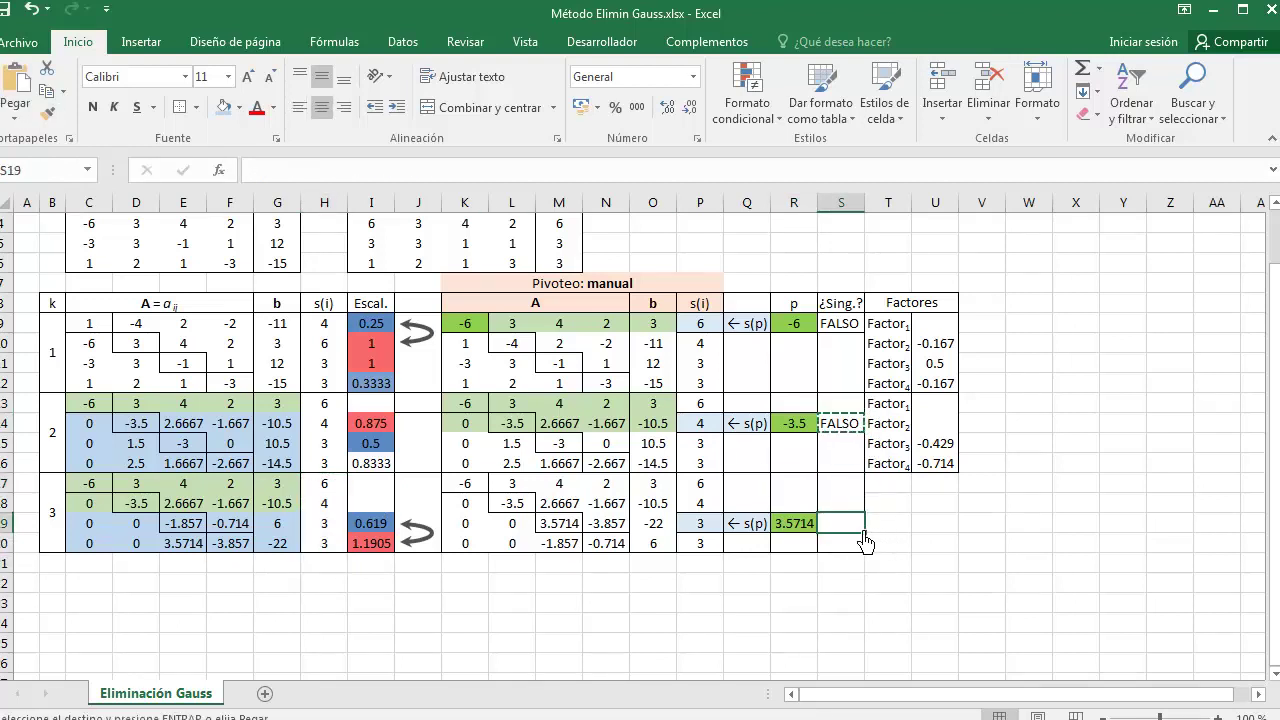
pyautogui.hotkey('ctrl', 'v')
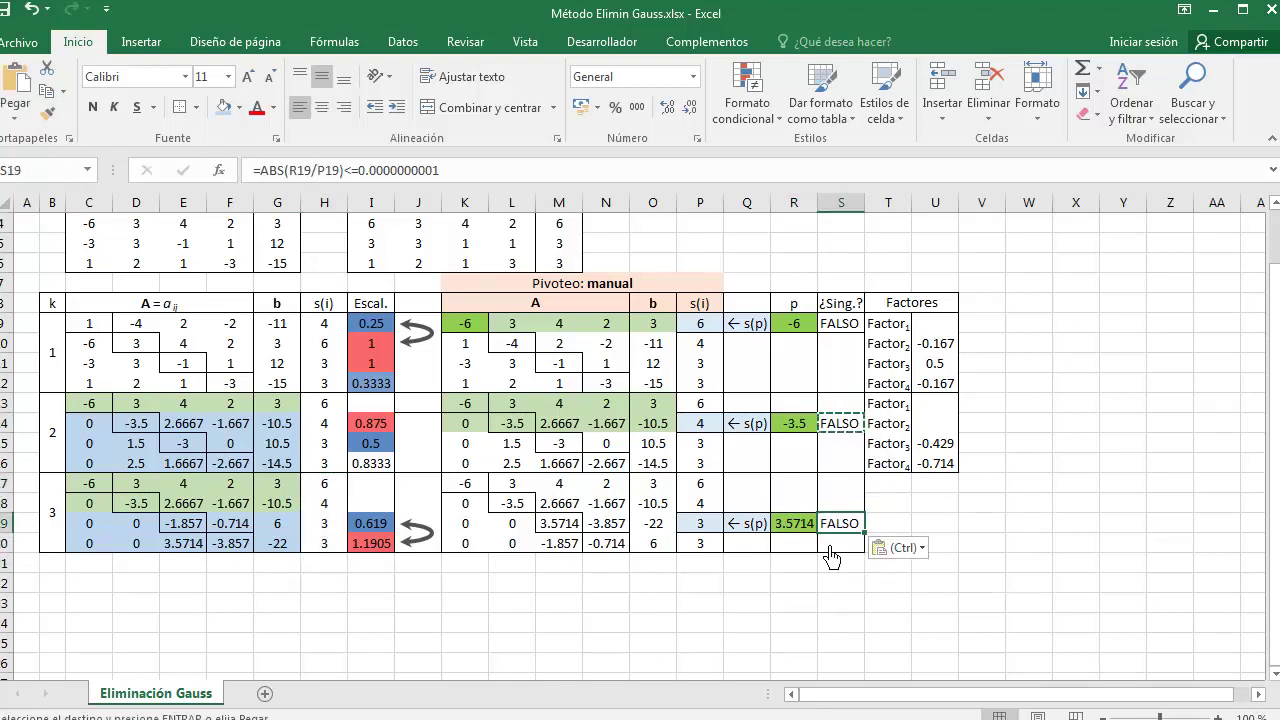
pyautogui.press('Escape')
# Copy the factor labels T13:T16 to T17:T20 and apply the bordered formatting of H17:H20 to U17:U20.
pyautogui.moveTo(890, 405); pyautogui.dragTo(900, 478)
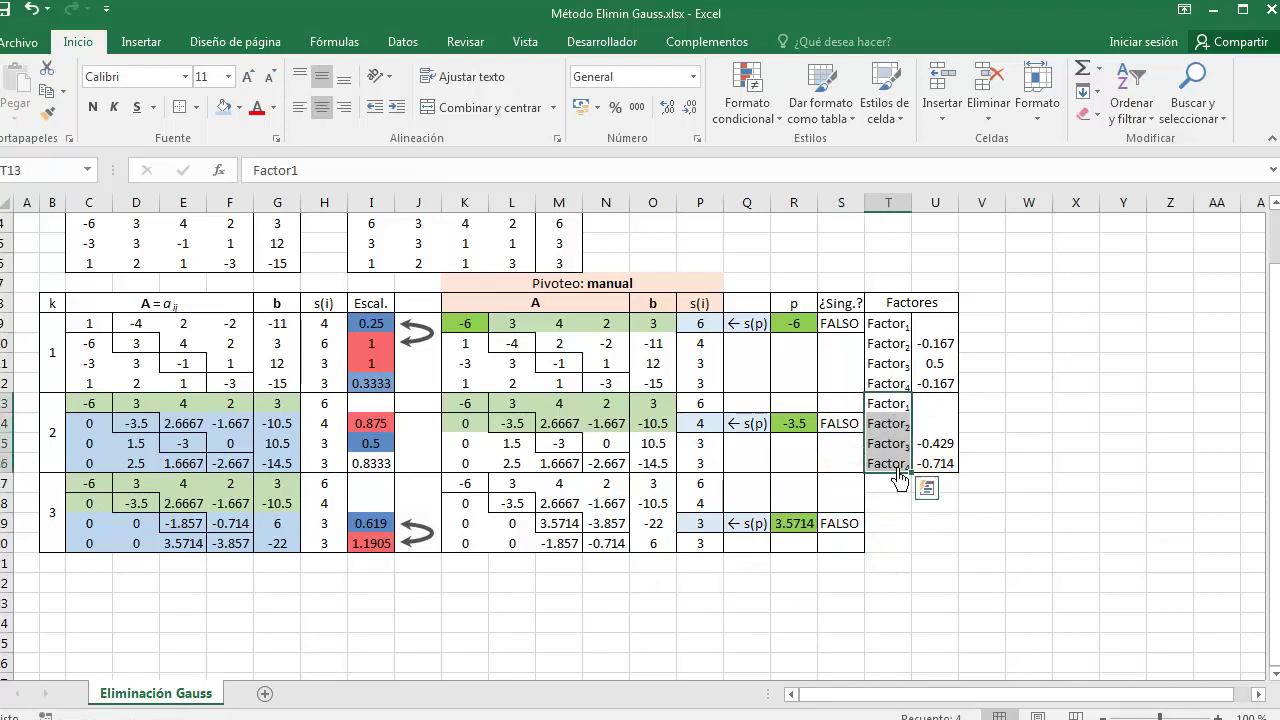
pyautogui.hotkey('ctrl', 'c')
pyautogui.click(895, 484)
pyautogui.hotkey('ctrl', 'v')
pyautogui.moveTo(326, 484); pyautogui.dragTo(336, 543)
pyautogui.click(47, 113)
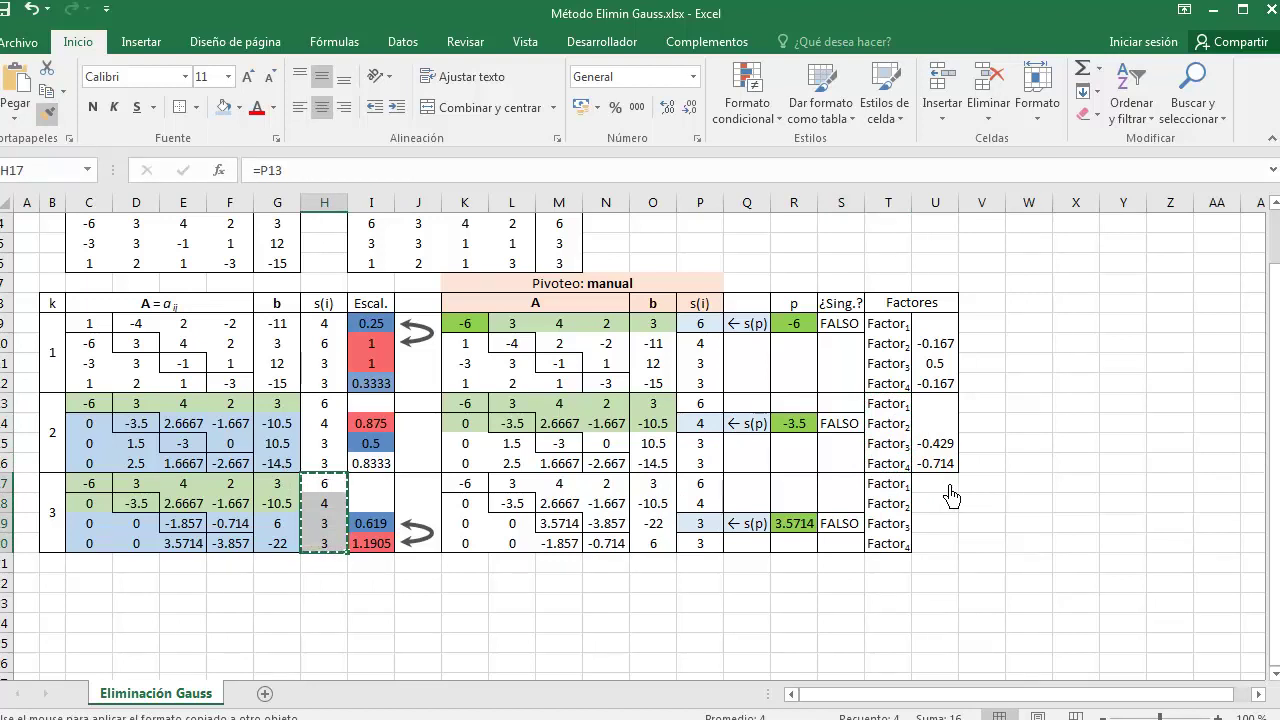
pyautogui.click(948, 487)
# Enter the Factor4 formula =M20/$M19 in U20.
pyautogui.click(955, 526)
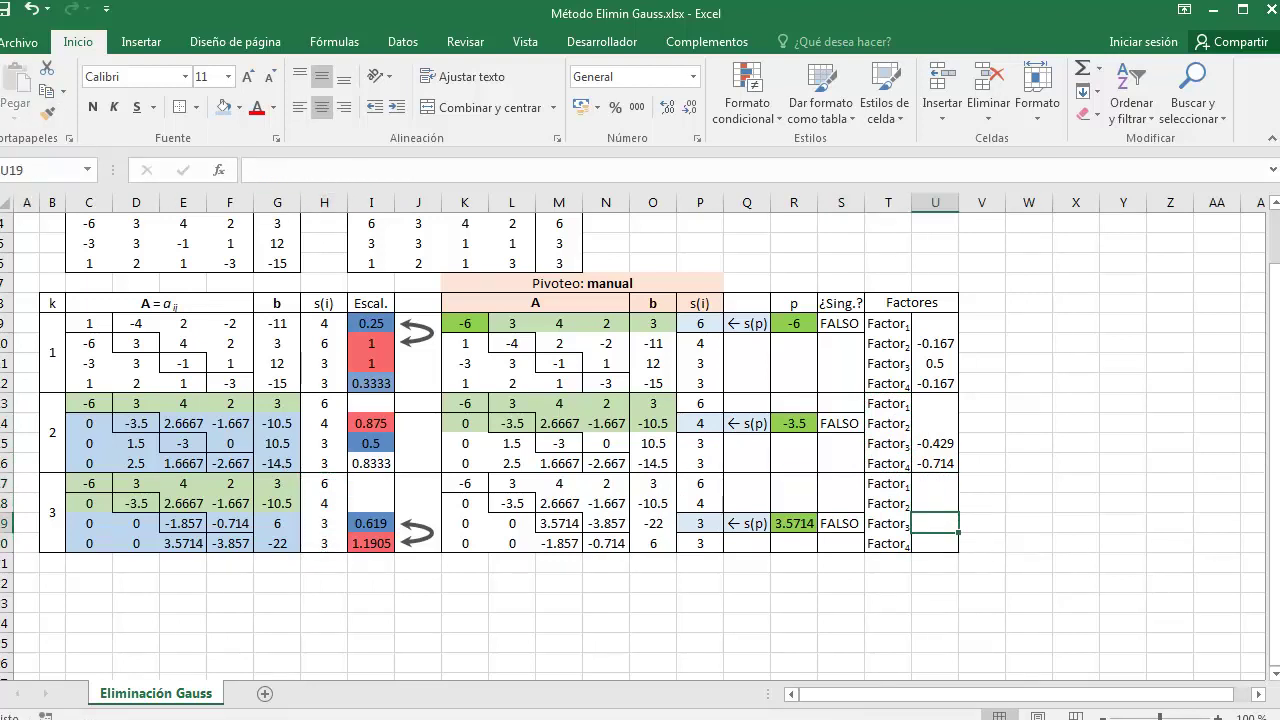
pyautogui.click(935, 543)
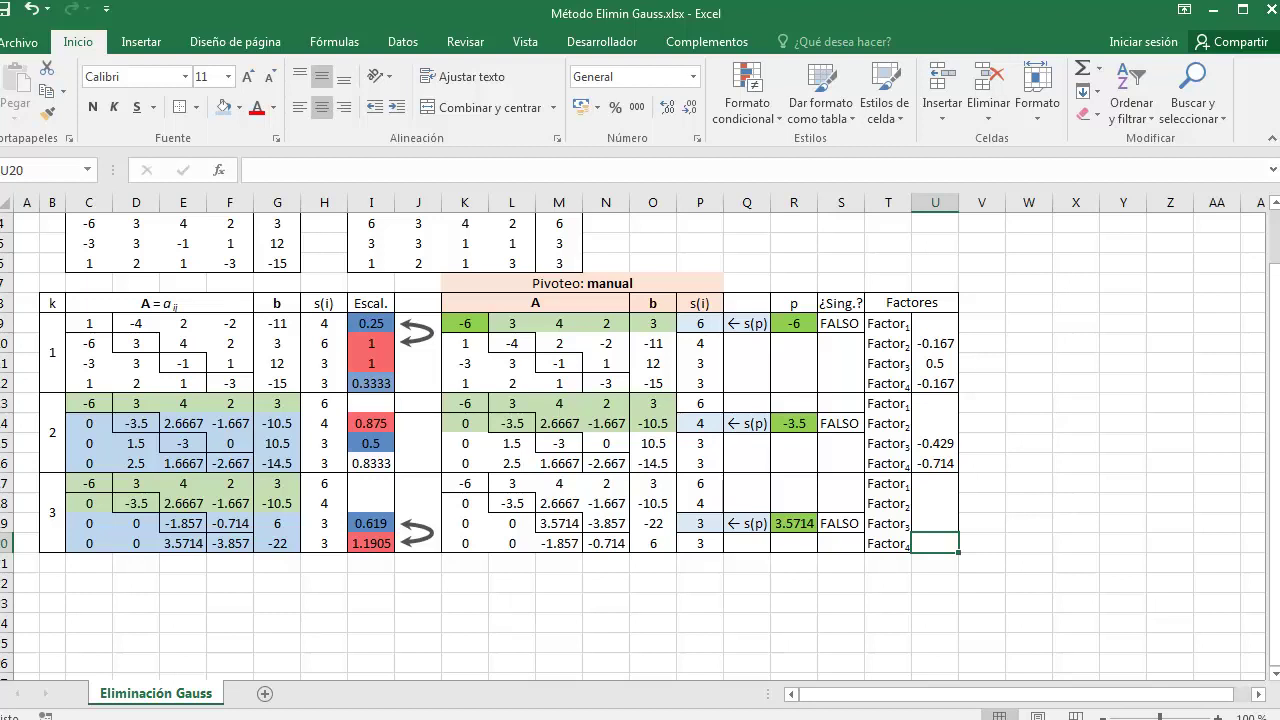
pyautogui.write('=M20/$M19')
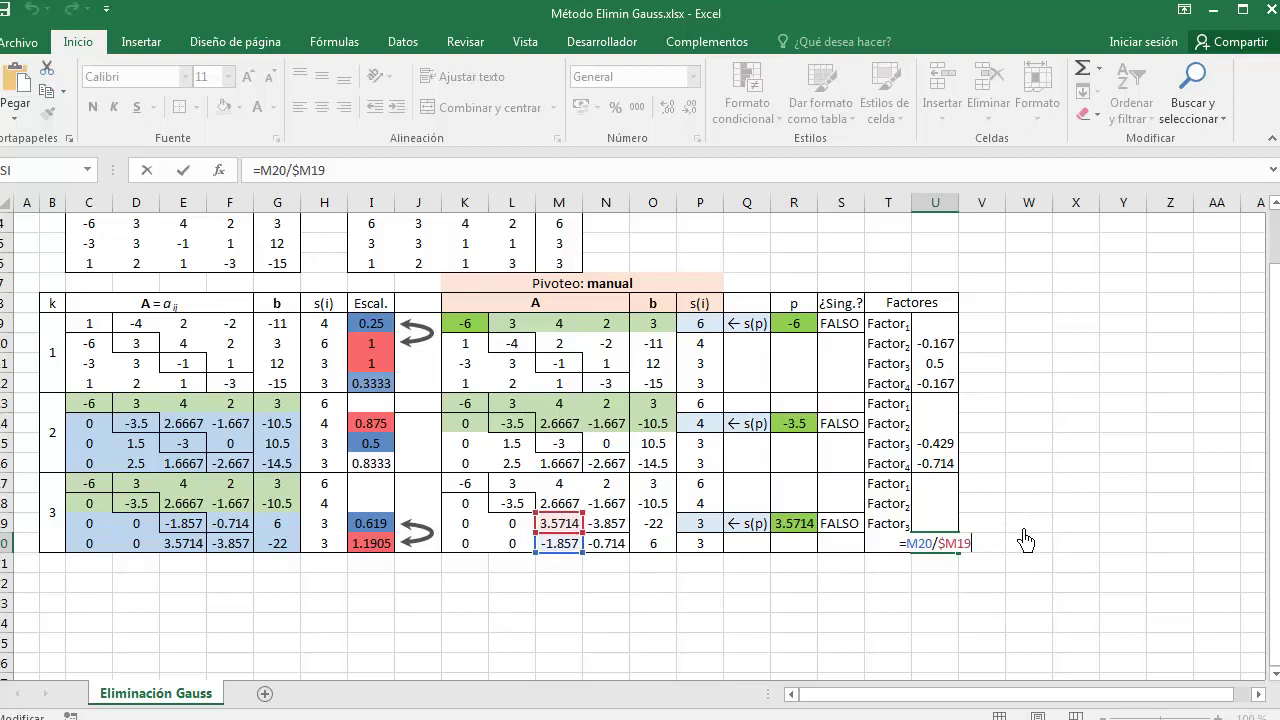
pyautogui.press('Return')
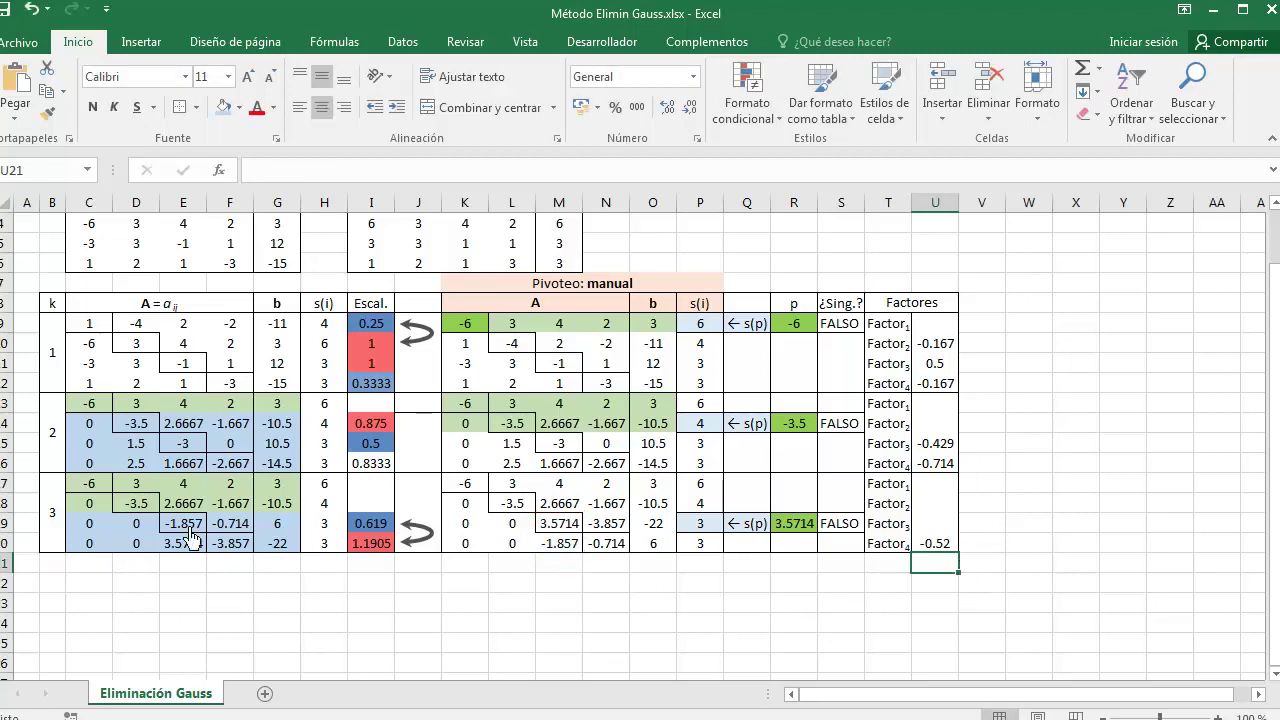
# Extend the k column with block 4 in B21:B24 and copy the bordered formatting of C9:H12 to C21:H24.
pyautogui.click(58, 495)
pyautogui.moveTo(67, 553); pyautogui.dragTo(98, 588)
pyautogui.moveTo(104, 328)
pyautogui.mouseDown()
pyautogui.moveTo(140, 370)
pyautogui.moveTo(324, 390)
pyautogui.mouseUp()
pyautogui.click(47, 113)
pyautogui.moveTo(100, 572)
pyautogui.mouseDown()
pyautogui.moveTo(286, 637)
pyautogui.moveTo(337, 634)
pyautogui.mouseUp()
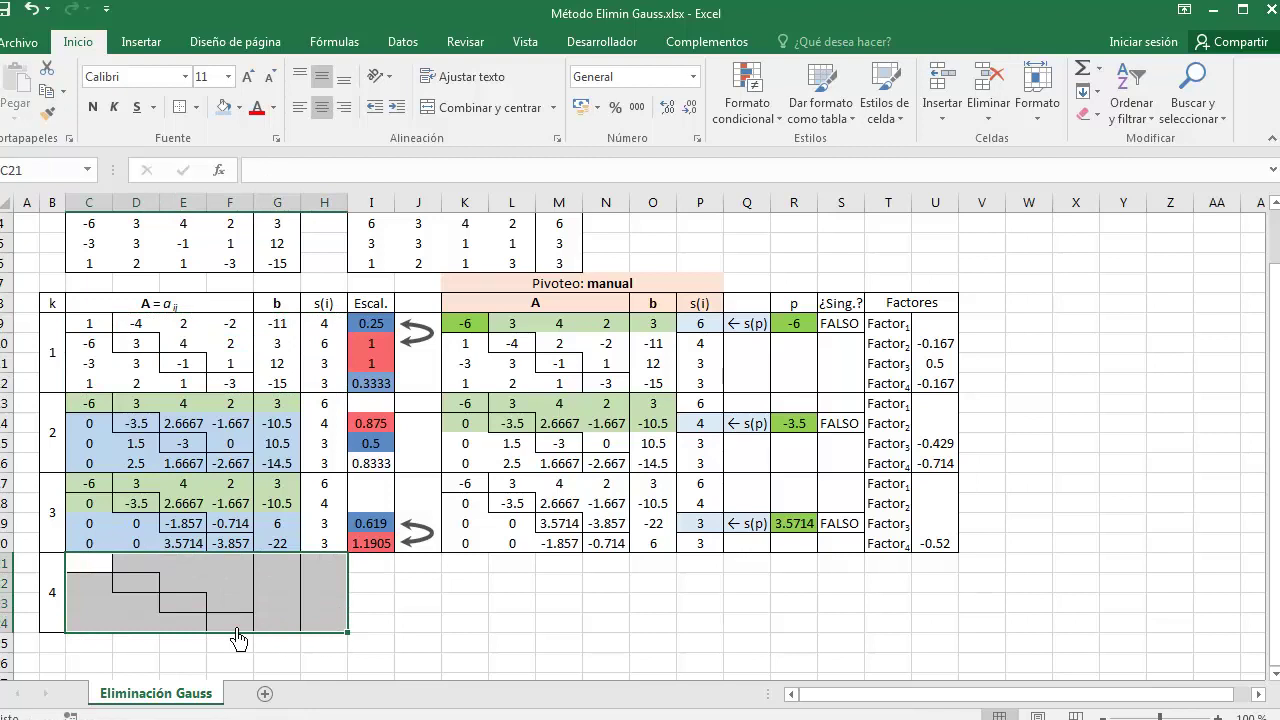
# Fill the pivoted rows K17:O19 with the light green used in E17.
pyautogui.click(185, 483)
pyautogui.click(239, 107)
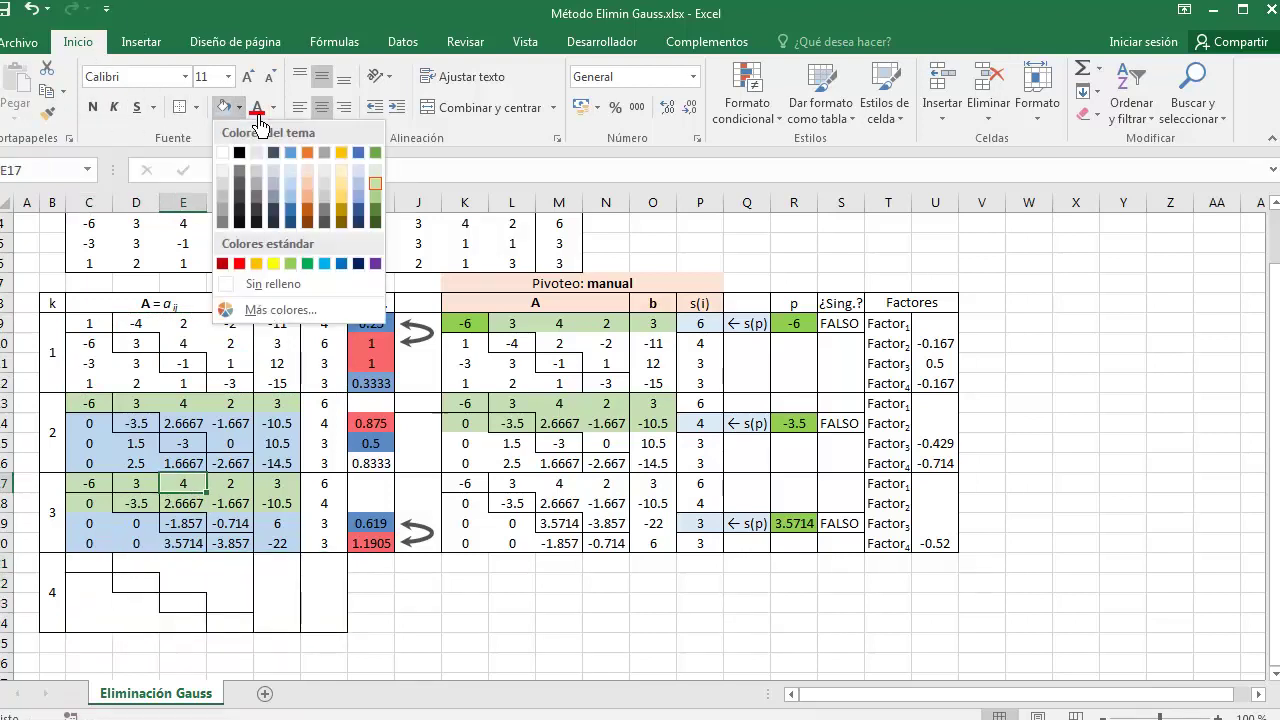
pyautogui.click(395, 198)
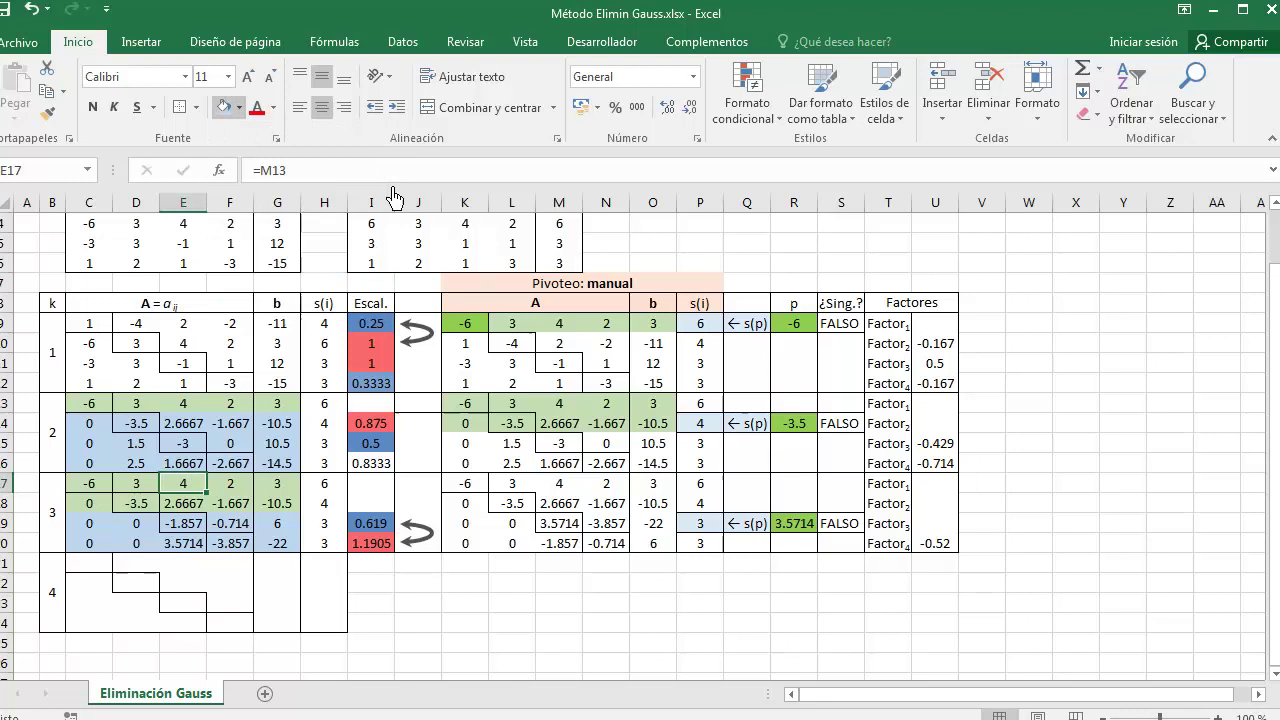
pyautogui.click(483, 489)
pyautogui.moveTo(514, 503); pyautogui.dragTo(660, 525)
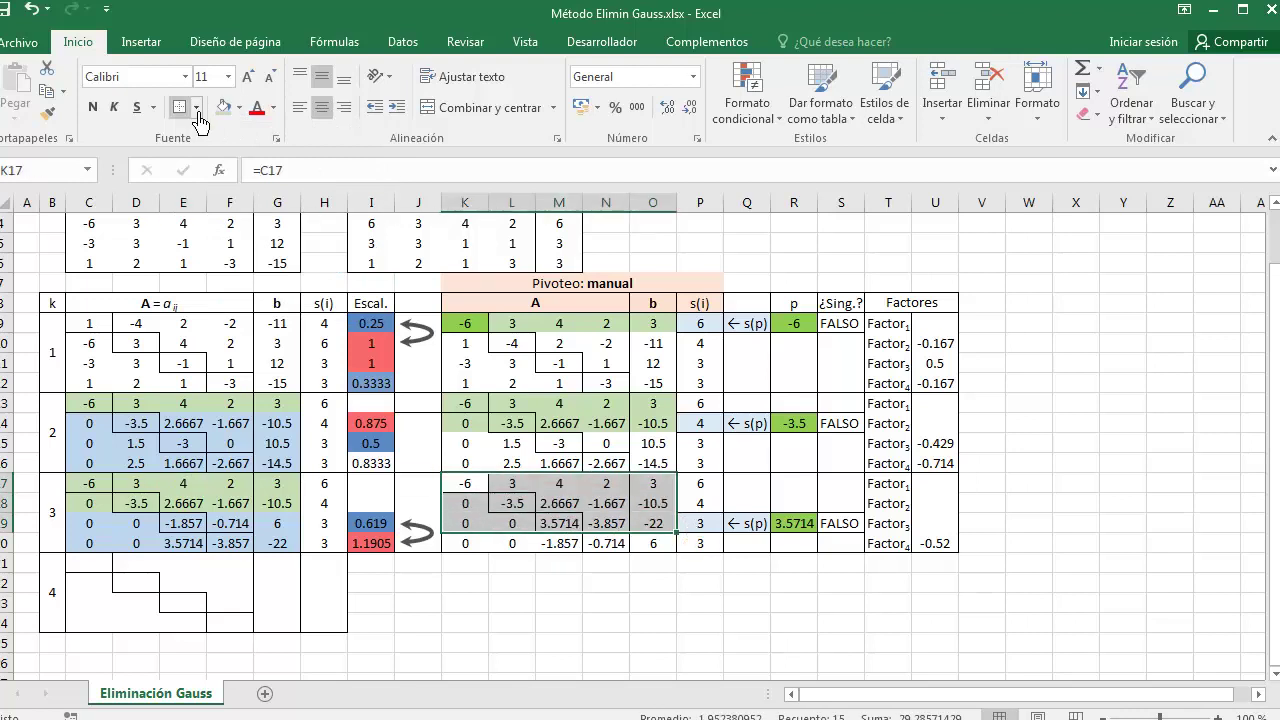
pyautogui.click(225, 108)
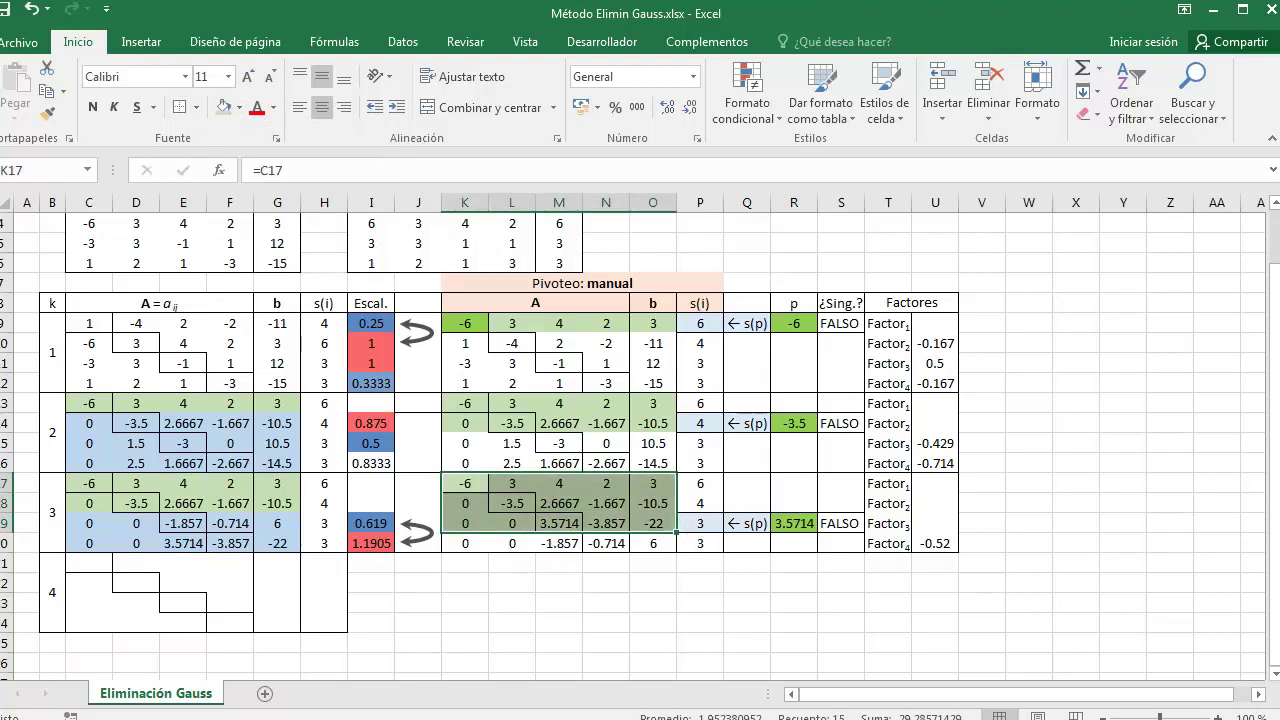
# Paste K17:O19 as links into C21:G23, starting with =K17 in C21.
pyautogui.hotkey('ctrl', 'c')
pyautogui.moveTo(87, 570); pyautogui.dragTo(300, 612)
pyautogui.rightClick(300, 612)
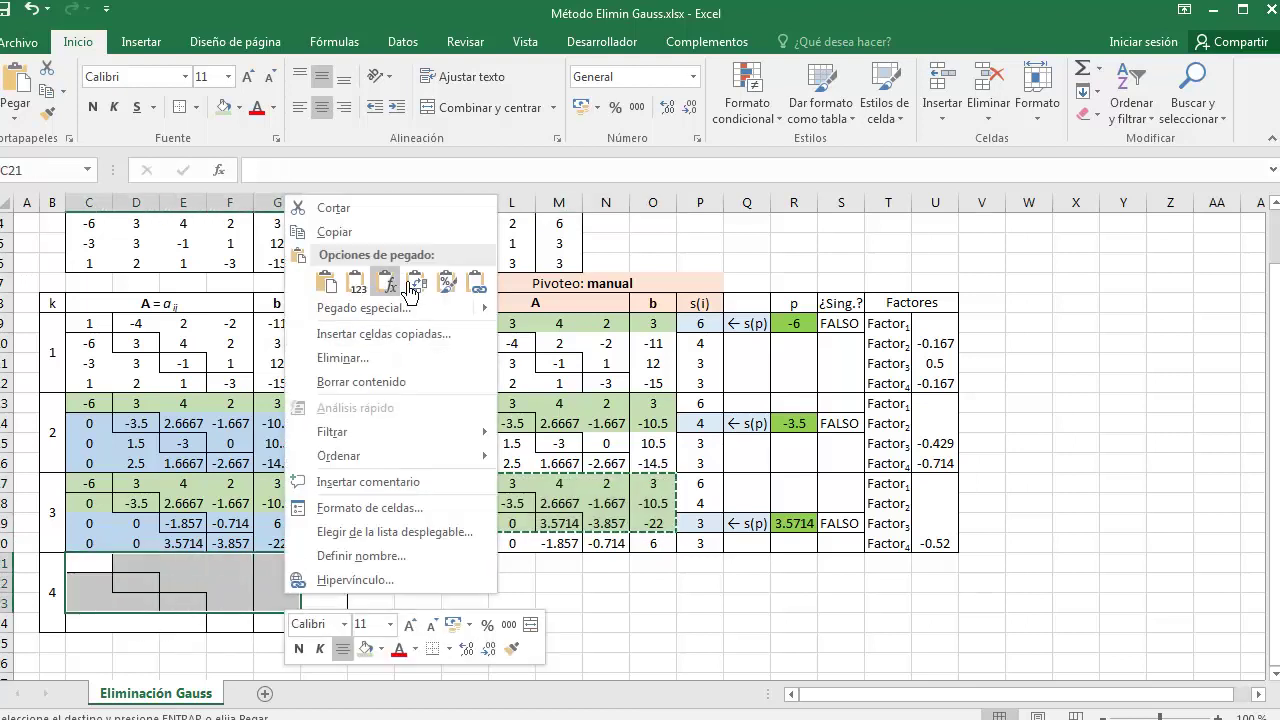
pyautogui.click(473, 285)
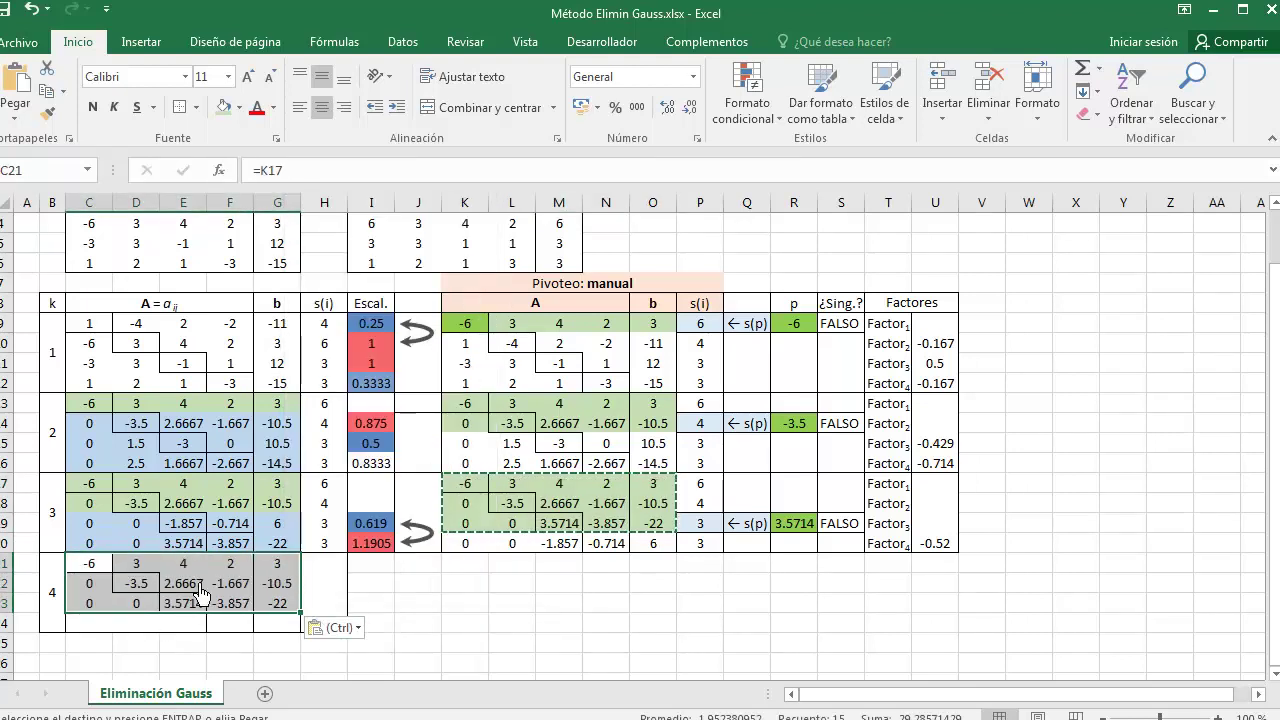
# Fill the linked rows C21:G23 with light green.
pyautogui.moveTo(87, 572); pyautogui.dragTo(300, 612)
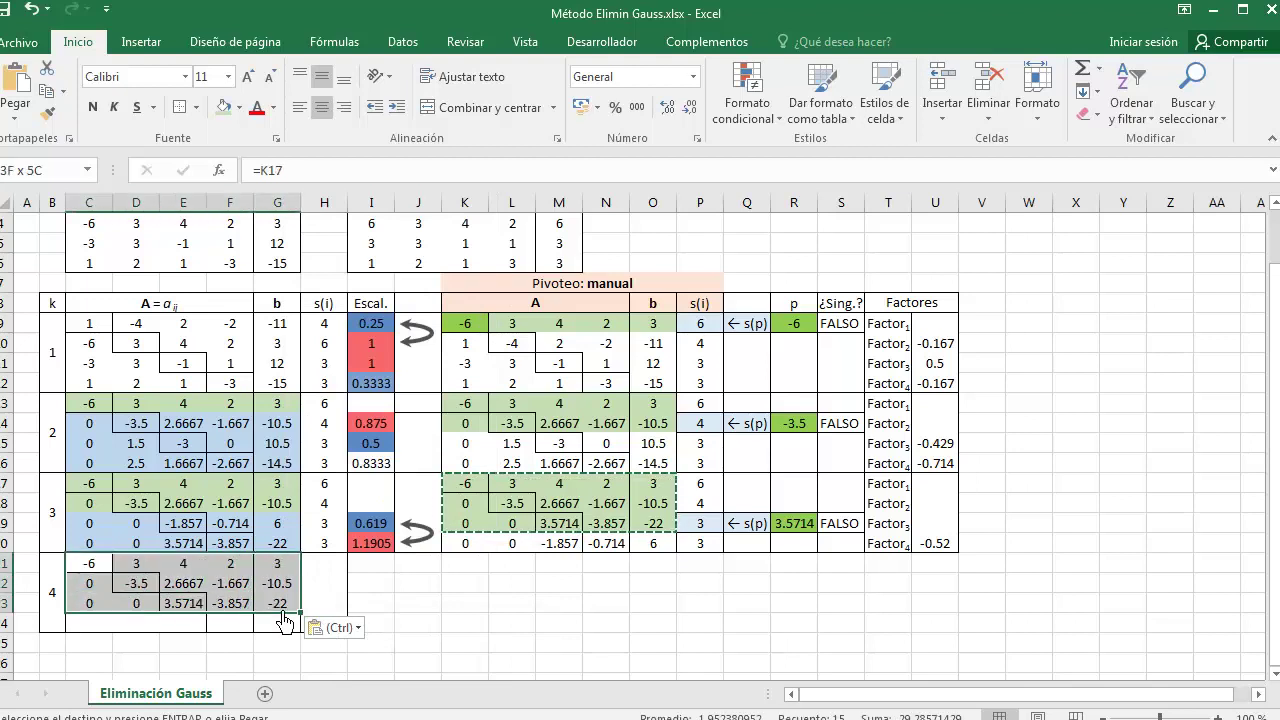
pyautogui.click(224, 107)
pyautogui.click(324, 583)
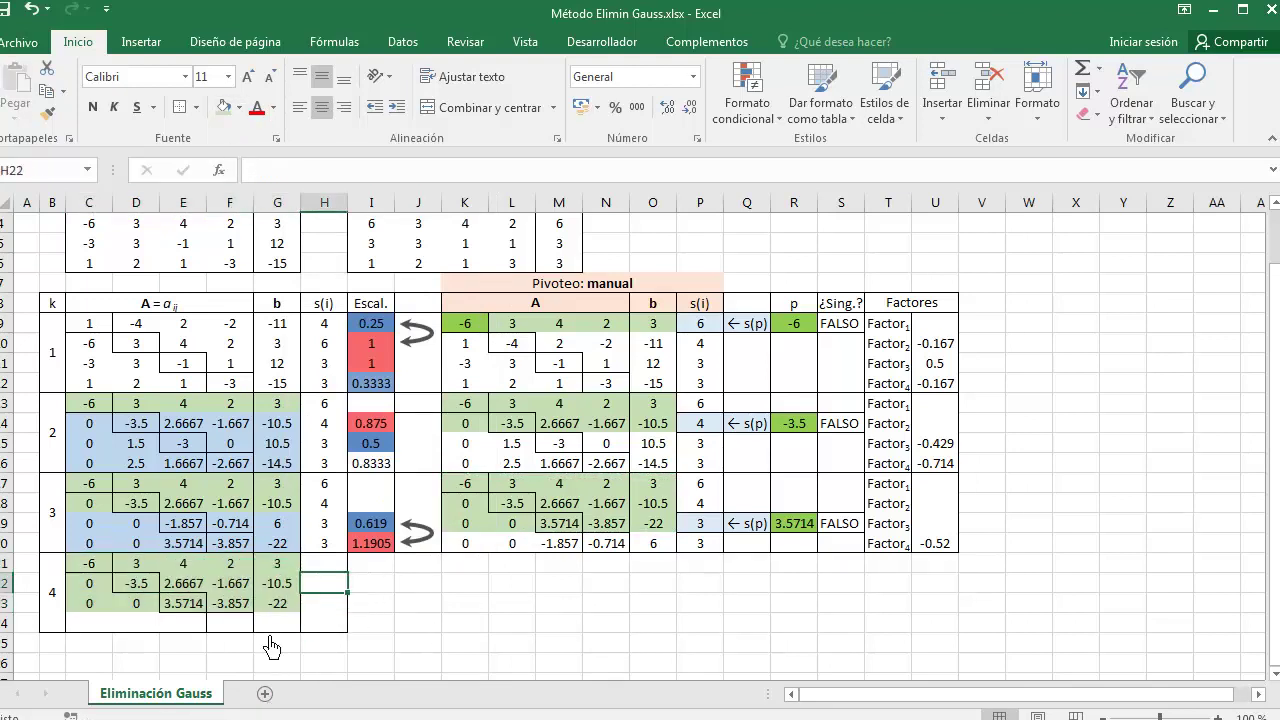
# Fill the last row of the k = 4 block, C24:G24, with the light blue used in C20.
pyautogui.click(104, 545)
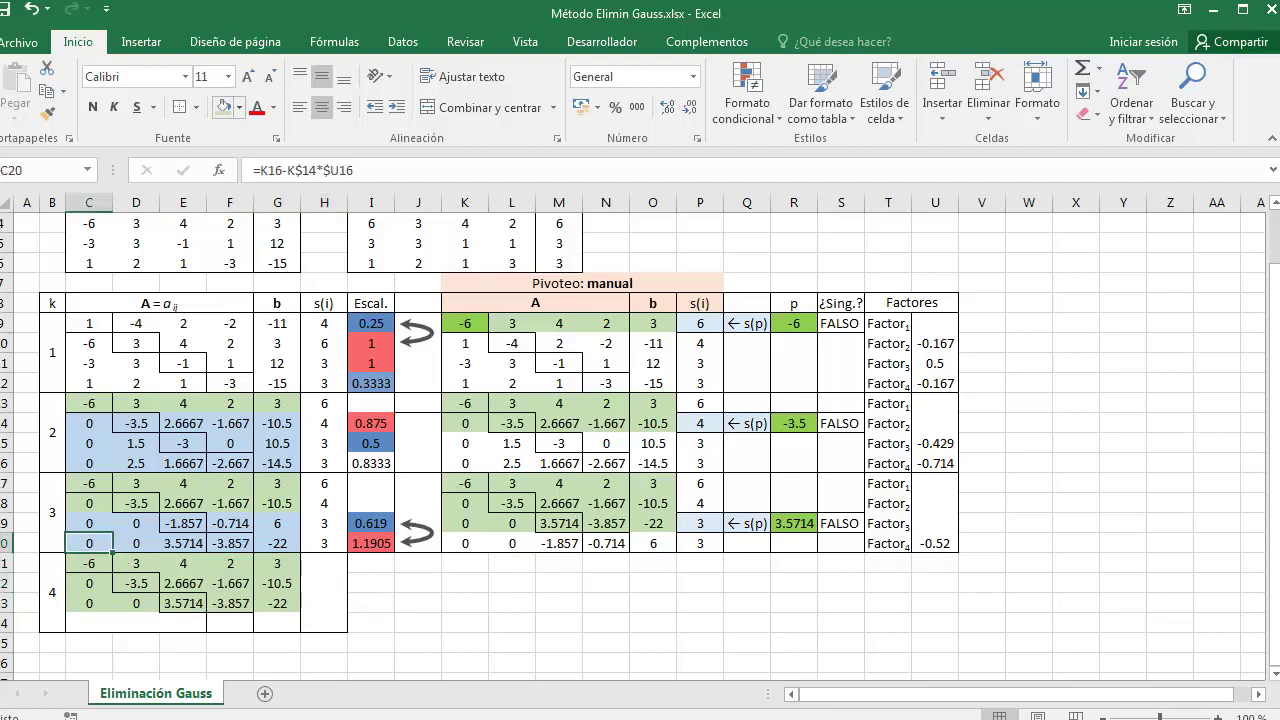
pyautogui.click(237, 107)
pyautogui.click(277, 302)
pyautogui.moveTo(90, 623); pyautogui.dragTo(294, 626)
pyautogui.click(224, 107)
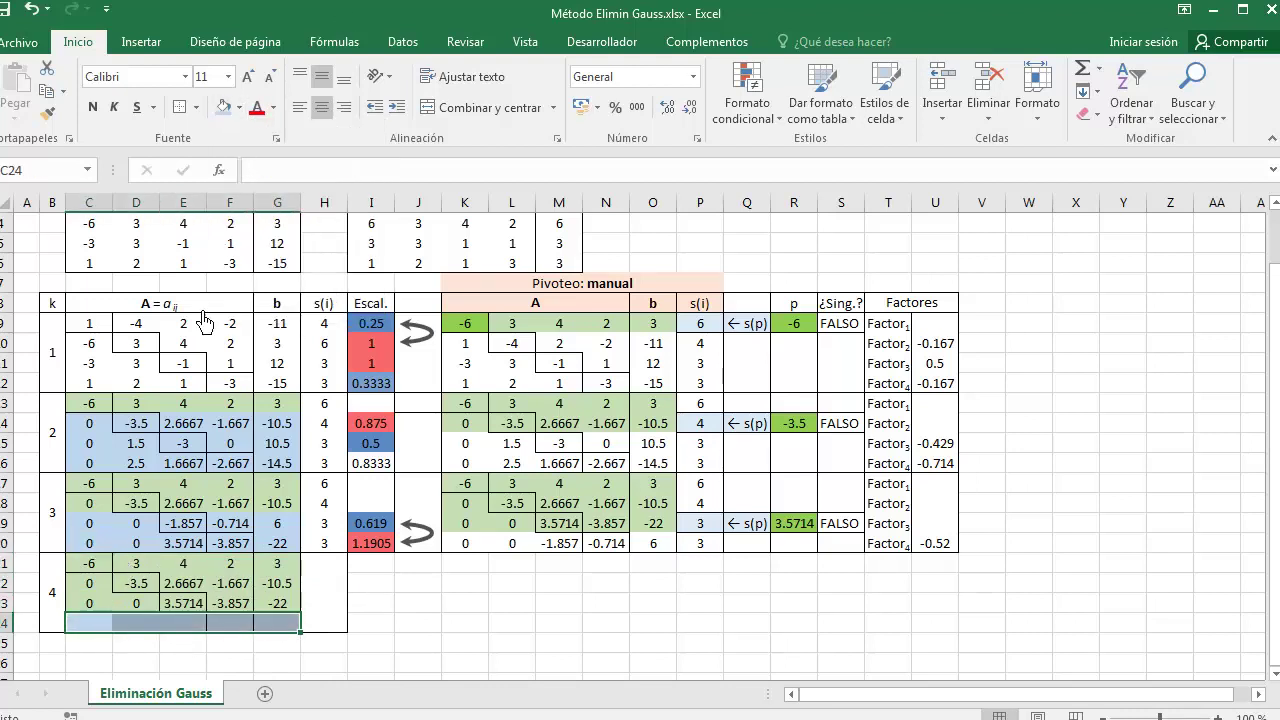
# Enter the elimination formula =K20-K$19*$U20 in C24 and fill it across to G24.
pyautogui.click(110, 632)
pyautogui.write('=K20-K$19*$U20')
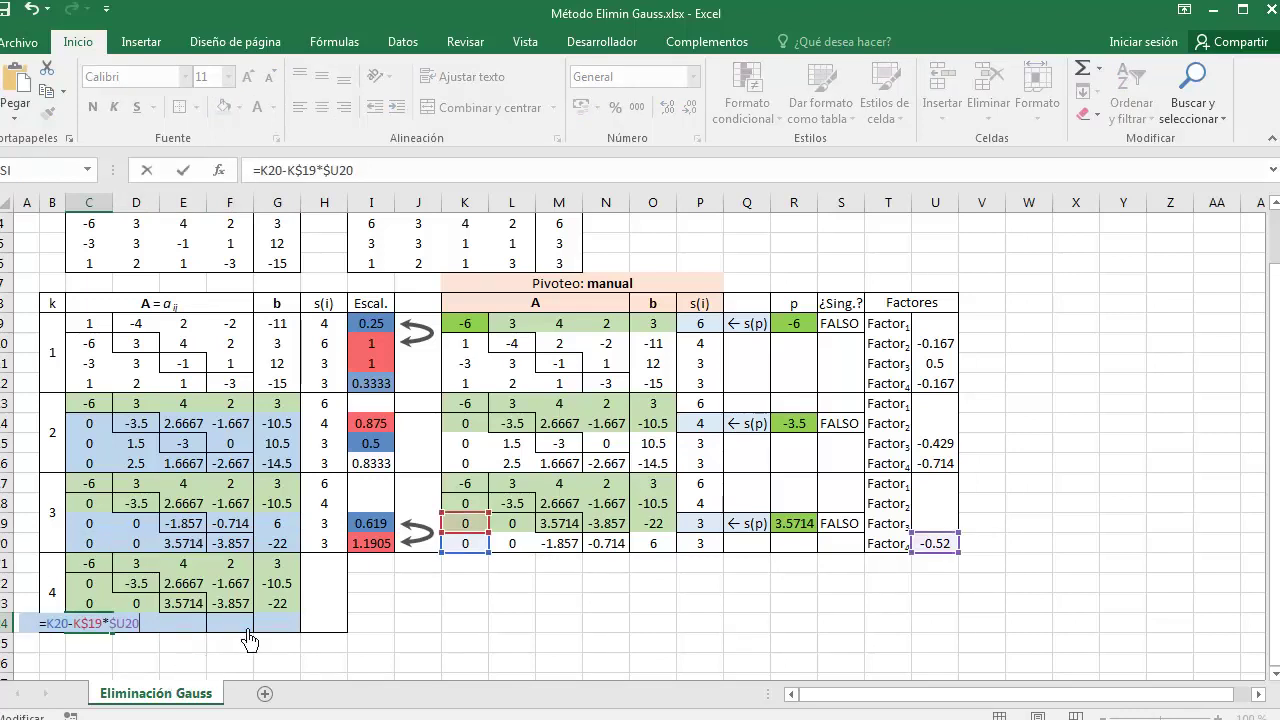
pyautogui.press('Return')
pyautogui.click(90, 624)
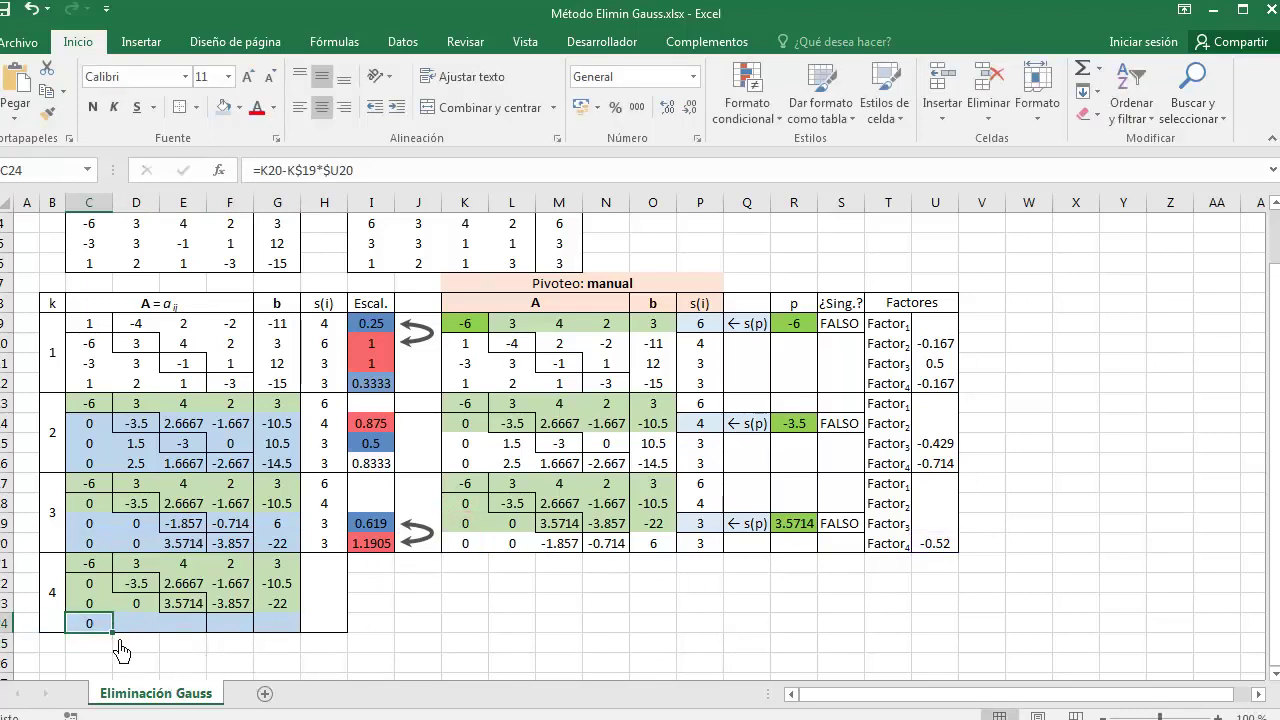
pyautogui.moveTo(207, 650); pyautogui.dragTo(323, 646)
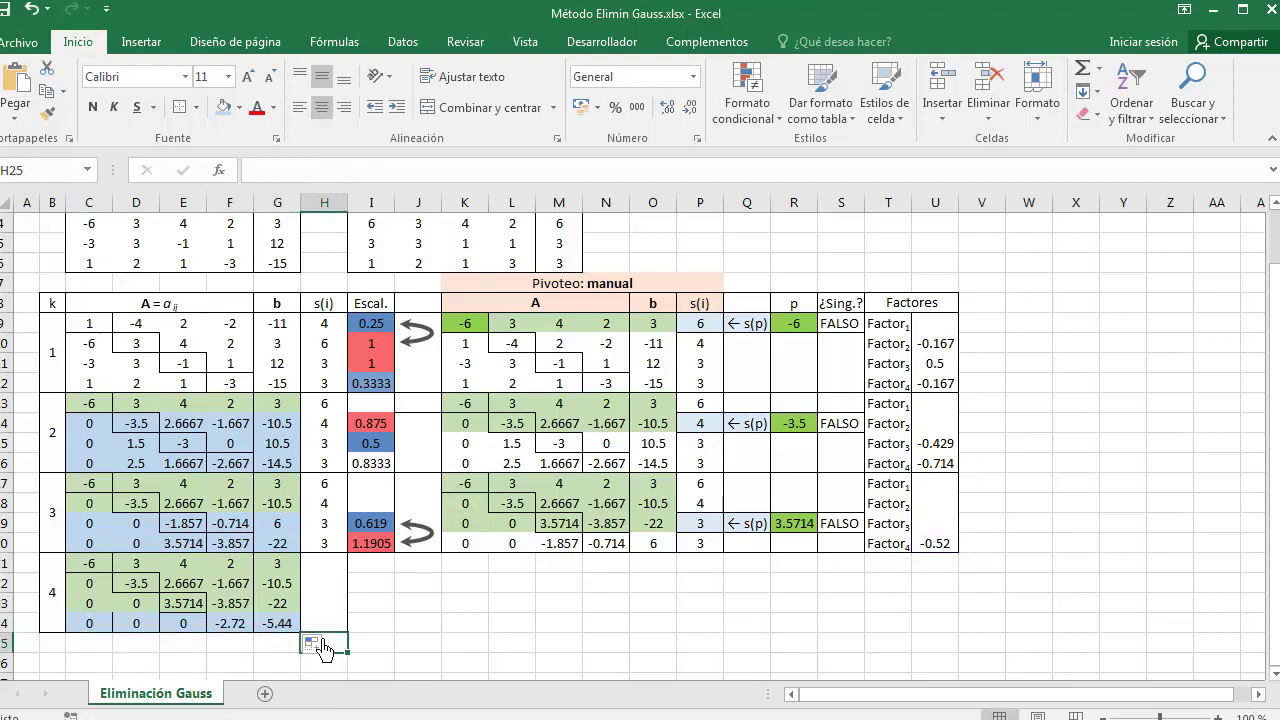
pyautogui.click(332, 660)
pyautogui.click(395, 622)
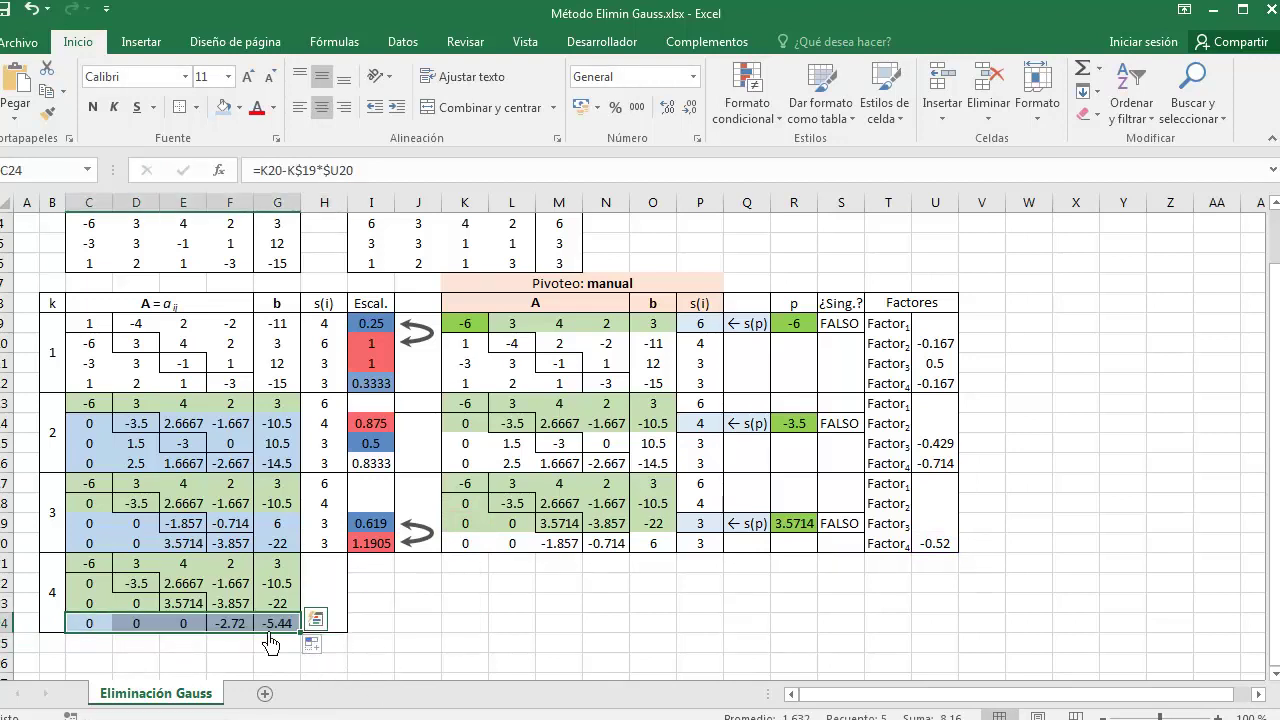
pyautogui.click(104, 632)
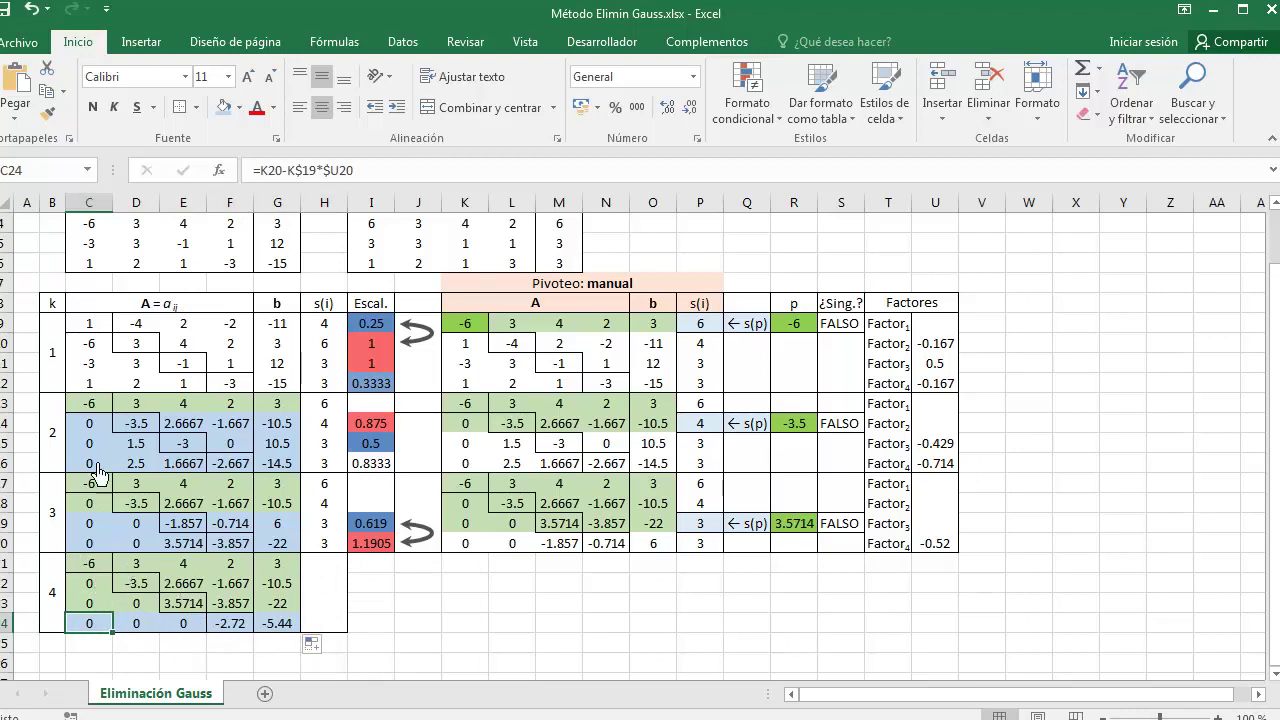
# Paste the s(i) values P17:P20 as links into H21:H24, starting with =P17 in H21.
pyautogui.moveTo(700, 483); pyautogui.dragTo(700, 543)
pyautogui.hotkey('ctrl', 'c')
pyautogui.rightClick(344, 583)
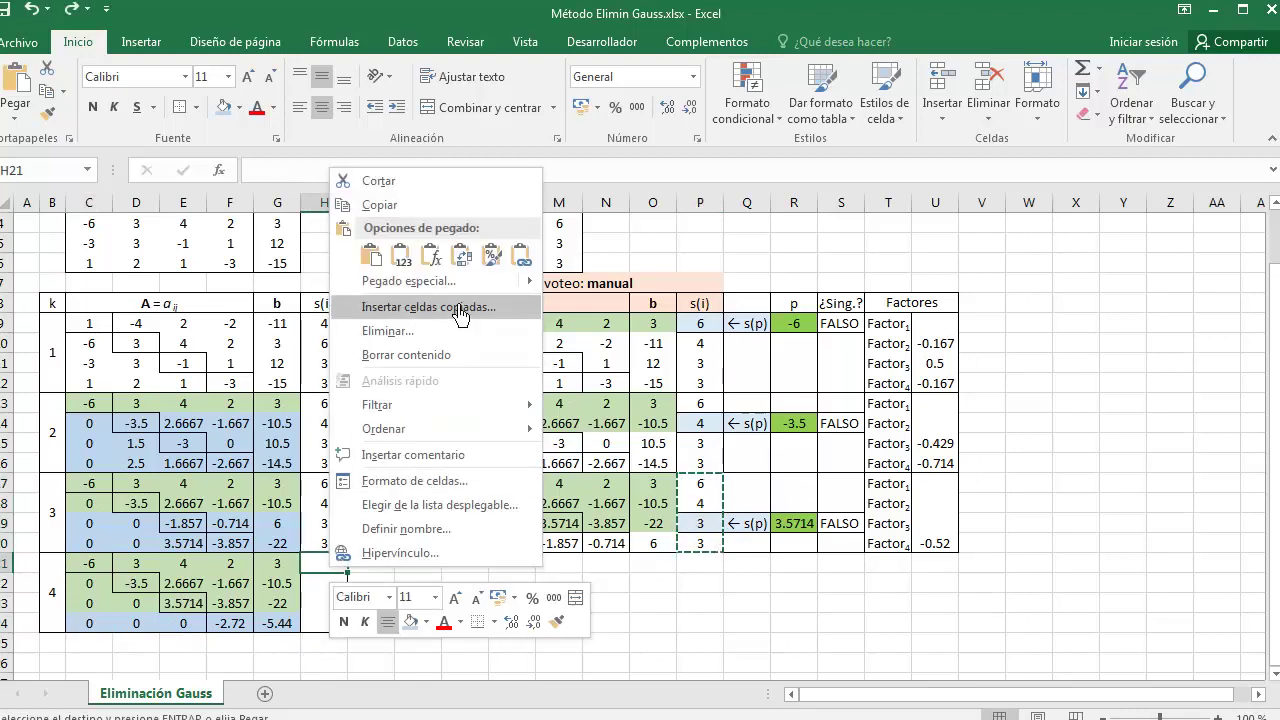
pyautogui.click(522, 252)
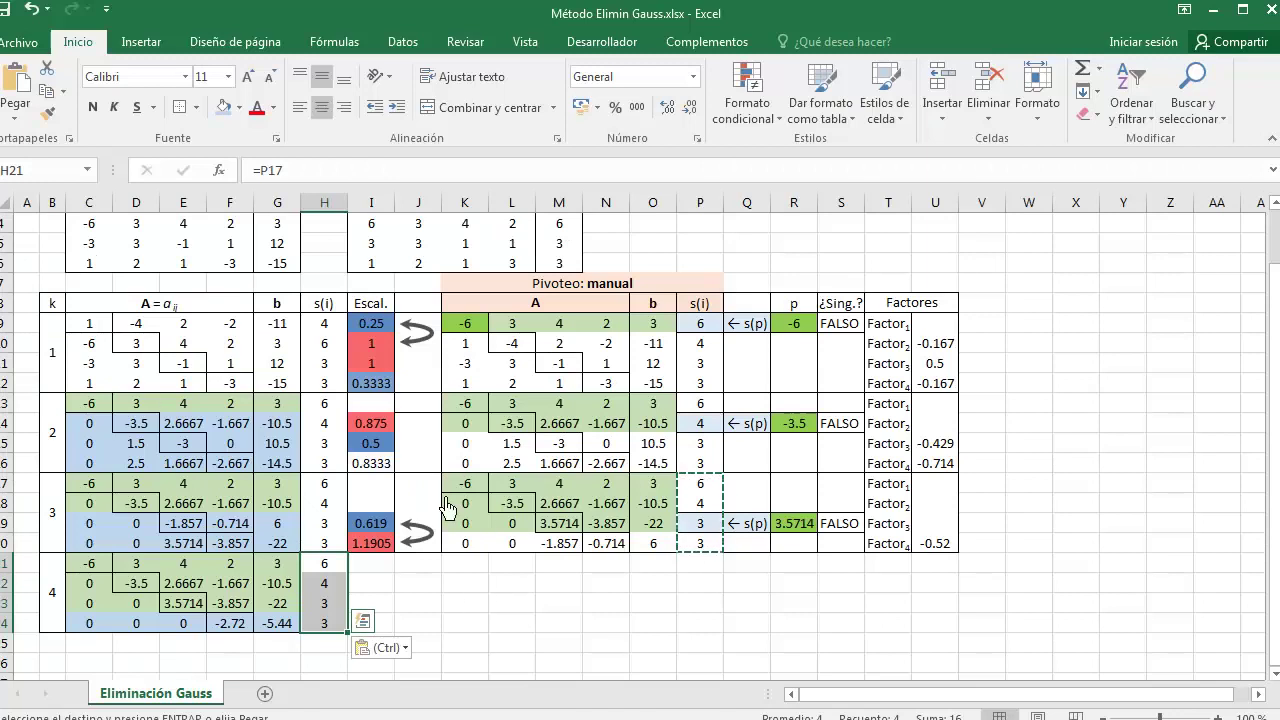
# Copy the bordered formatting of J17:J20 to I21:I24.
pyautogui.moveTo(425, 483); pyautogui.dragTo(443, 548)
pyautogui.click(58, 117)
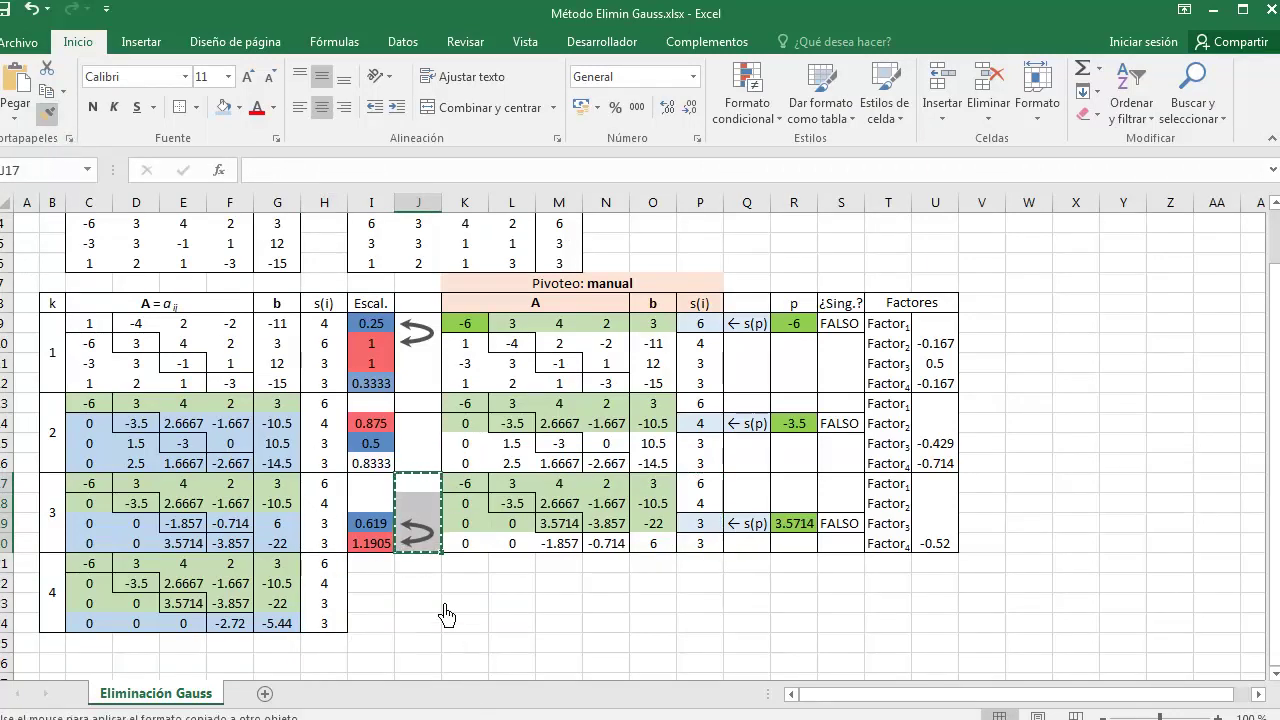
pyautogui.click(372, 564)
# Copy the border formatting of J17:J20 to the k = 2 block's cells in column J.
pyautogui.moveTo(410, 487); pyautogui.dragTo(420, 545)
pyautogui.click(47, 112)
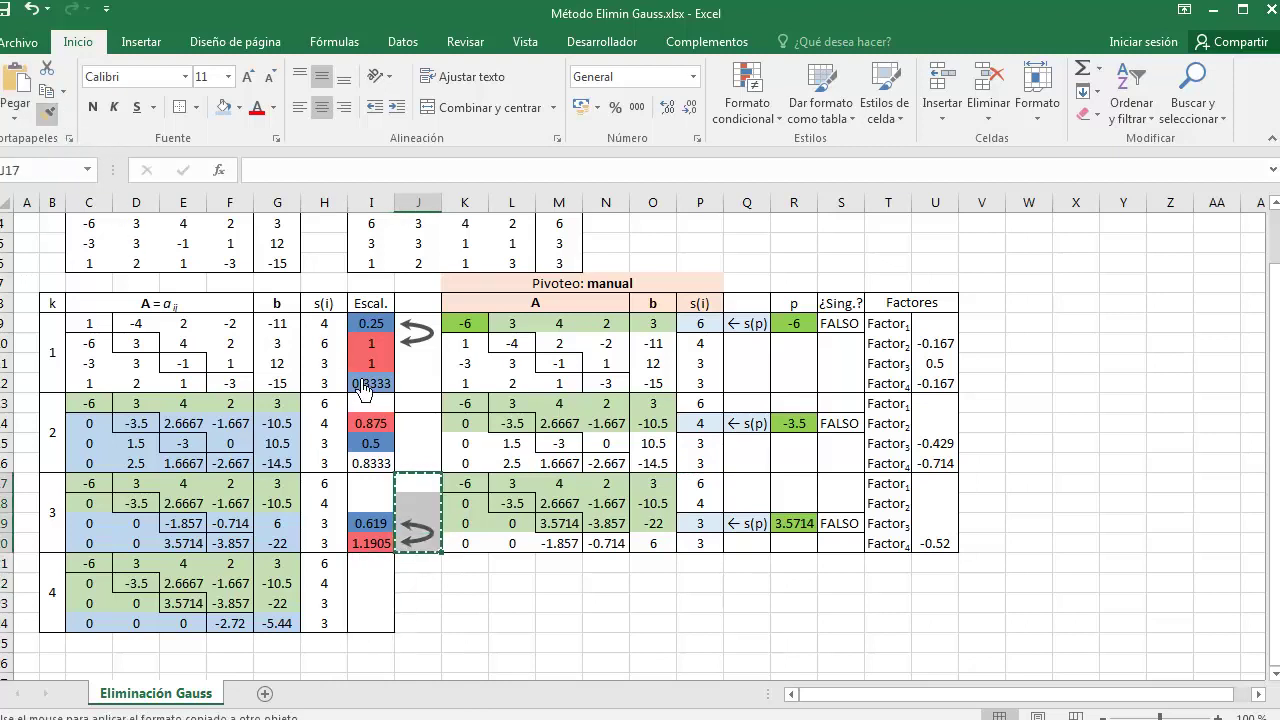
pyautogui.click(418, 423)
pyautogui.click(388, 550)
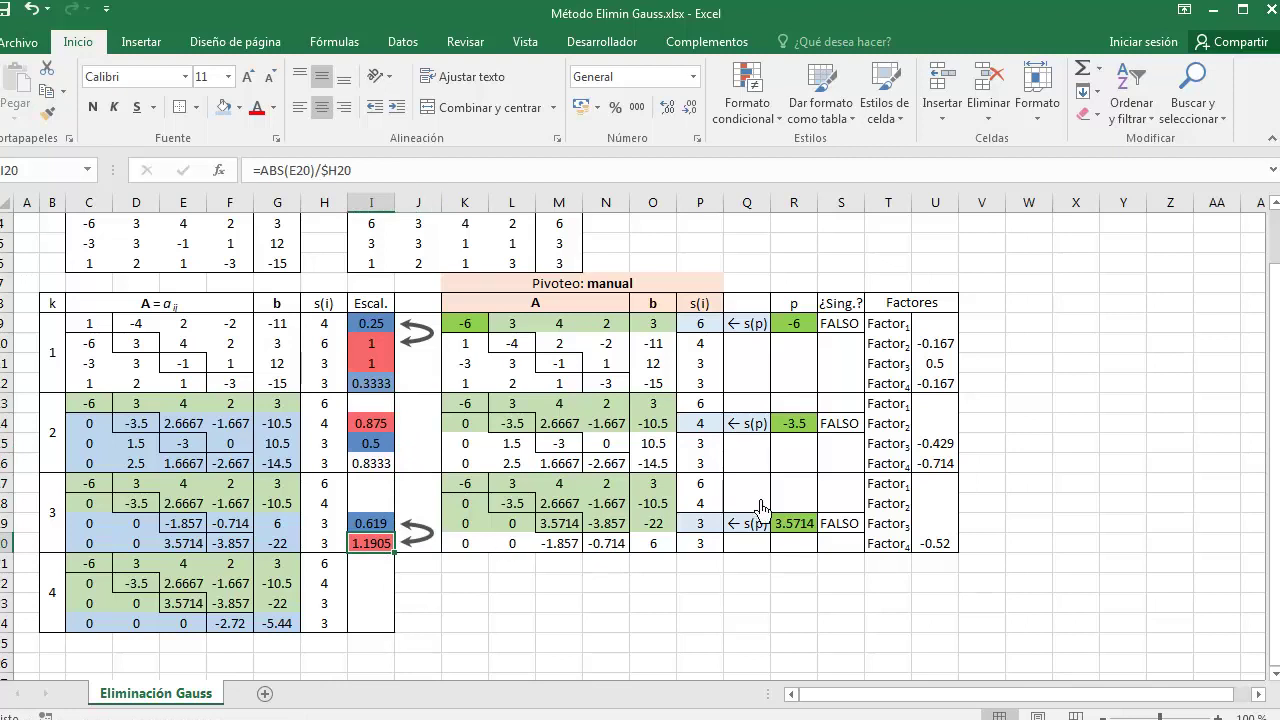
# Copy the "← s(p)" label from Q19 to I24 in the k = 4 block.
pyautogui.click(748, 524)
pyautogui.hotkey('ctrl', 'c')
pyautogui.click(382, 628)
pyautogui.hotkey('ctrl', 'v')
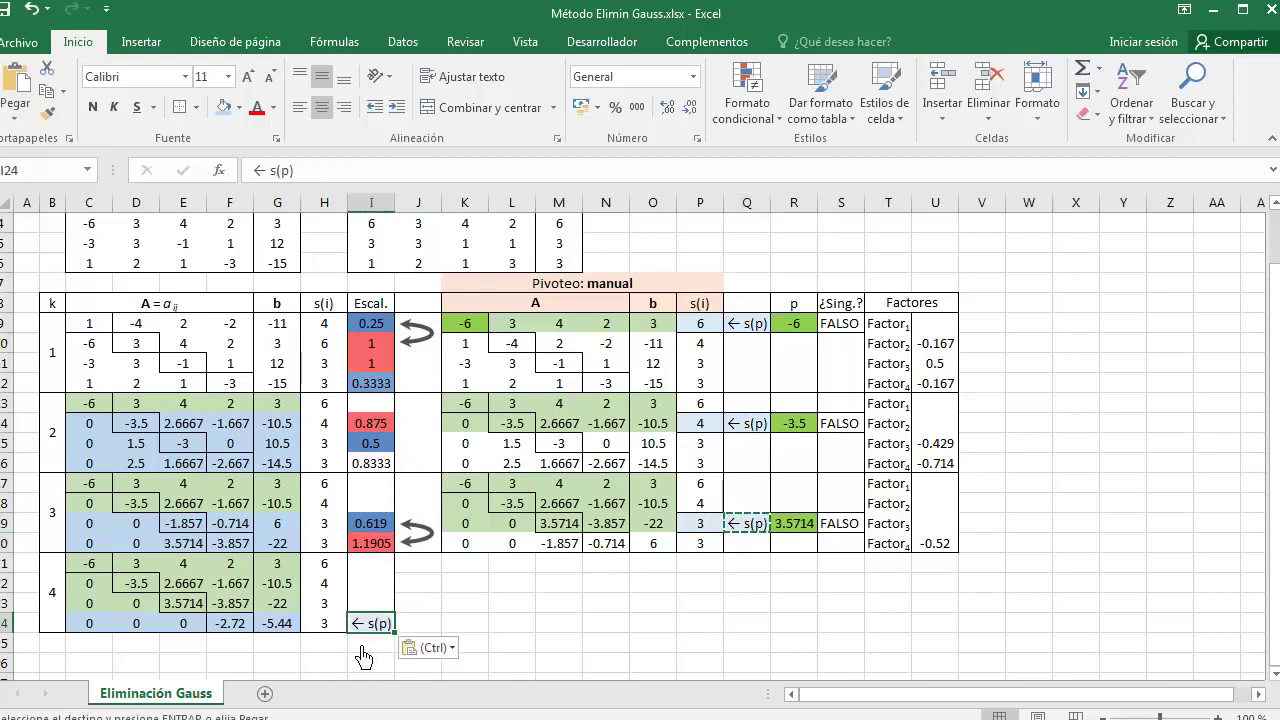
pyautogui.press('Escape')
pyautogui.press('Left')
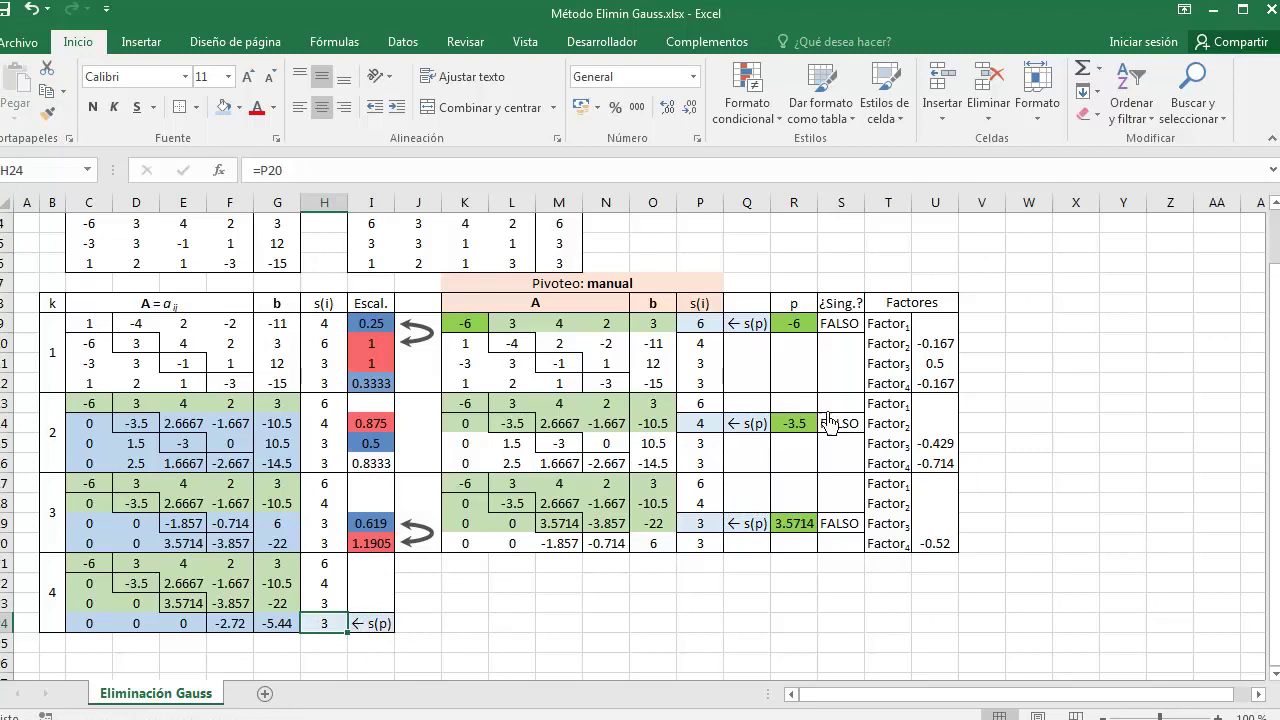
# Copy the p heading from the main table into J23.
pyautogui.click(812, 527)
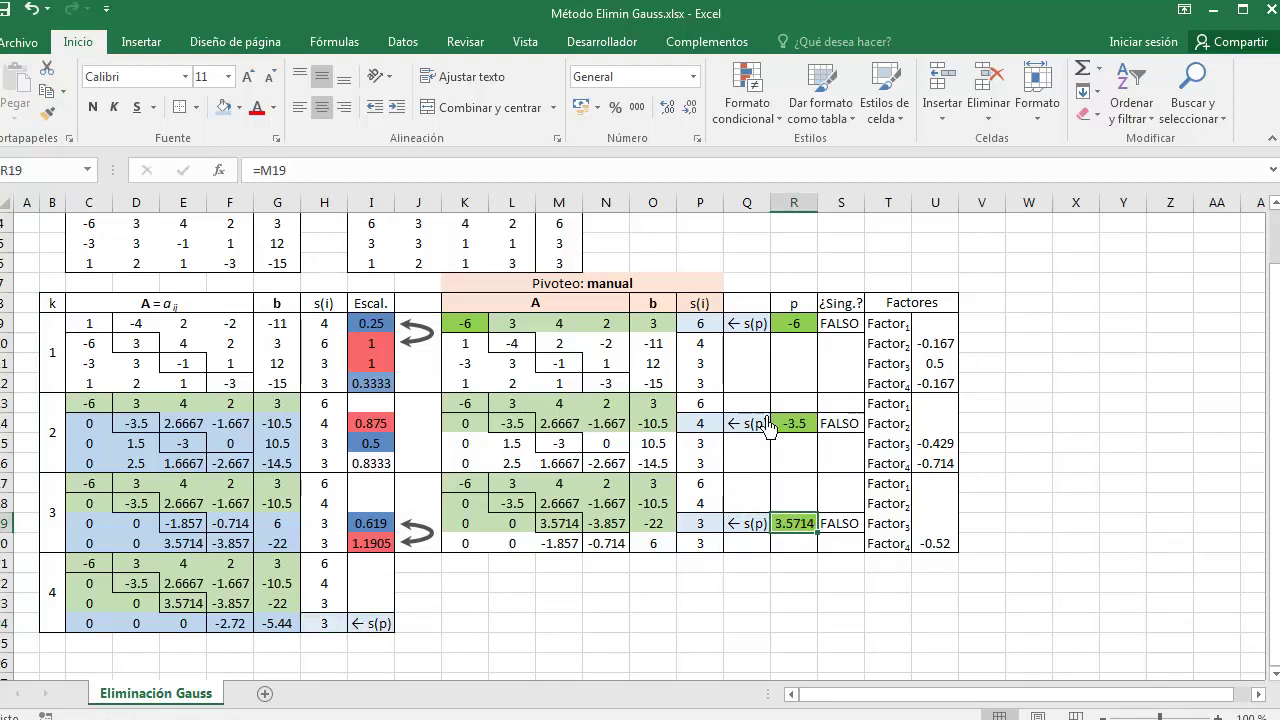
pyautogui.click(806, 304)
pyautogui.hotkey('ctrl', 'c')
pyautogui.click(425, 608)
pyautogui.hotkey('ctrl', 'v')
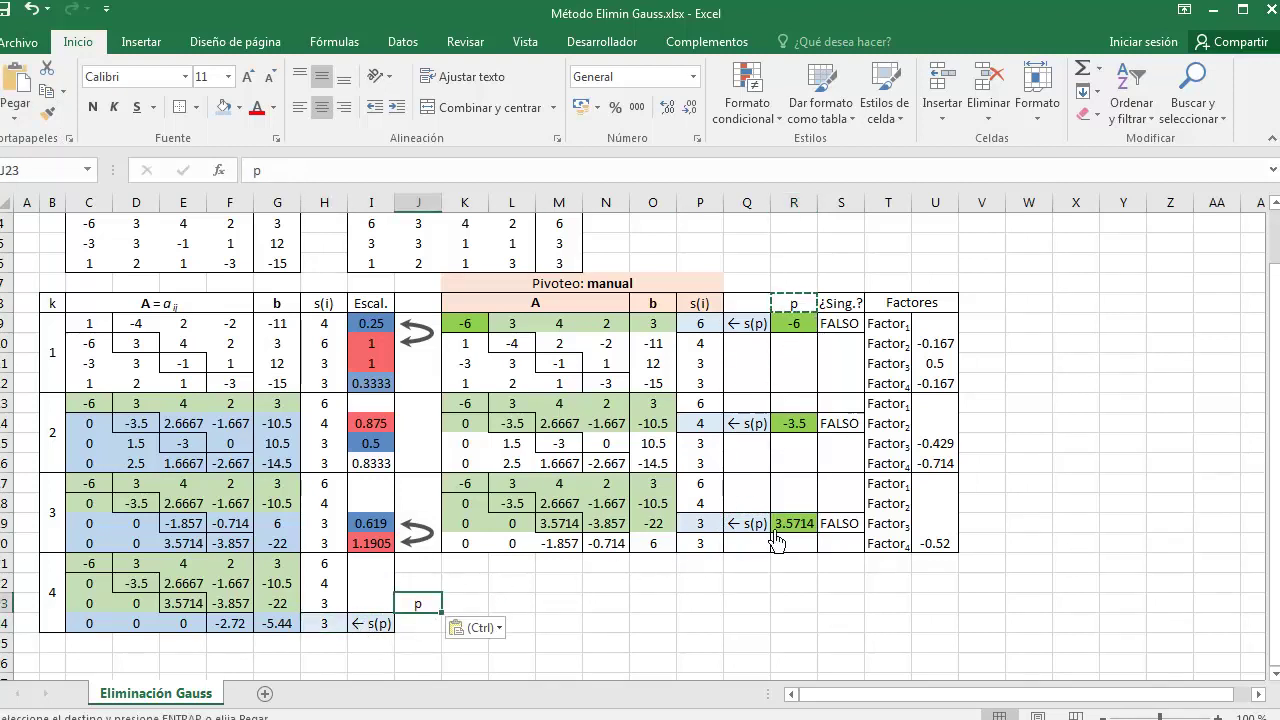
# Copy the k = 3 pivot cell R19 to J24 and change its formula to =F24.
pyautogui.click(796, 524)
pyautogui.hotkey('ctrl', 'c')
pyautogui.click(432, 624)
pyautogui.hotkey('ctrl', 'v')
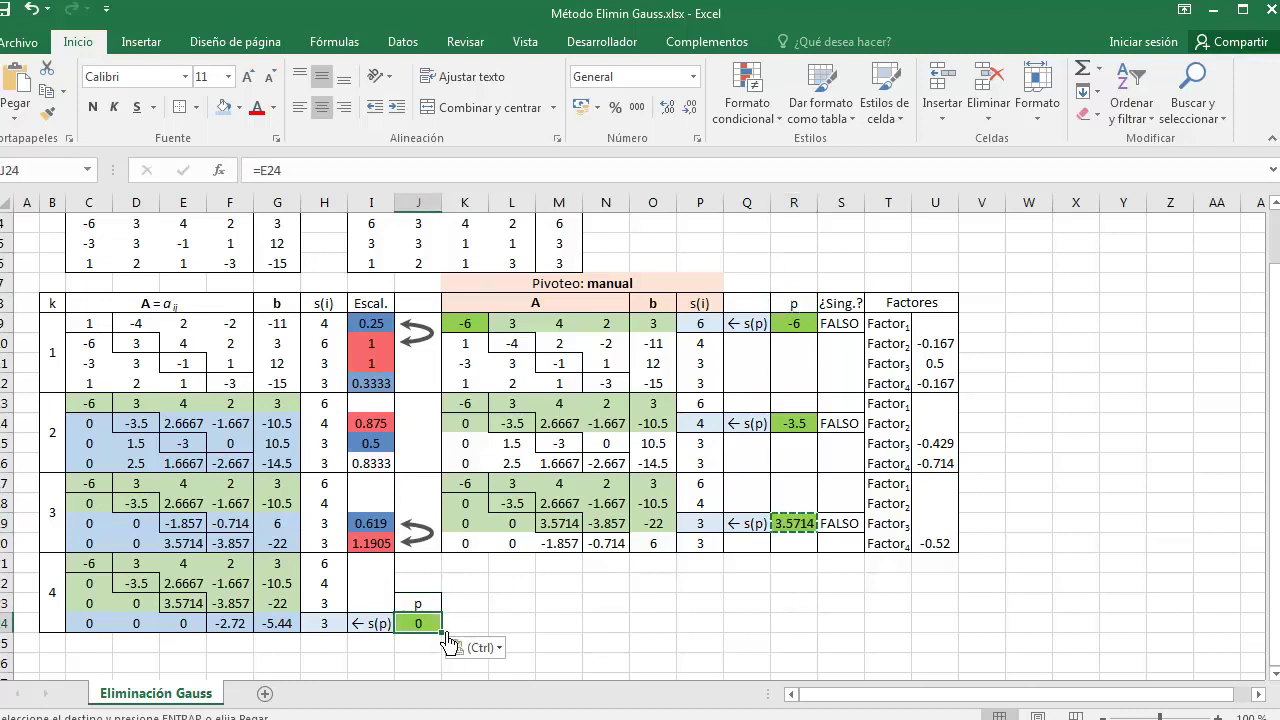
pyautogui.write('=')
pyautogui.click(229, 623)
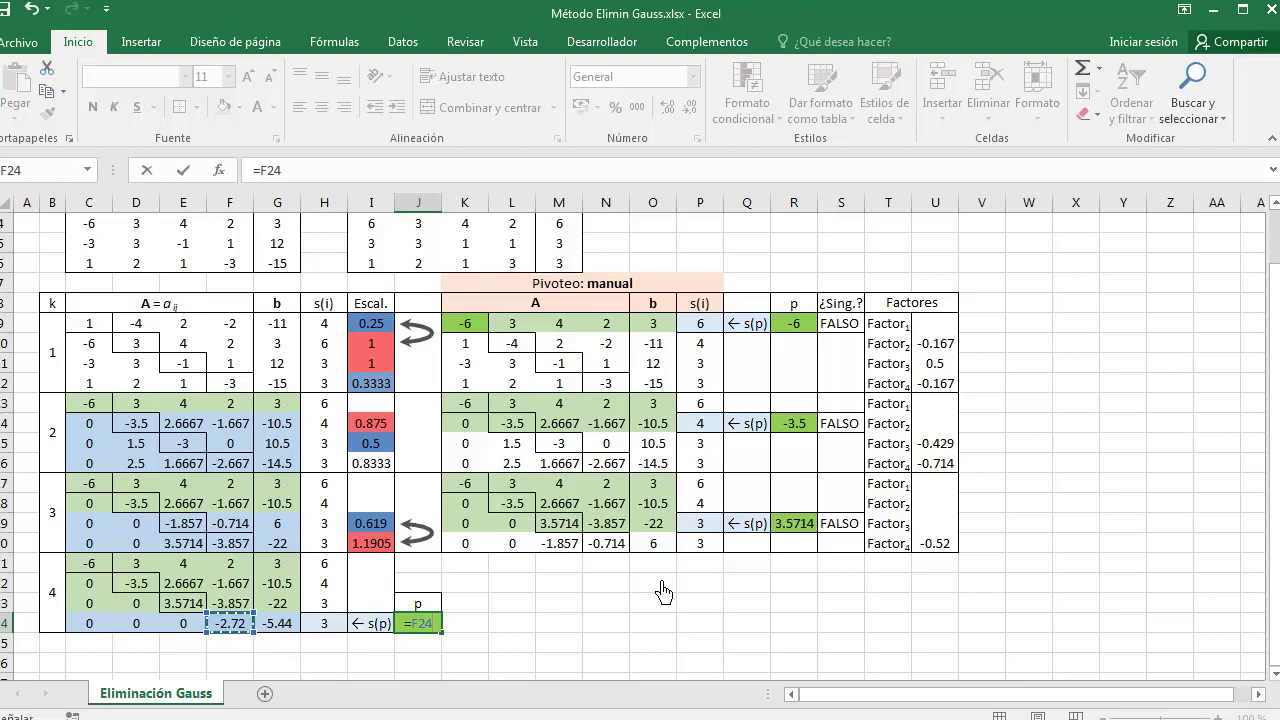
pyautogui.press('Return')
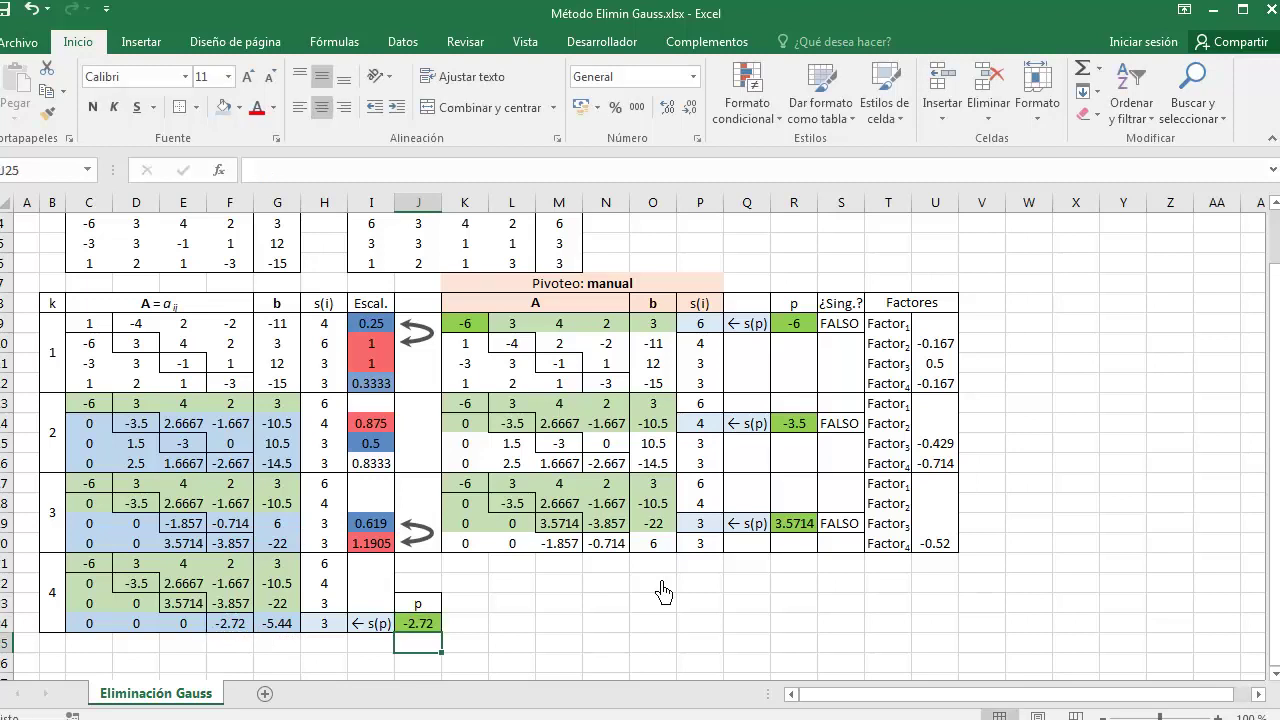
# Copy the ¿Sing.? heading to K23 and the k = 1 singularity check to K24, giving =ABS(J24/H24)<=0.0000000001.
pyautogui.click(845, 303)
pyautogui.hotkey('ctrl', 'c')
pyautogui.click(468, 604)
pyautogui.hotkey('ctrl', 'v')
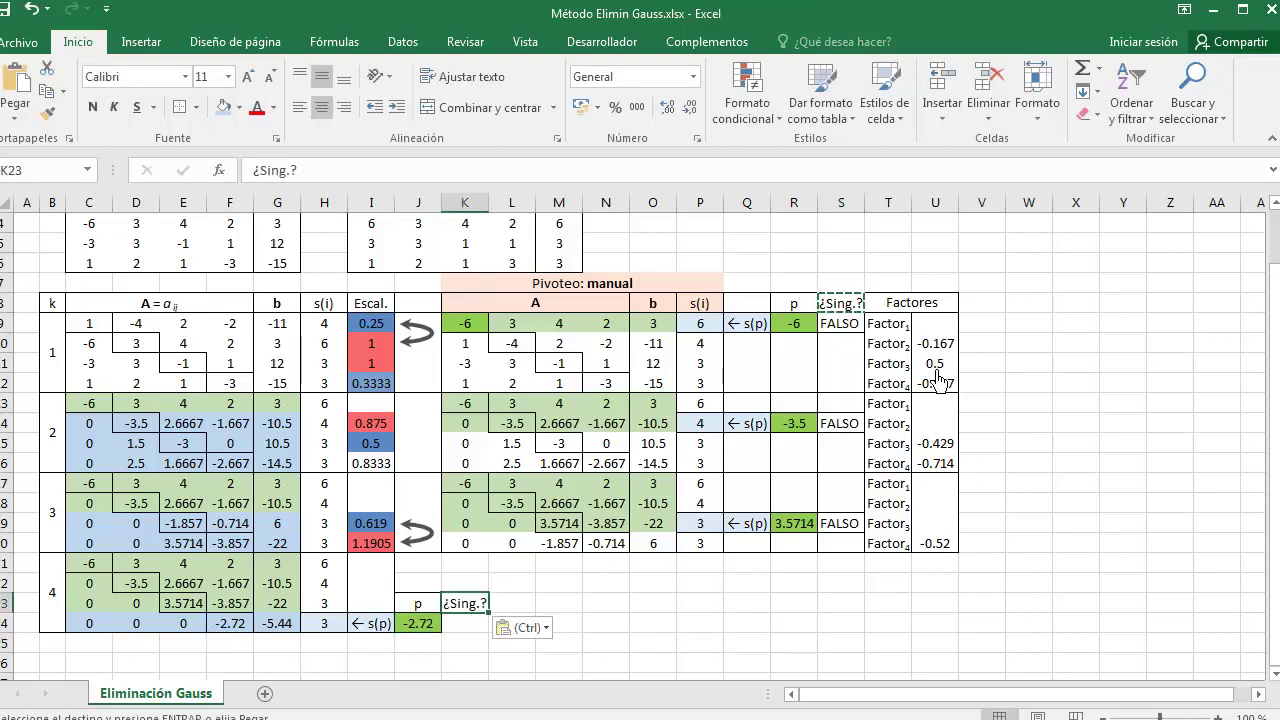
pyautogui.click(840, 323)
pyautogui.hotkey('ctrl', 'c')
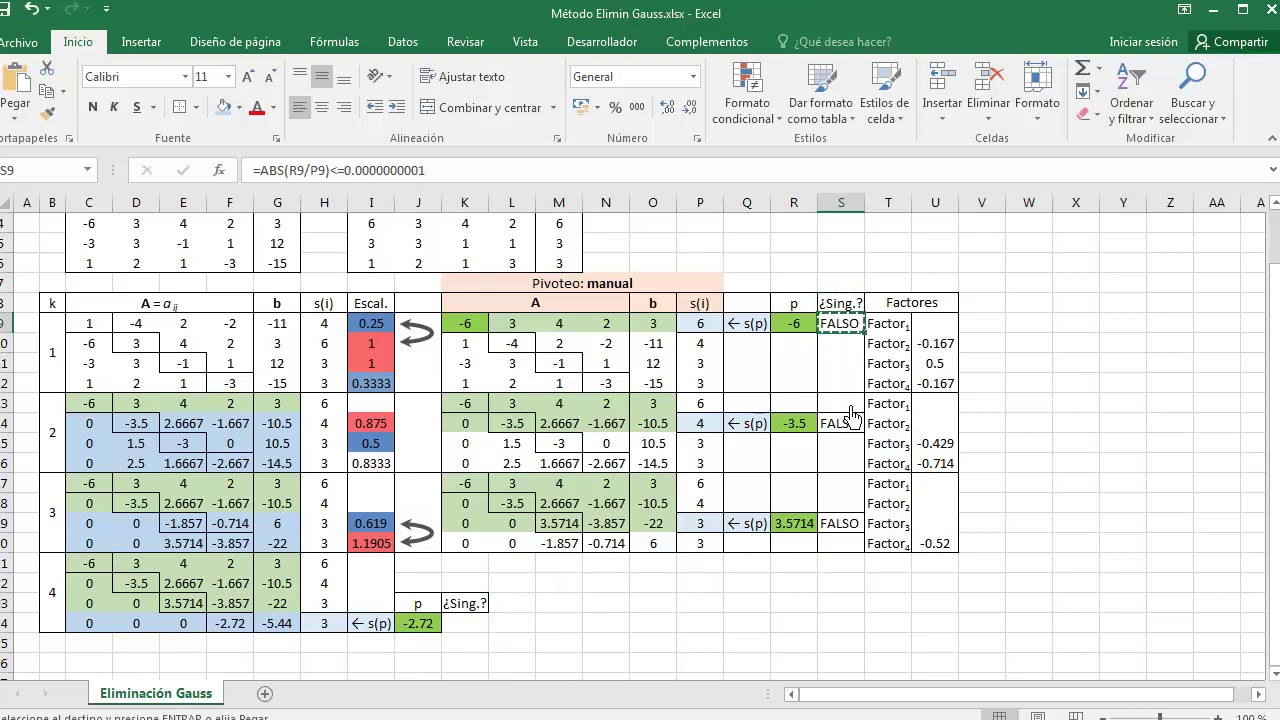
pyautogui.click(480, 630)
pyautogui.hotkey('ctrl', 'v')
pyautogui.press('F2')
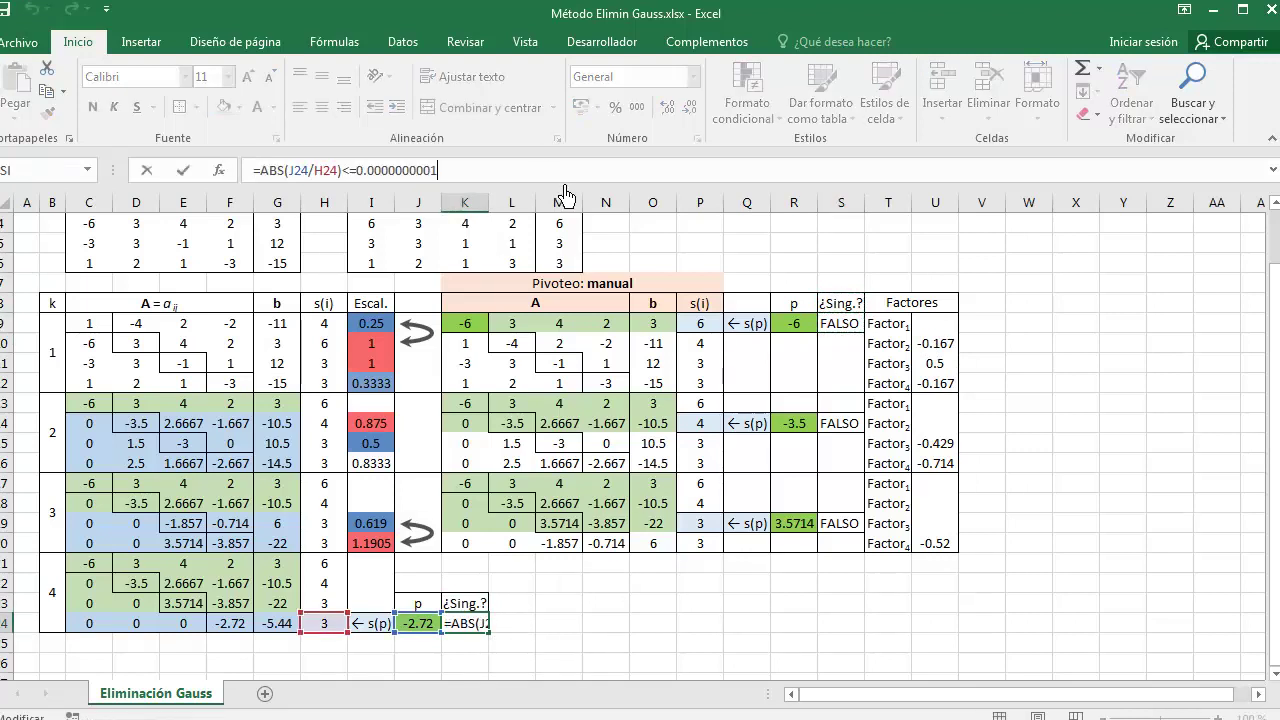
pyautogui.press('Return')
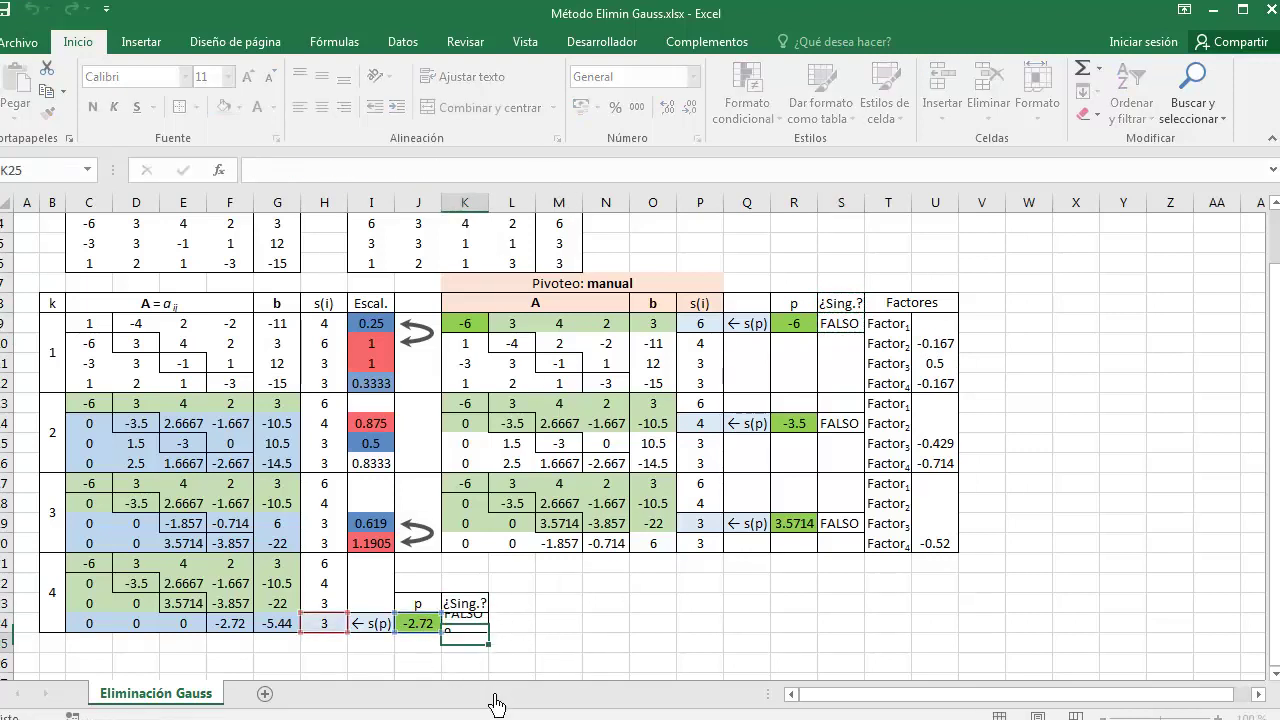
# Copy the bordered formatting of J21:J22 to the empty cells K21:K22 above the ¿Sing.? heading.
pyautogui.moveTo(433, 567); pyautogui.dragTo(434, 630)
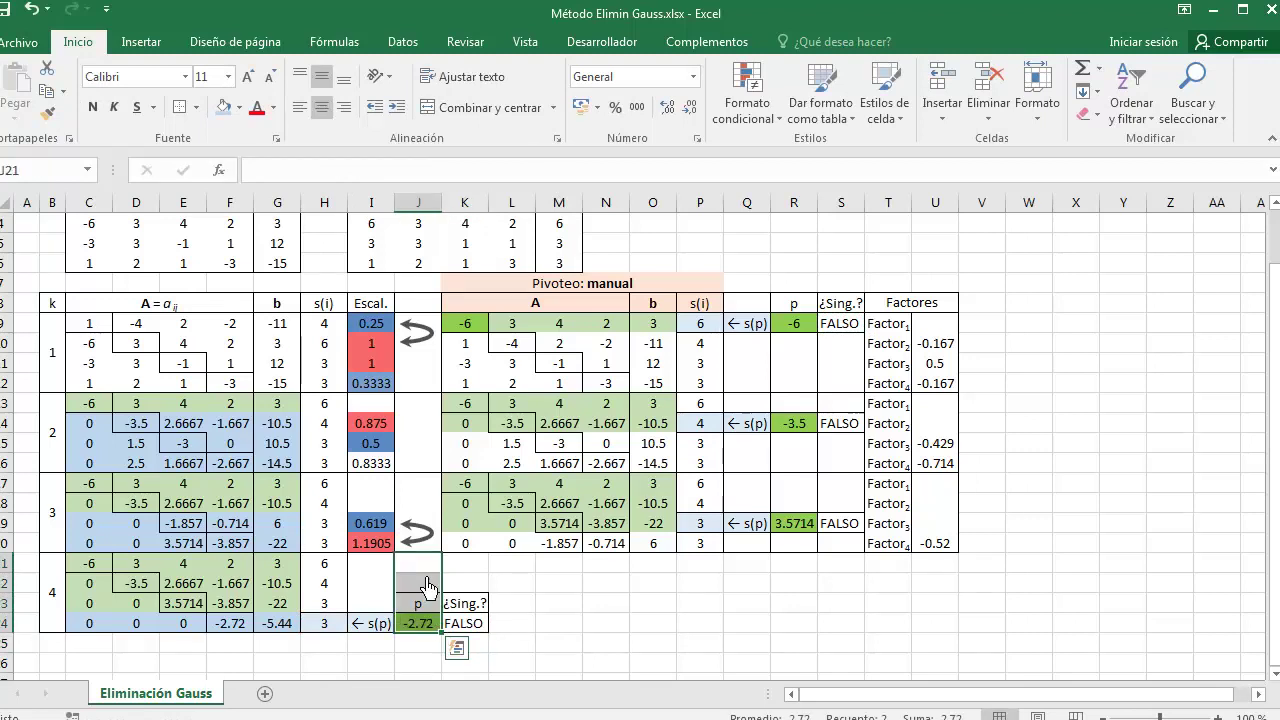
pyautogui.click(242, 108)
pyautogui.press('Escape')
pyautogui.click(47, 113)
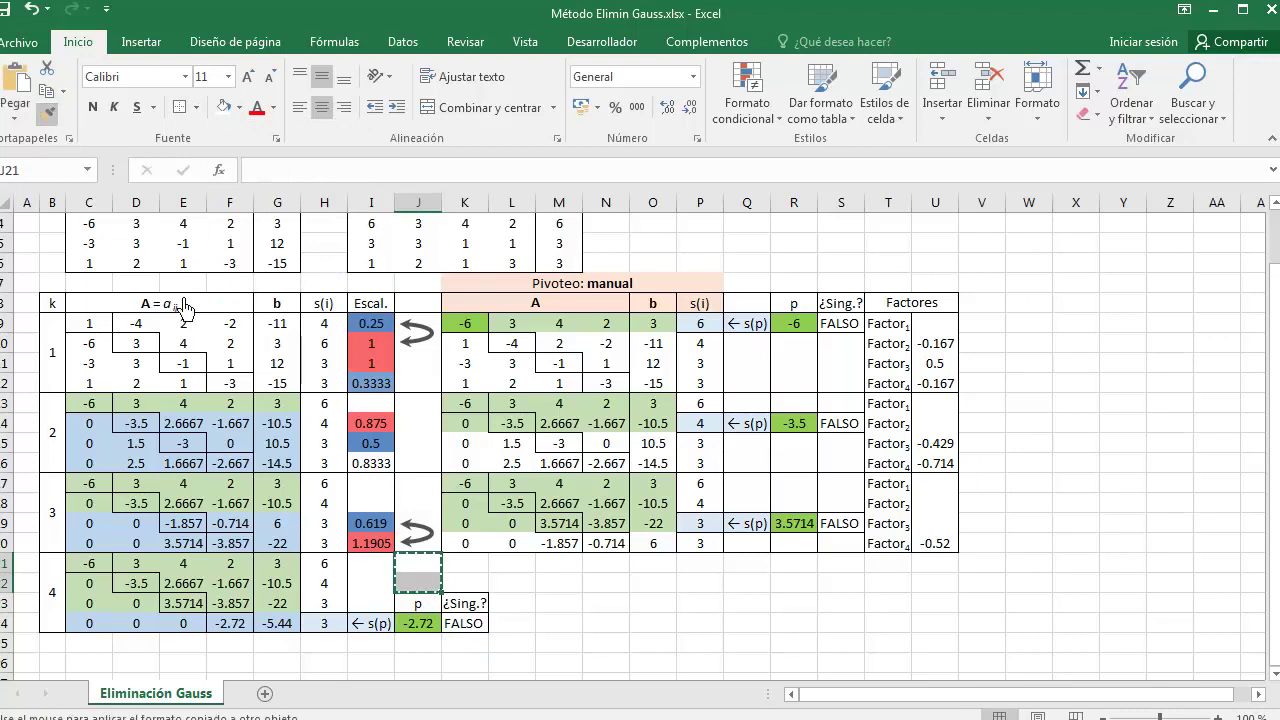
pyautogui.moveTo(512, 563); pyautogui.dragTo(515, 628)
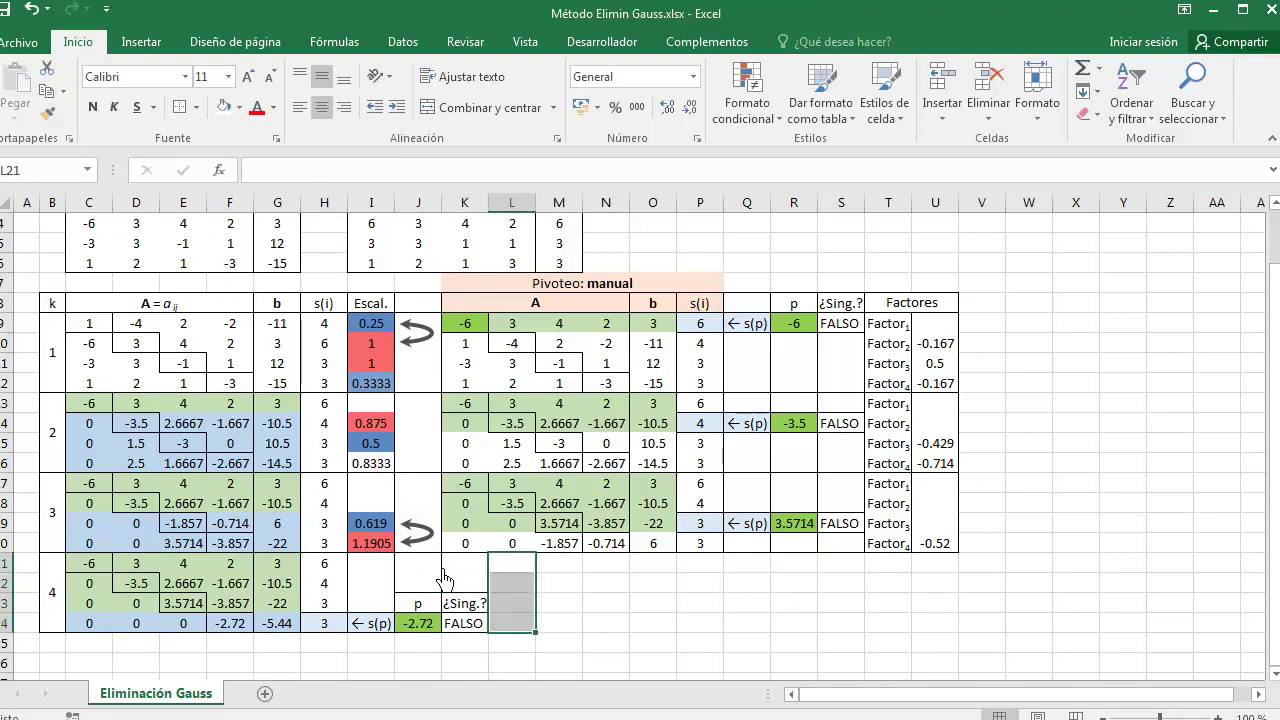
pyautogui.click(526, 648)
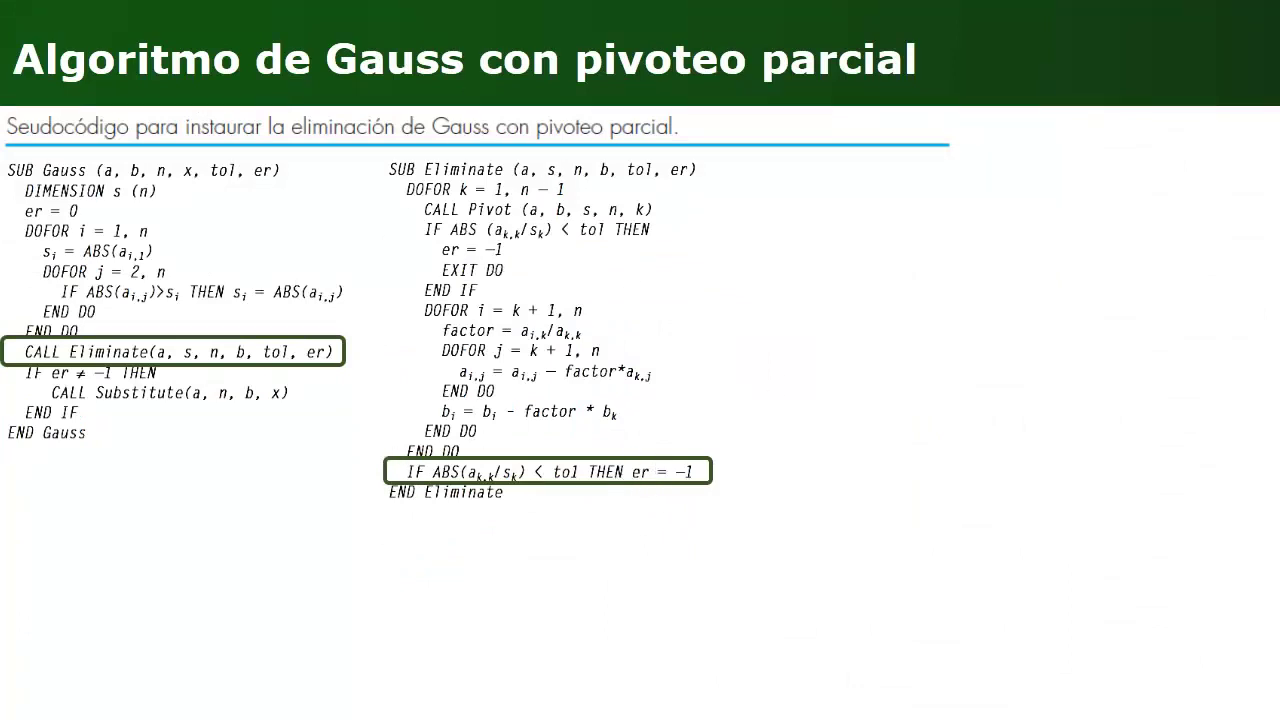
pyautogui.press('Right')
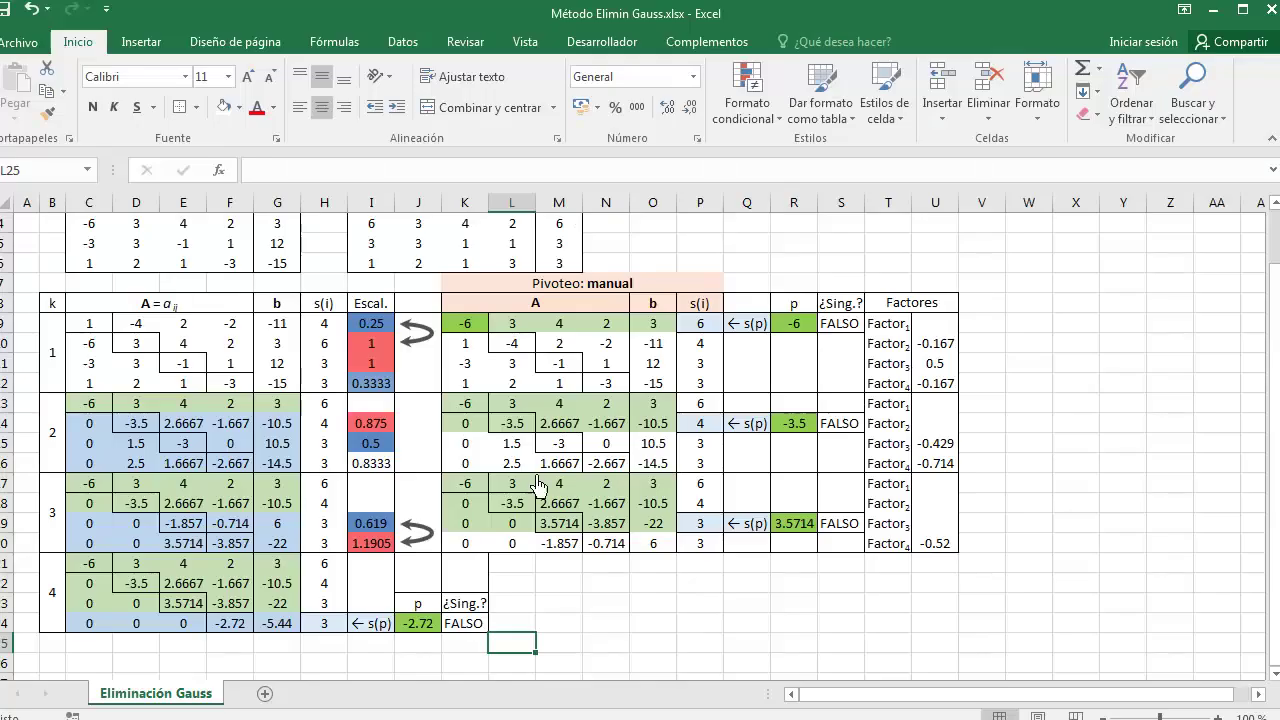
# Enter x1 in L21 with the 1 as a subscript and extend the labels through x4 in L24.
pyautogui.click(516, 582)
pyautogui.press('Up')
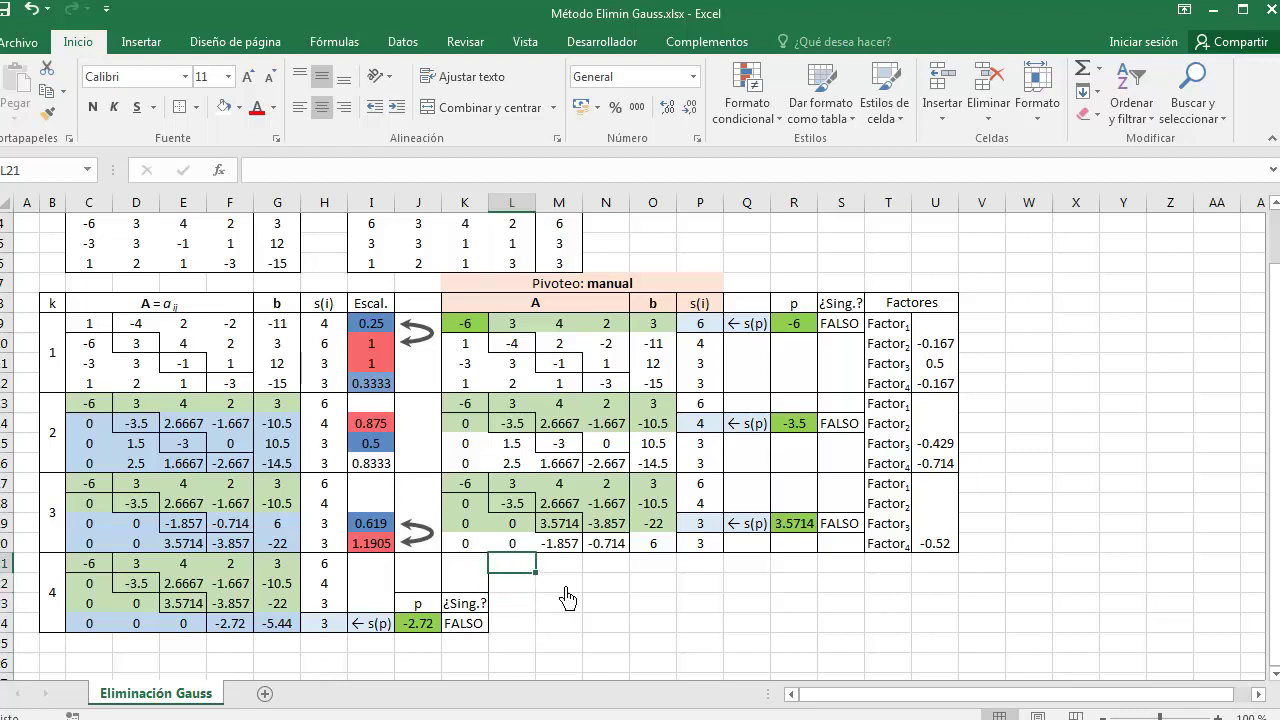
pyautogui.write('x1')
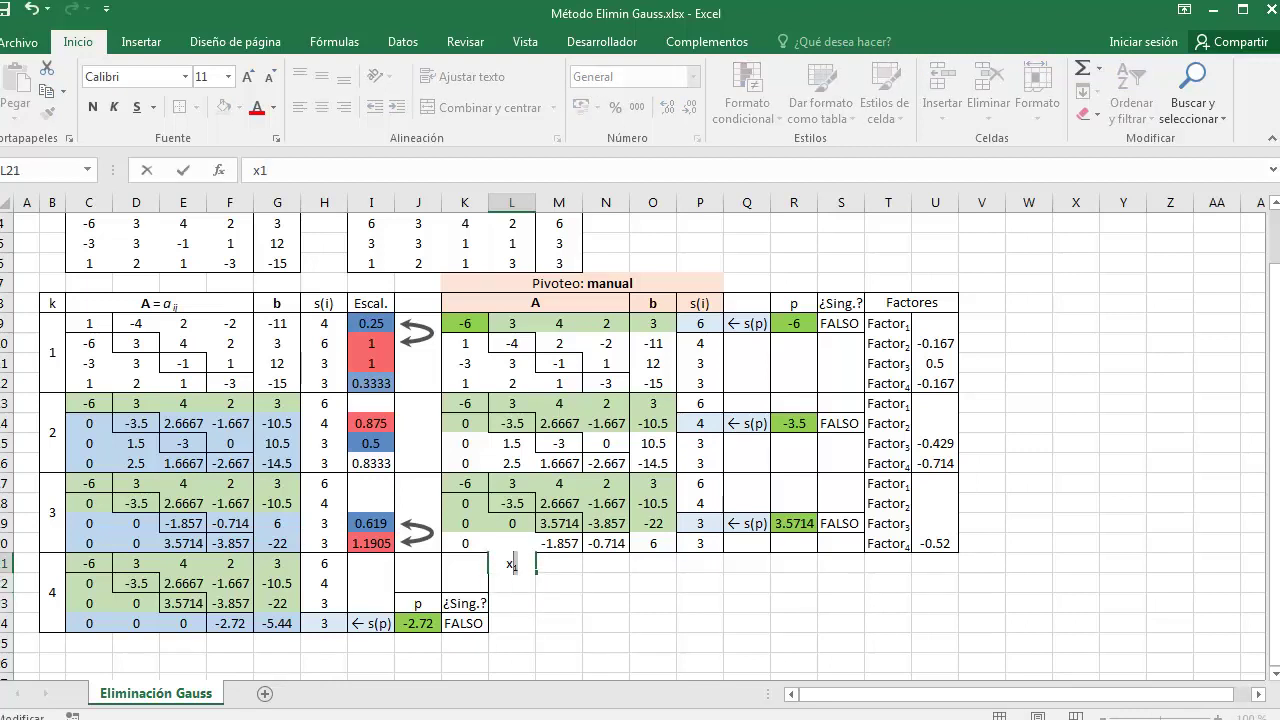
pyautogui.hotkey('ctrl', 'Return')
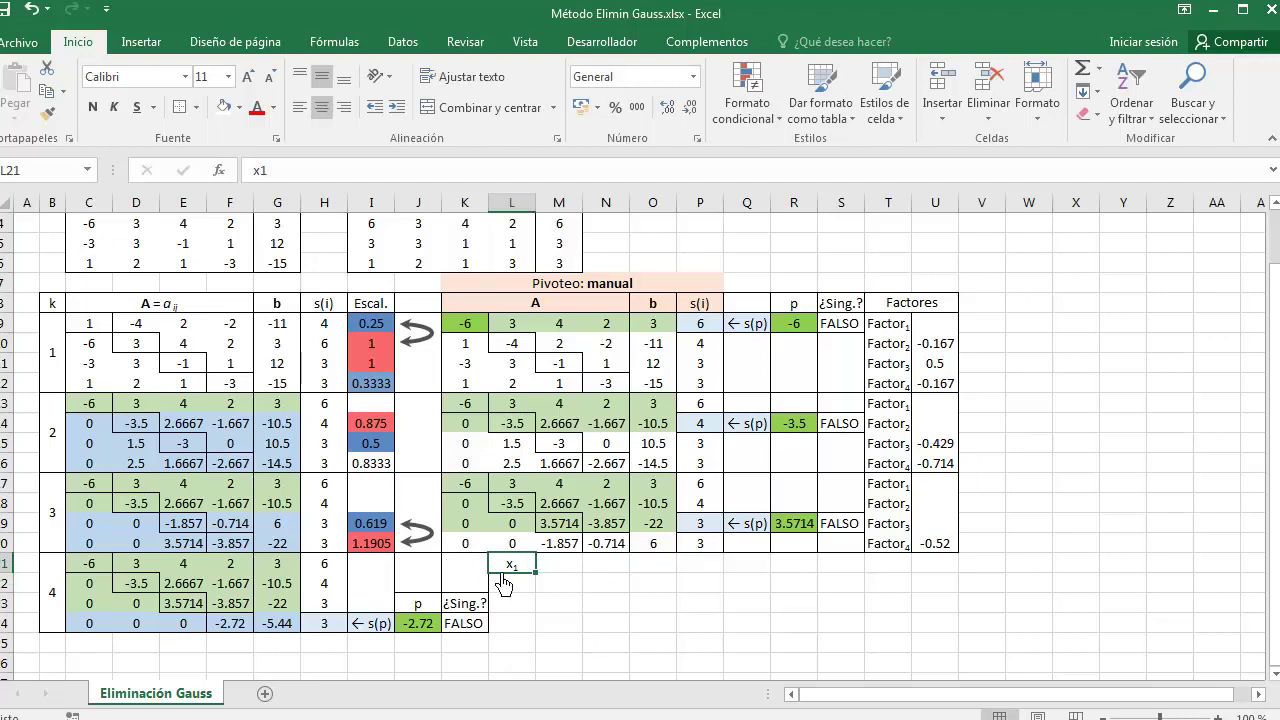
pyautogui.moveTo(536, 573); pyautogui.dragTo(549, 643)
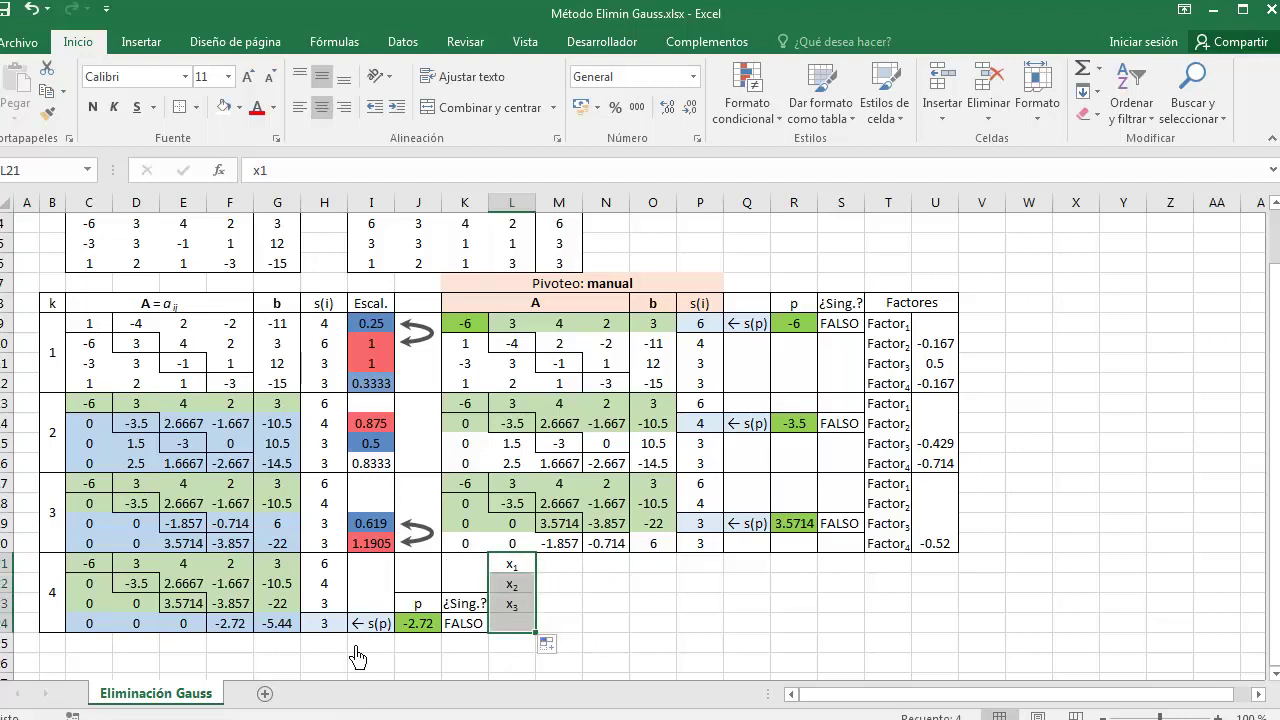
# Place → arrows in M21:M24 and N22:N23 beside the unknowns' labels.
pyautogui.click(562, 566)
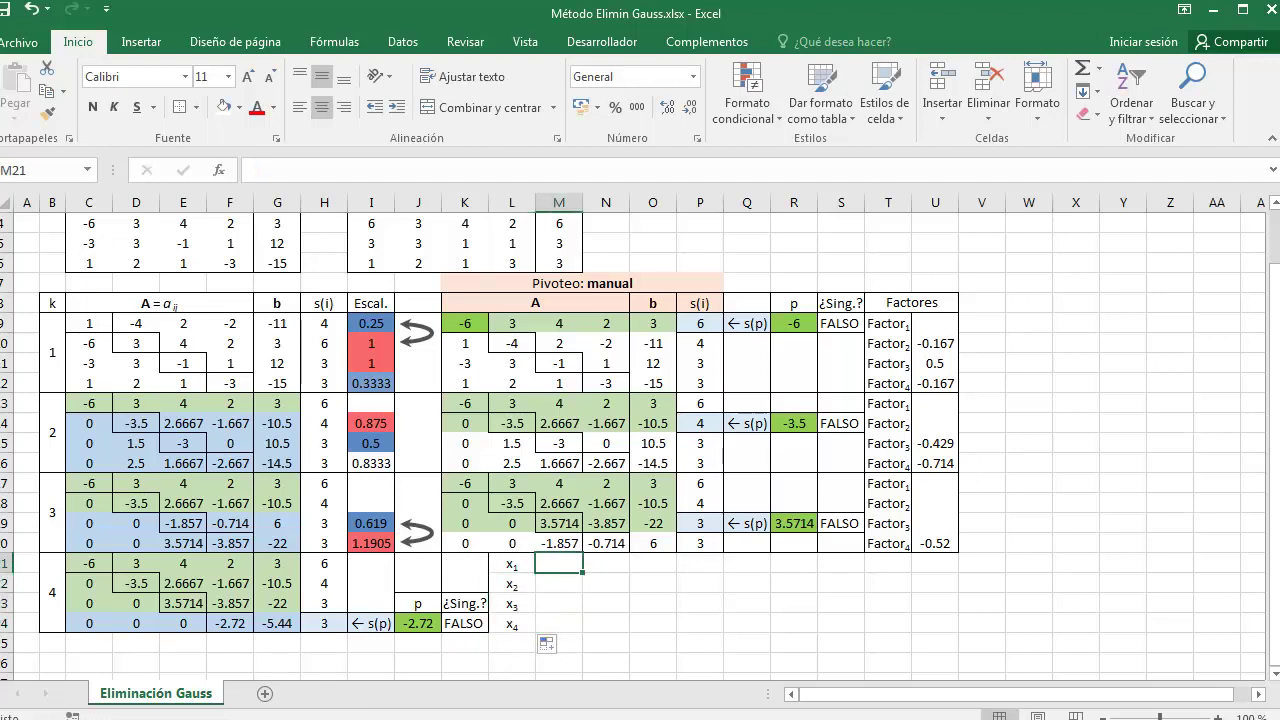
pyautogui.write('→')
pyautogui.press('Return')
pyautogui.hotkey('ctrl', 'v')
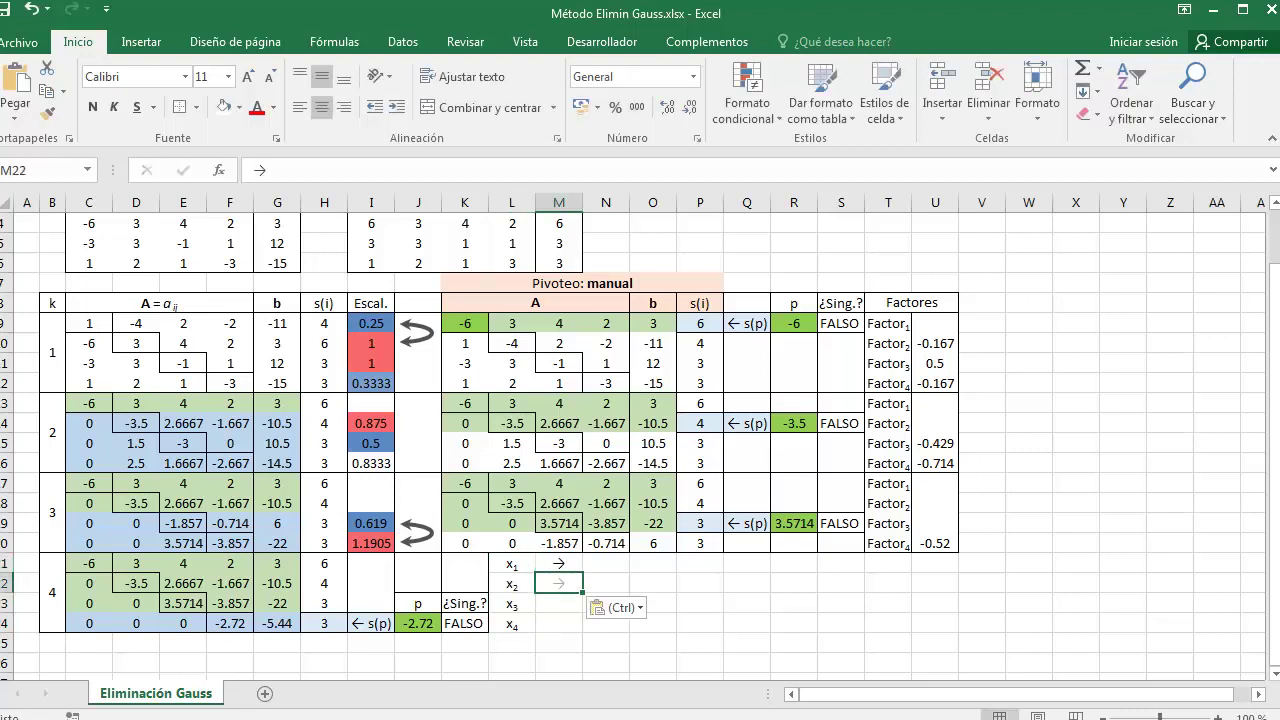
pyautogui.press('Right')
pyautogui.write('→')
pyautogui.press('Down')
pyautogui.press('Left')
pyautogui.write('→')
pyautogui.press('Right')
pyautogui.hotkey('ctrl', 'v')
pyautogui.press('Down')
pyautogui.press('Left')
pyautogui.hotkey('ctrl', 'v')
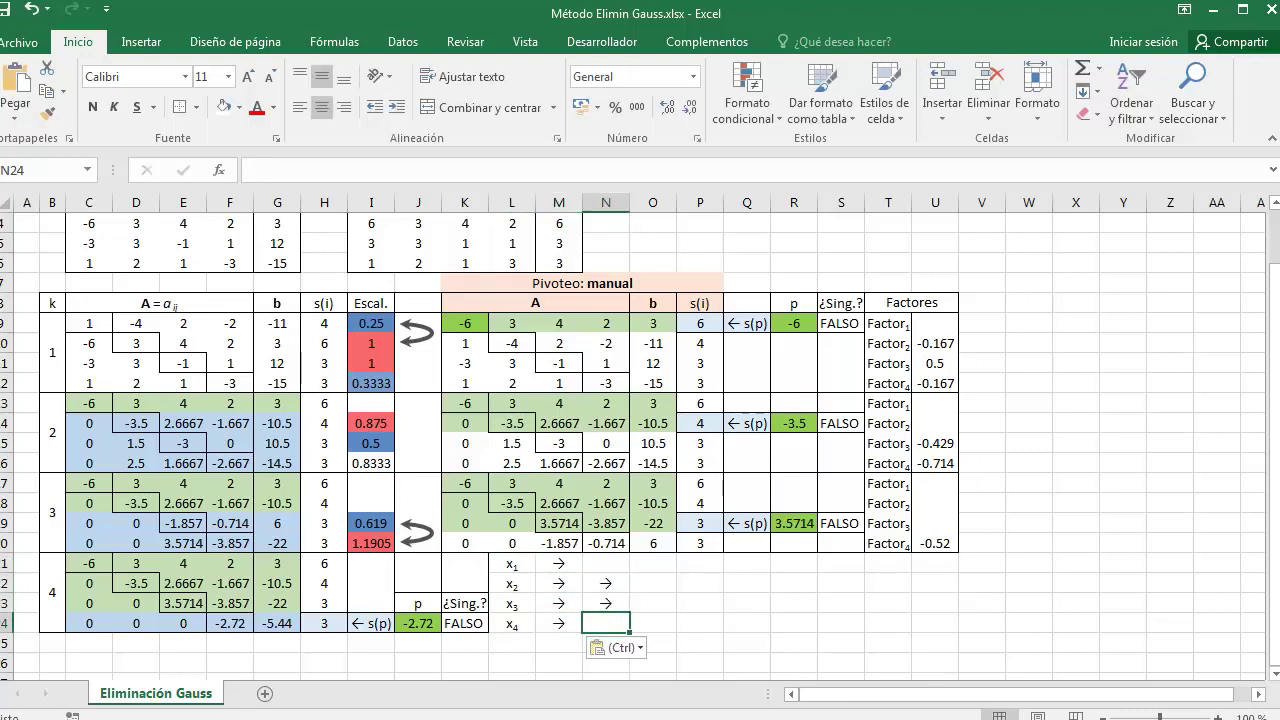
# Complete the stepped arrow pattern with → in N24:P24 and O23.
pyautogui.press('Right')
pyautogui.hotkey('ctrl', 'v')
pyautogui.press('Right')
pyautogui.hotkey('ctrl', 'v')
pyautogui.press('Up')
pyautogui.hotkey('ctrl', 'v')
pyautogui.press('Down')
pyautogui.press('Right')
pyautogui.write('→')
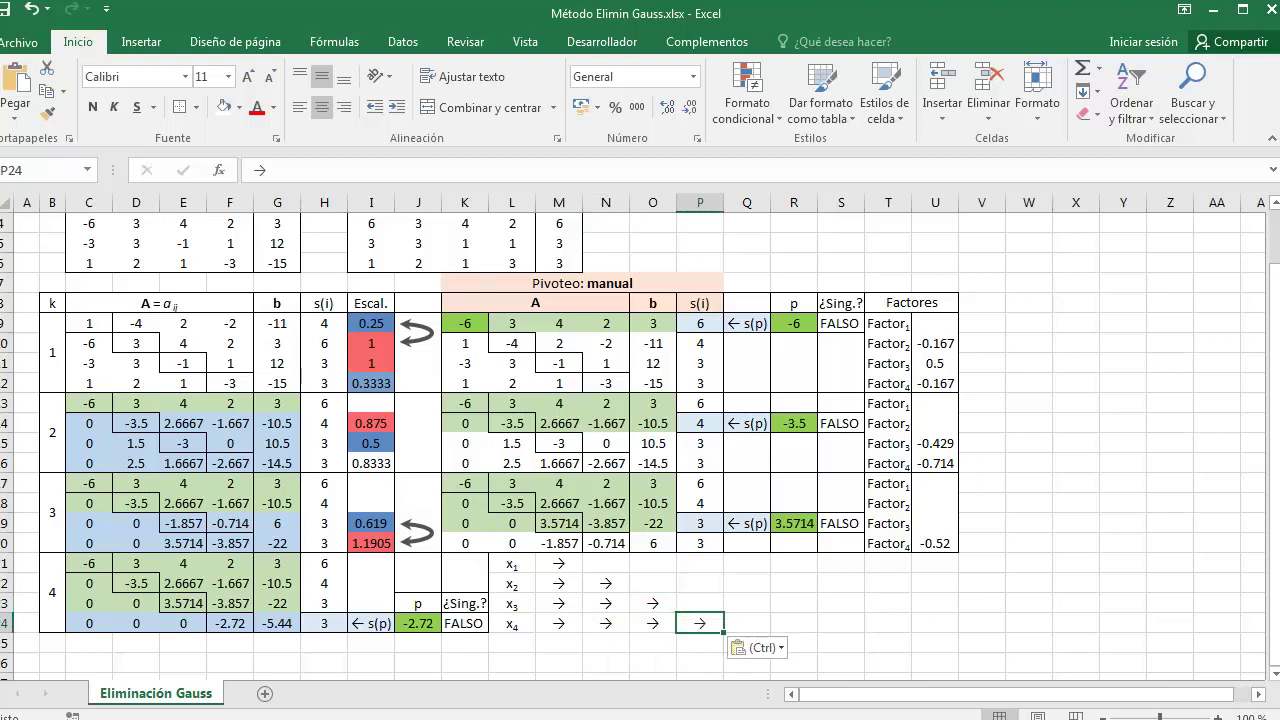
# Border the back-substitution area L21:Q24, with a stepped line above the result cells M21 to Q24.
pyautogui.press('Right')
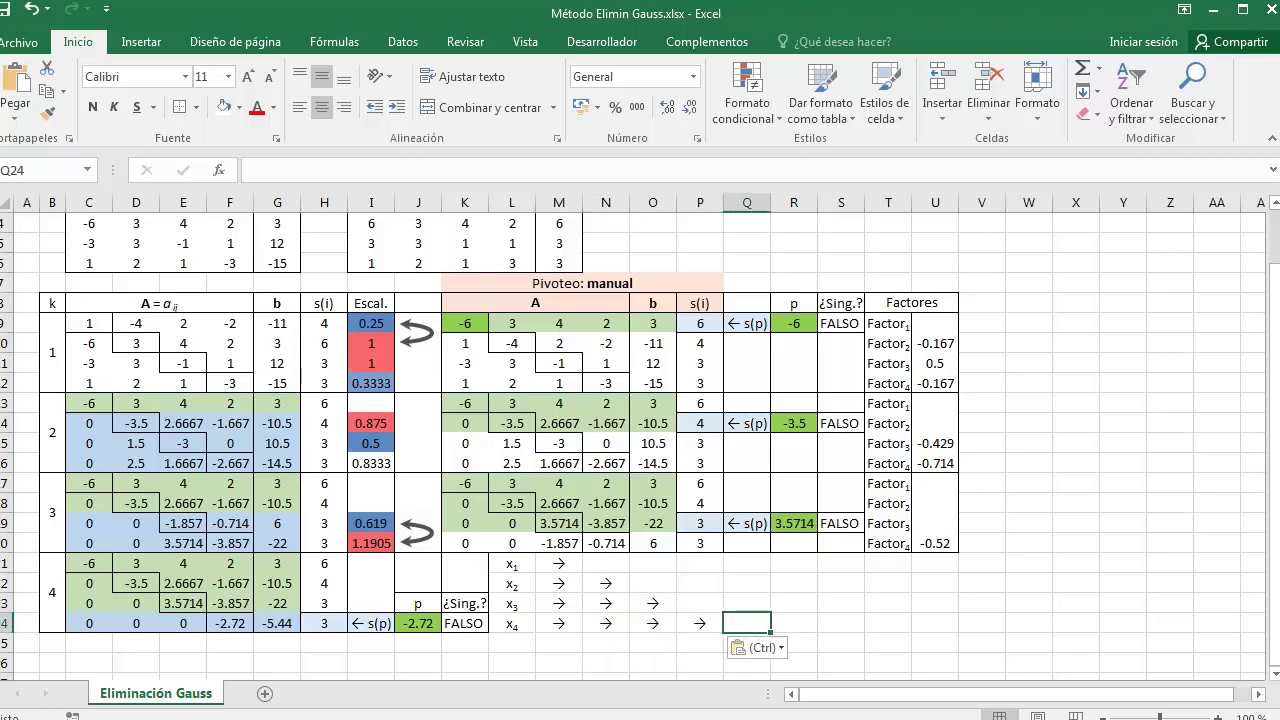
pyautogui.moveTo(525, 572); pyautogui.dragTo(745, 635)
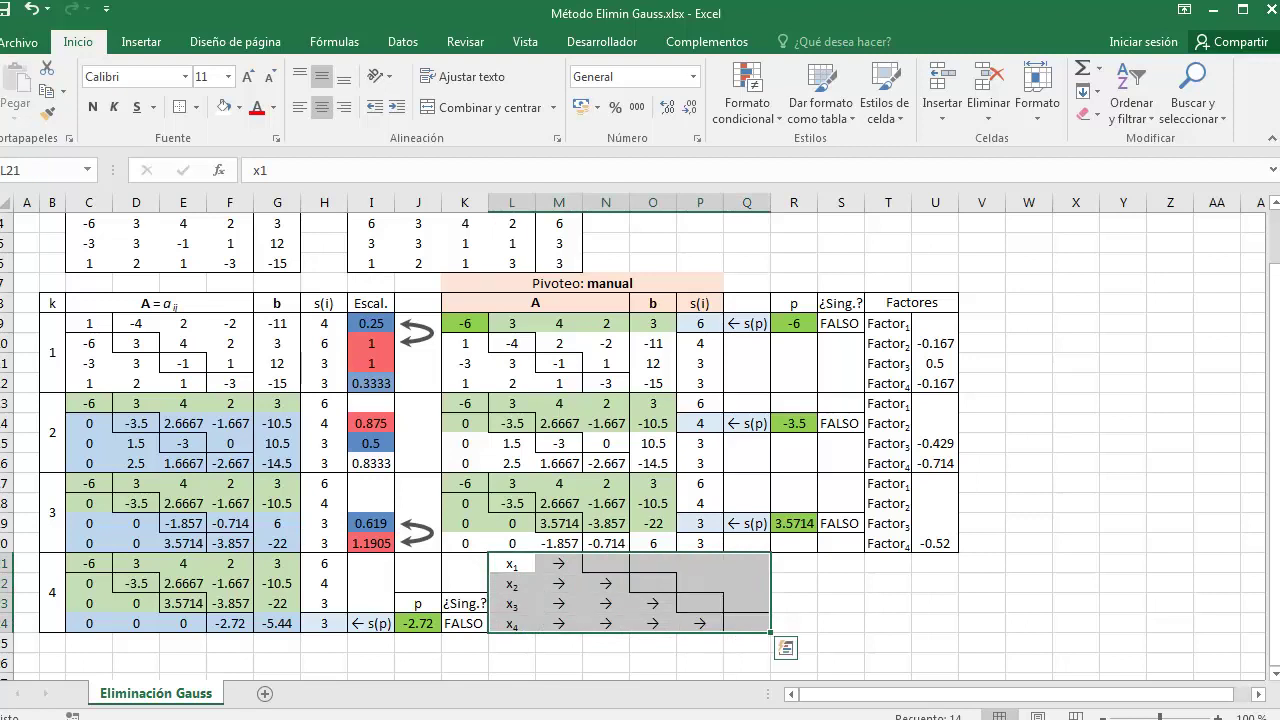
pyautogui.click(843, 626)
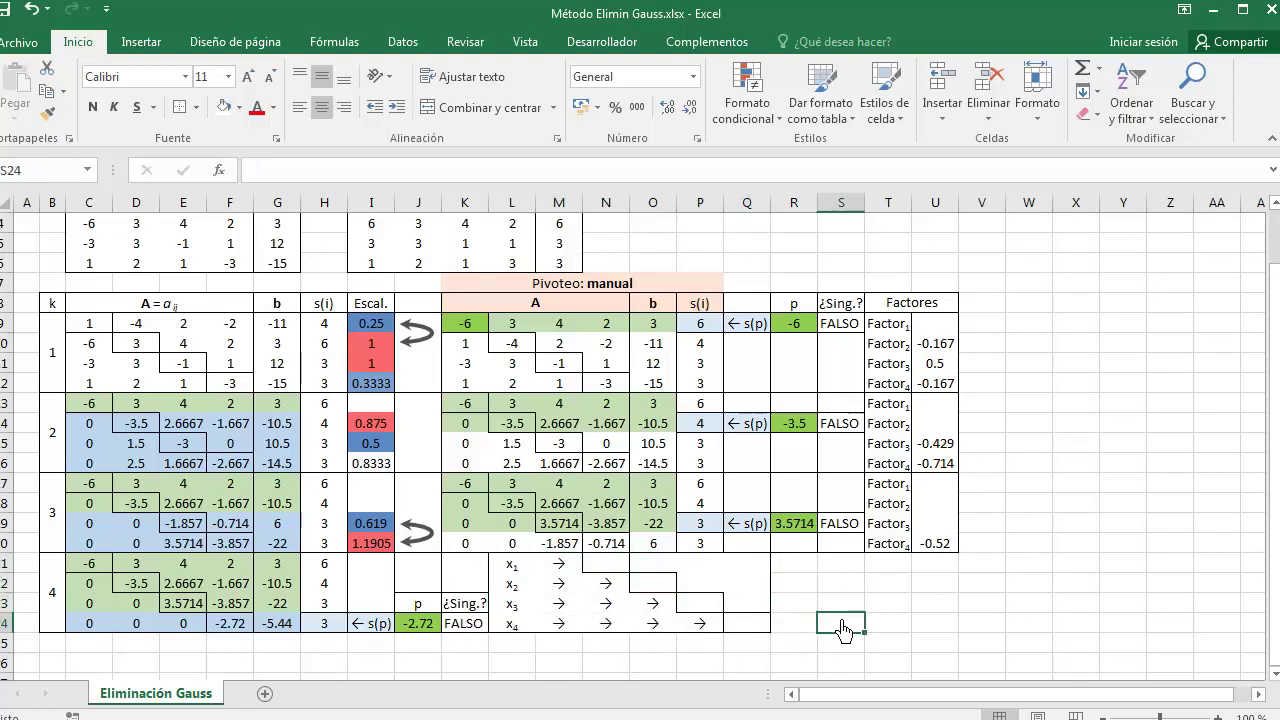
# Compute x4 in Q24 with the formula =G24/F24.
pyautogui.click(752, 625)
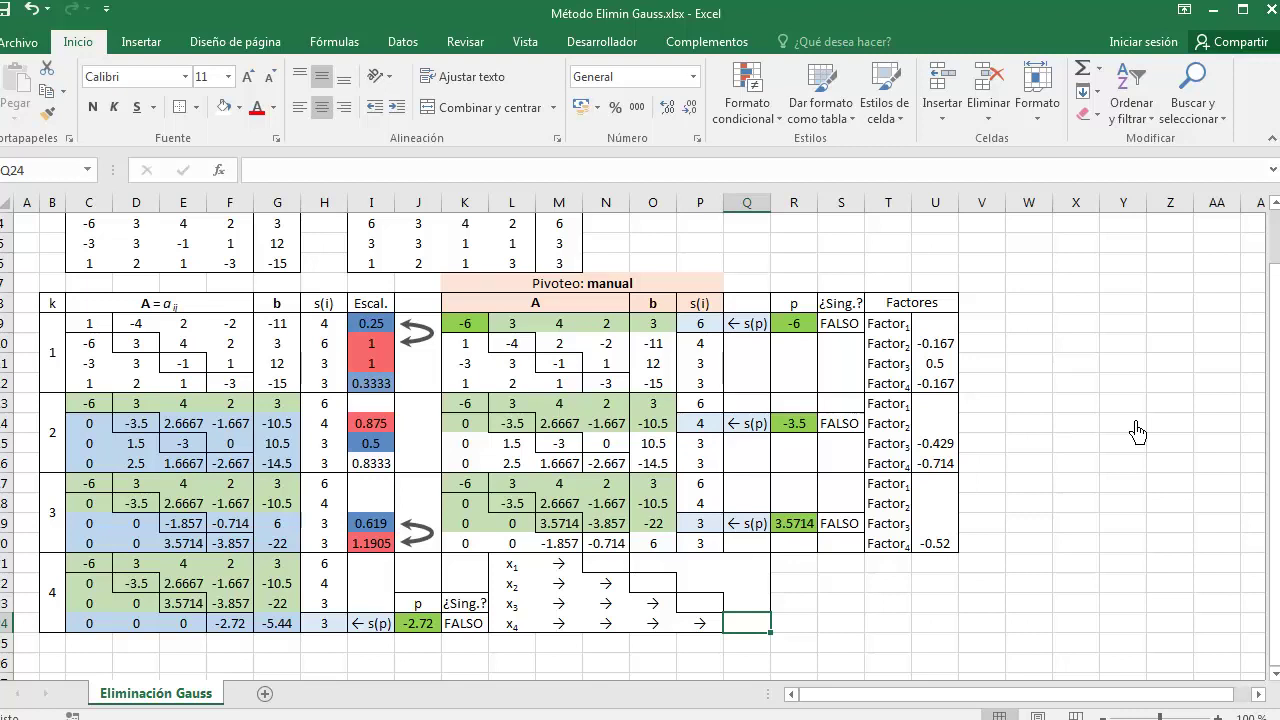
pyautogui.hotkey('ctrl', 'c')
pyautogui.write(')=')
pyautogui.write('=')
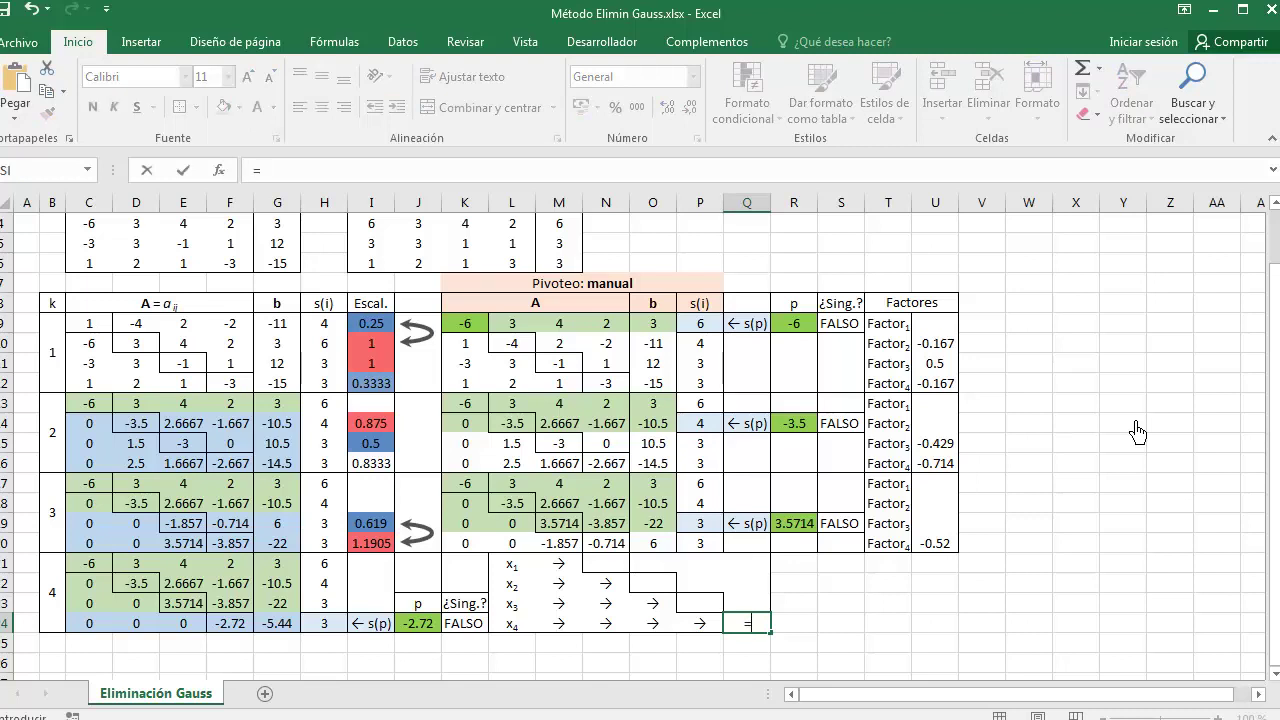
pyautogui.click(300, 628)
pyautogui.write('/')
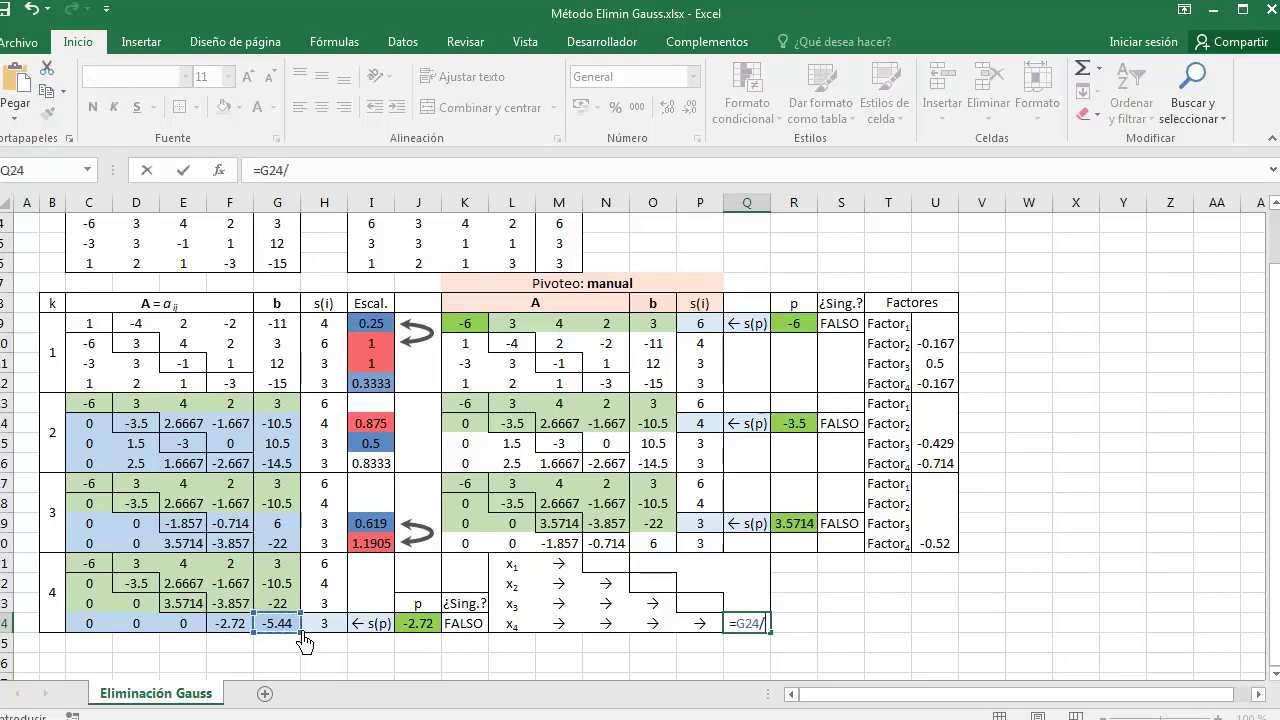
pyautogui.click(236, 630)
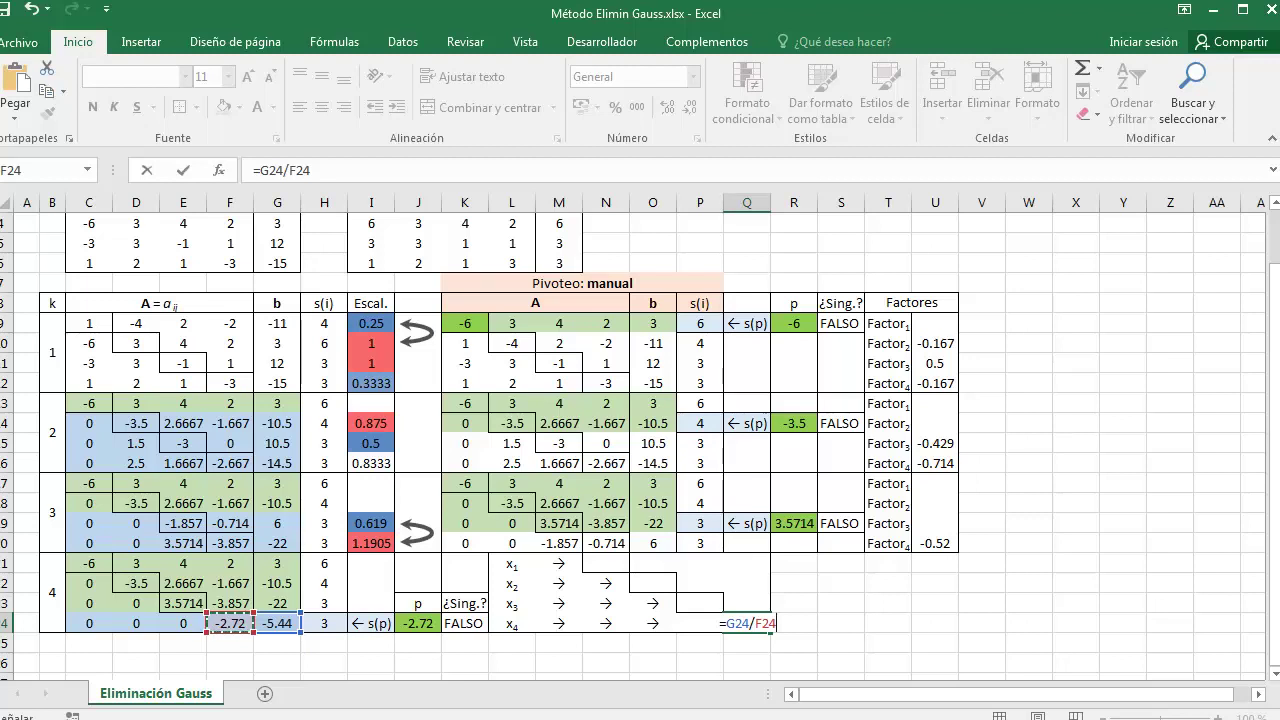
pyautogui.hotkey('ctrl', 'Return')
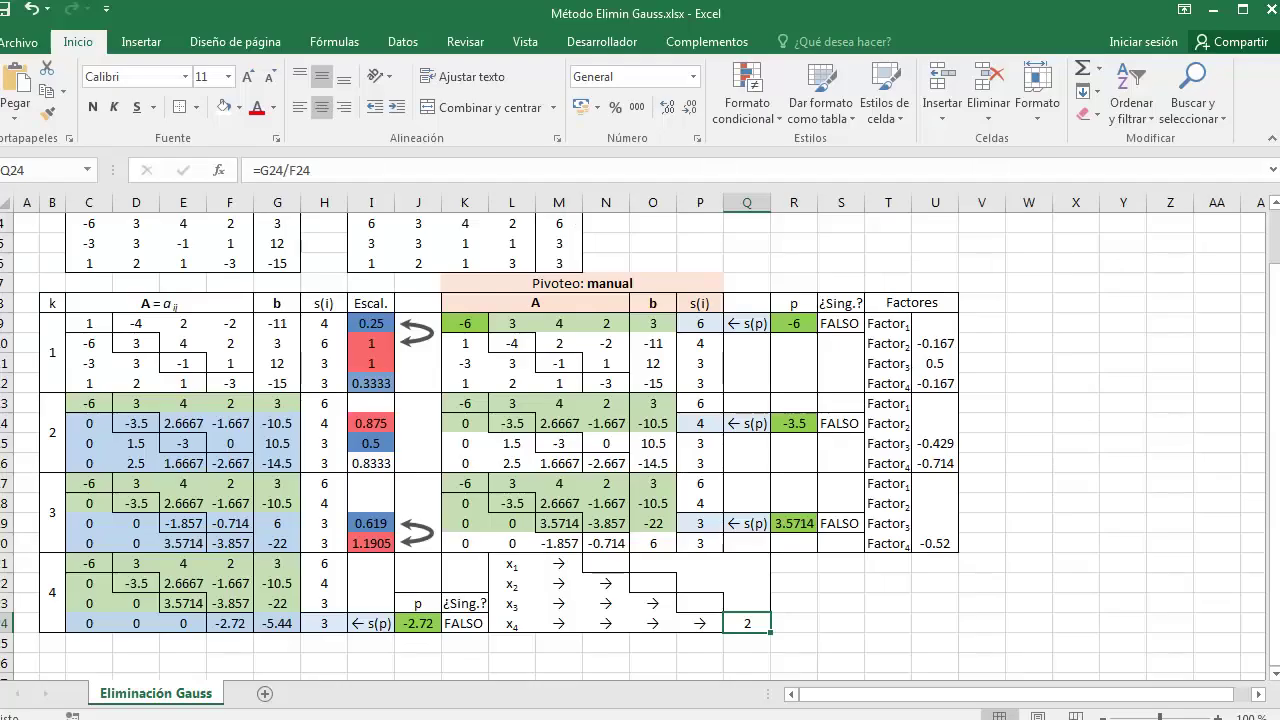
pyautogui.click(700, 602)
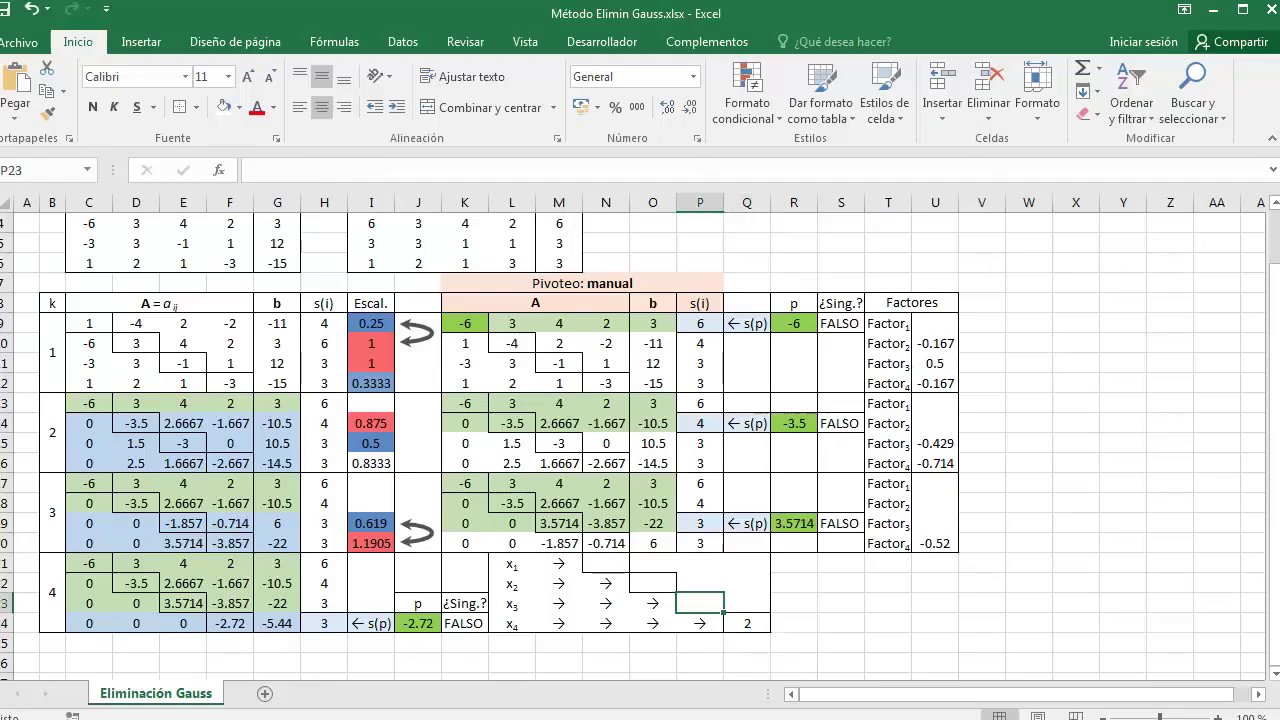
pyautogui.write('=')
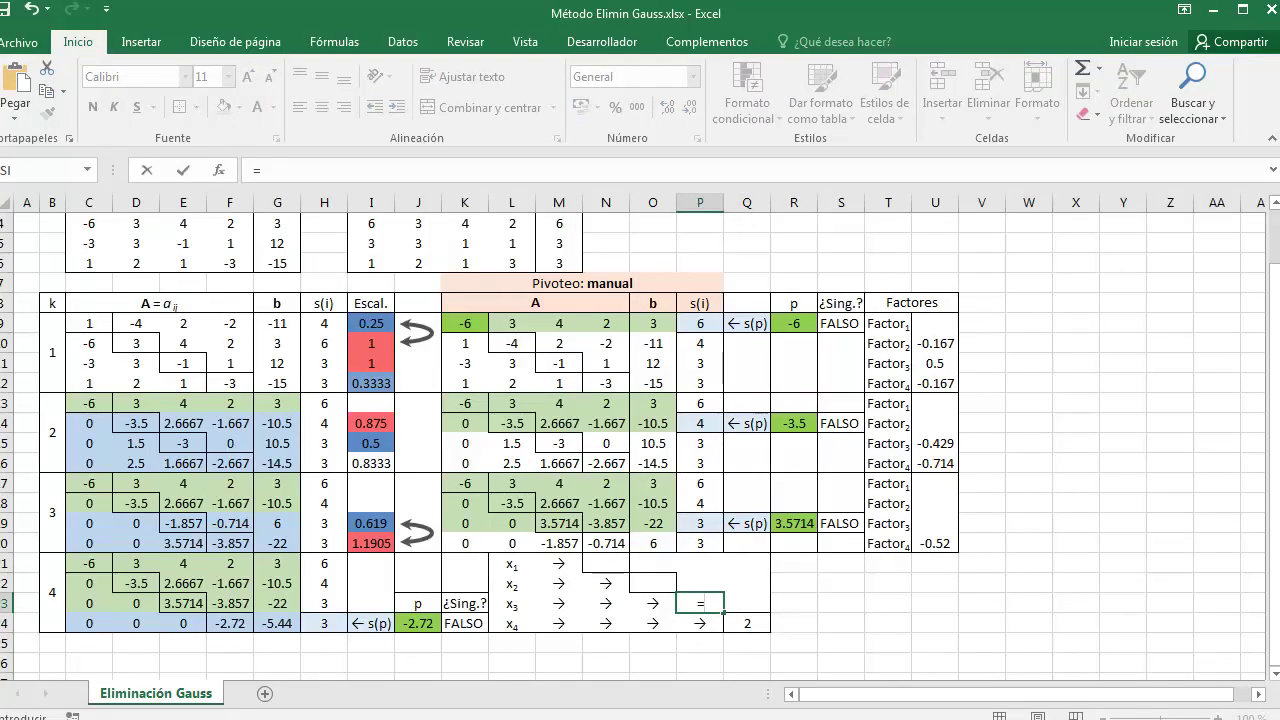
pyautogui.press('Escape')
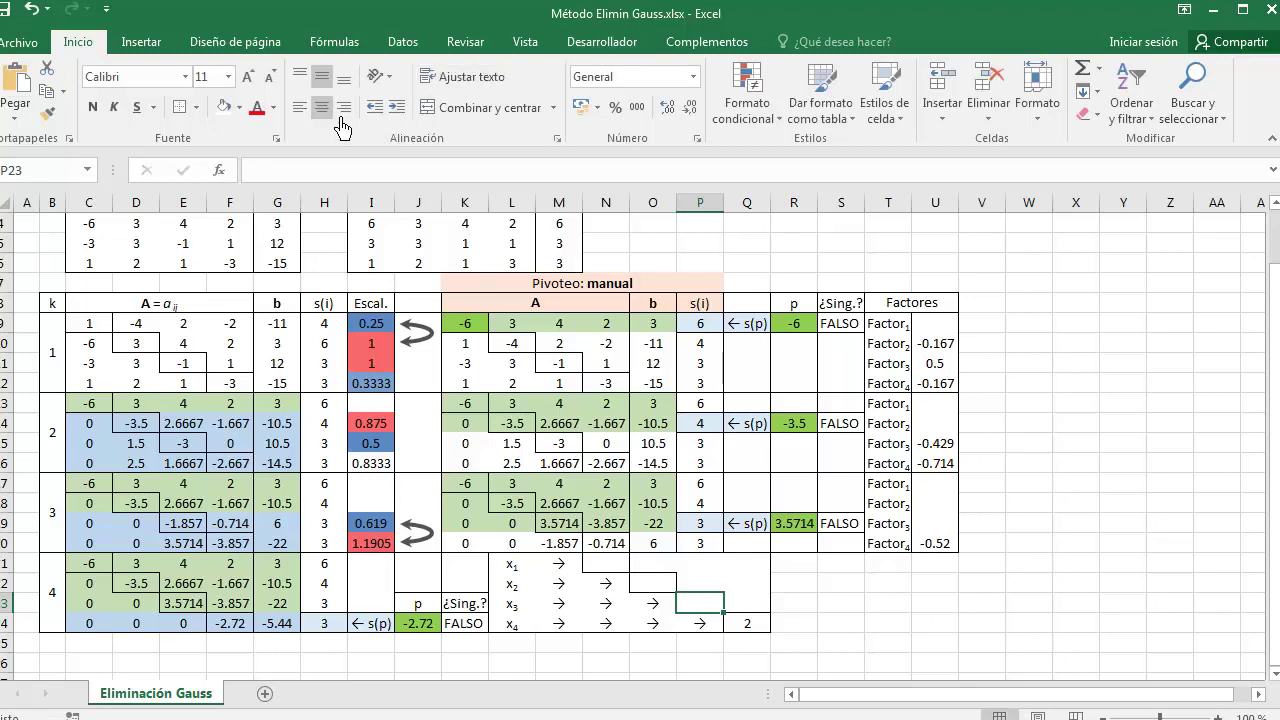
# Compute x3 in P23 with the formula =($G23-(F23*Q24))/E23 and center the cell's content.
pyautogui.click(300, 107)
pyautogui.write('=(')
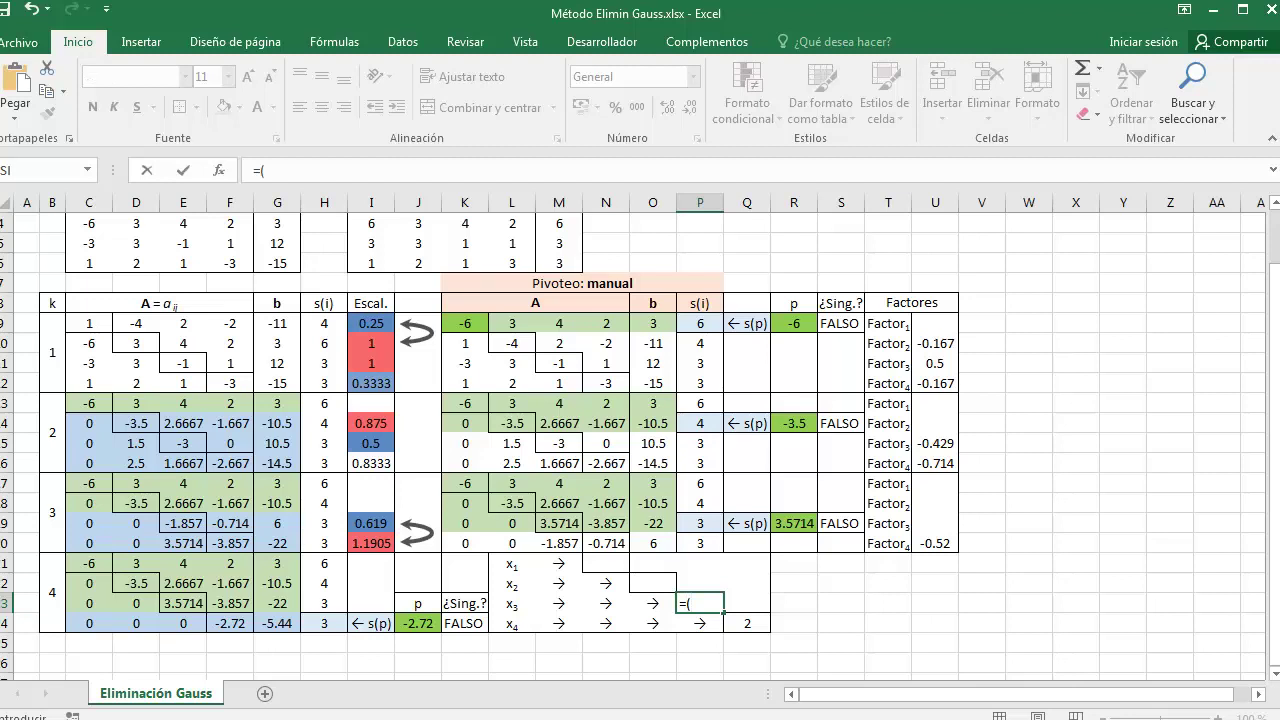
pyautogui.click(293, 610)
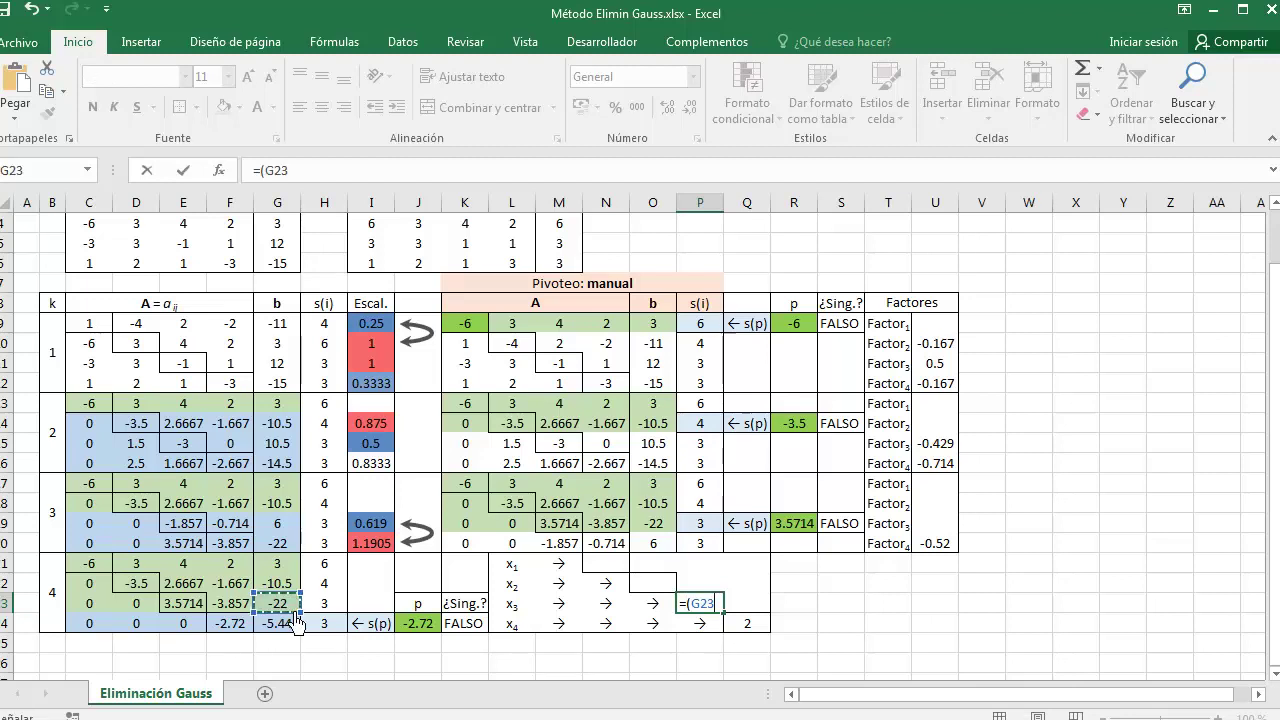
pyautogui.press('F4')
pyautogui.press('F4')
pyautogui.press('F4')
pyautogui.write('-(')
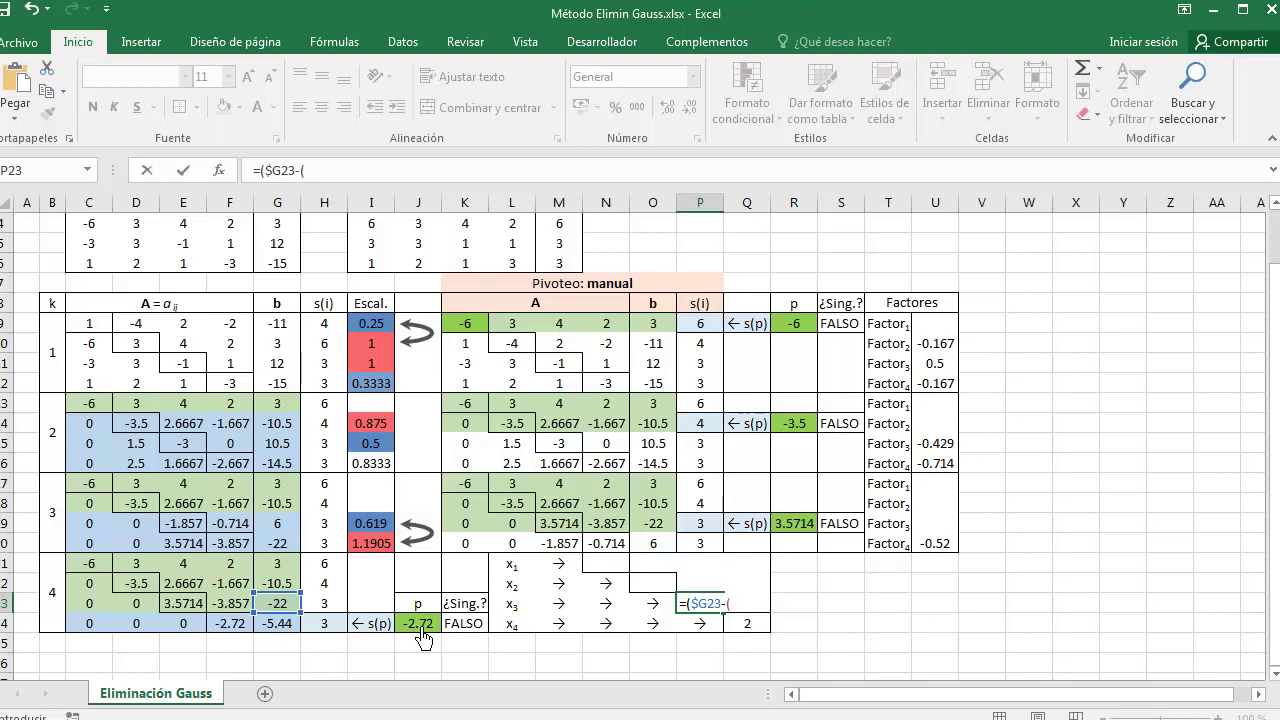
pyautogui.click(248, 609)
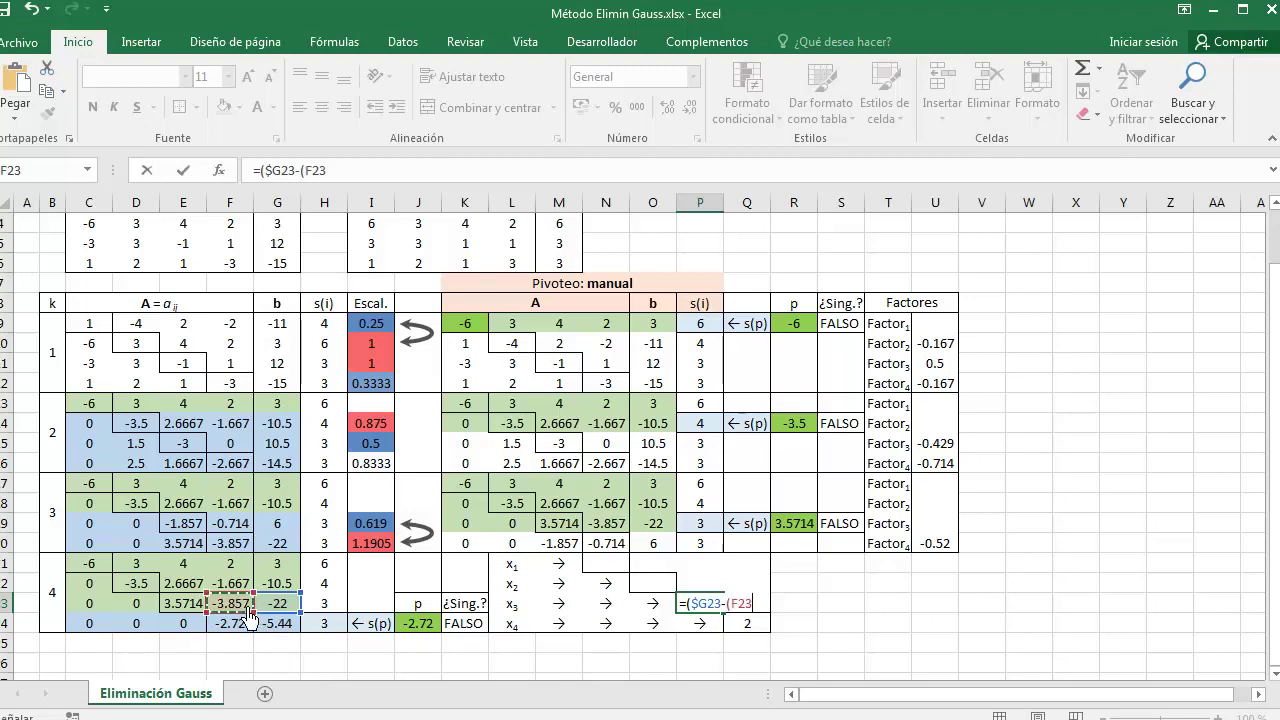
pyautogui.write('*')
pyautogui.click(757, 627)
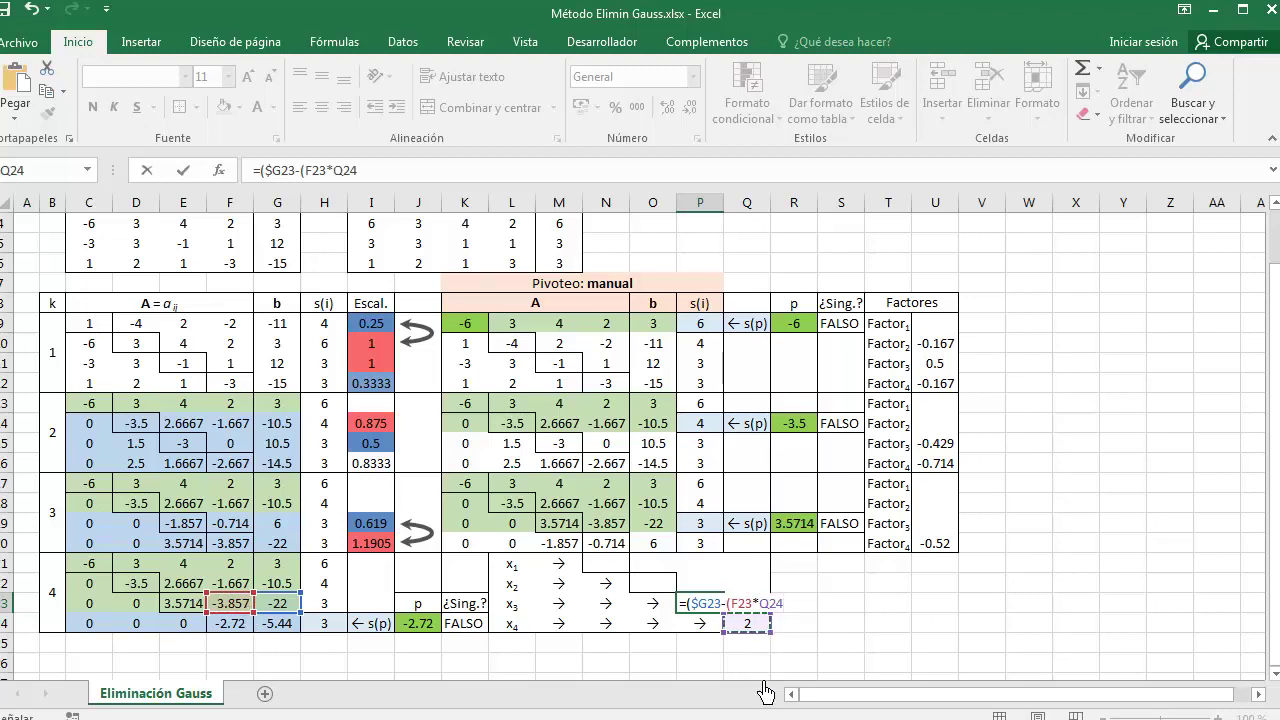
pyautogui.write('))/')
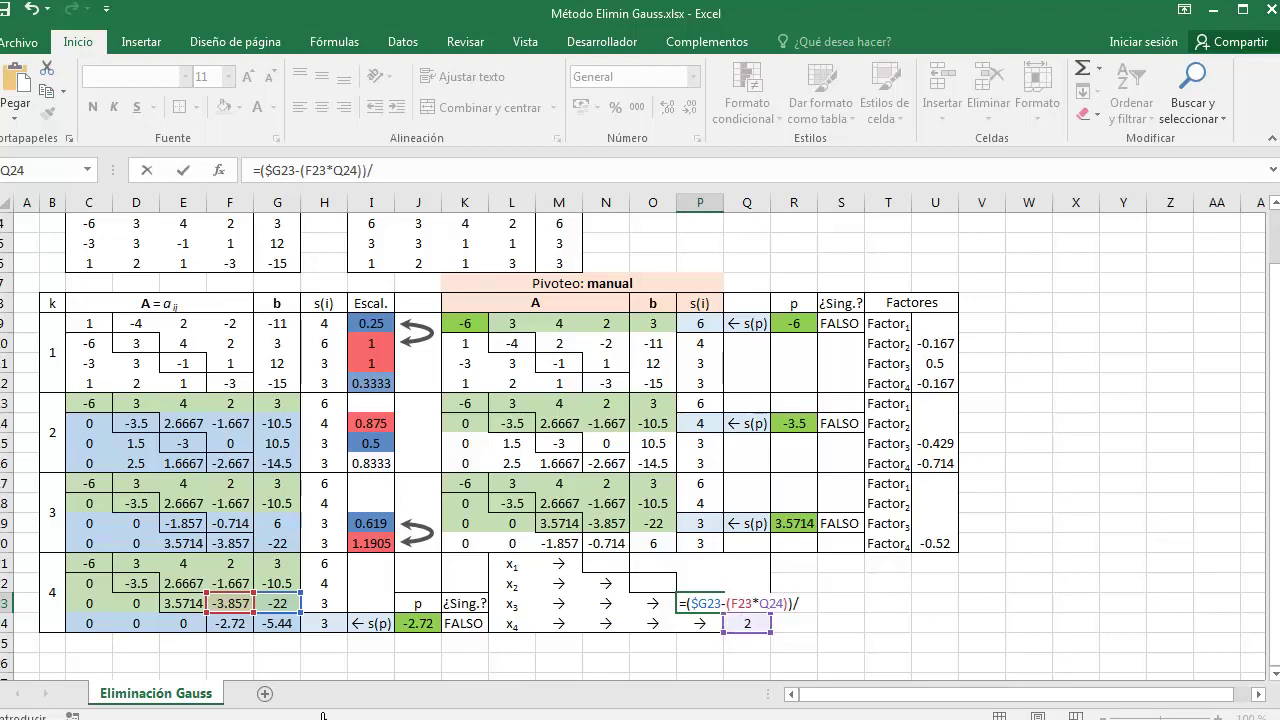
pyautogui.click(195, 606)
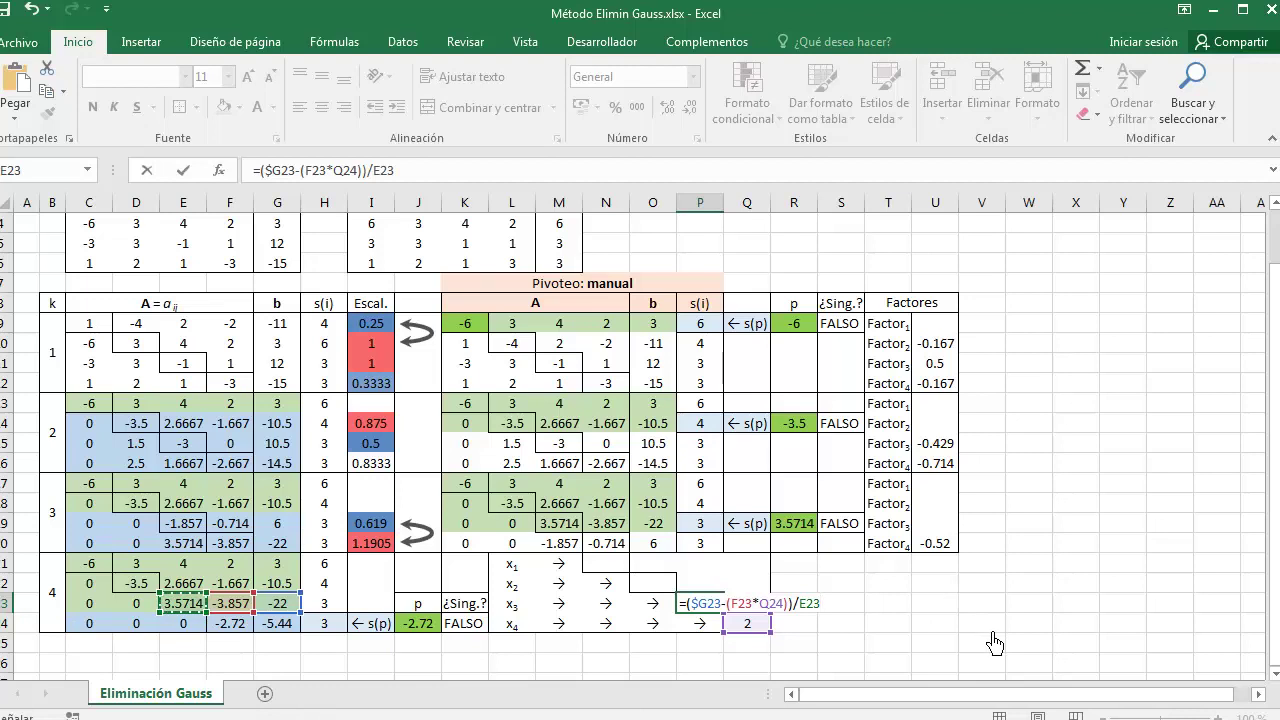
pyautogui.press('Up')
pyautogui.press('Up')
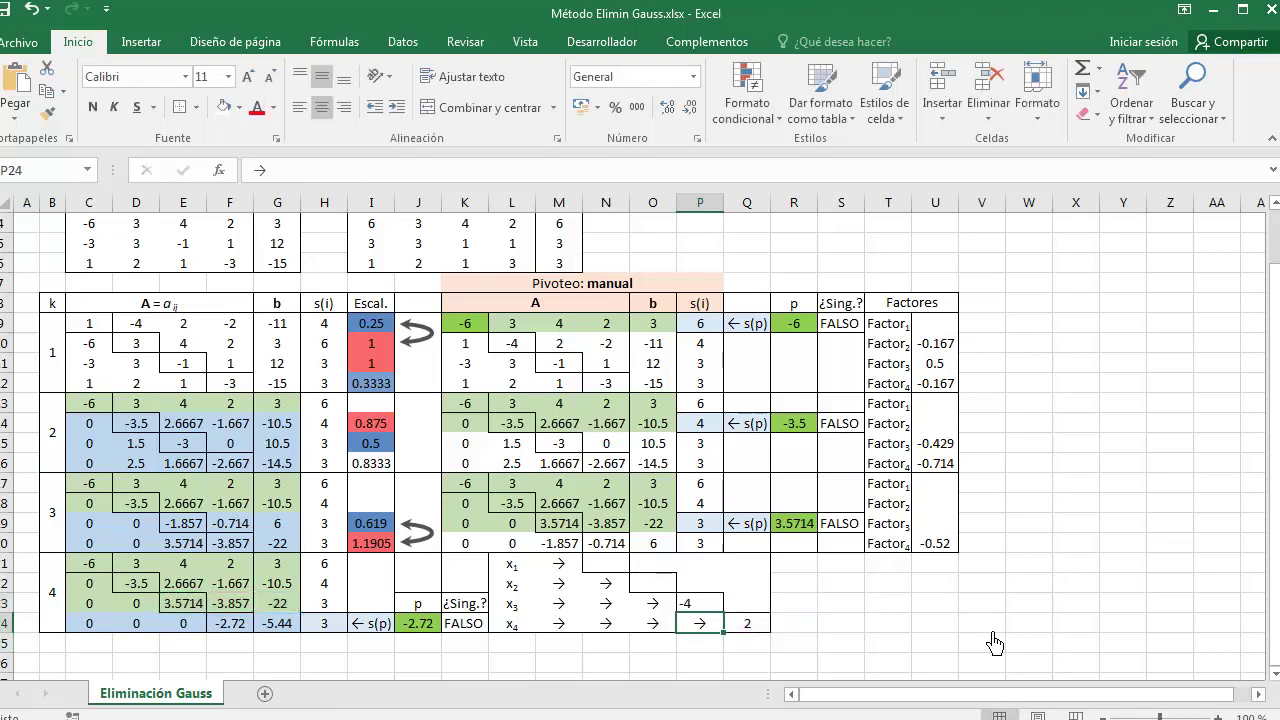
pyautogui.click(321, 107)
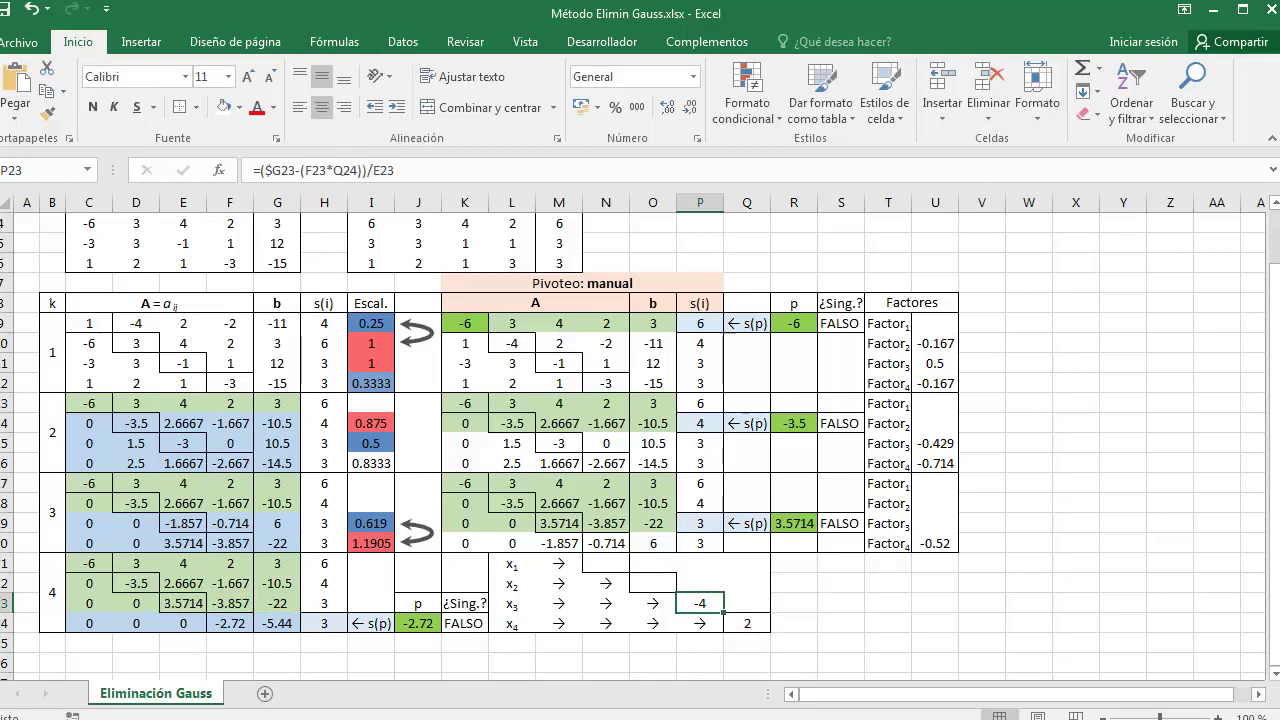
# Copy the x3 formula to O22 for x2 and extend it to =($G22-(E22*P23+F22*Q24))/D22.
pyautogui.hotkey('ctrl', 'c')
pyautogui.click(652, 583)
pyautogui.hotkey('ctrl', 'v')
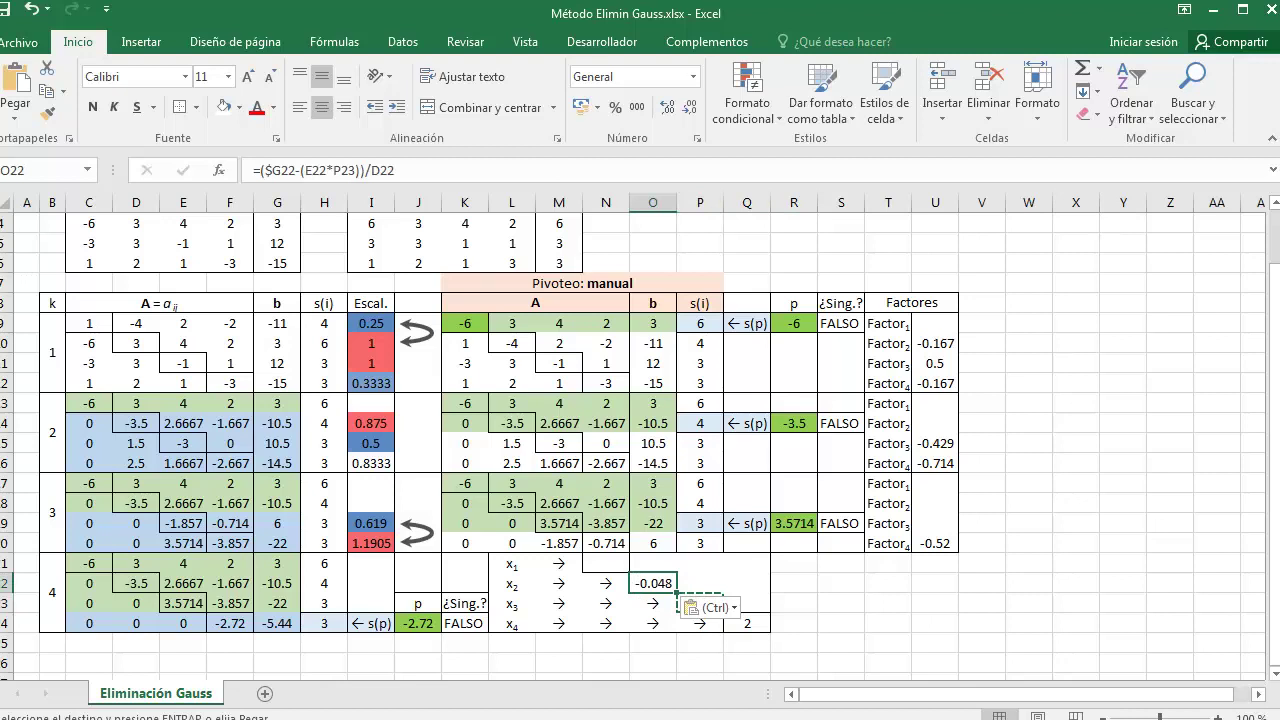
pyautogui.press('F2')
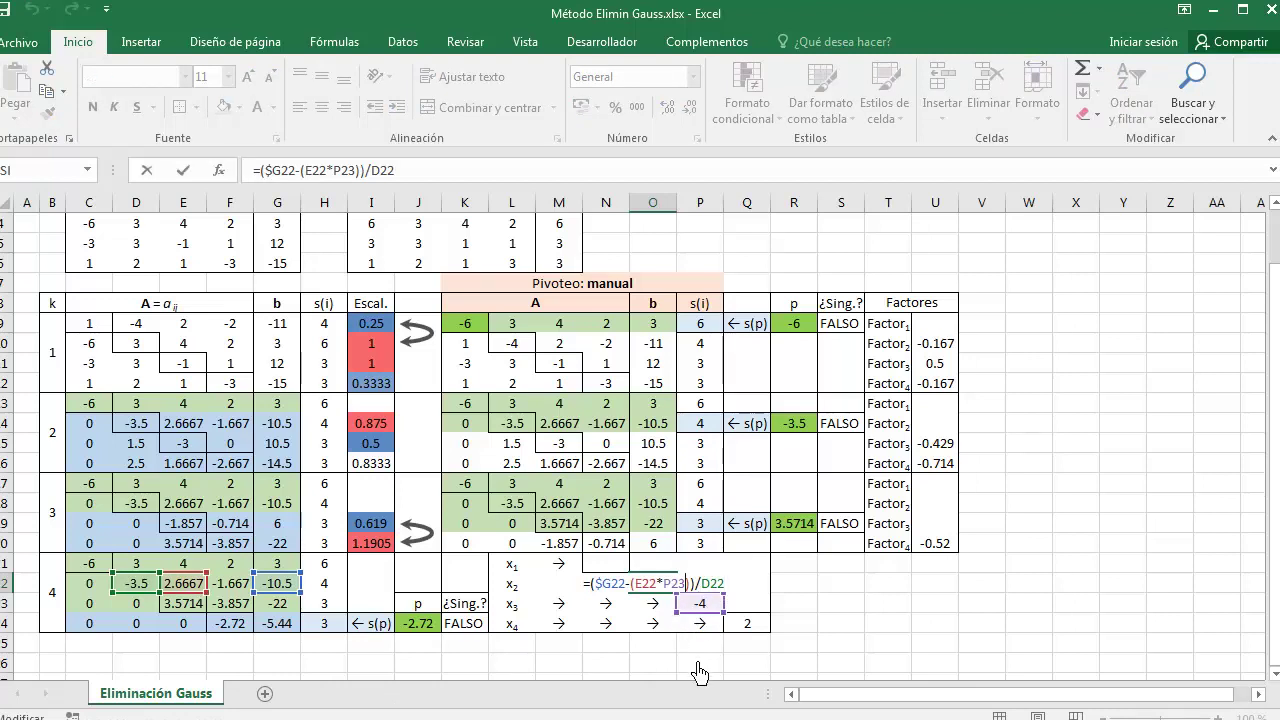
pyautogui.write('+')
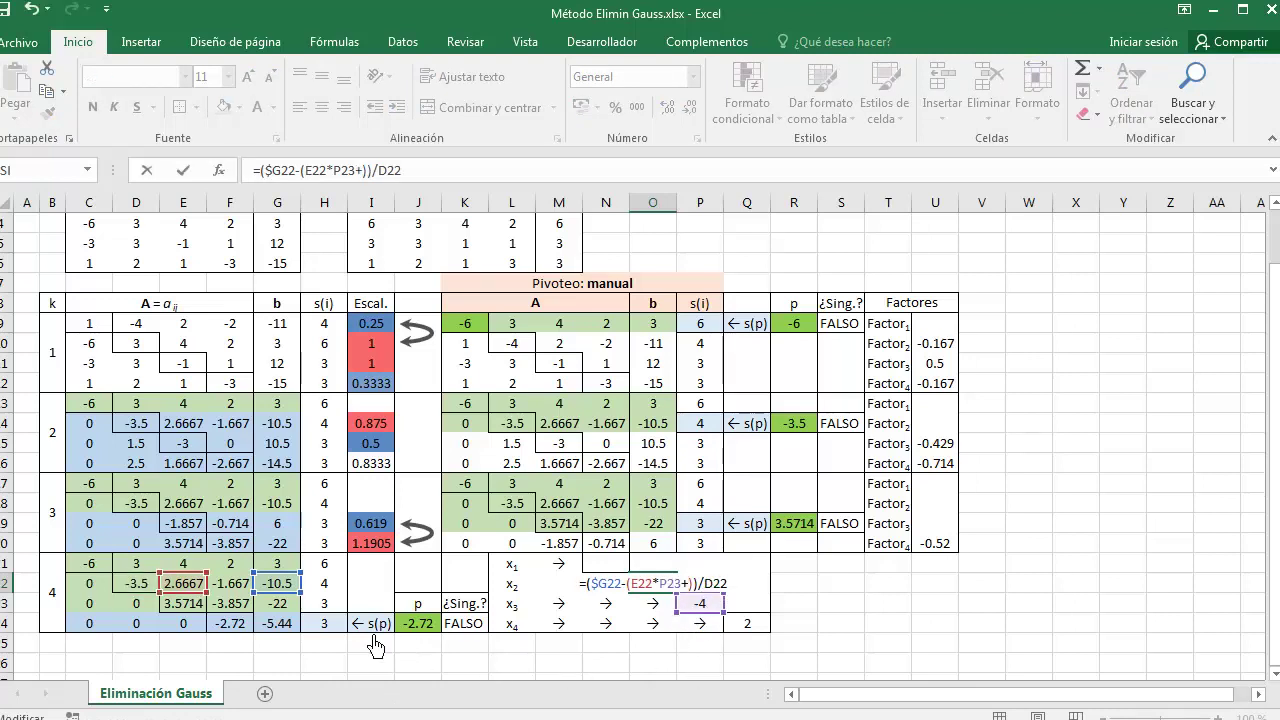
pyautogui.click(241, 590)
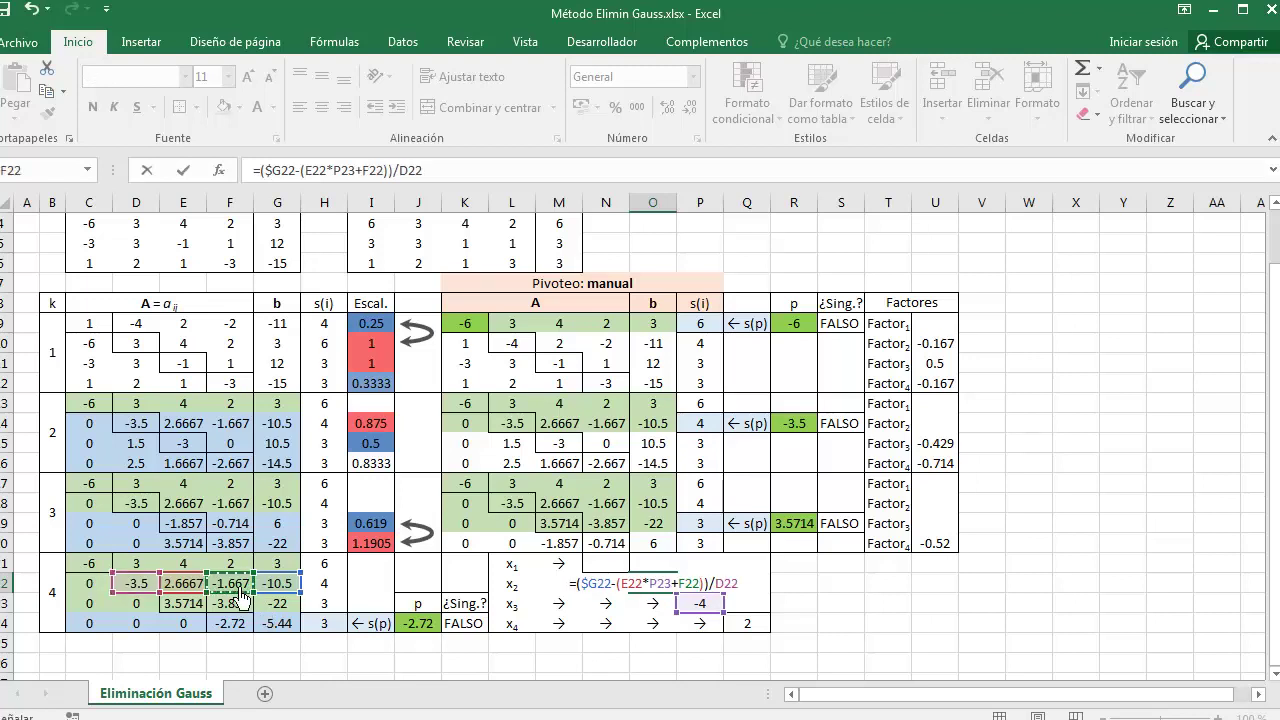
pyautogui.write('*')
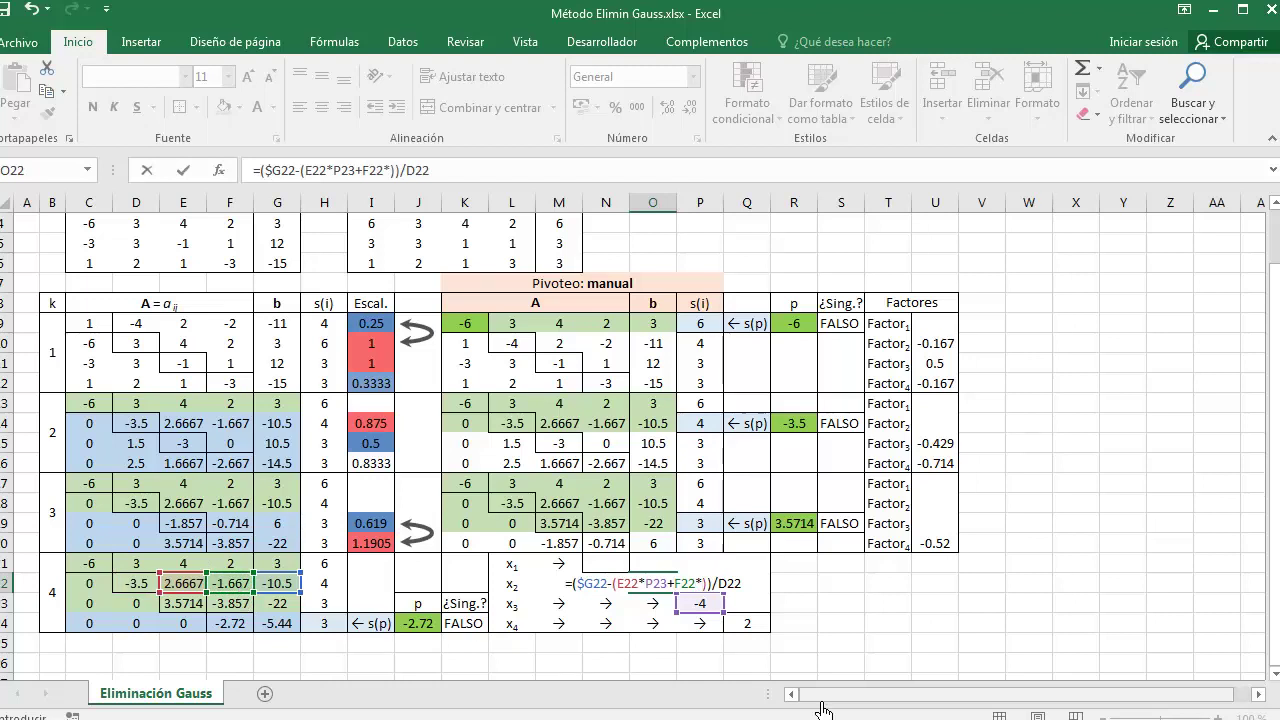
pyautogui.click(762, 626)
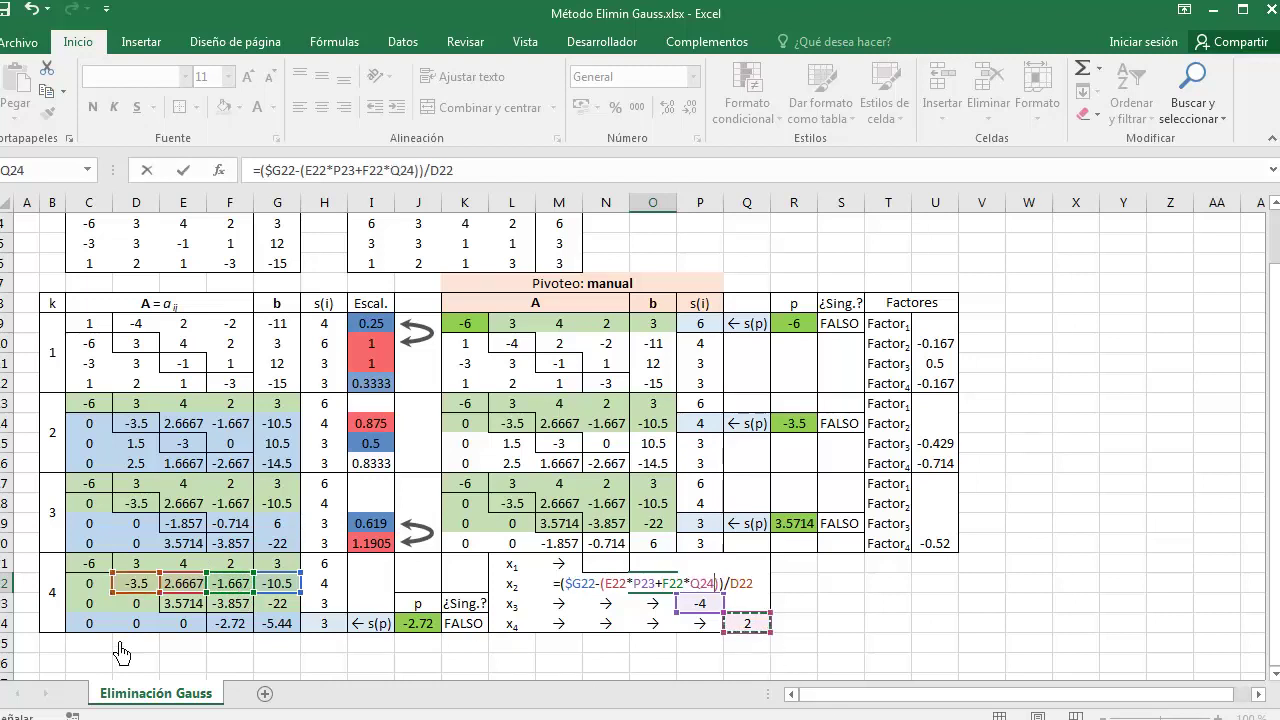
pyautogui.press('Return')
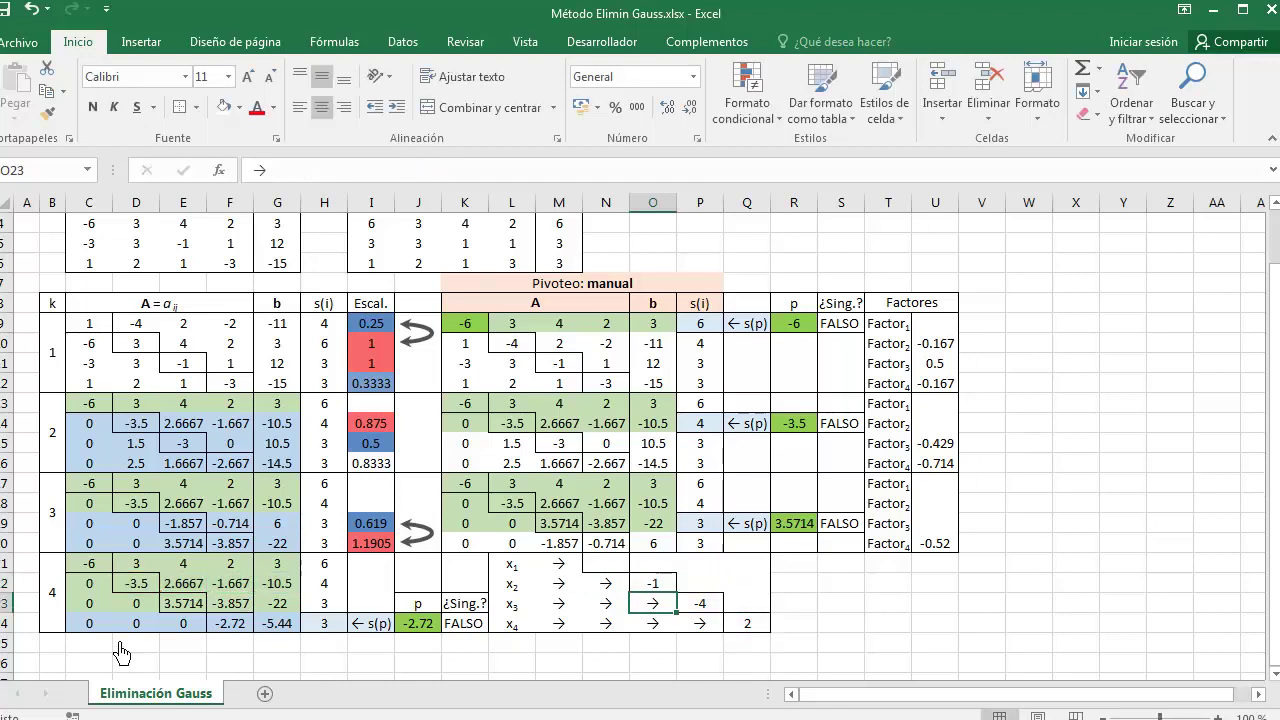
# Copy the x2 formula to N21 for x1 and extend it to =($G21-(D21*O22+E21*P23+F21*Q24))/C21.
pyautogui.press('Up')
pyautogui.hotkey('ctrl', 'c')
pyautogui.press('Left')
pyautogui.press('Up')
pyautogui.hotkey('ctrl', 'v')
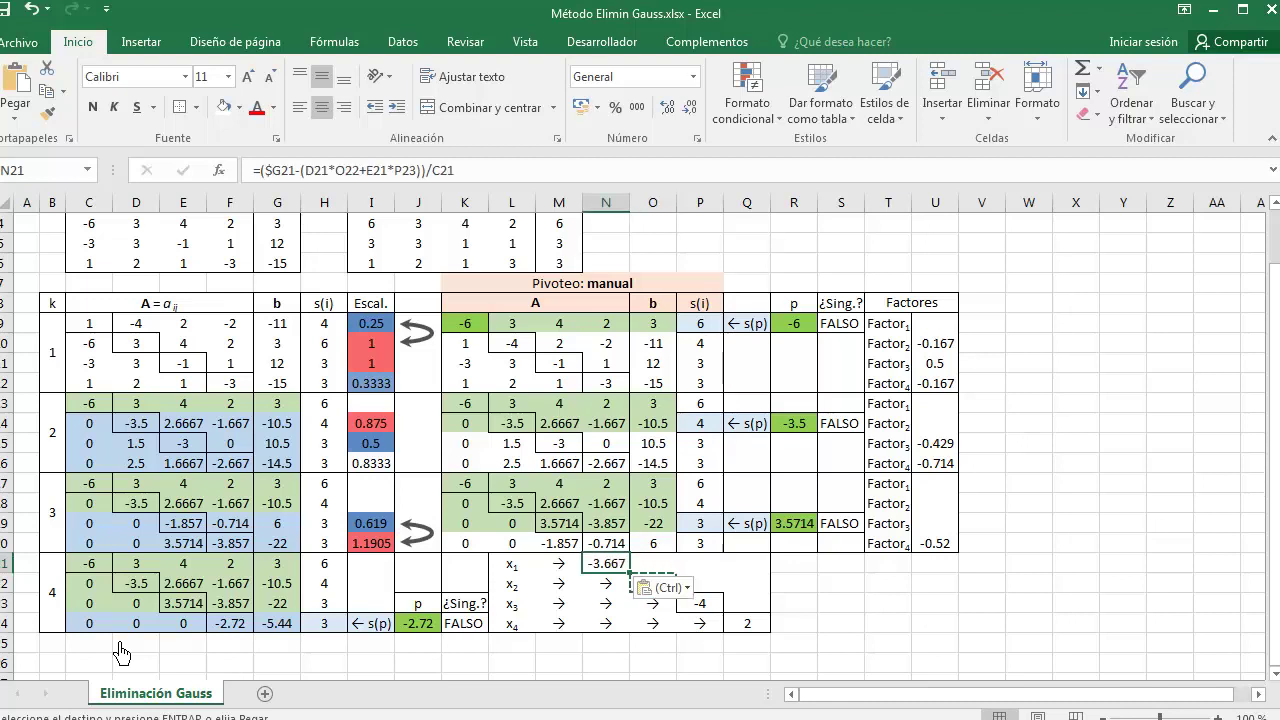
pyautogui.press('F2')
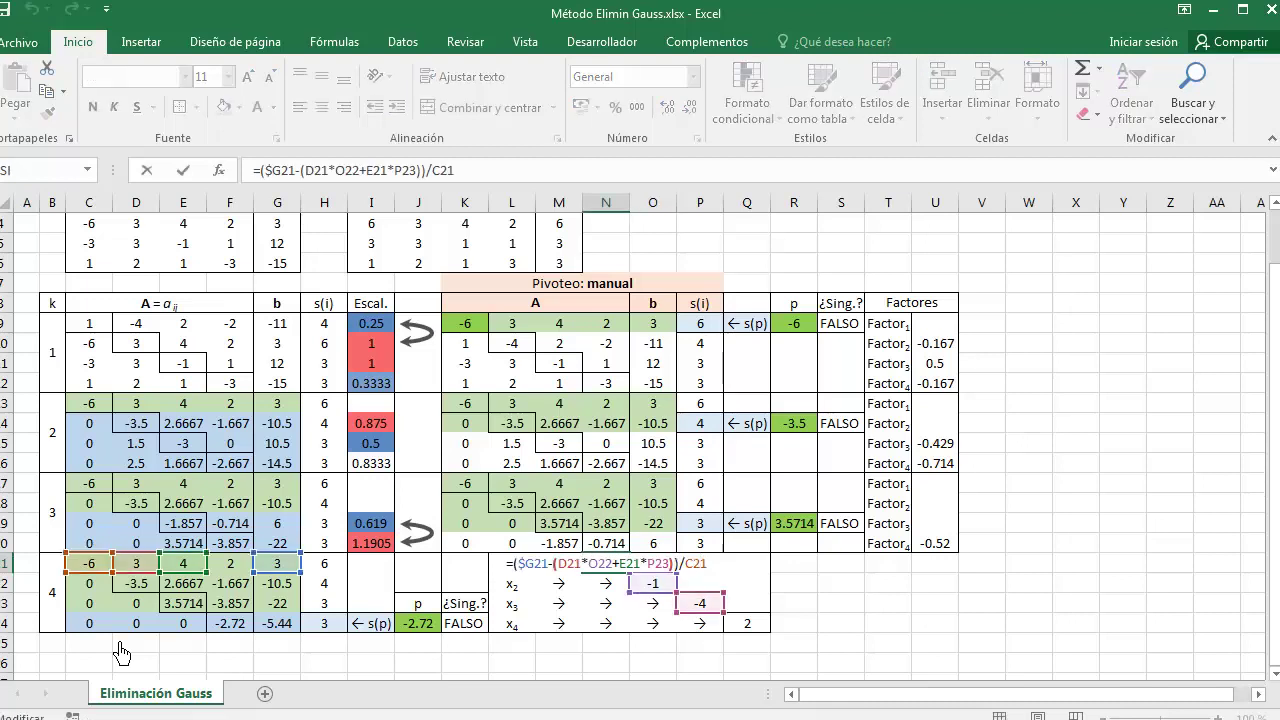
pyautogui.write('+')
pyautogui.click(244, 567)
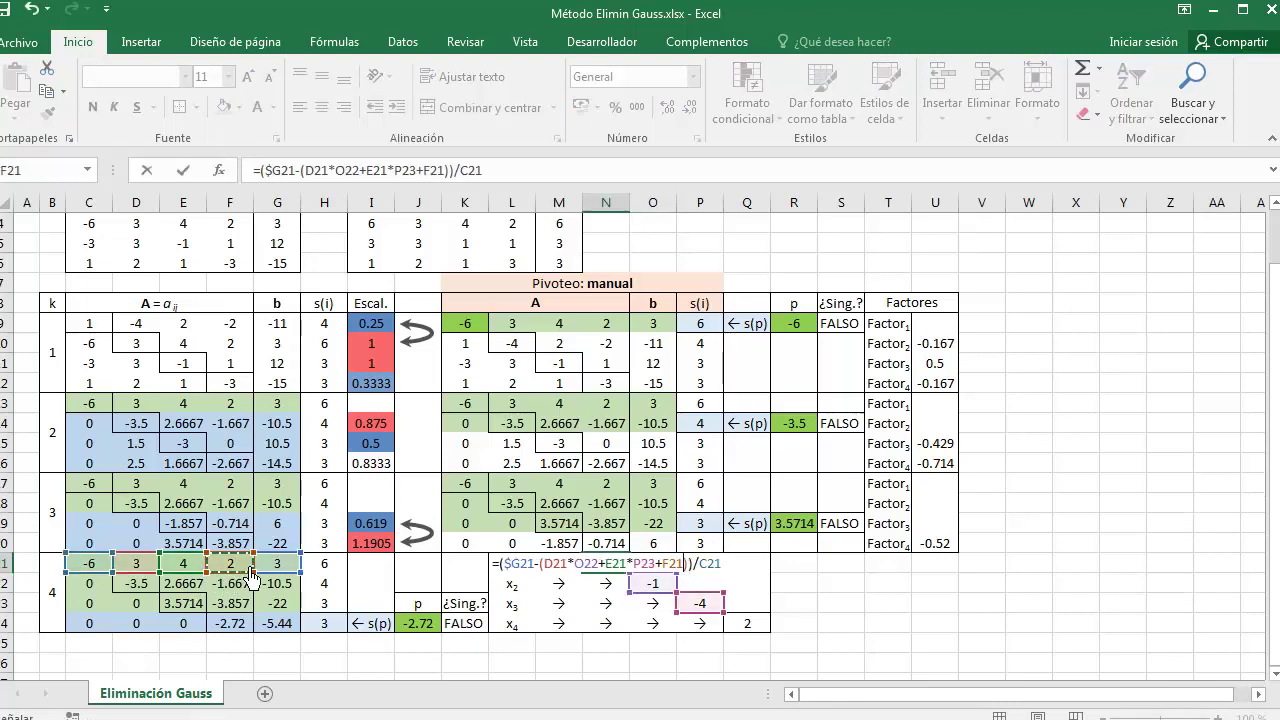
pyautogui.write('*')
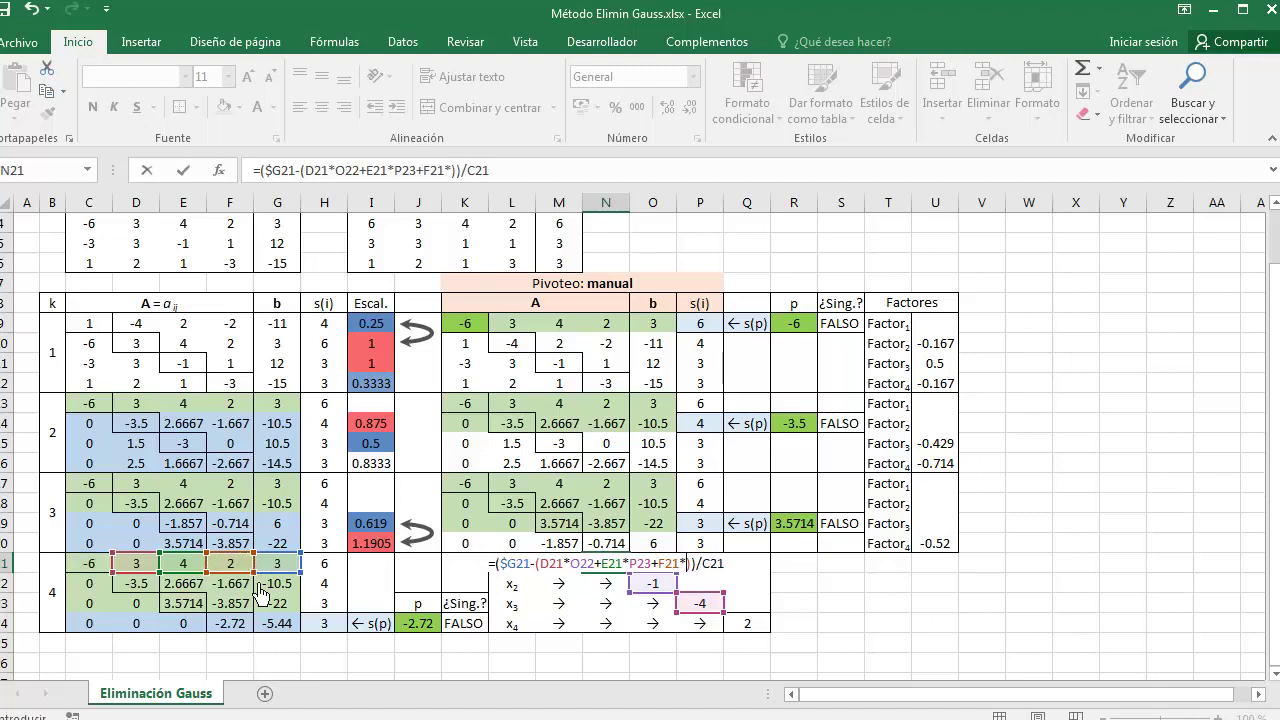
pyautogui.click(760, 624)
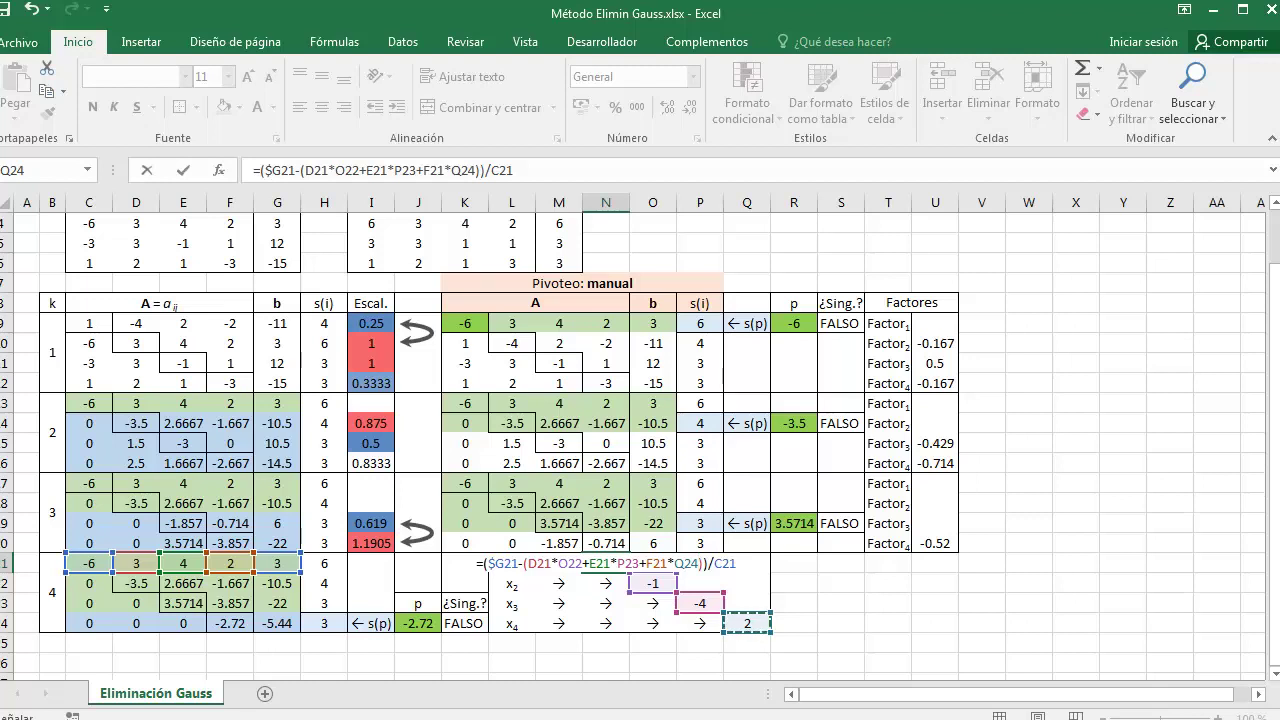
pyautogui.hotkey('ctrl', 'Return')
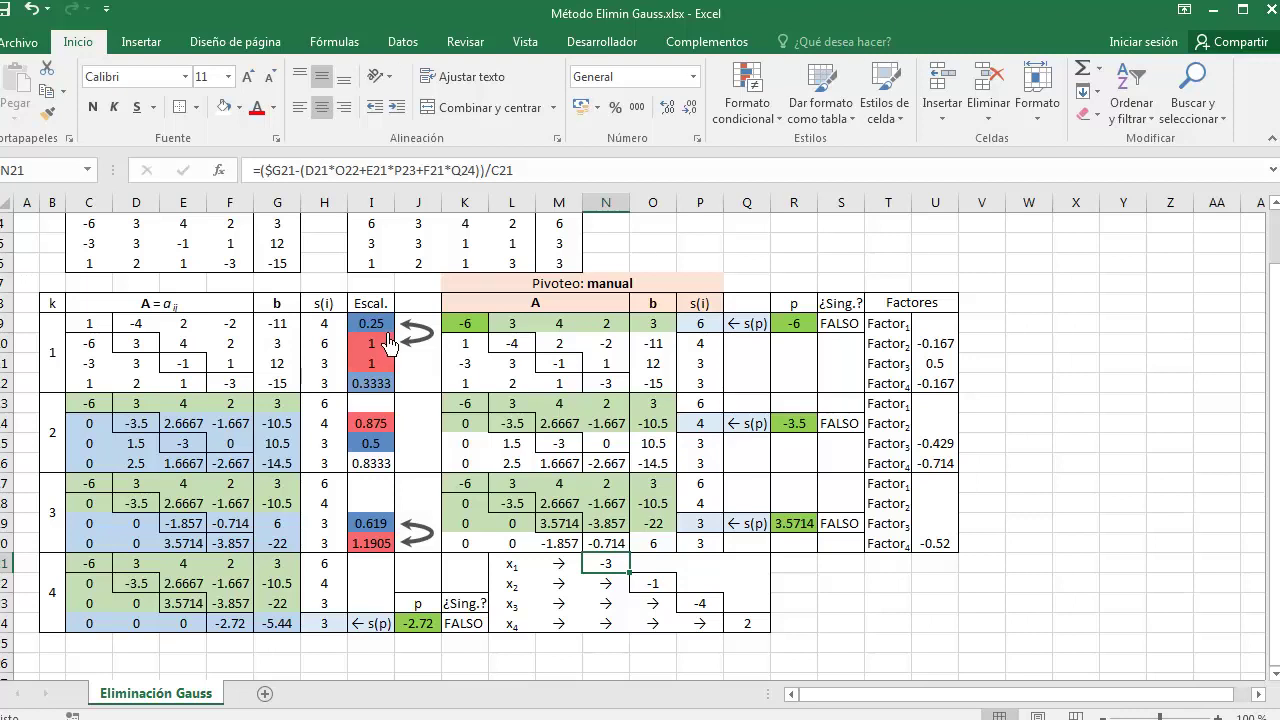
# Select the scaled pivot values in I9:I20 of the Escal. column.
pyautogui.moveTo(371, 323); pyautogui.dragTo(374, 548)
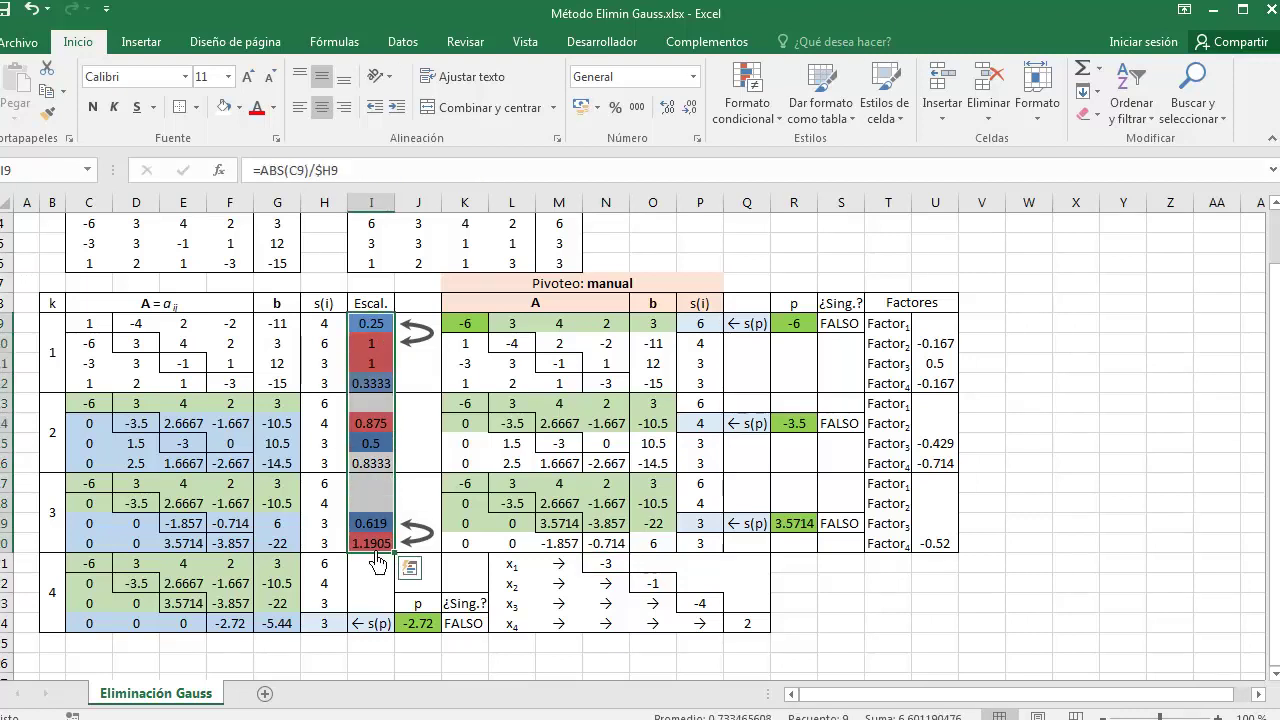